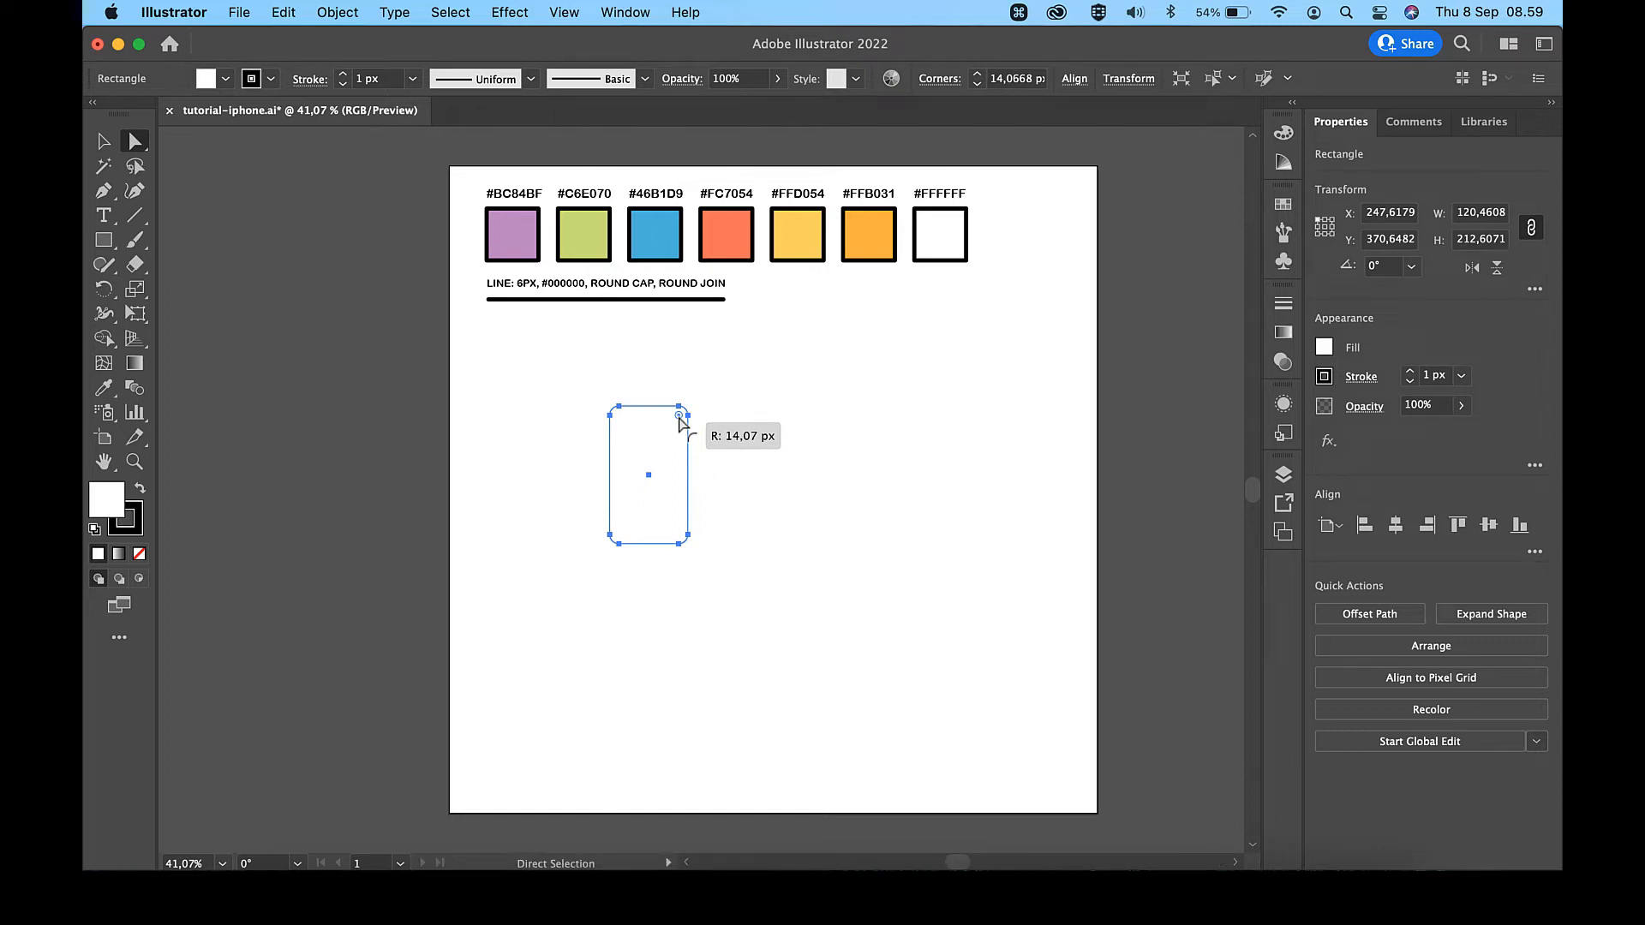
- Round all corners of the phone rectangle to a radius of about 14 px
left_click_drag(679, 420, 681, 423)
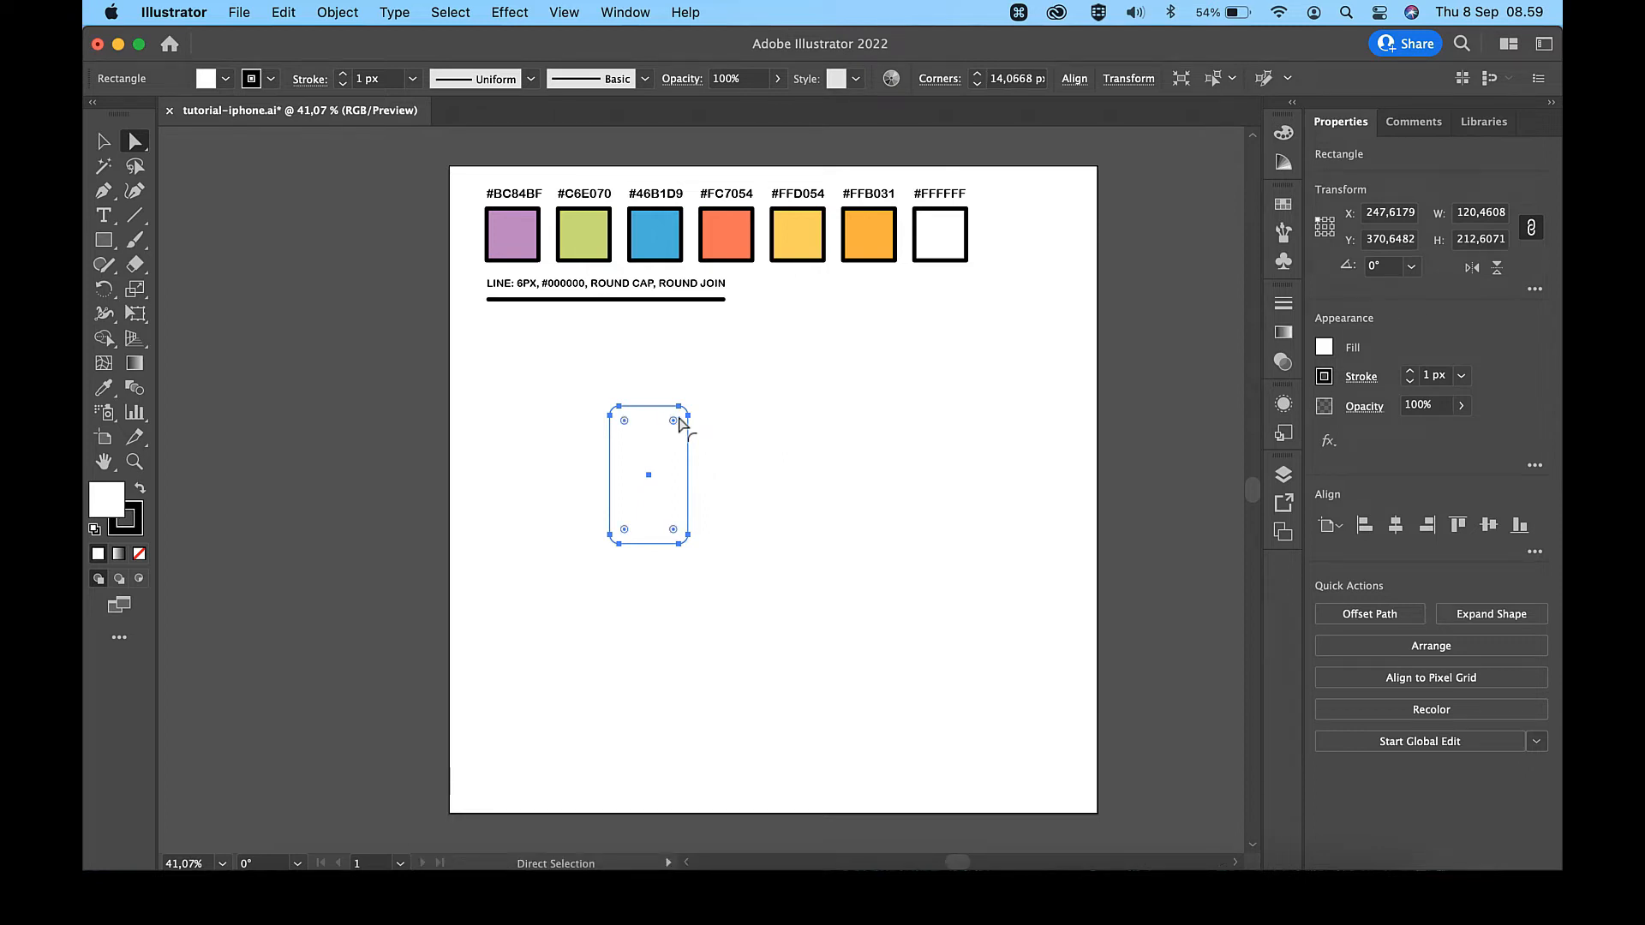
scroll(681, 423, "up", 3)
scroll(679, 420, "up", 2)
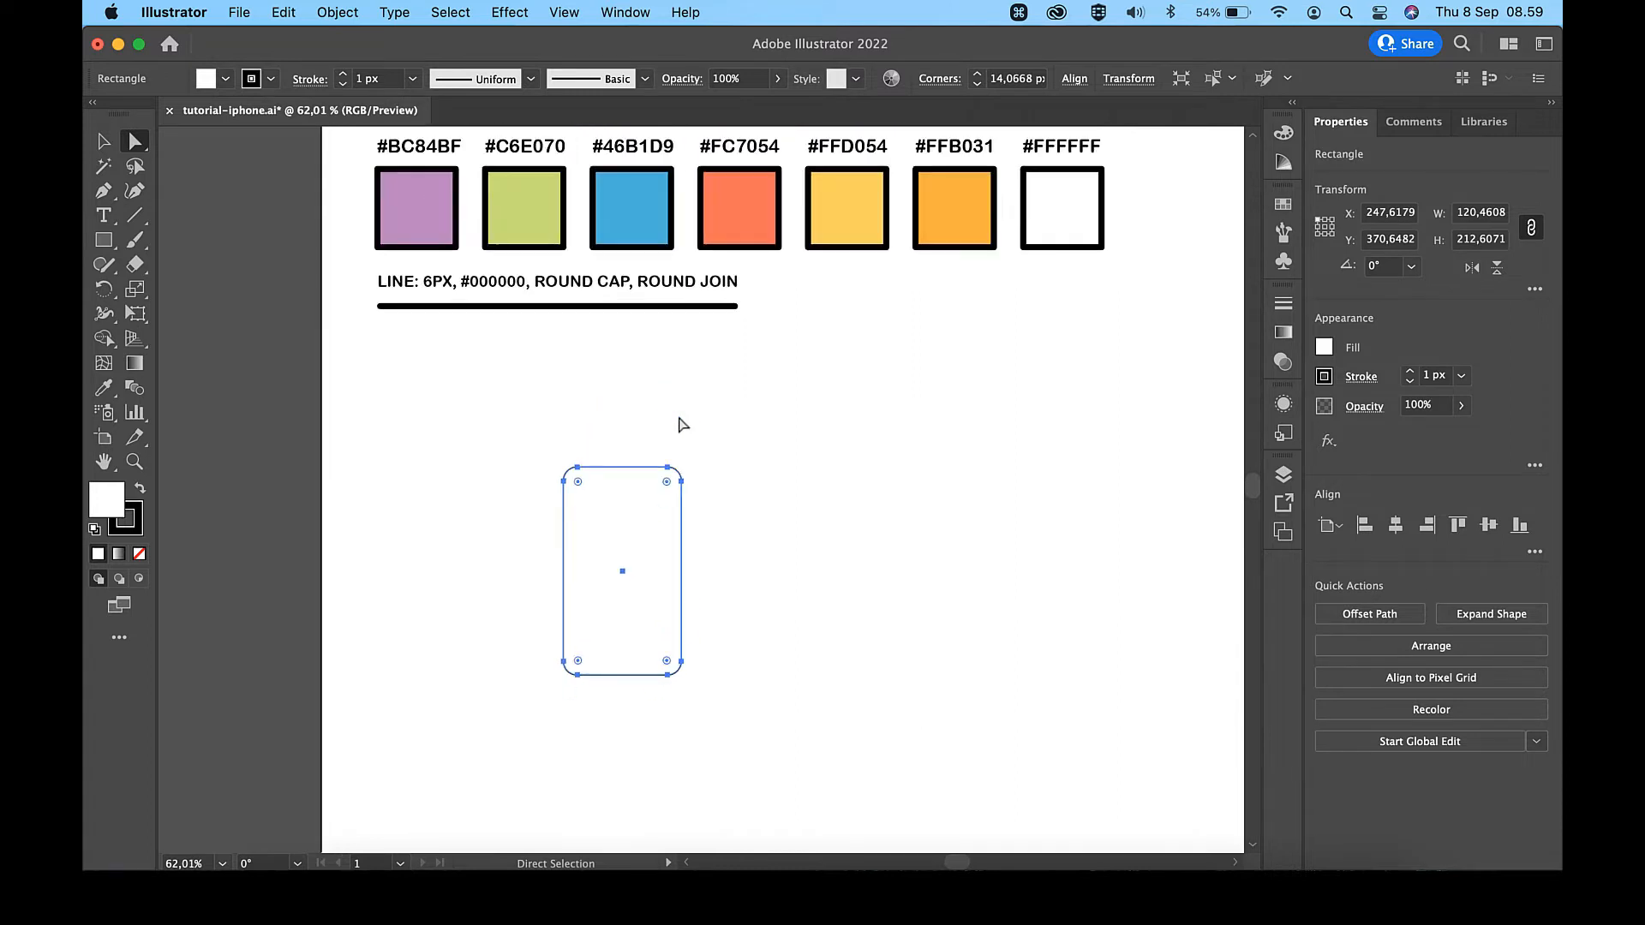
key("v")
left_click(775, 436)
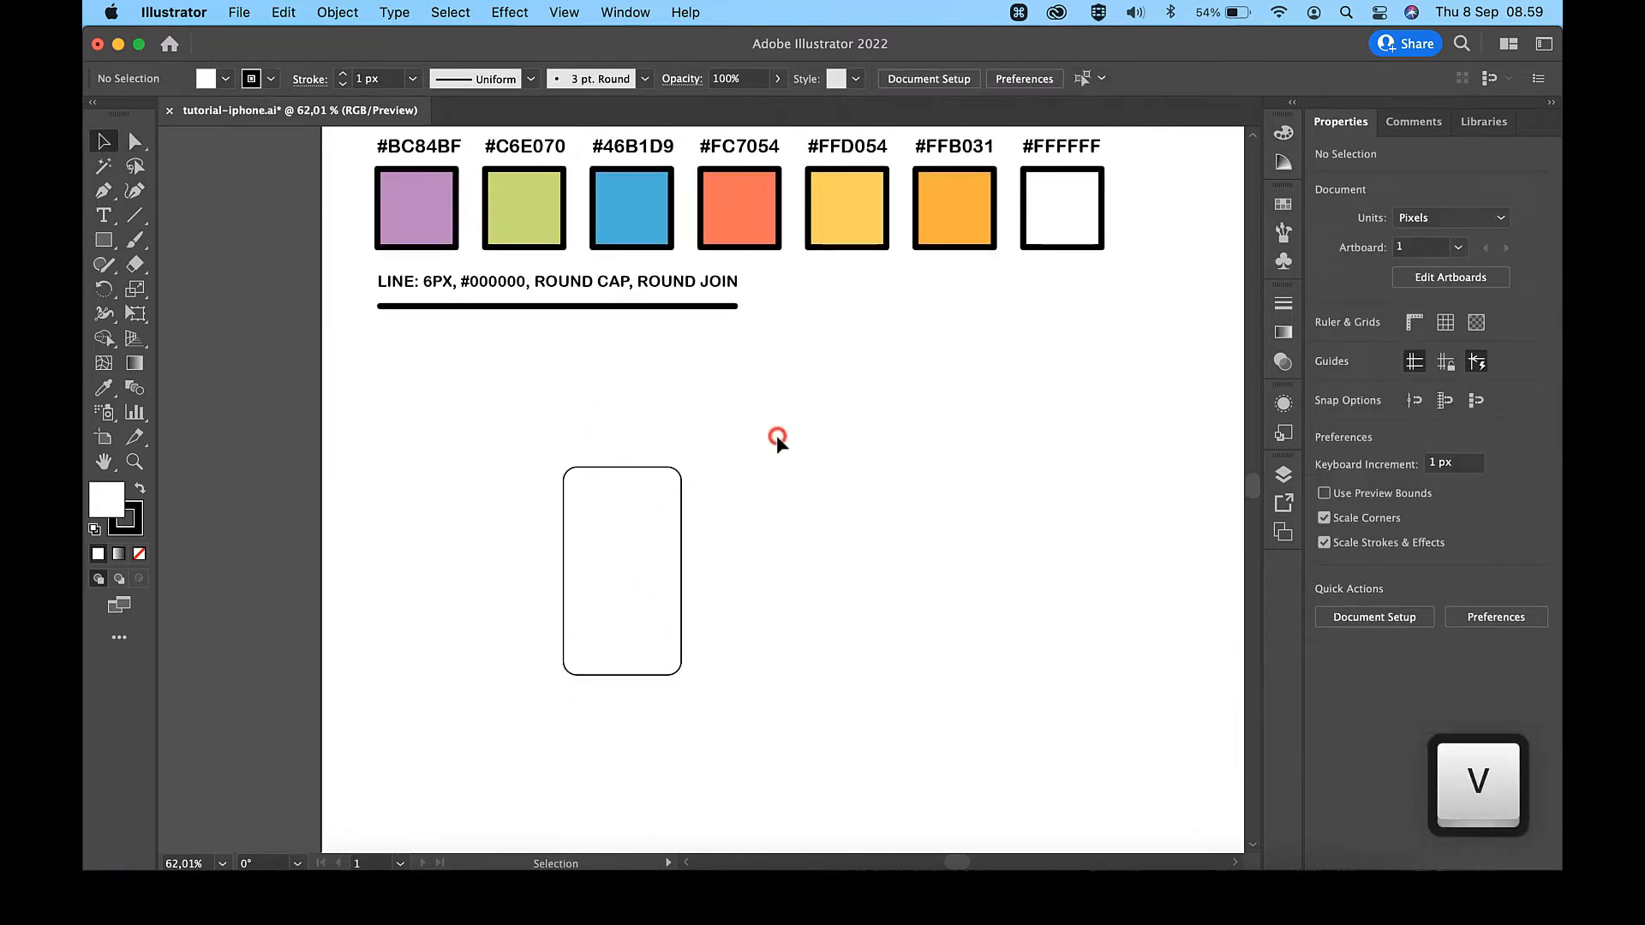
- Apply the purple #BC84BF swatch's fill and 6 px black stroke to the phone rectangle with the Eyedropper
left_click(633, 467)
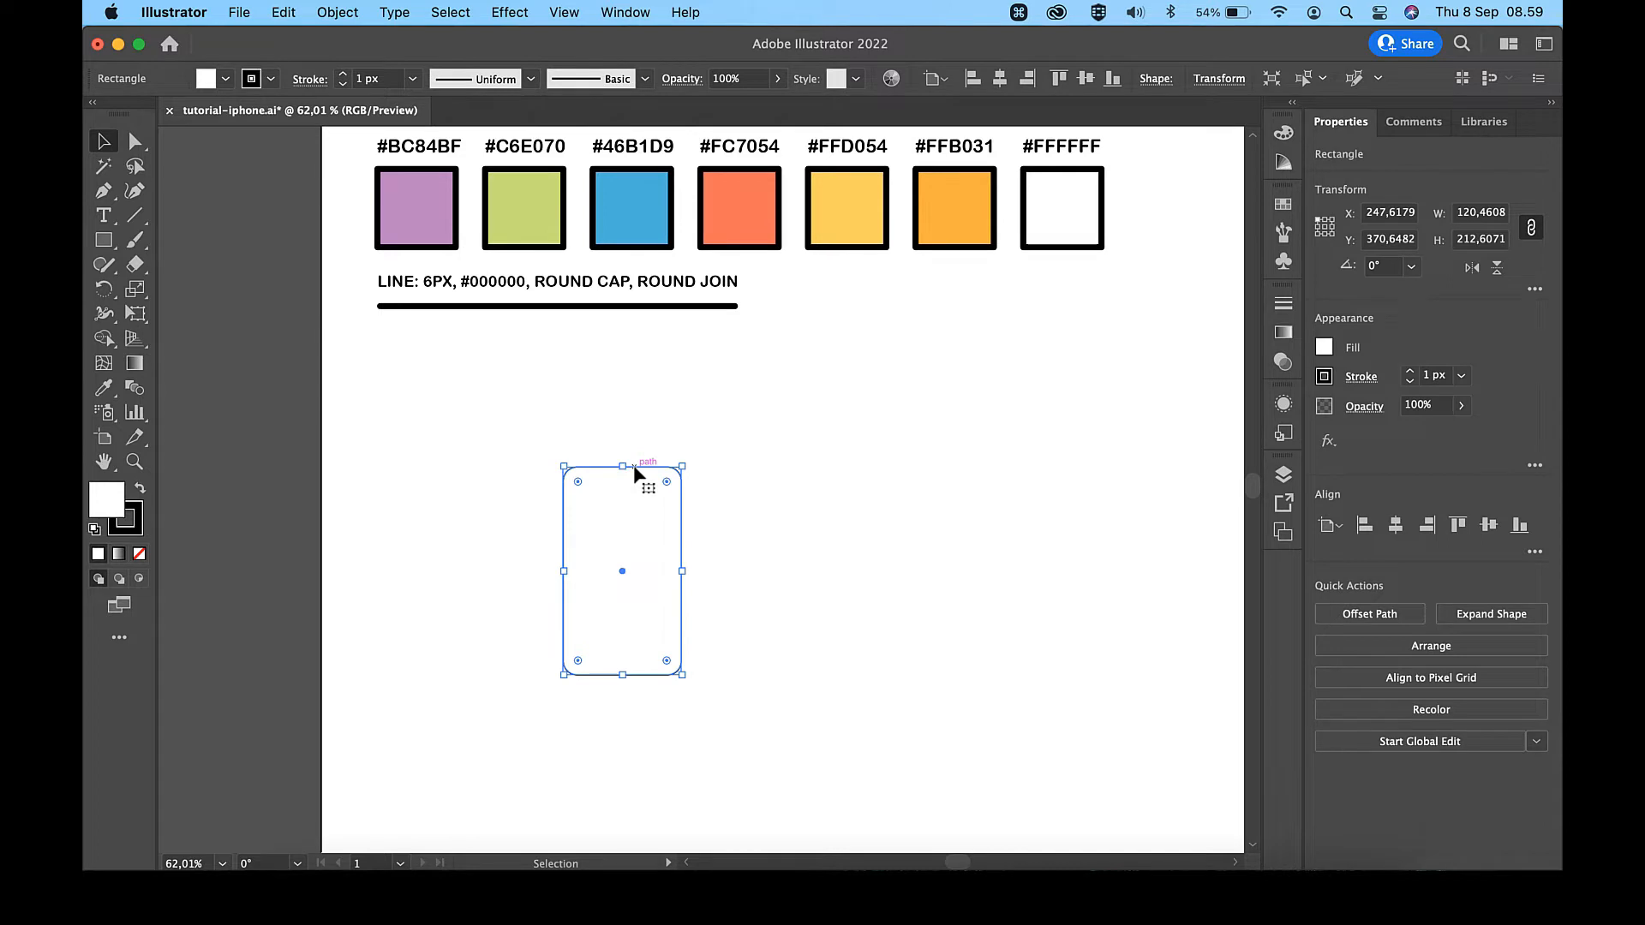
key("i")
left_click(432, 211)
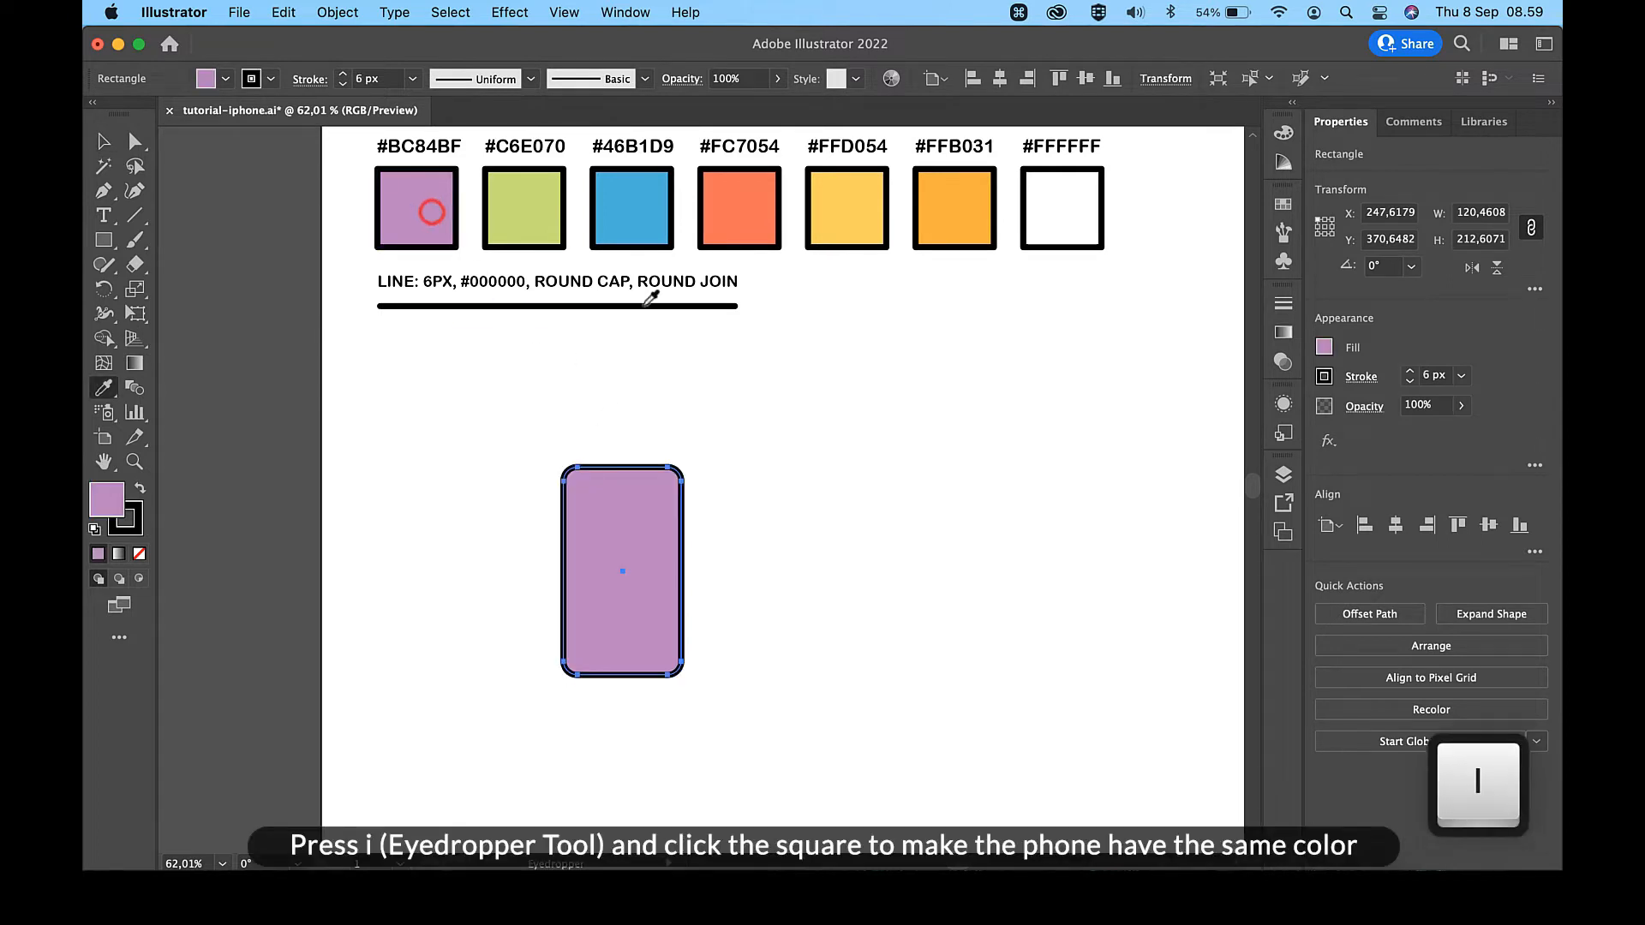
key("v")
left_click(854, 399)
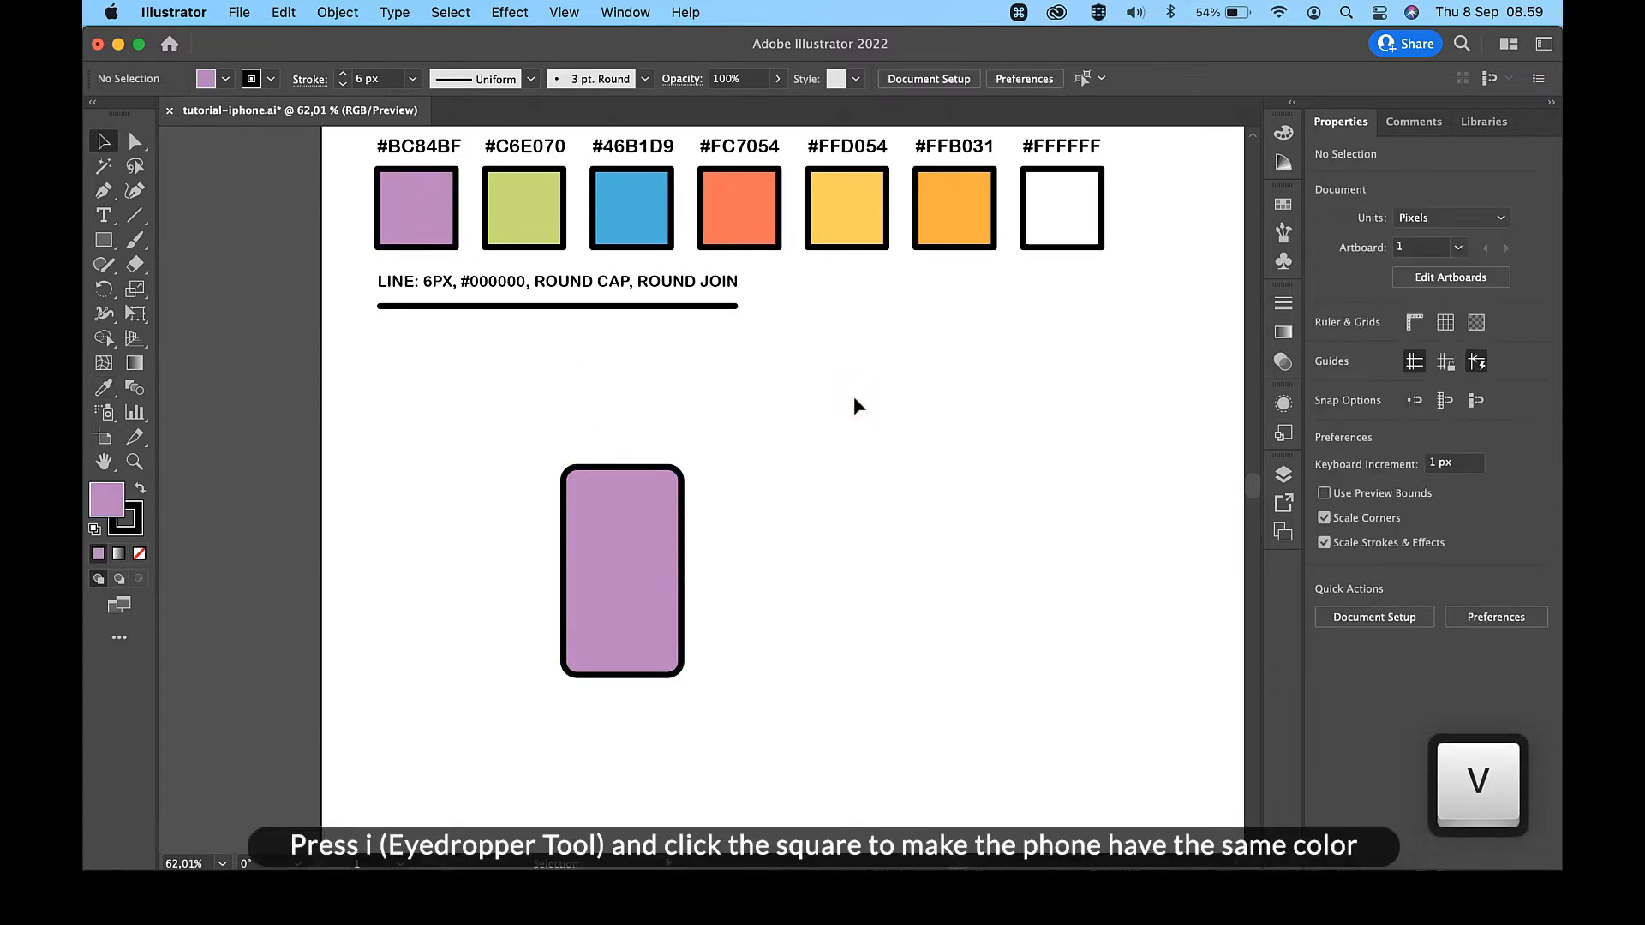
left_click(612, 519)
left_click(645, 413)
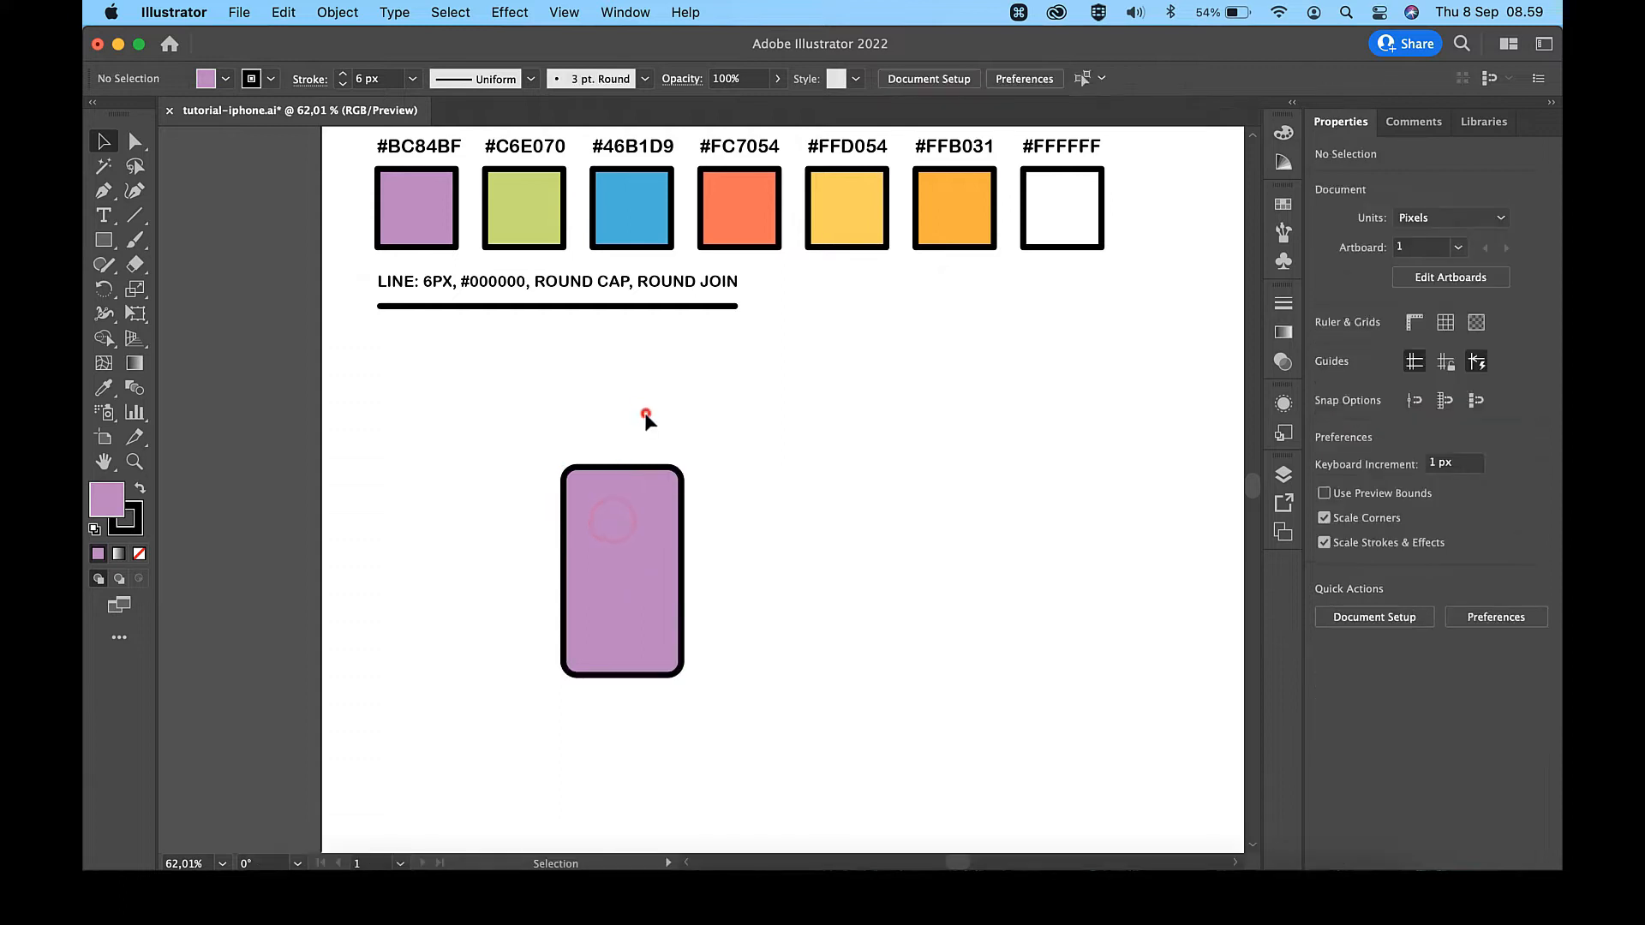
- Draw a horizontal line segment about 20 px long just inside the phone's upper edge as its notch
left_click(135, 215)
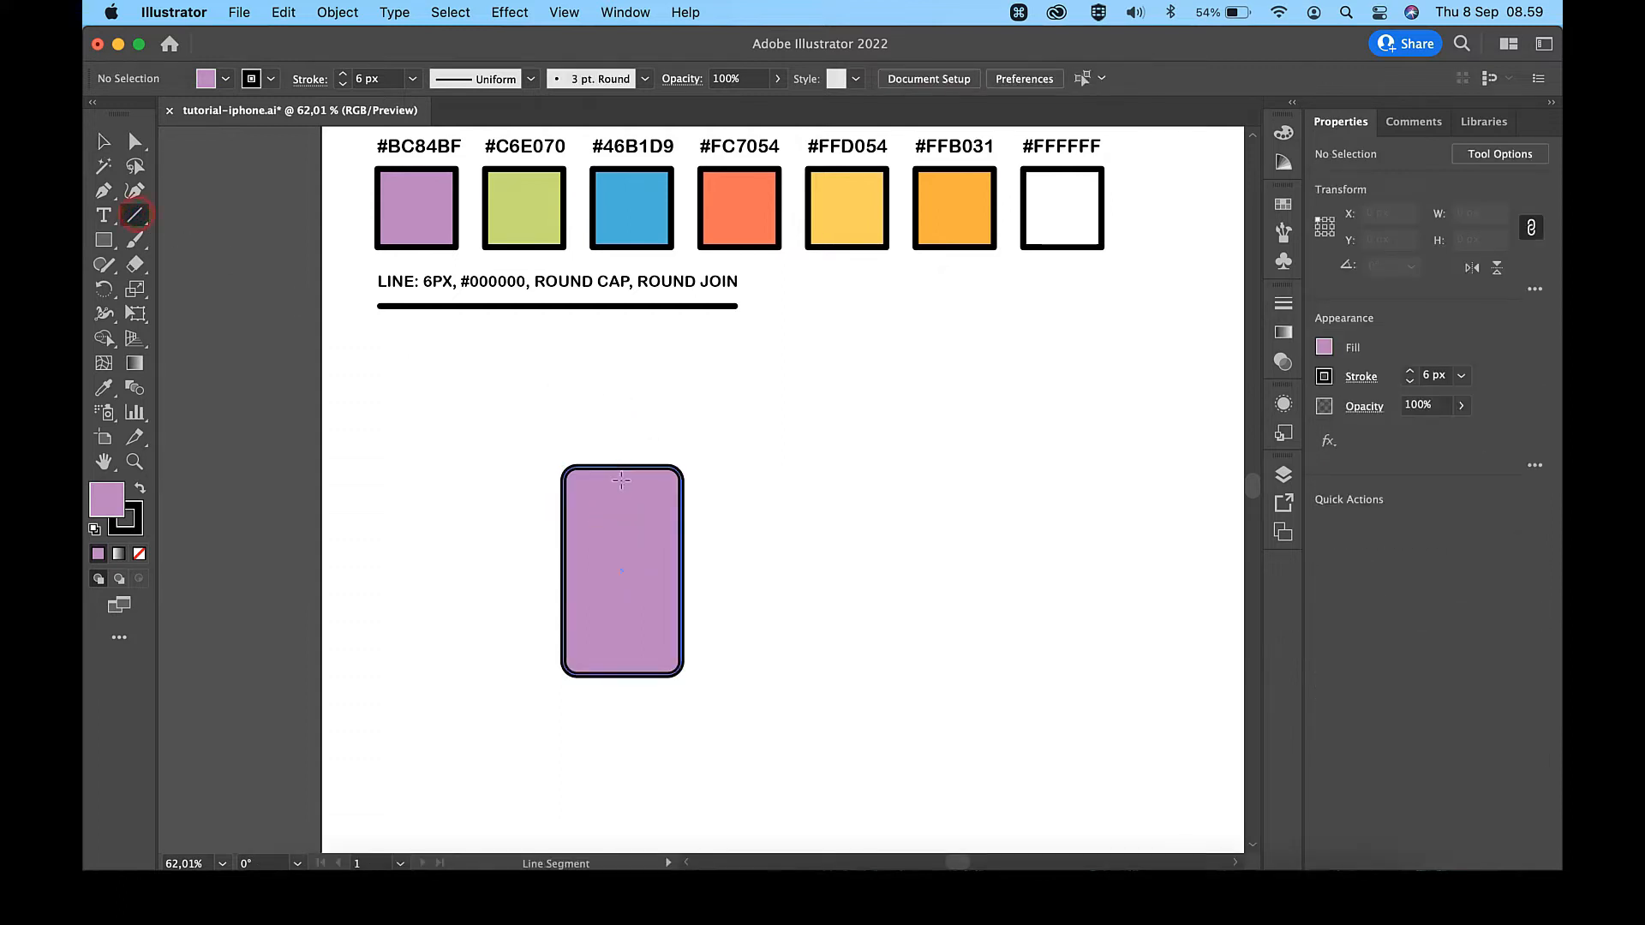
left_click_drag(621, 480, 637, 479)
scroll(635, 477, "up", 5)
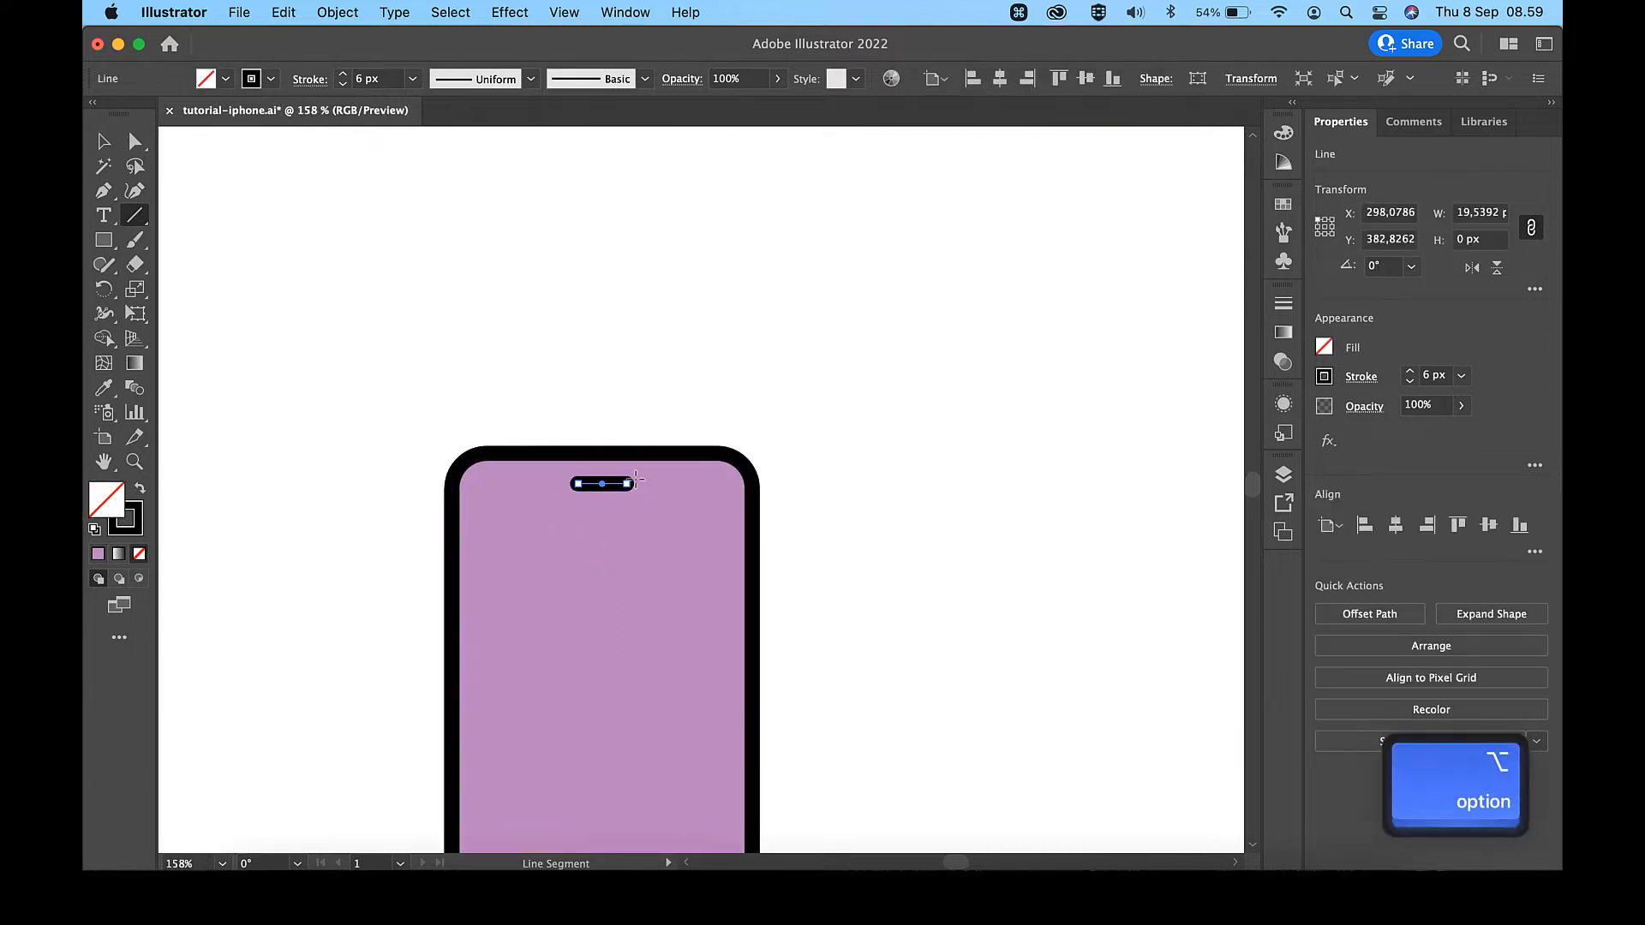
- Lengthen the notch line by moving its right end anchor point 3 px to the right
key("v")
key("a")
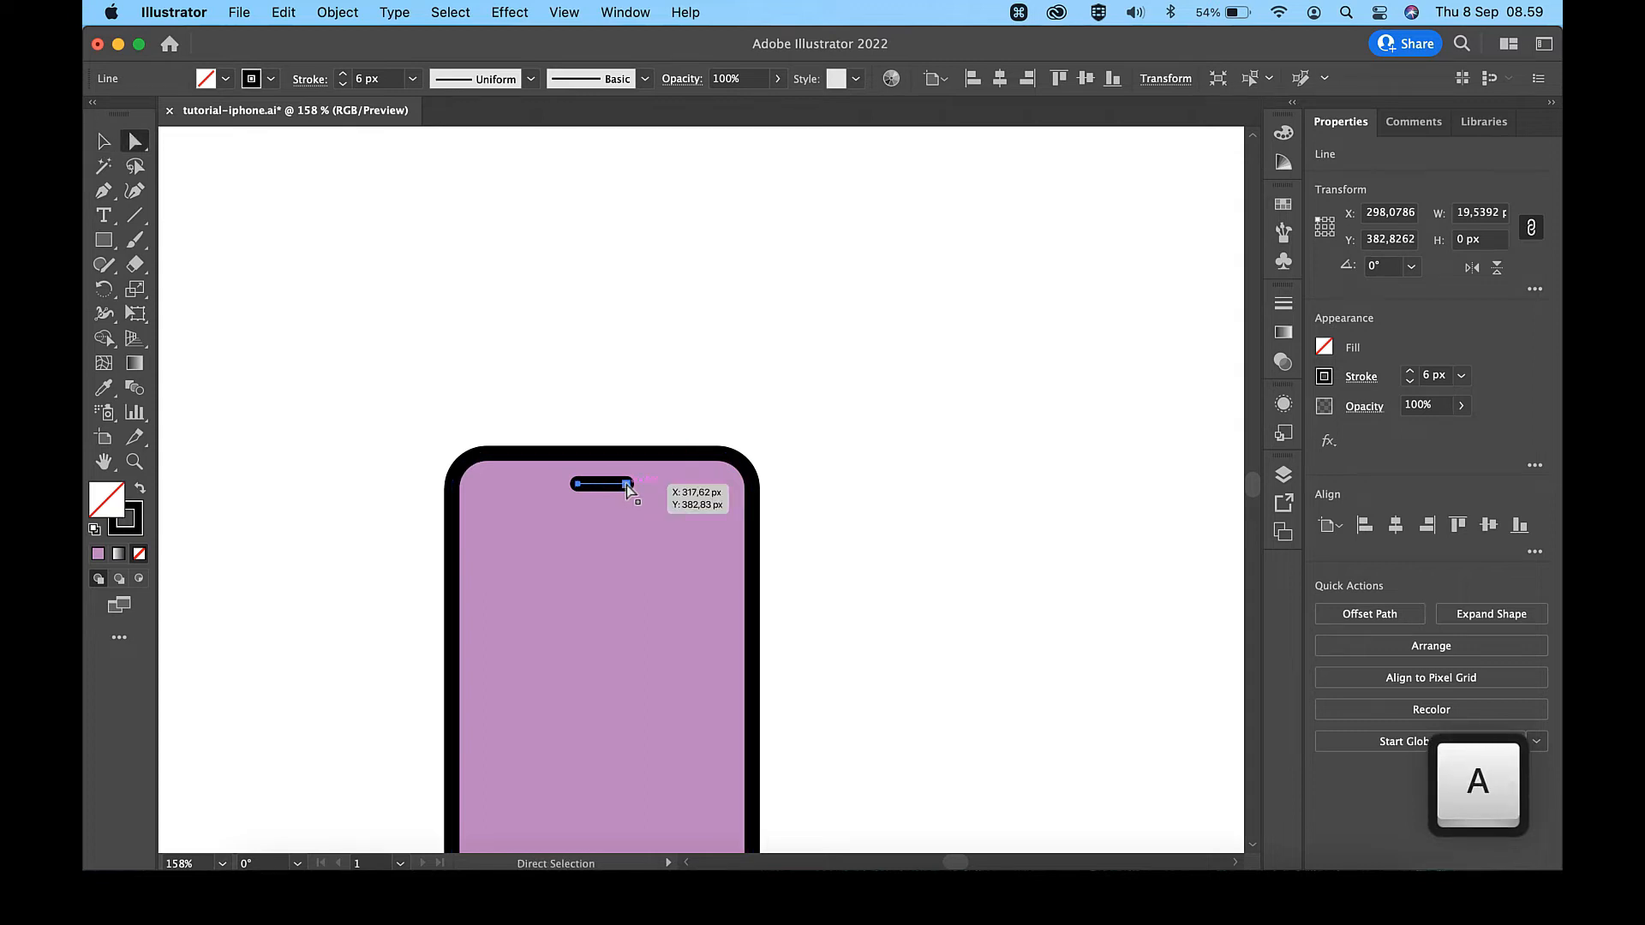
left_click(627, 485)
key("Right")
key("Right")
key("Right")
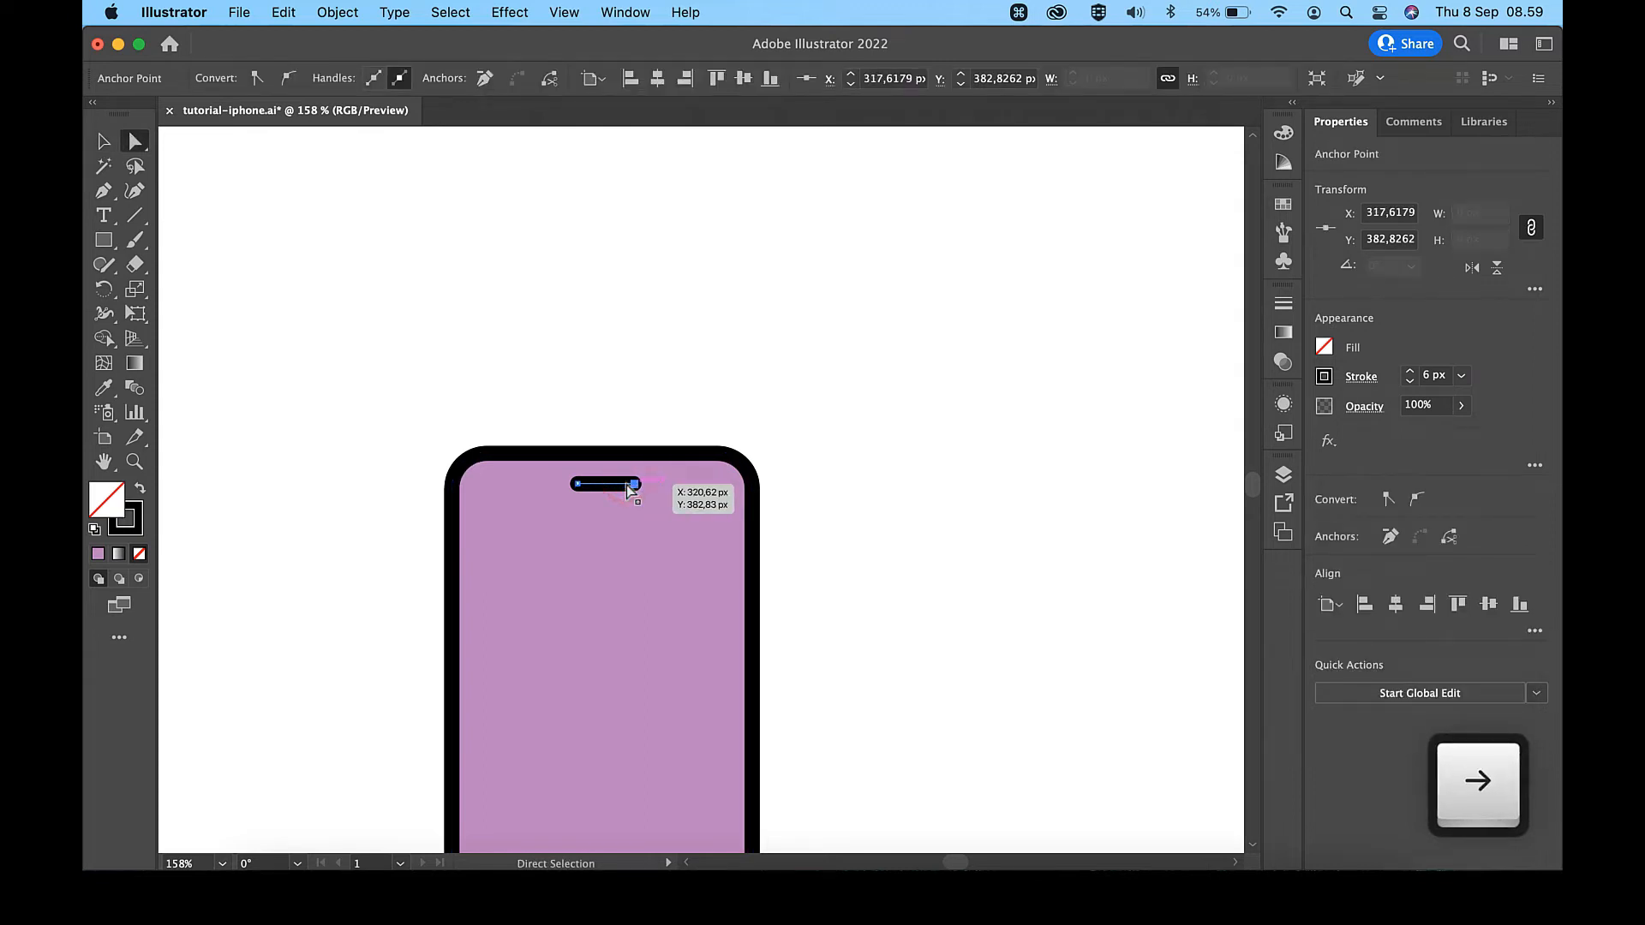
- Copy the style of the 6 px round-cap sample line onto the notch line with the Eyedropper
scroll(628, 488, "down", 3)
key("i")
left_click(560, 255)
key("v")
left_click(660, 355)
scroll(660, 355, "up", 5)
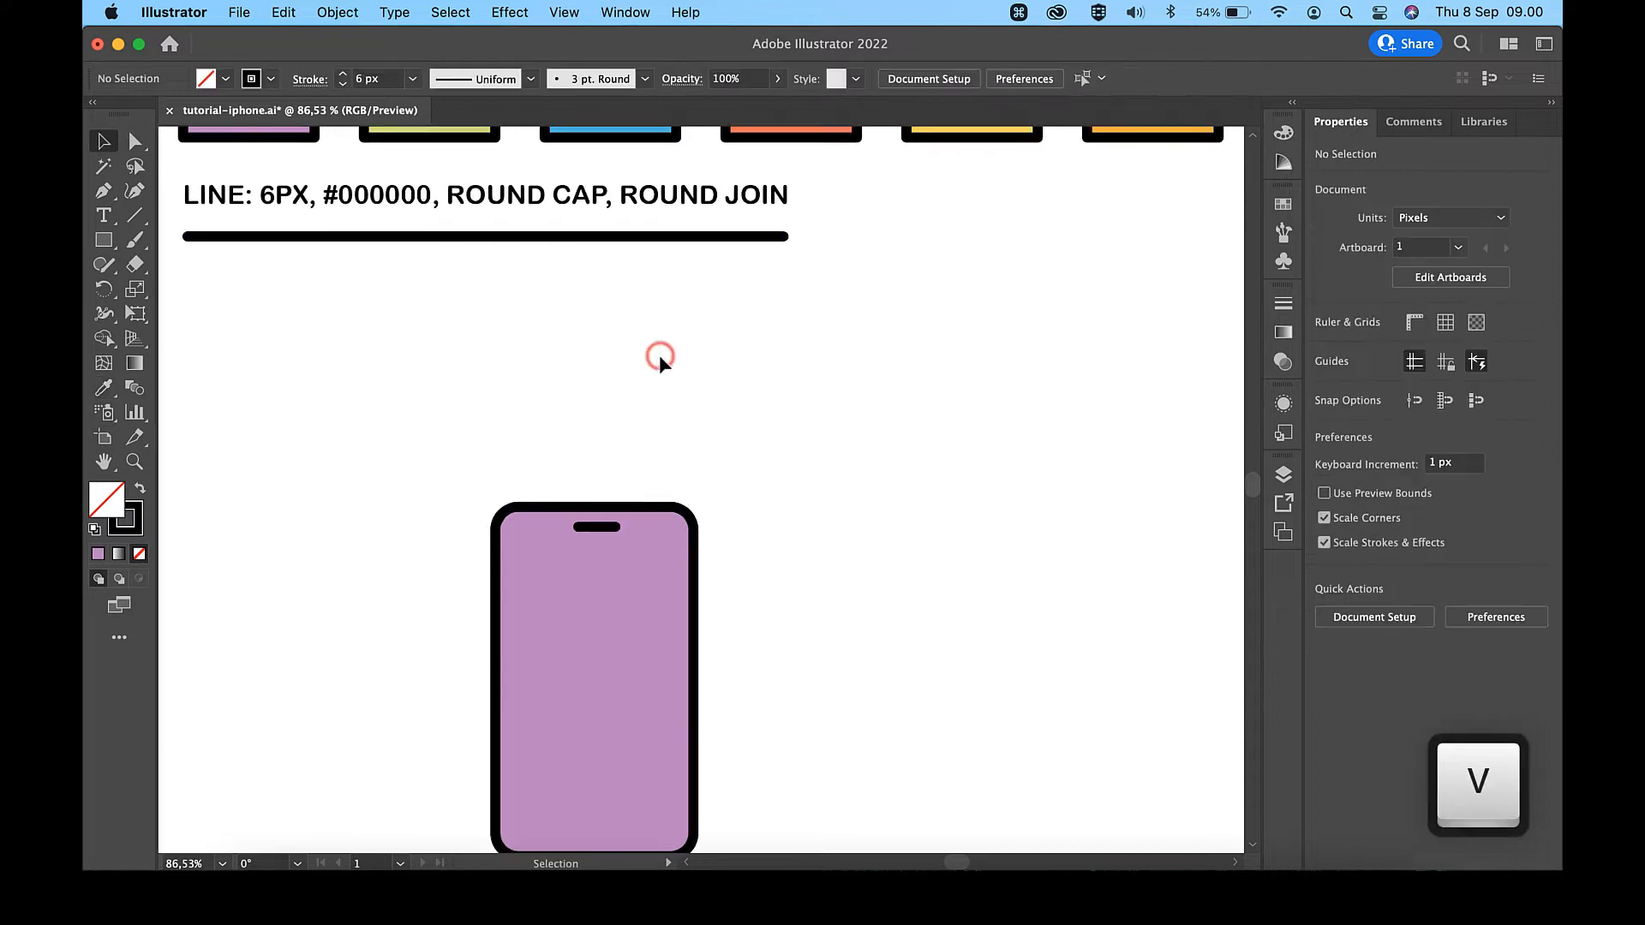
- Select the phone body together with the notch and align them horizontally by their centers
scroll(548, 698, "down", 7)
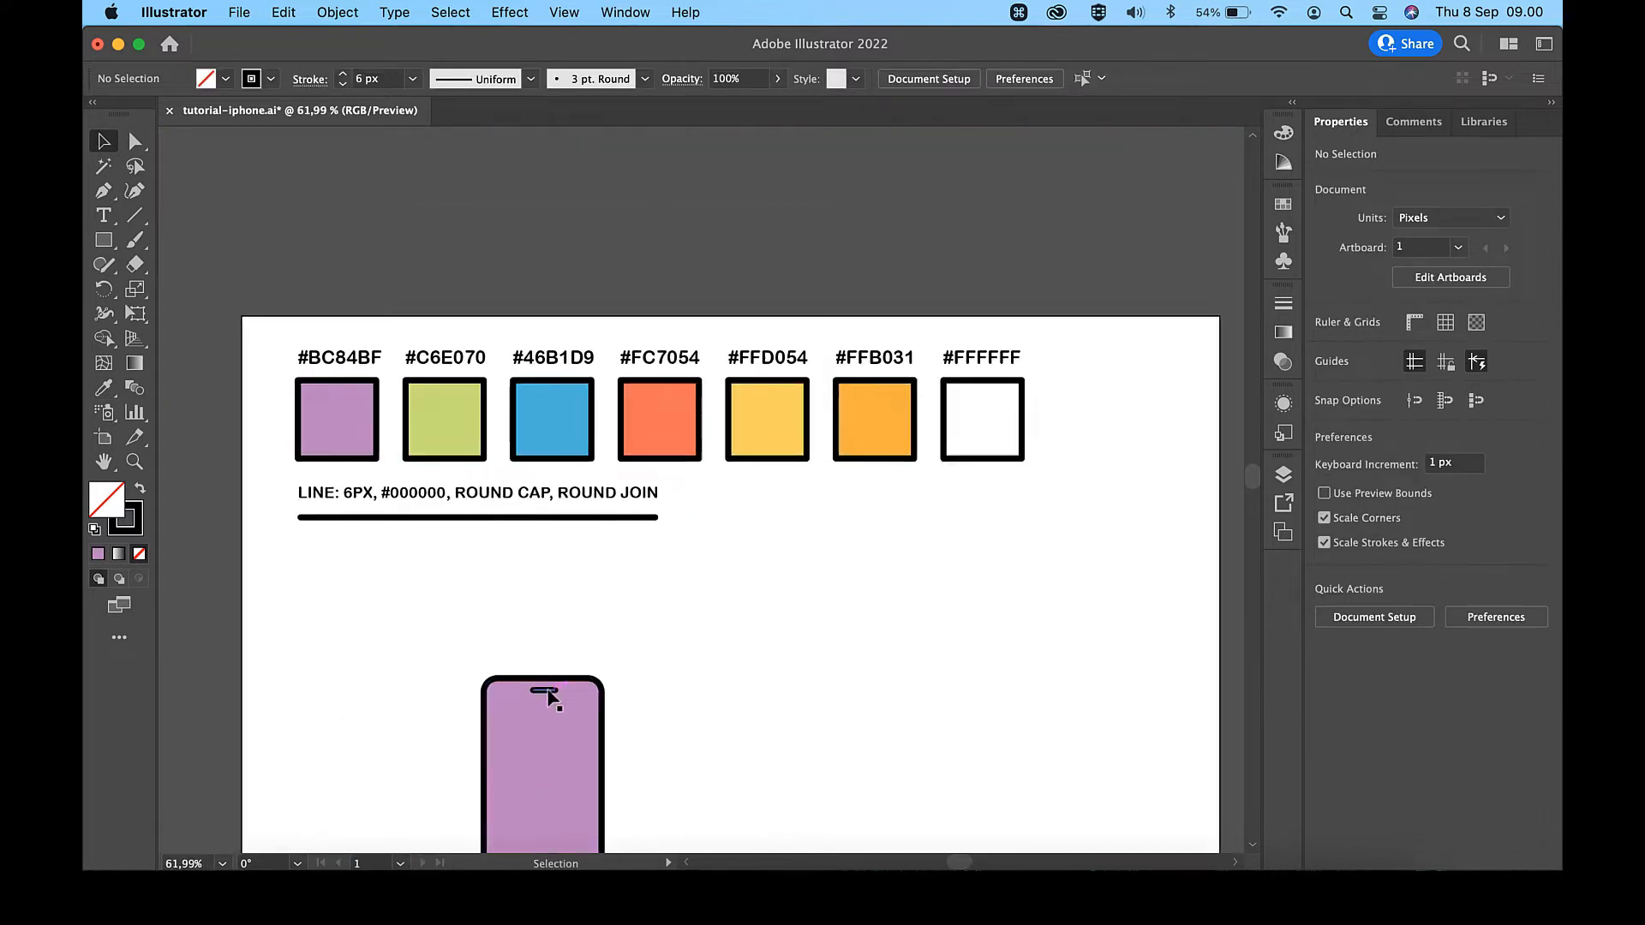
left_click_drag(649, 535, 608, 597)
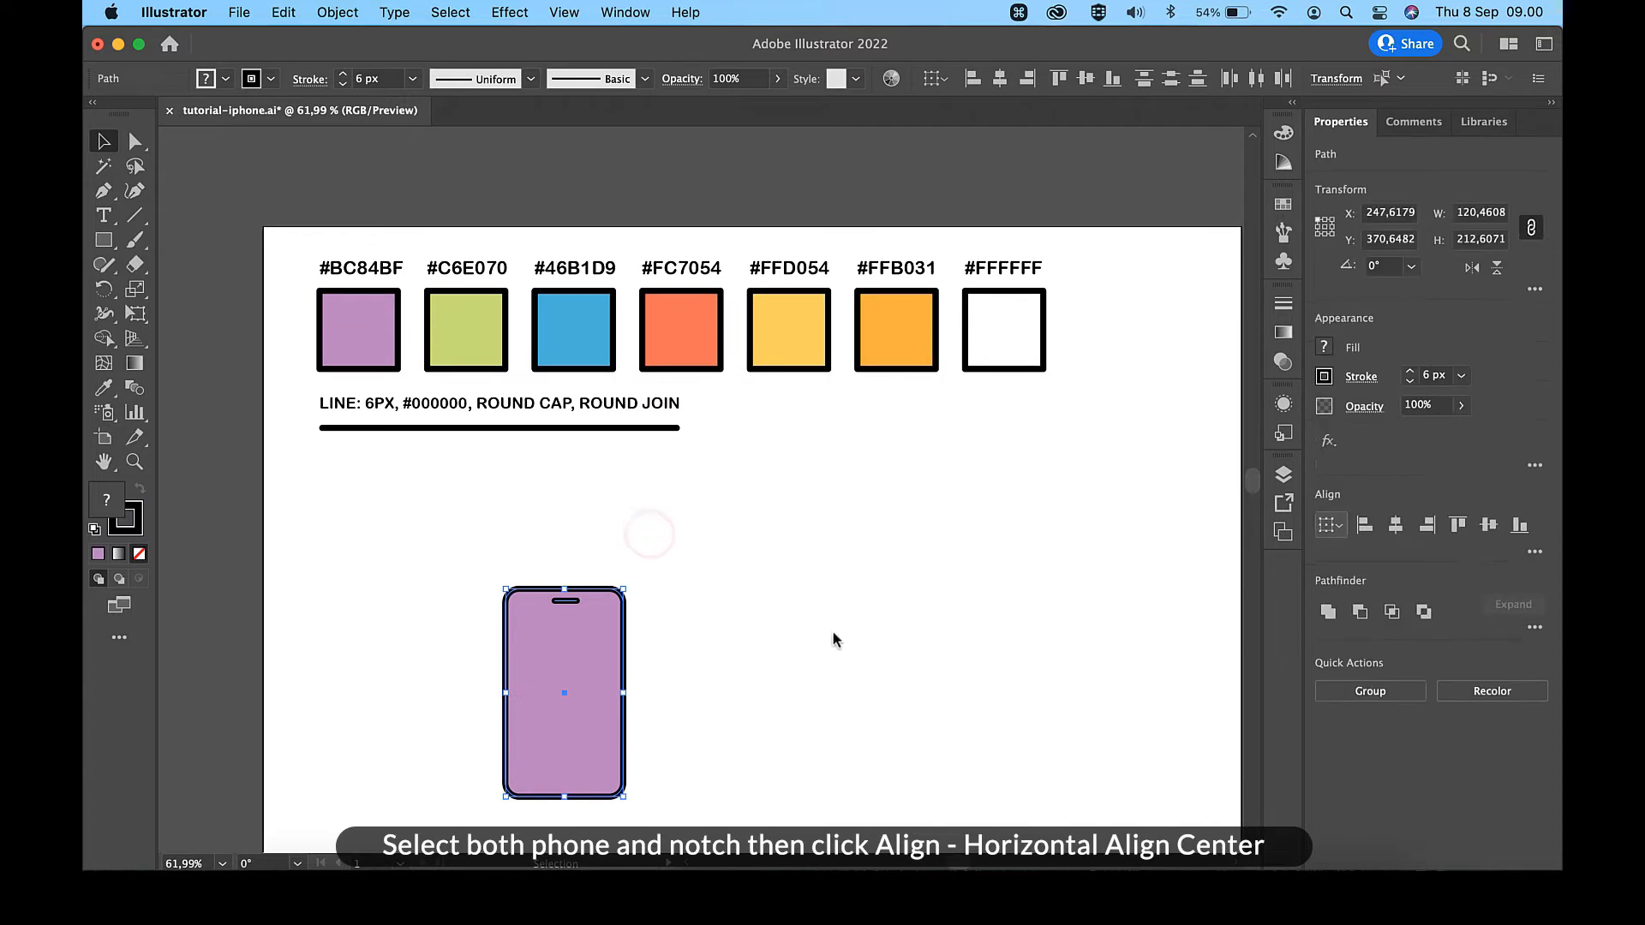
left_click(1404, 527)
left_click(679, 644)
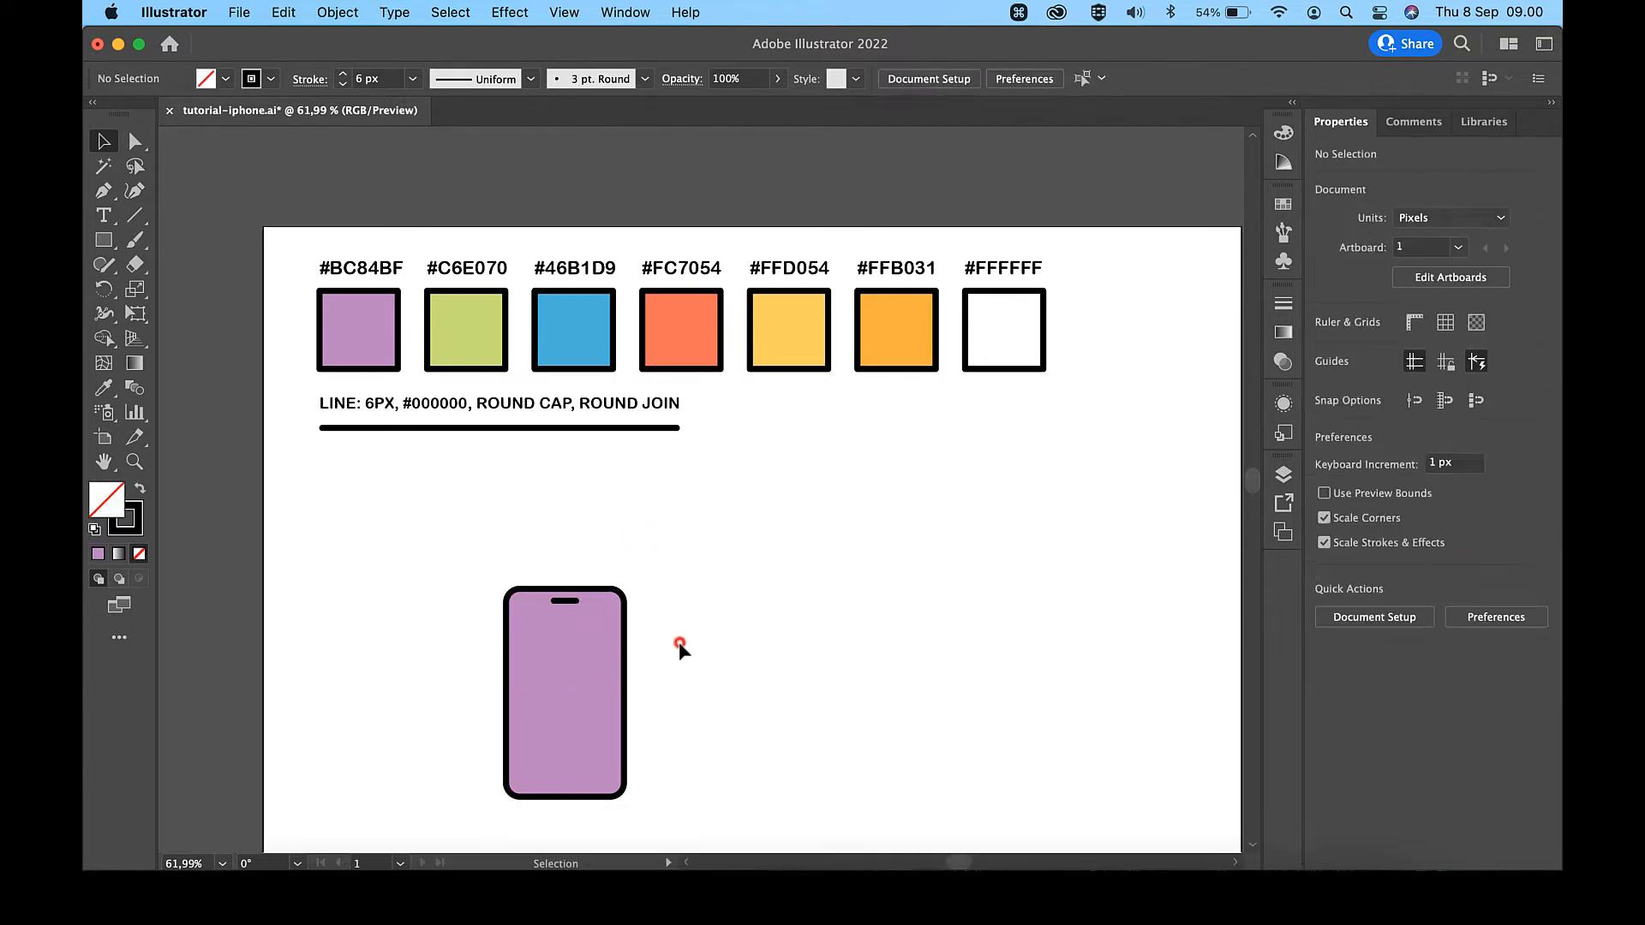
- Draw an unfilled rectangle about 92 by 59 px overlapping the upper part of the phone's right edge
scroll(679, 644, "down", 2)
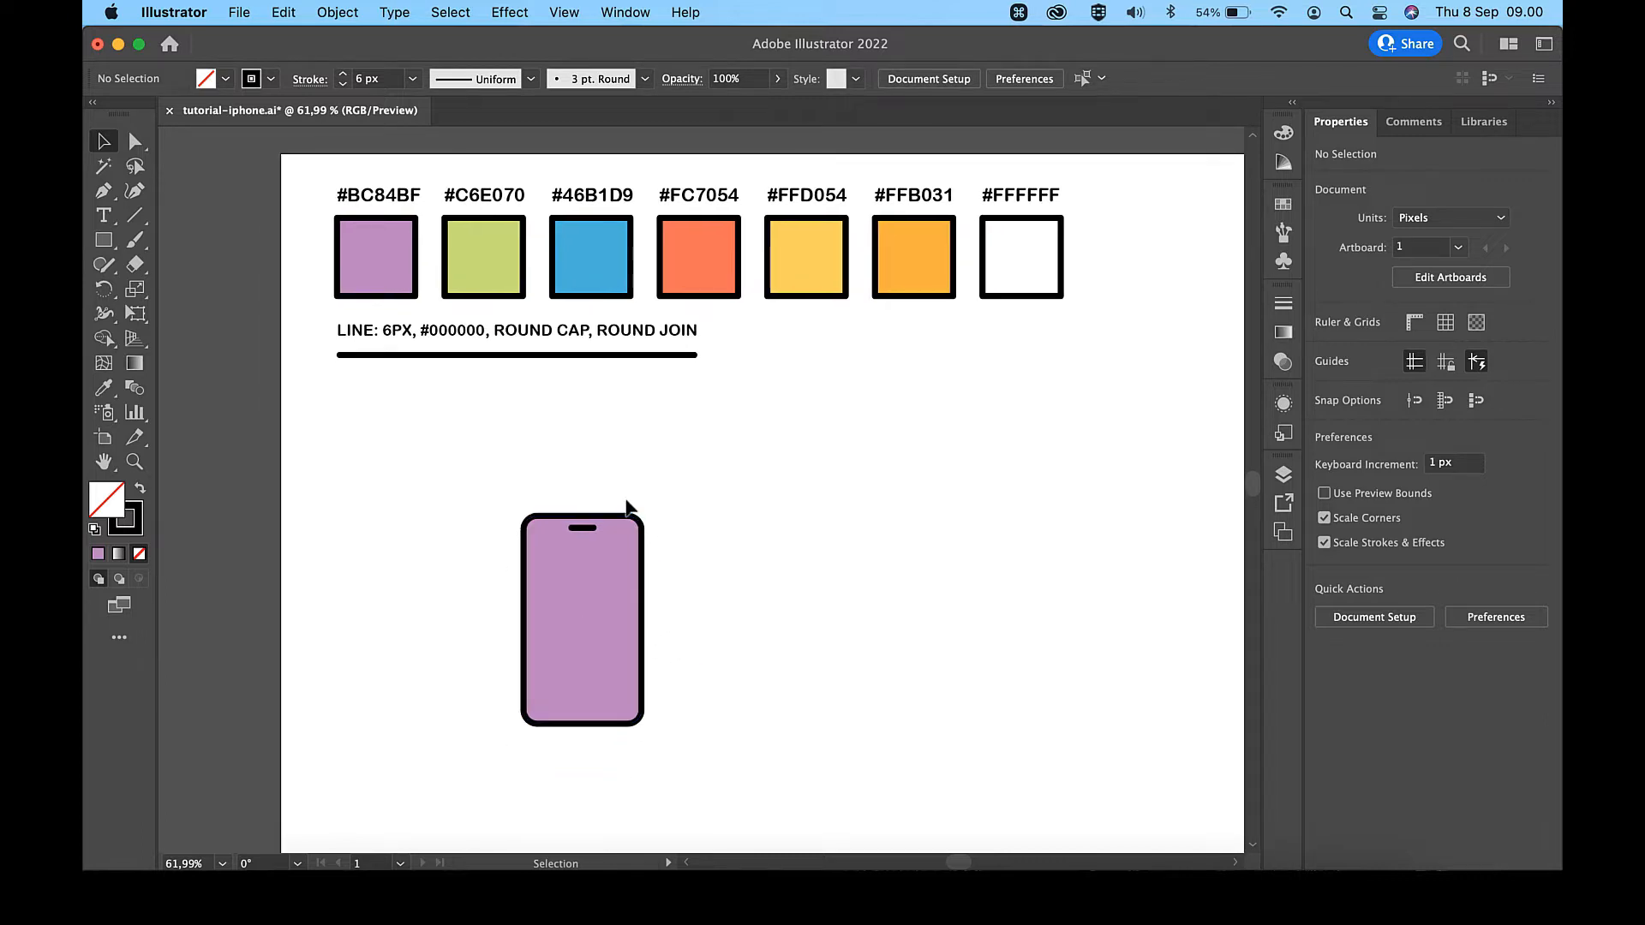
scroll(626, 508, "up", 2)
scroll(626, 507, "down", 2)
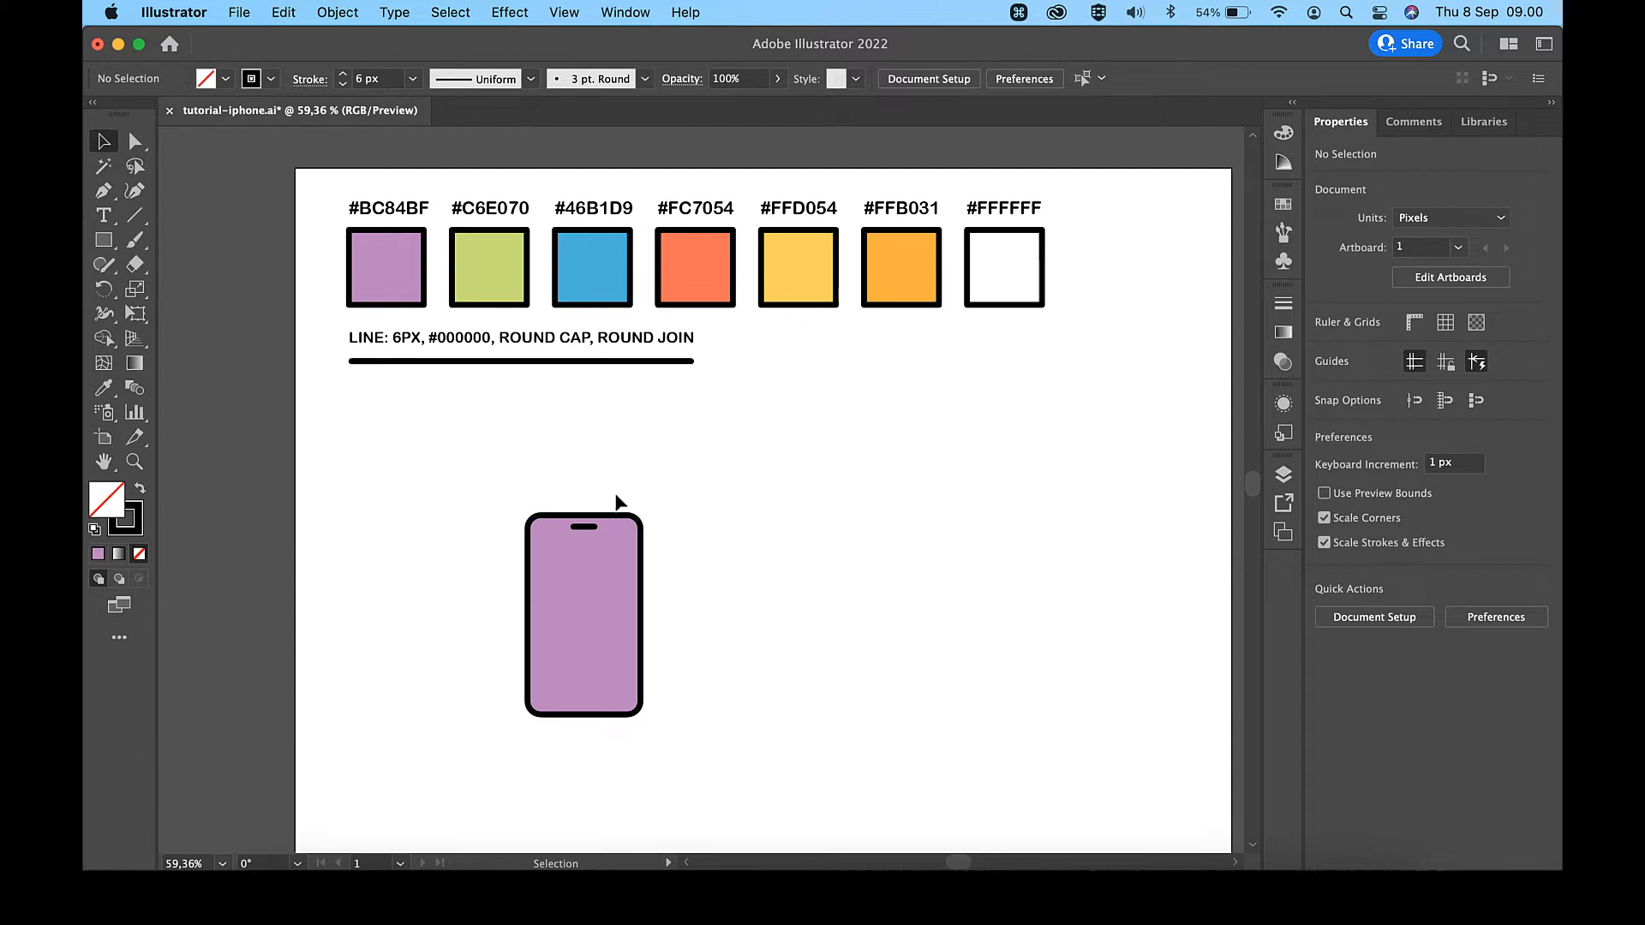
key("m")
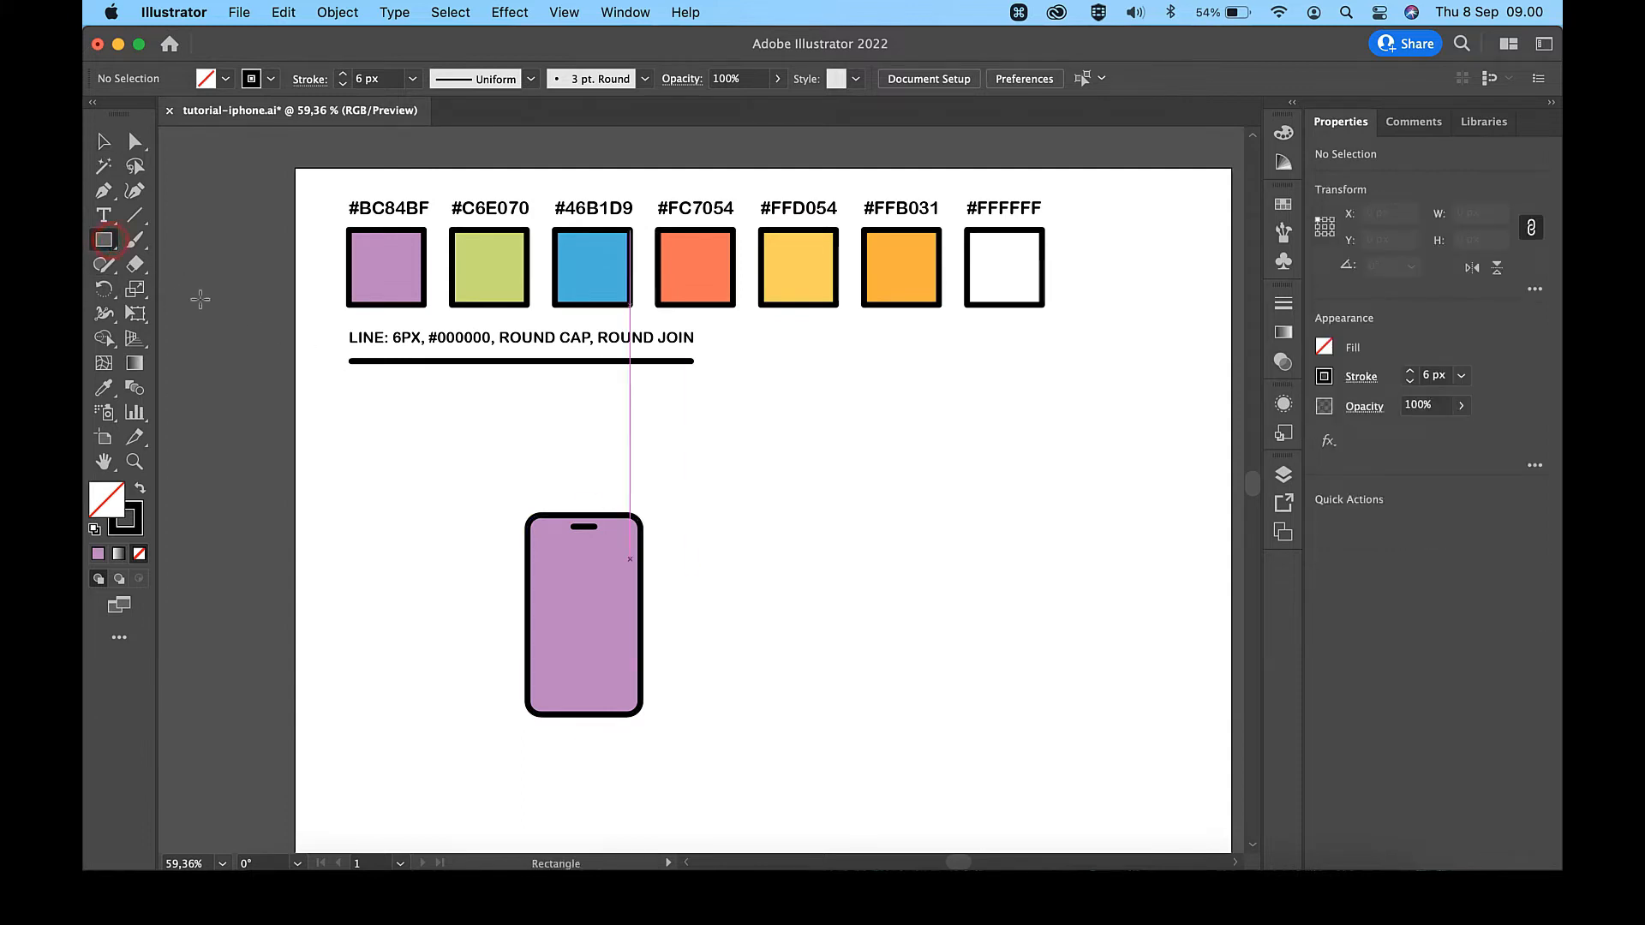
left_click_drag(610, 561, 695, 614)
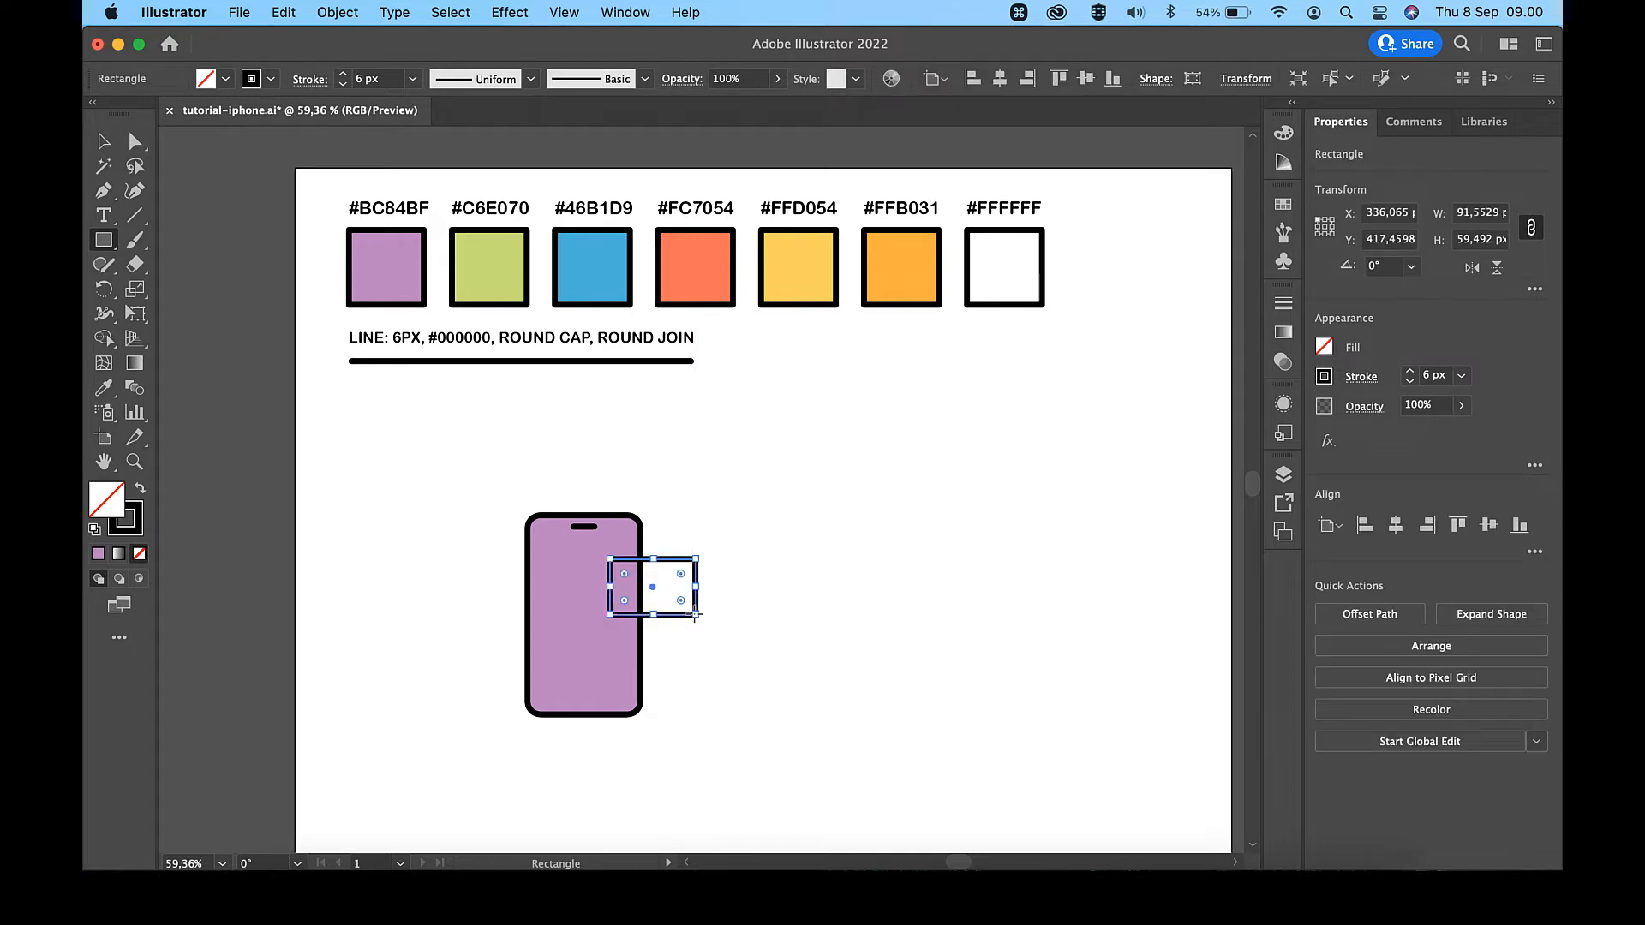
left_click(104, 142)
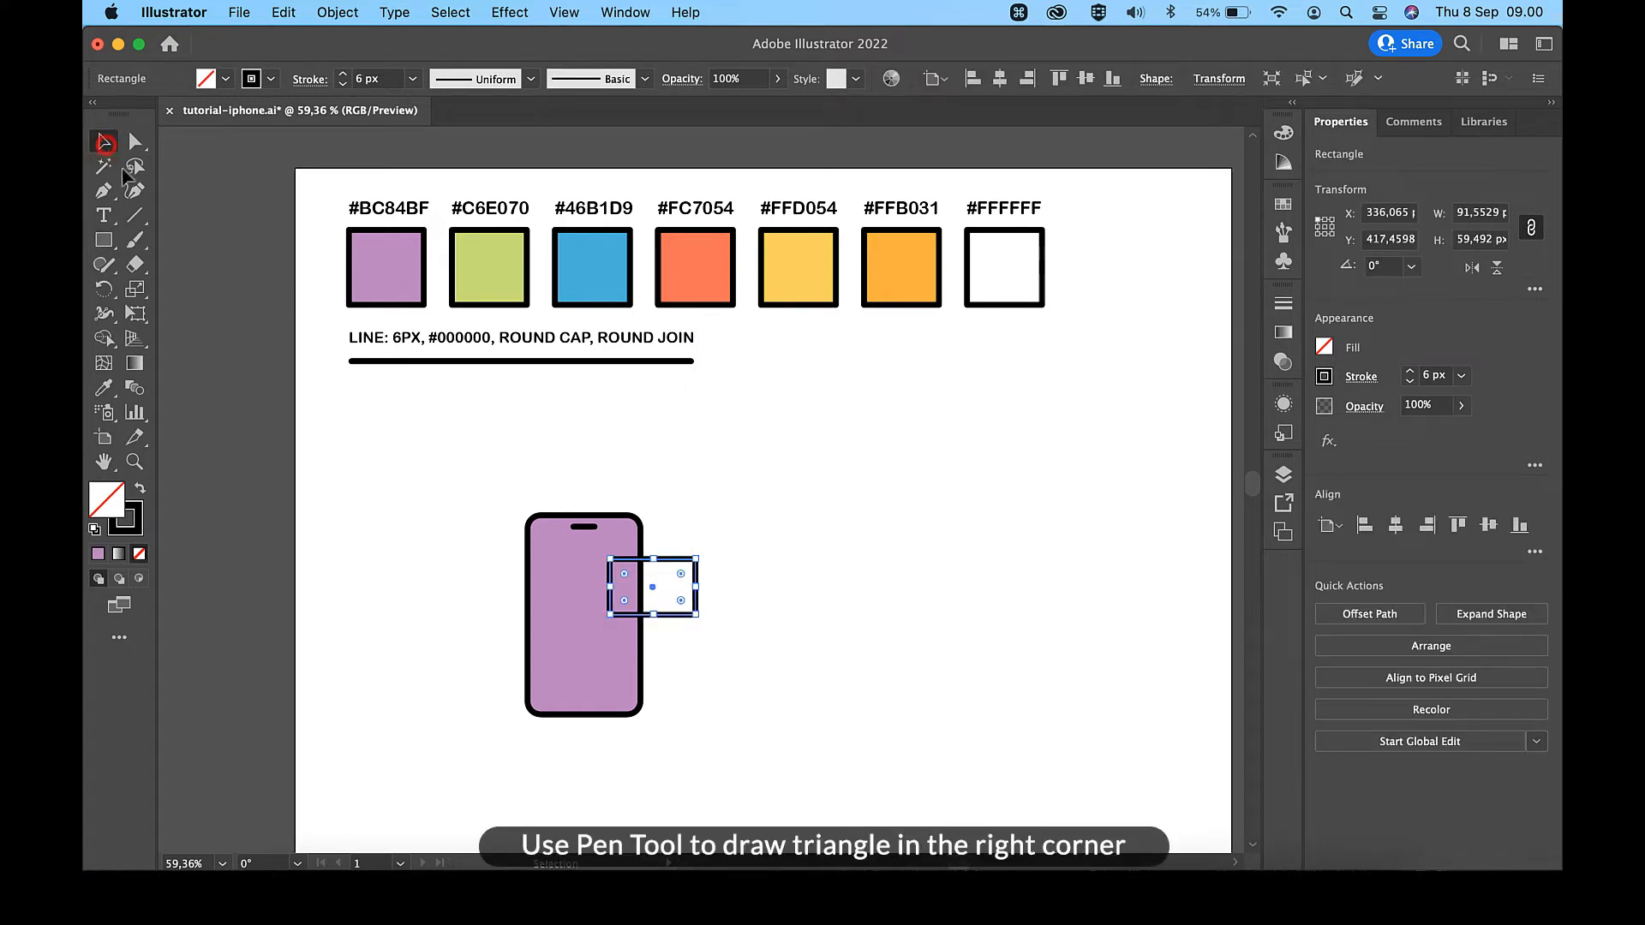
left_click(261, 364)
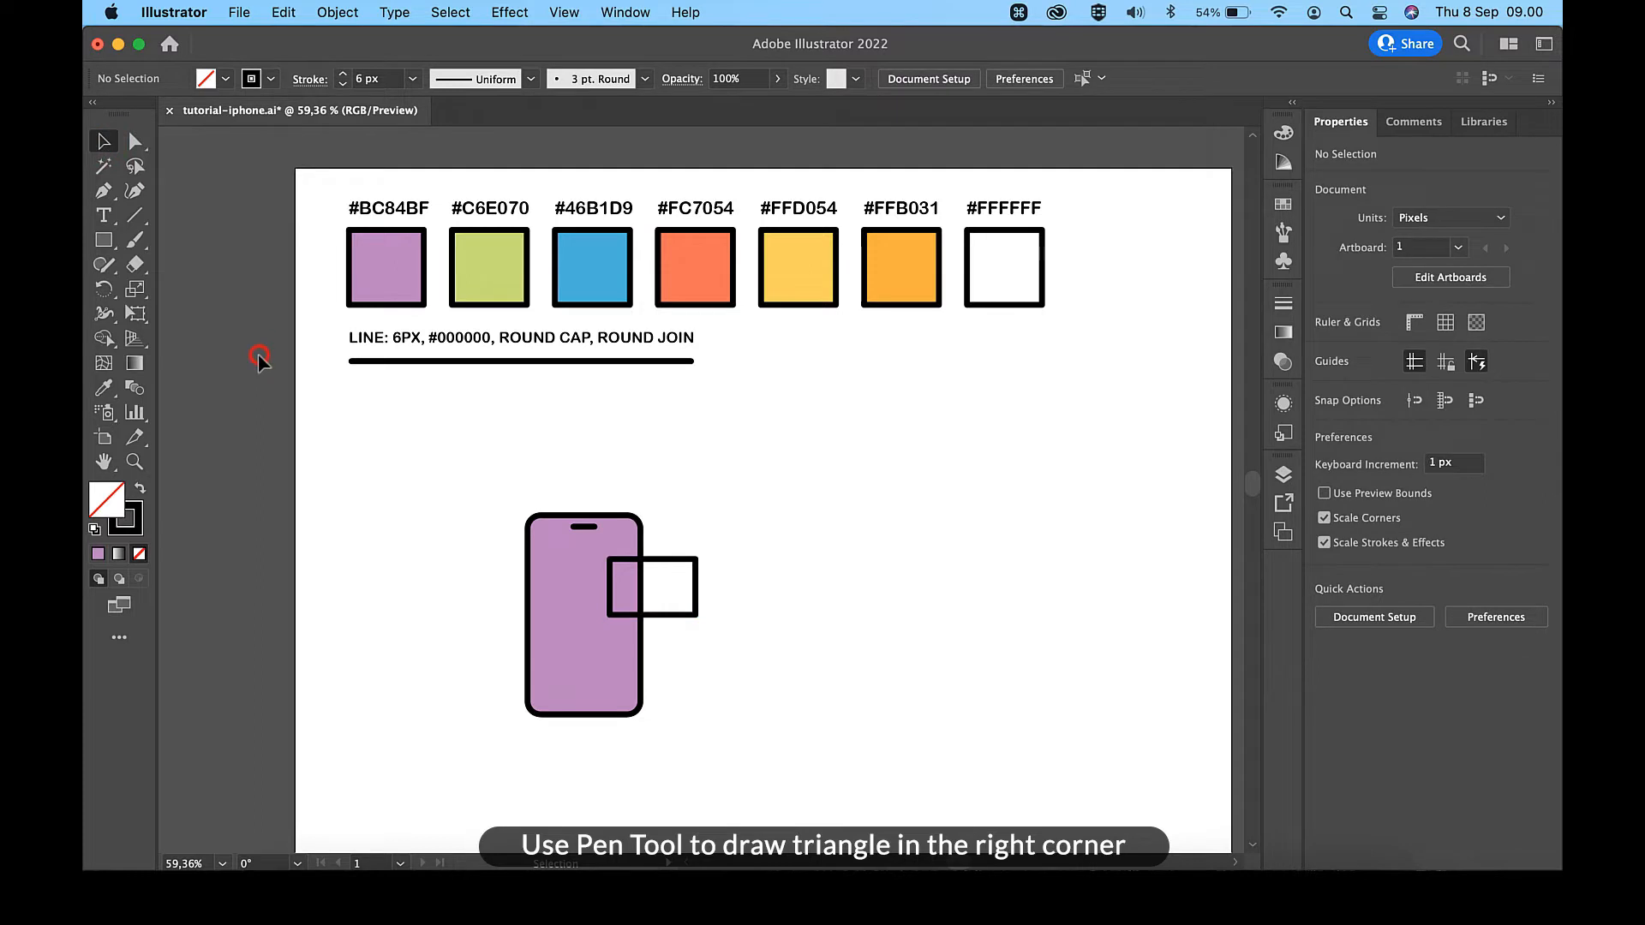
- Draw a closed triangular tail with the Pen tool at the small rectangle's lower-right corner, pointing outward down and right
left_click(104, 190)
scroll(760, 609, "up", 5)
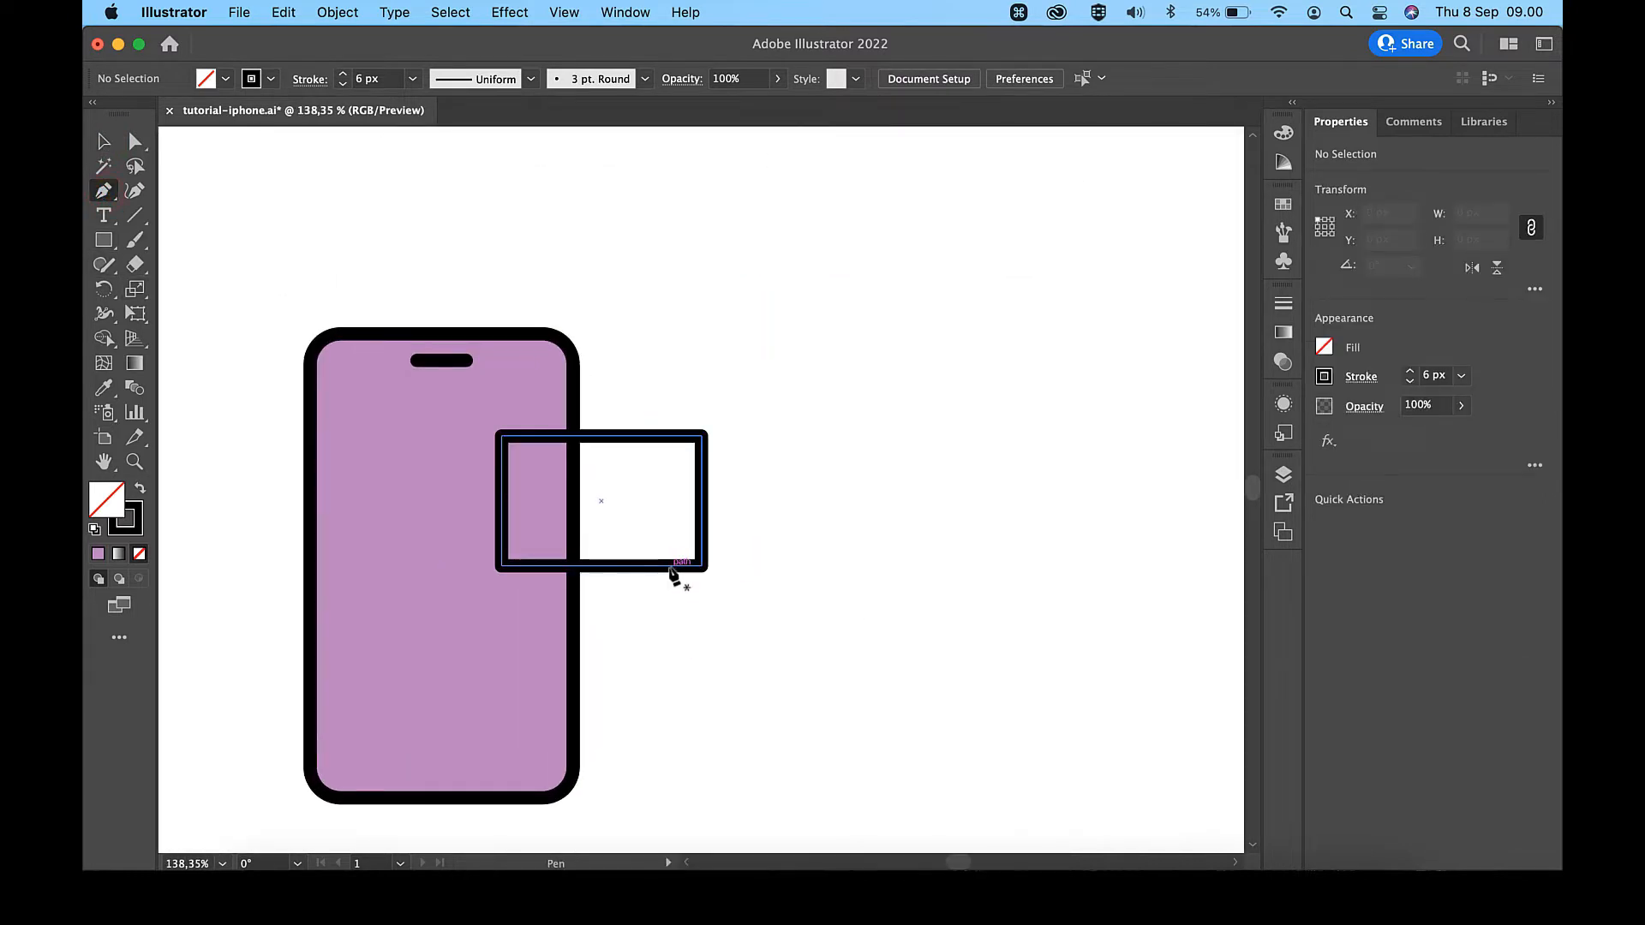
left_click(669, 566)
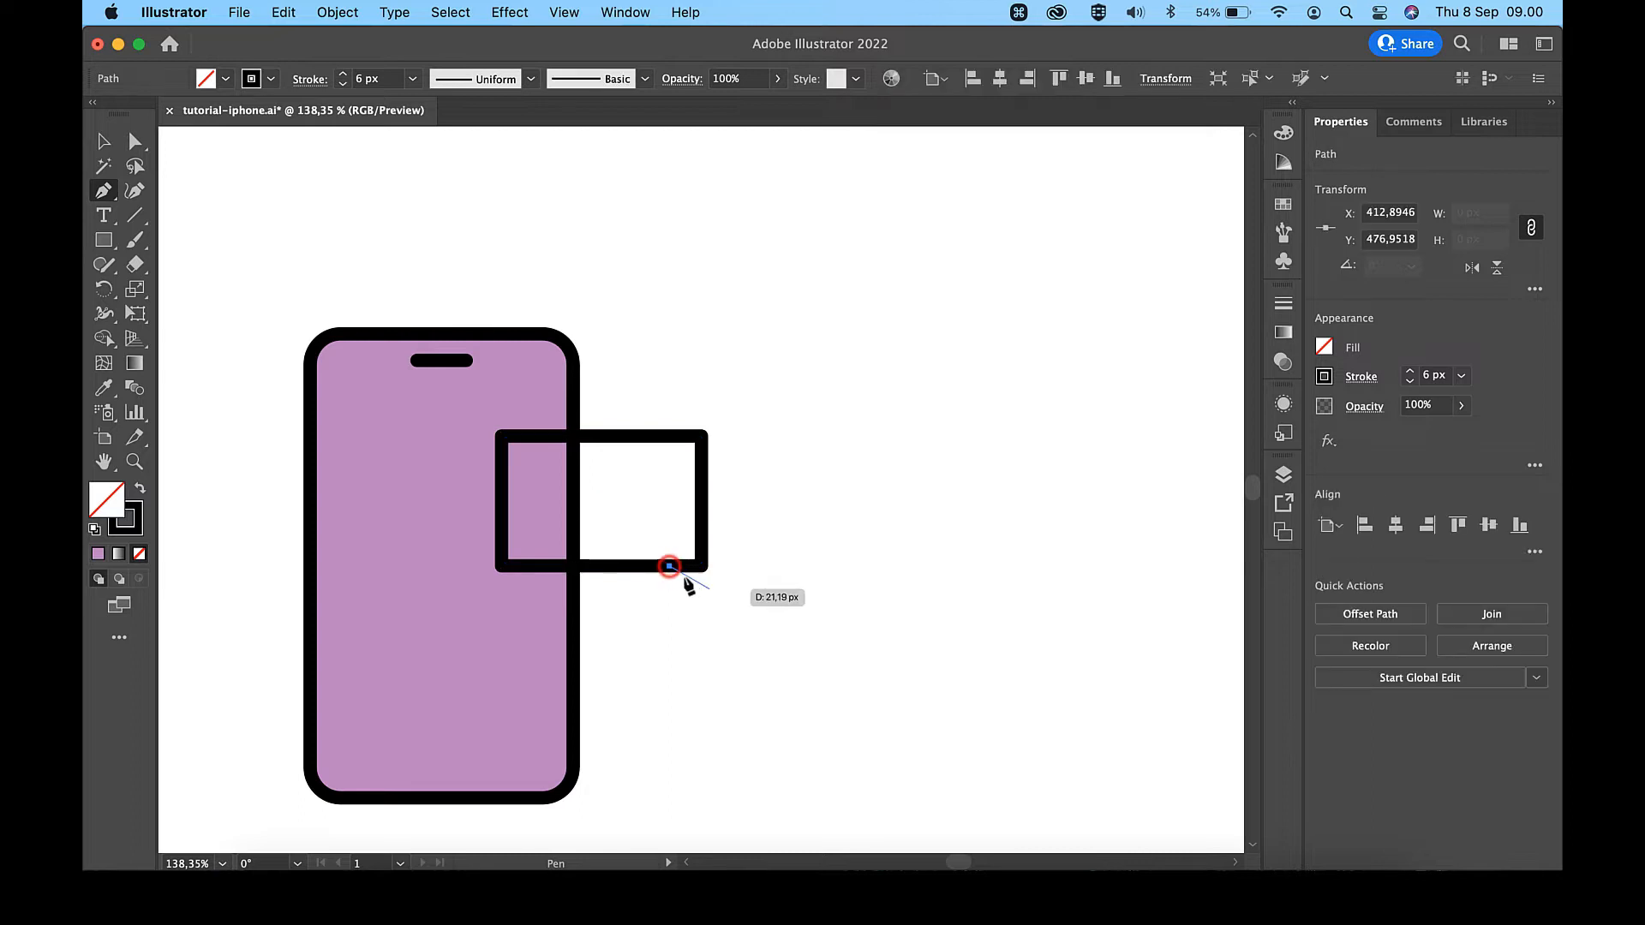
left_click(736, 609)
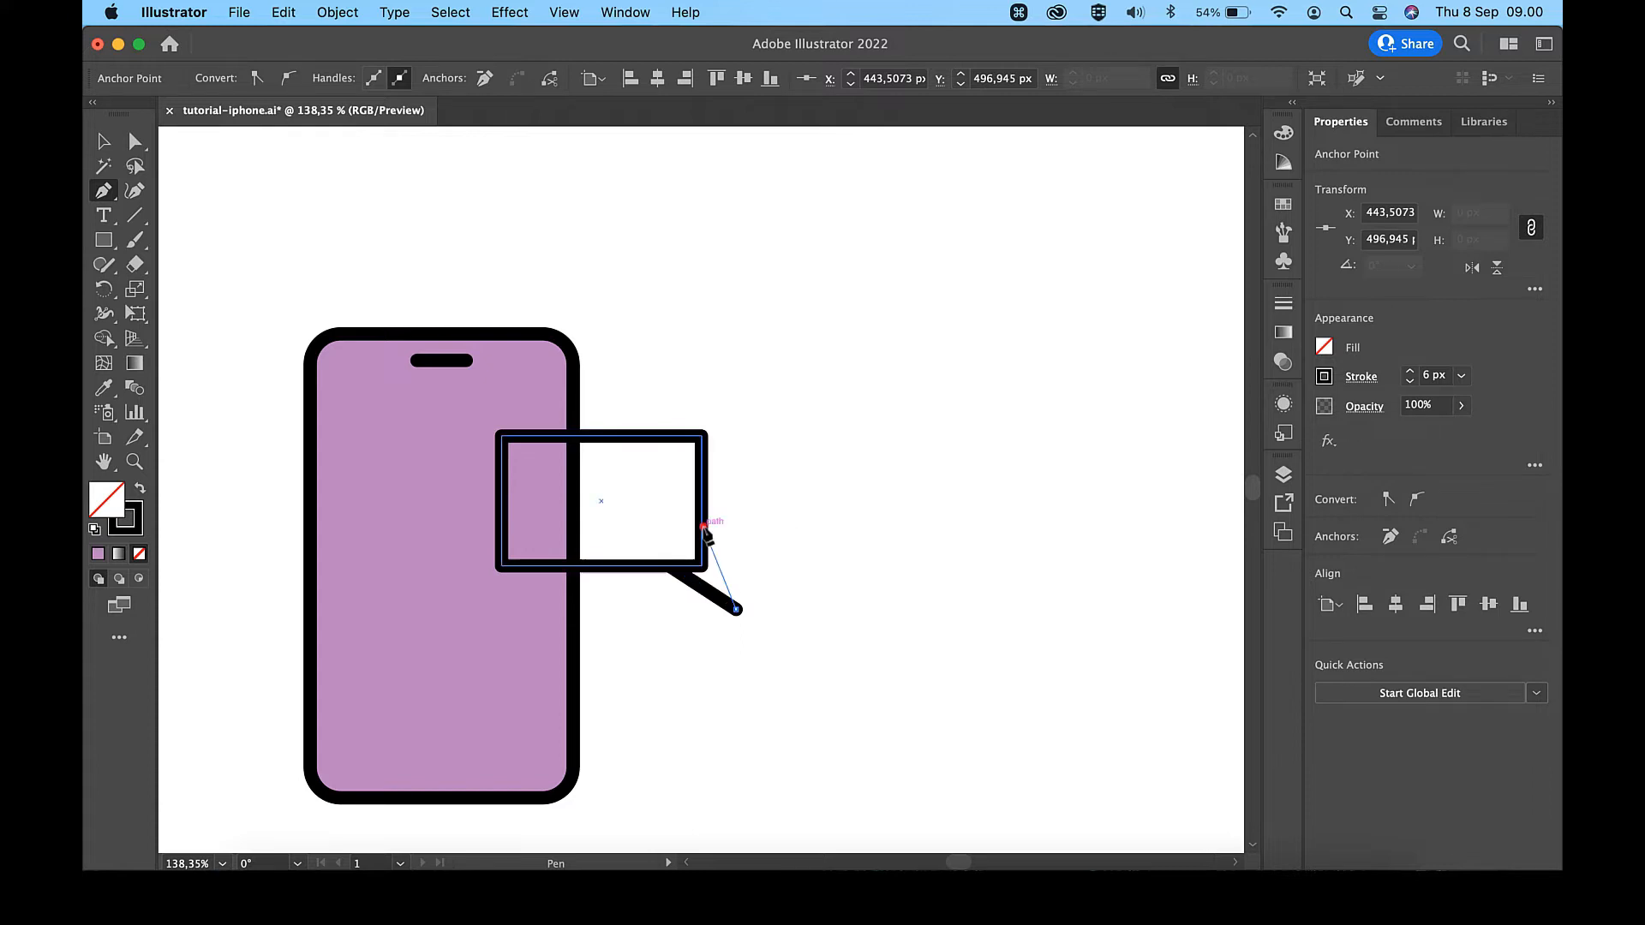
left_click(703, 526)
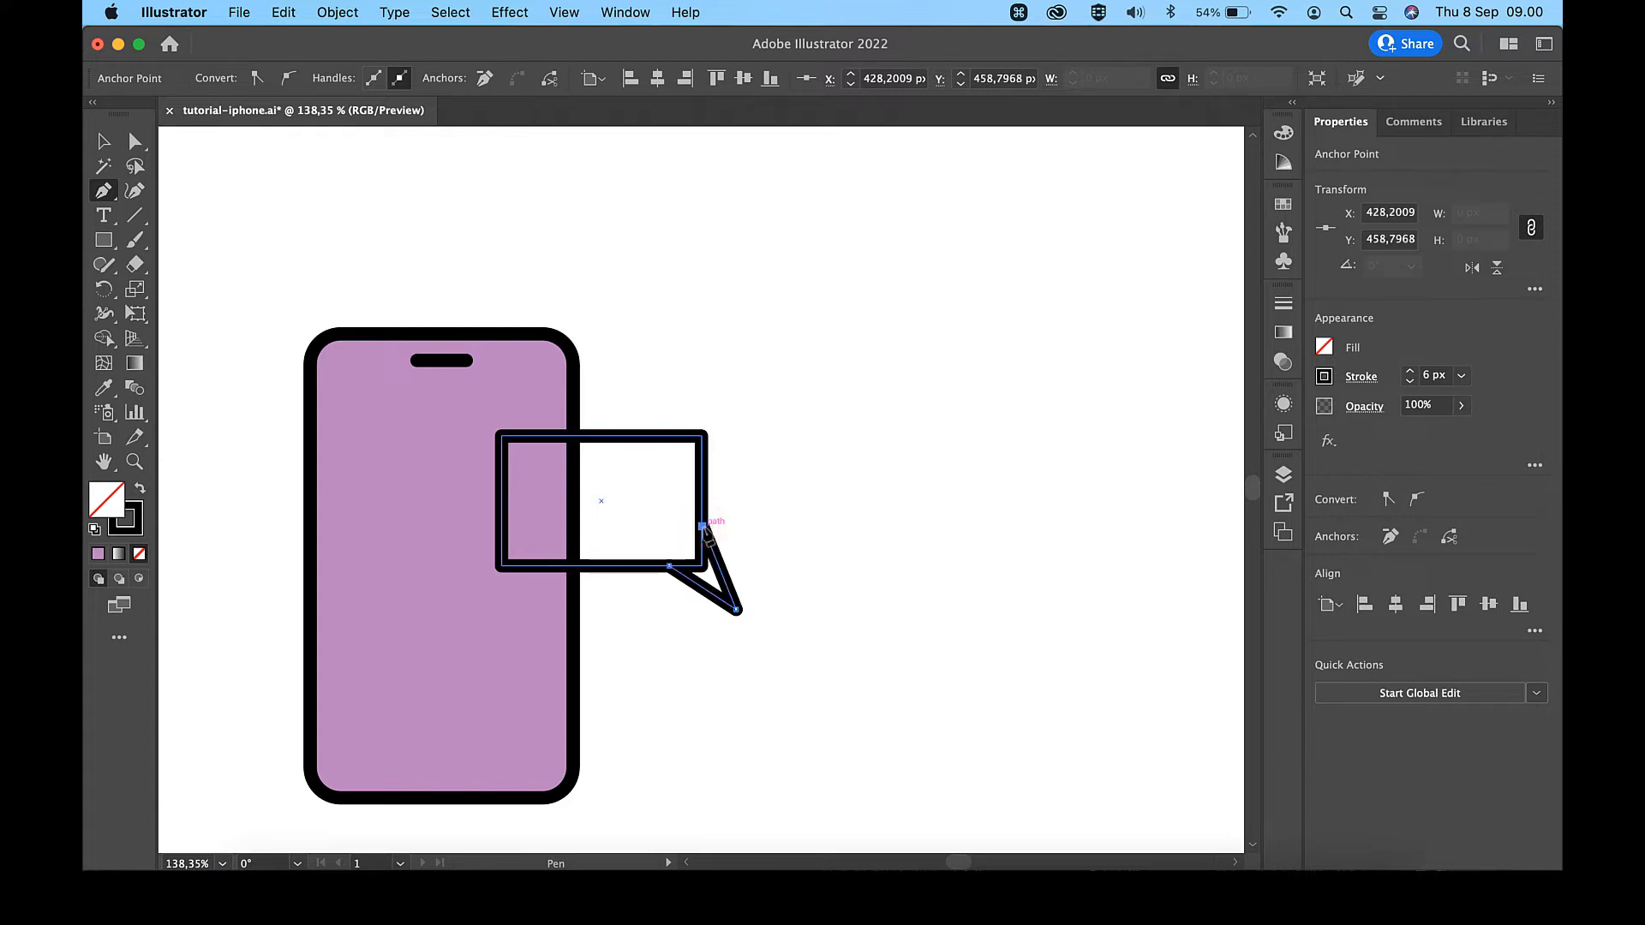
left_click(668, 565)
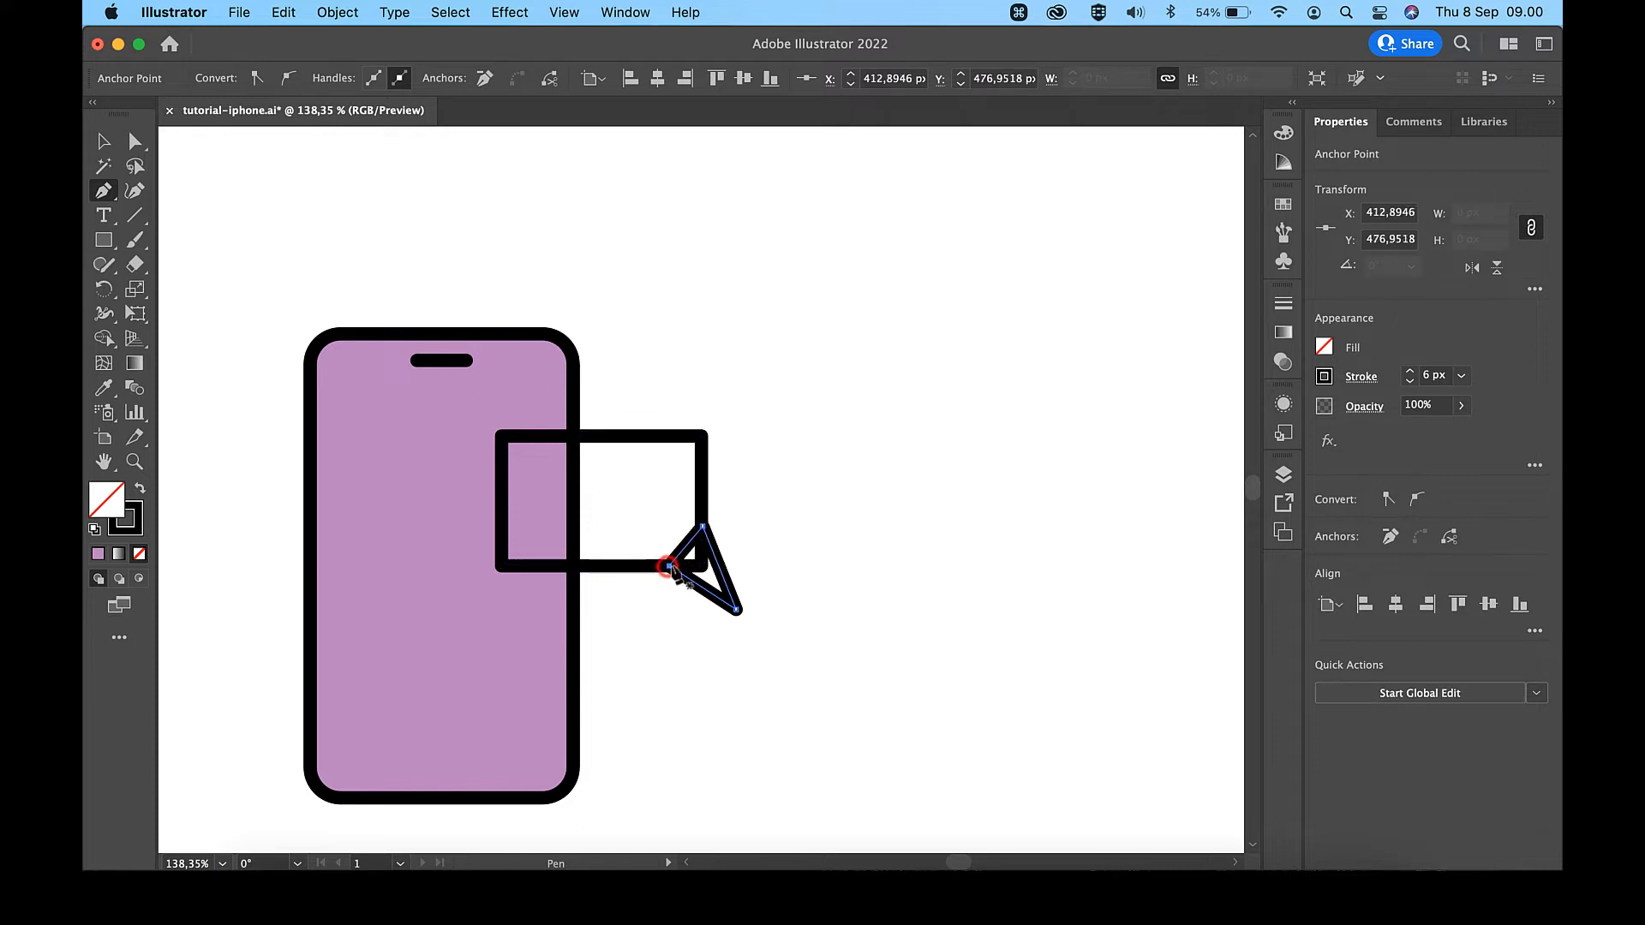
key("v")
left_click(774, 531)
- Shift the triangle slightly up and left so its base points sit on the rectangle's outline
scroll(762, 531, "up", 3)
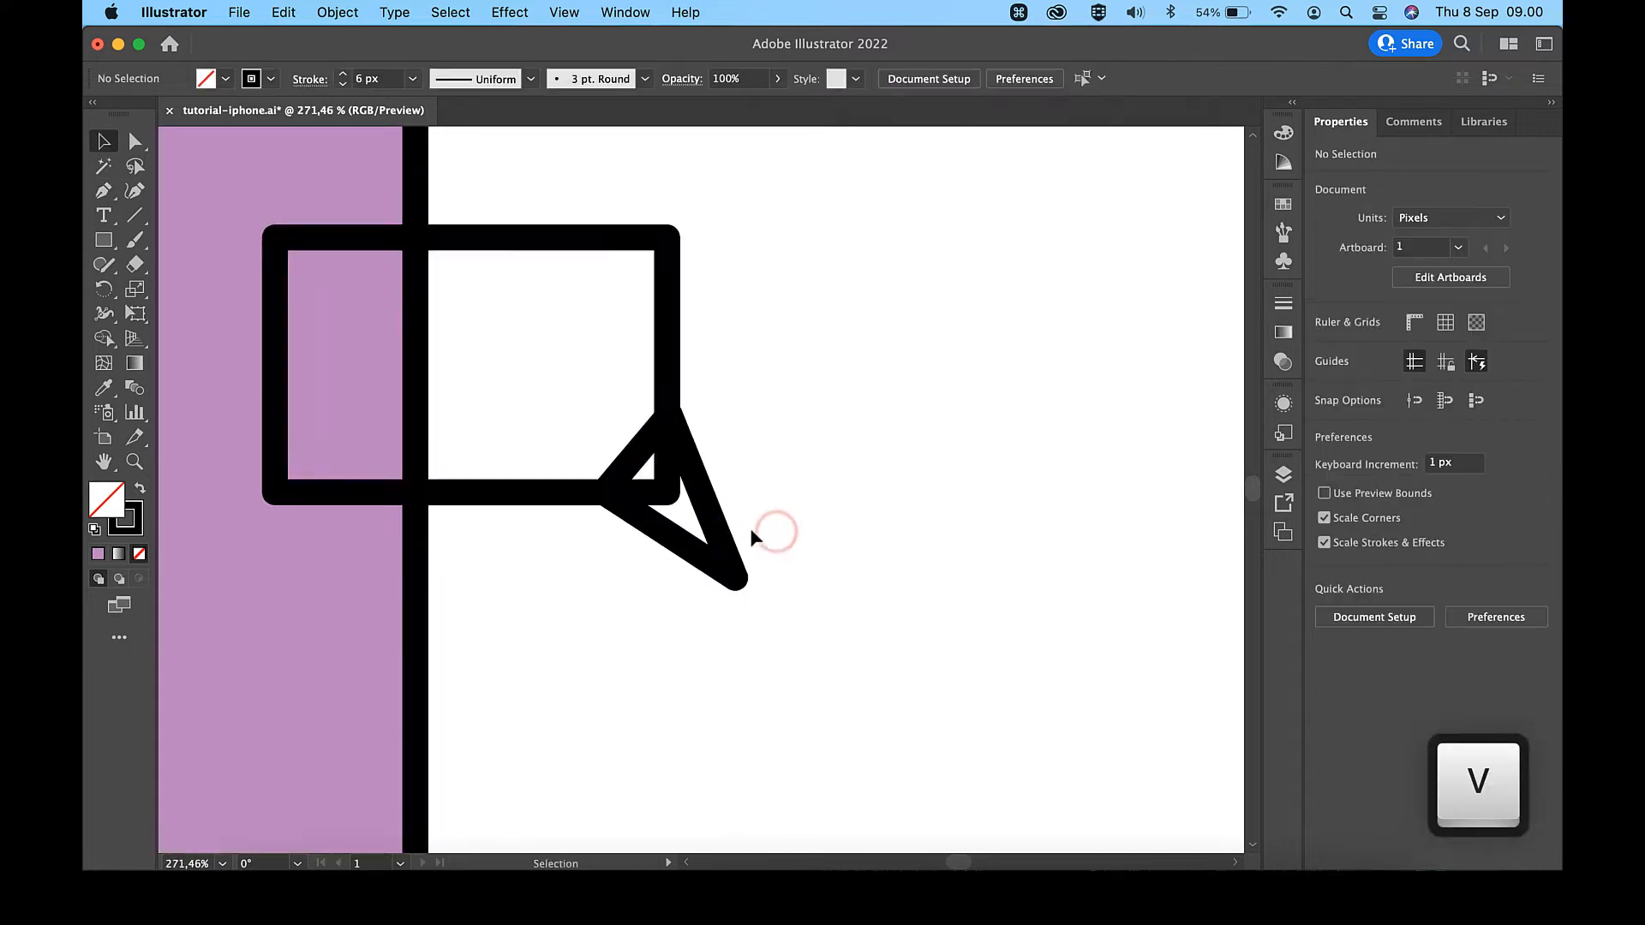
left_click_drag(723, 536, 719, 531)
left_click(744, 411)
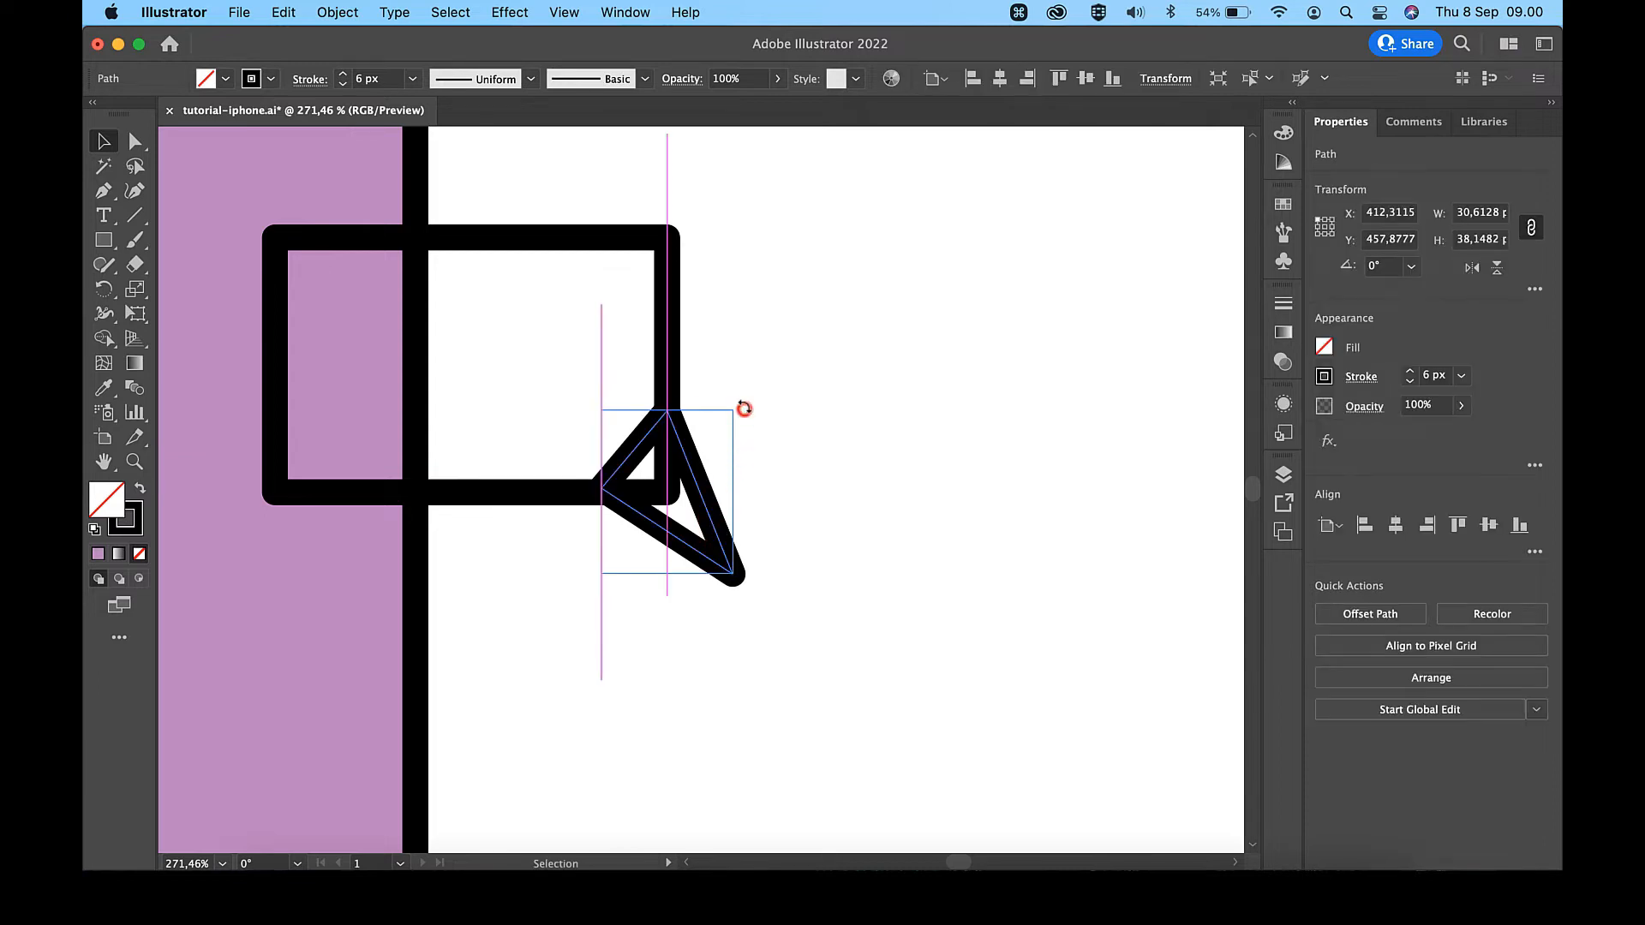
scroll(744, 408, "down", 2)
scroll(743, 408, "down", 1)
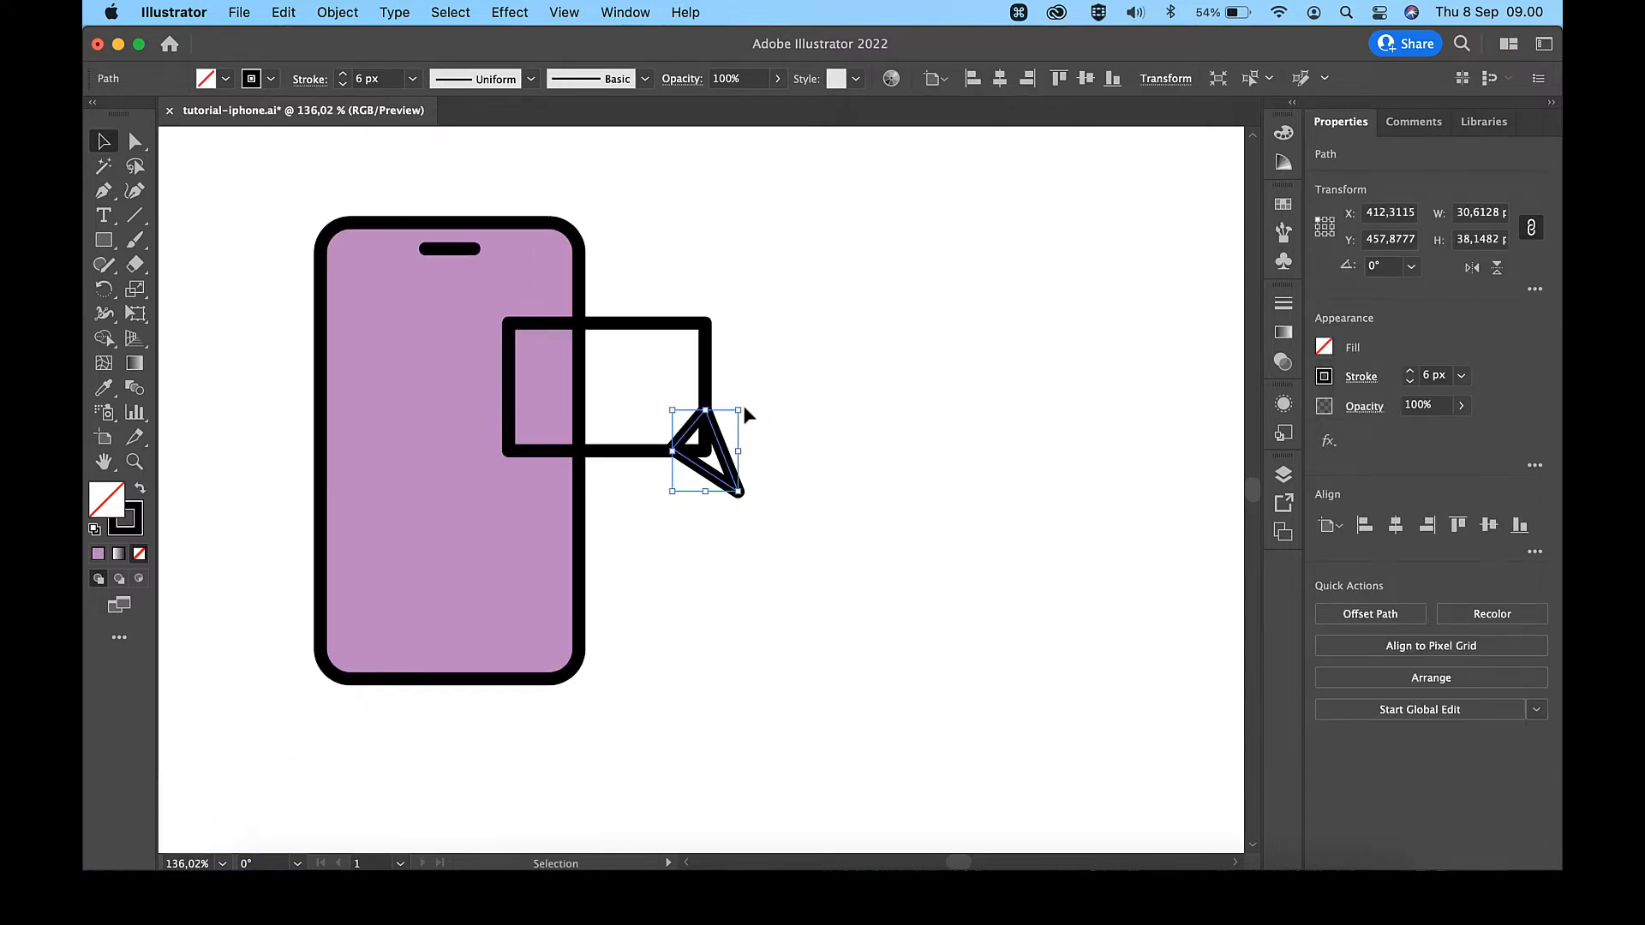
left_click(858, 377)
scroll(859, 377, "down", 2)
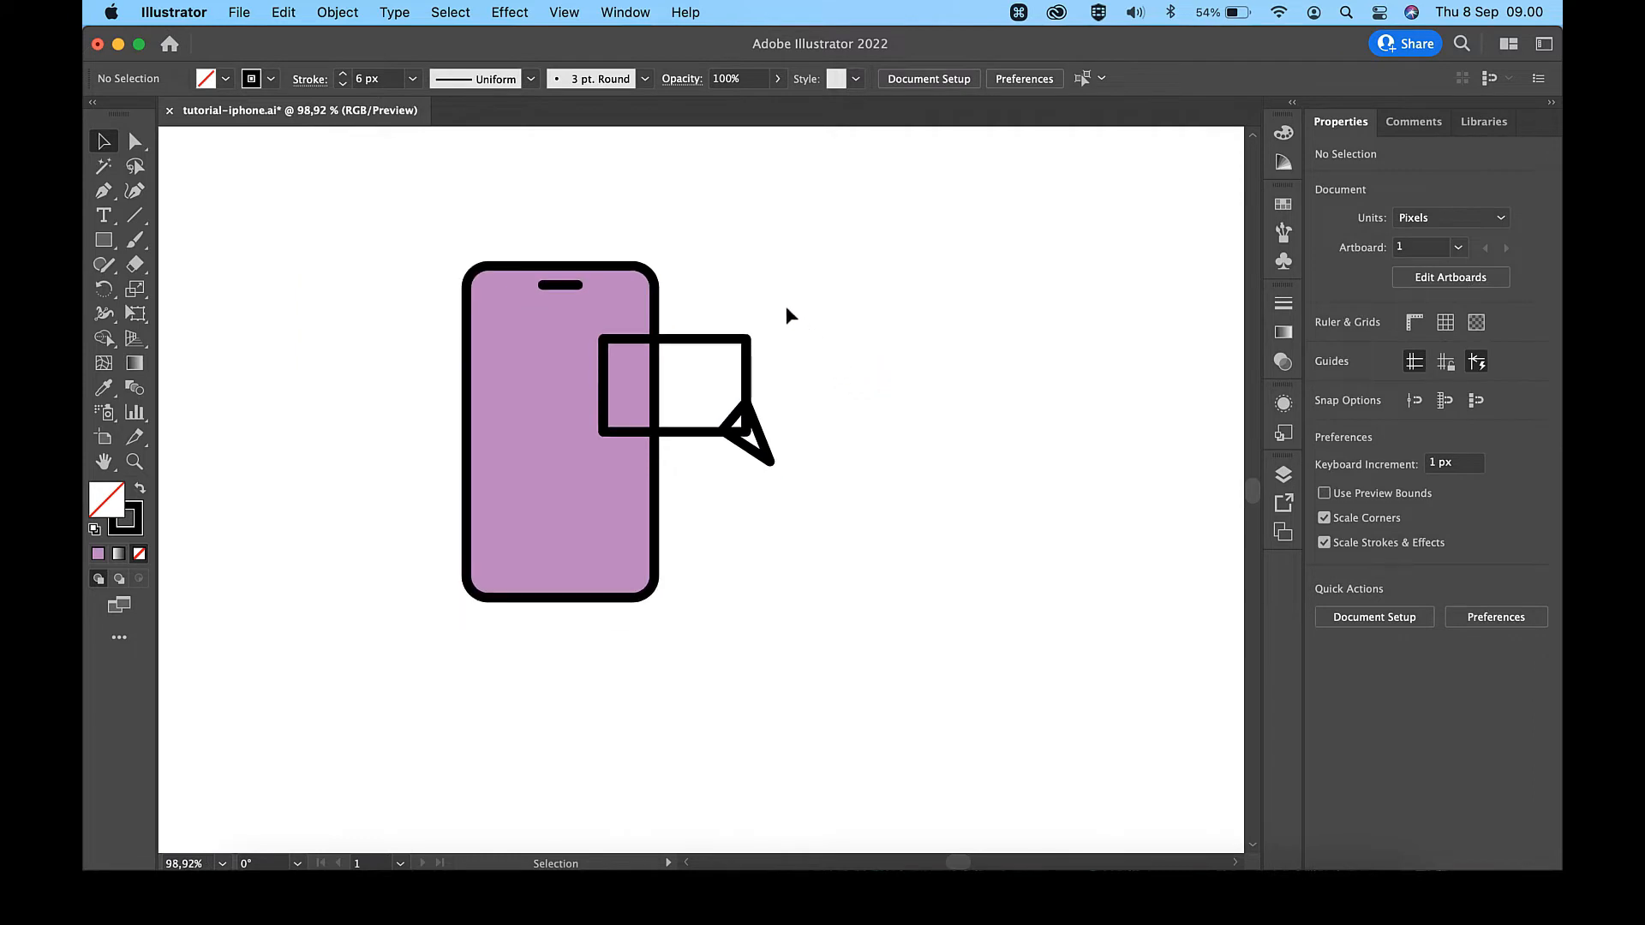
- Merge the small rectangle and the triangle into one speech bubble shape with Pathfinder Unite
left_click_drag(759, 393, 715, 459)
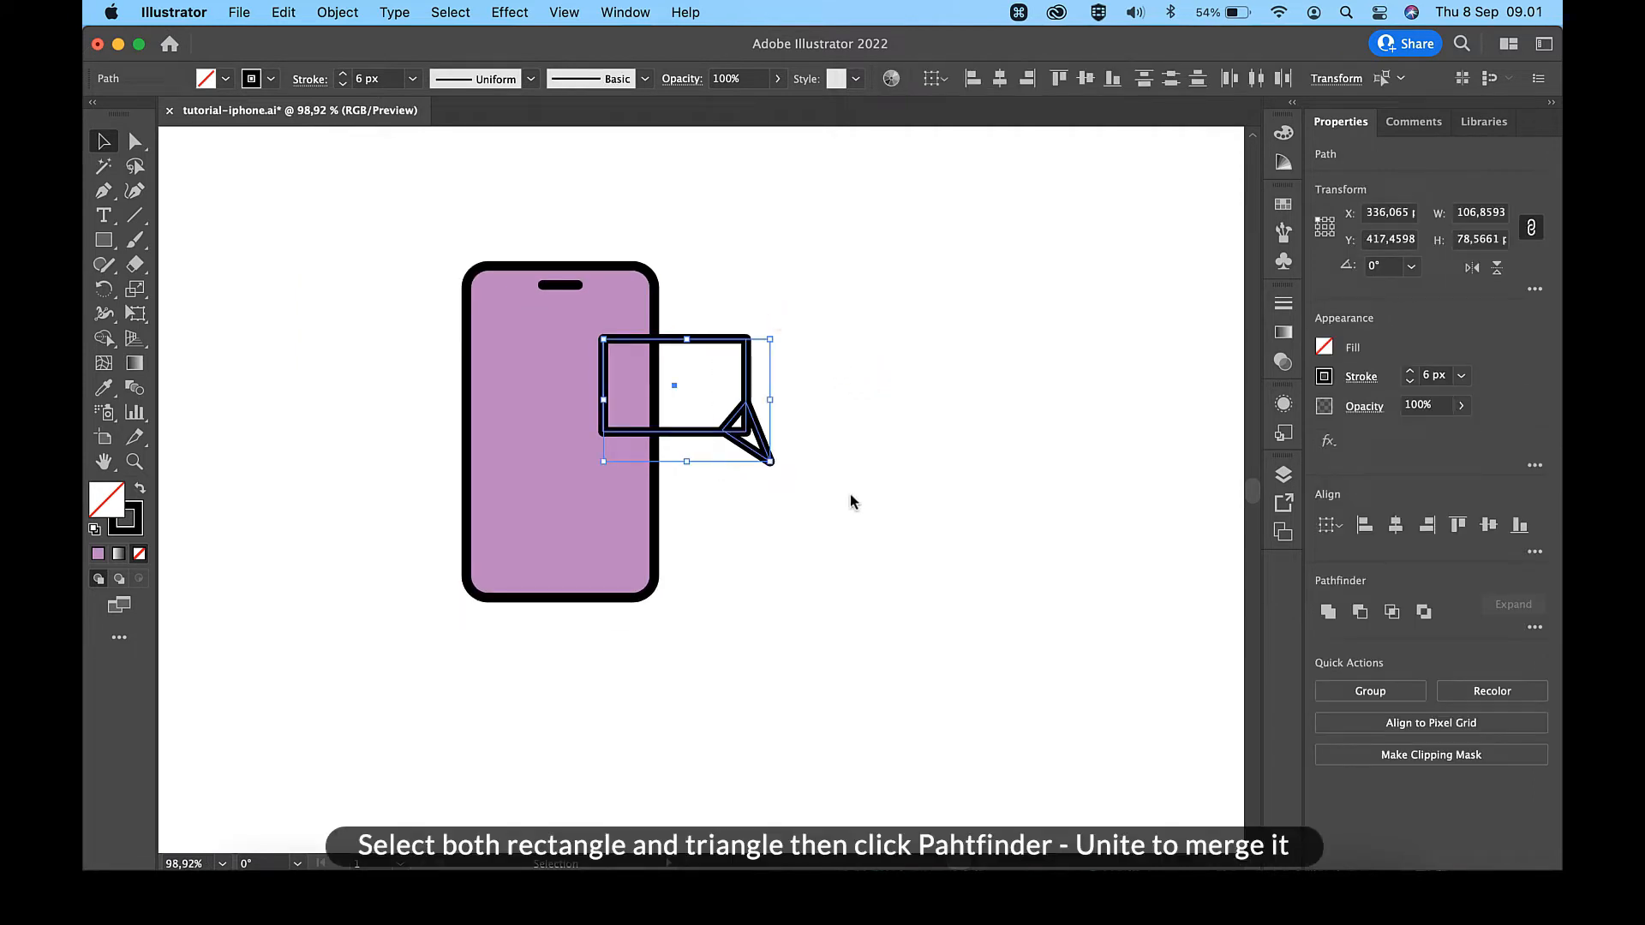
left_click(1326, 612)
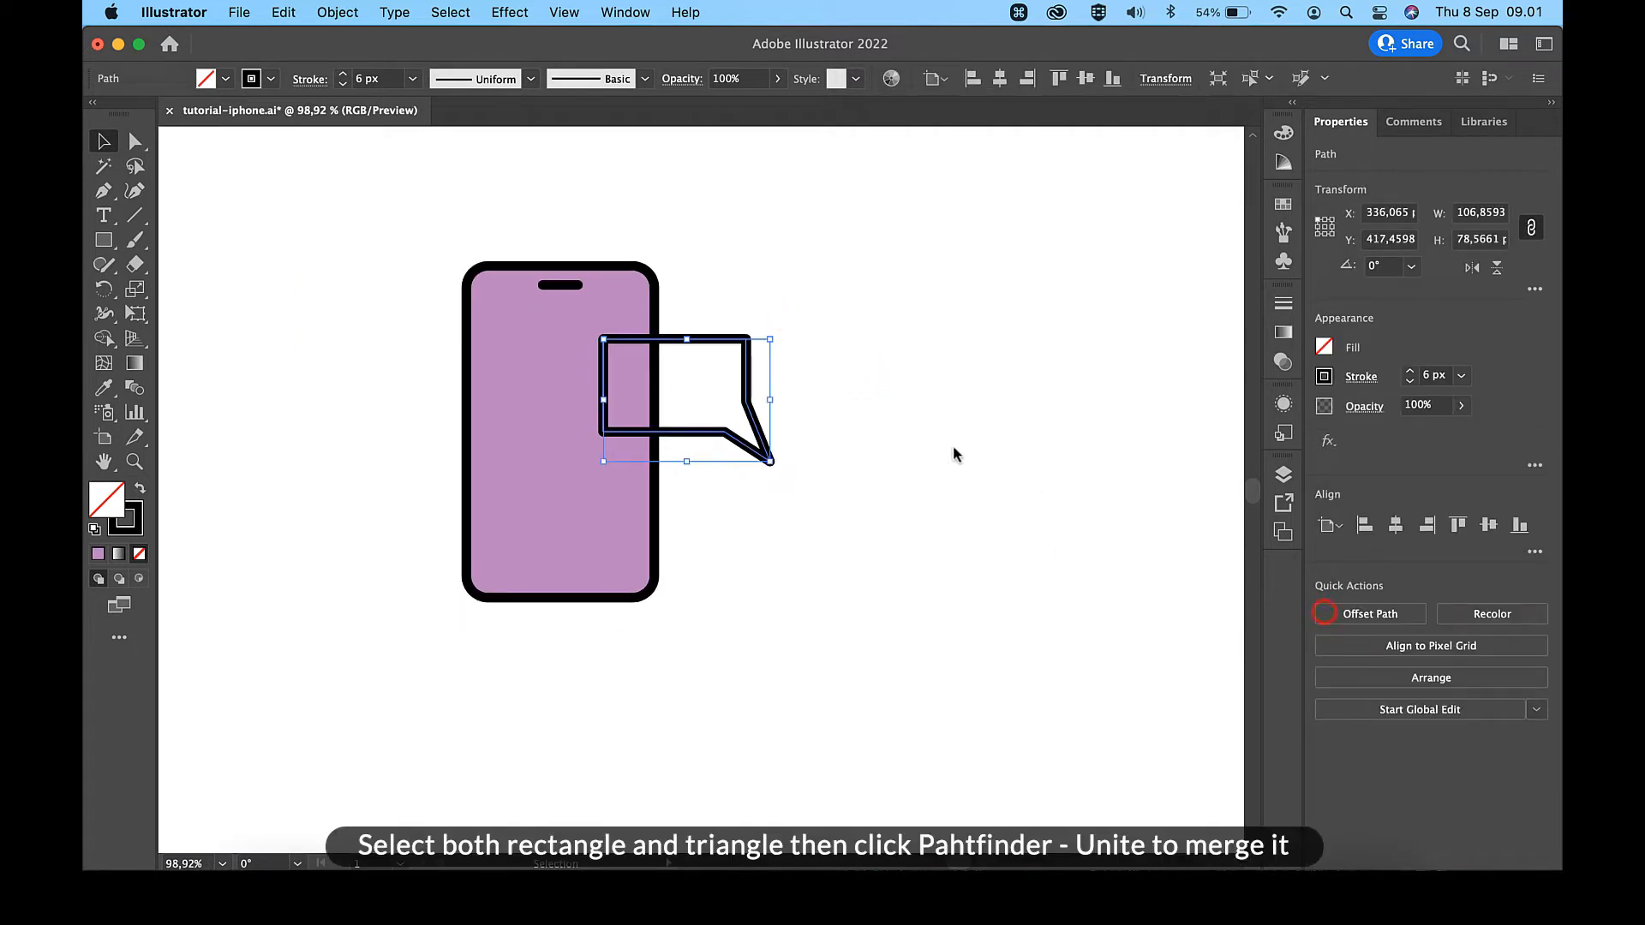
left_click(893, 427)
- Round the speech bubble's two upper corners and lower-left corner to a radius of about 7.2 px
scroll(891, 424, "down", 3)
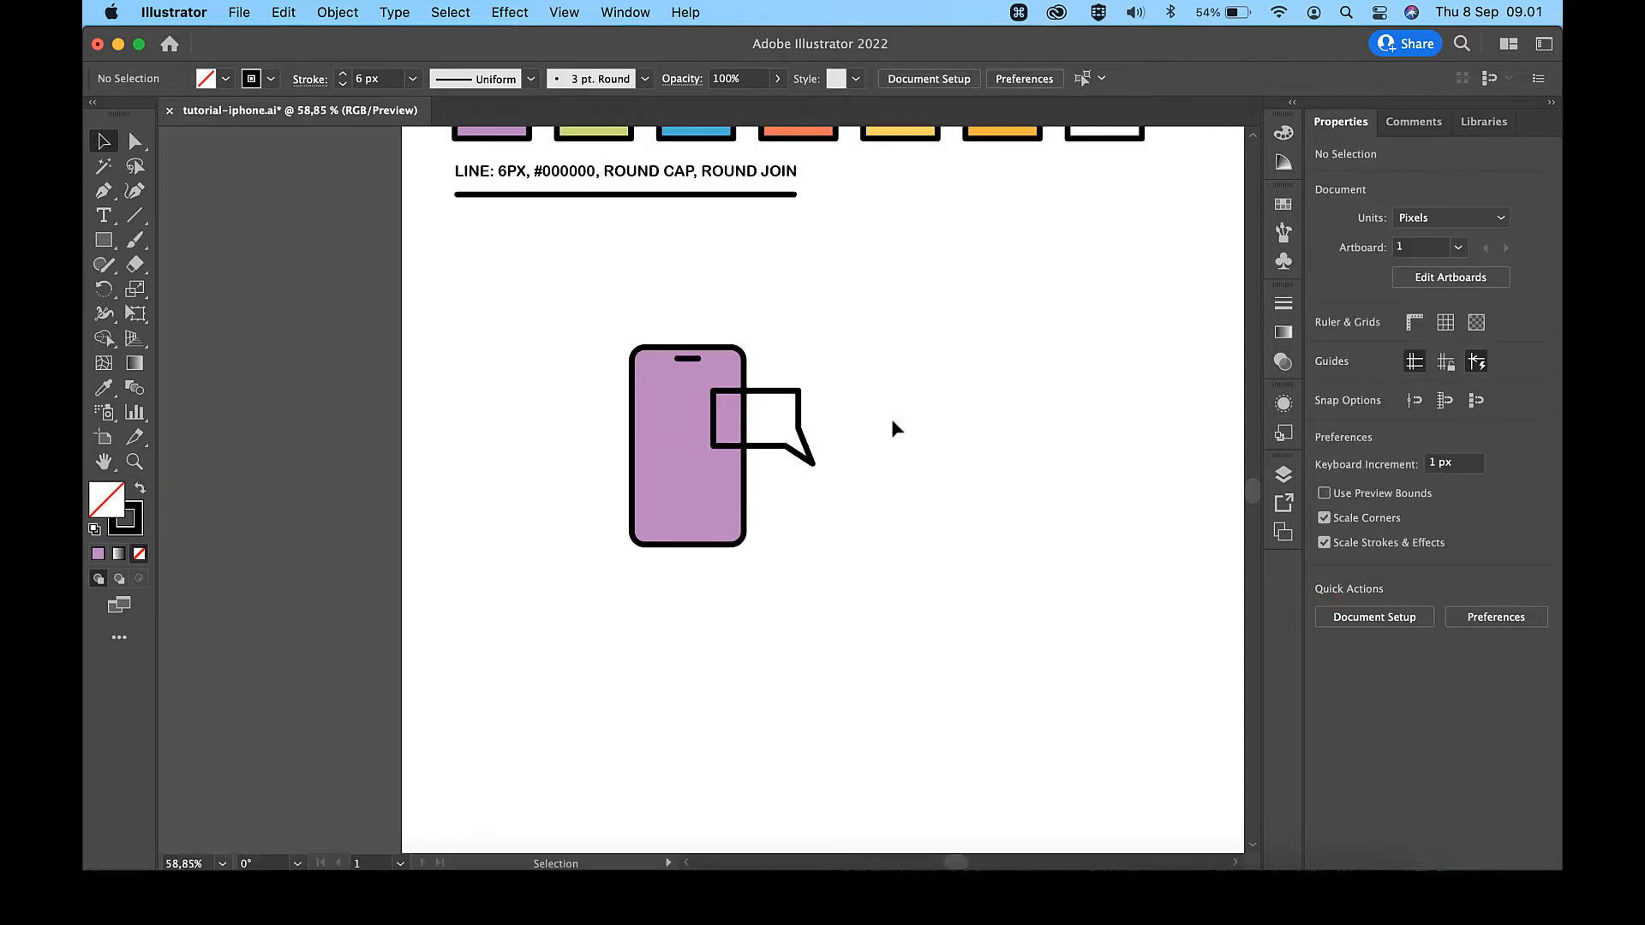
scroll(891, 427, "up", 5)
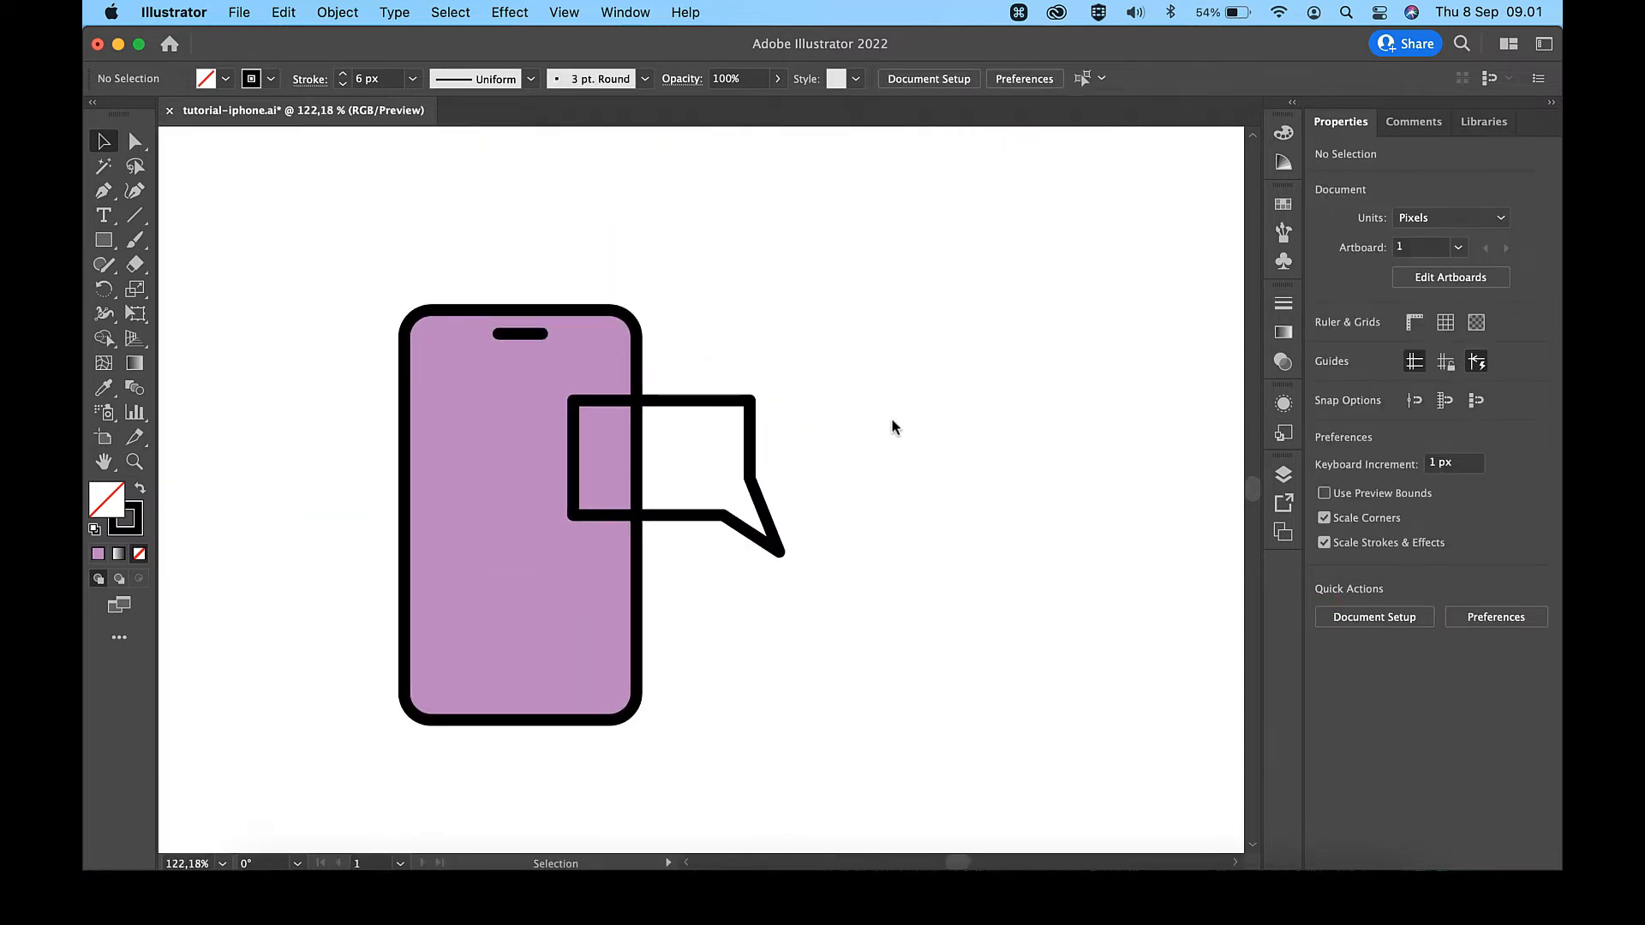
left_click(135, 141)
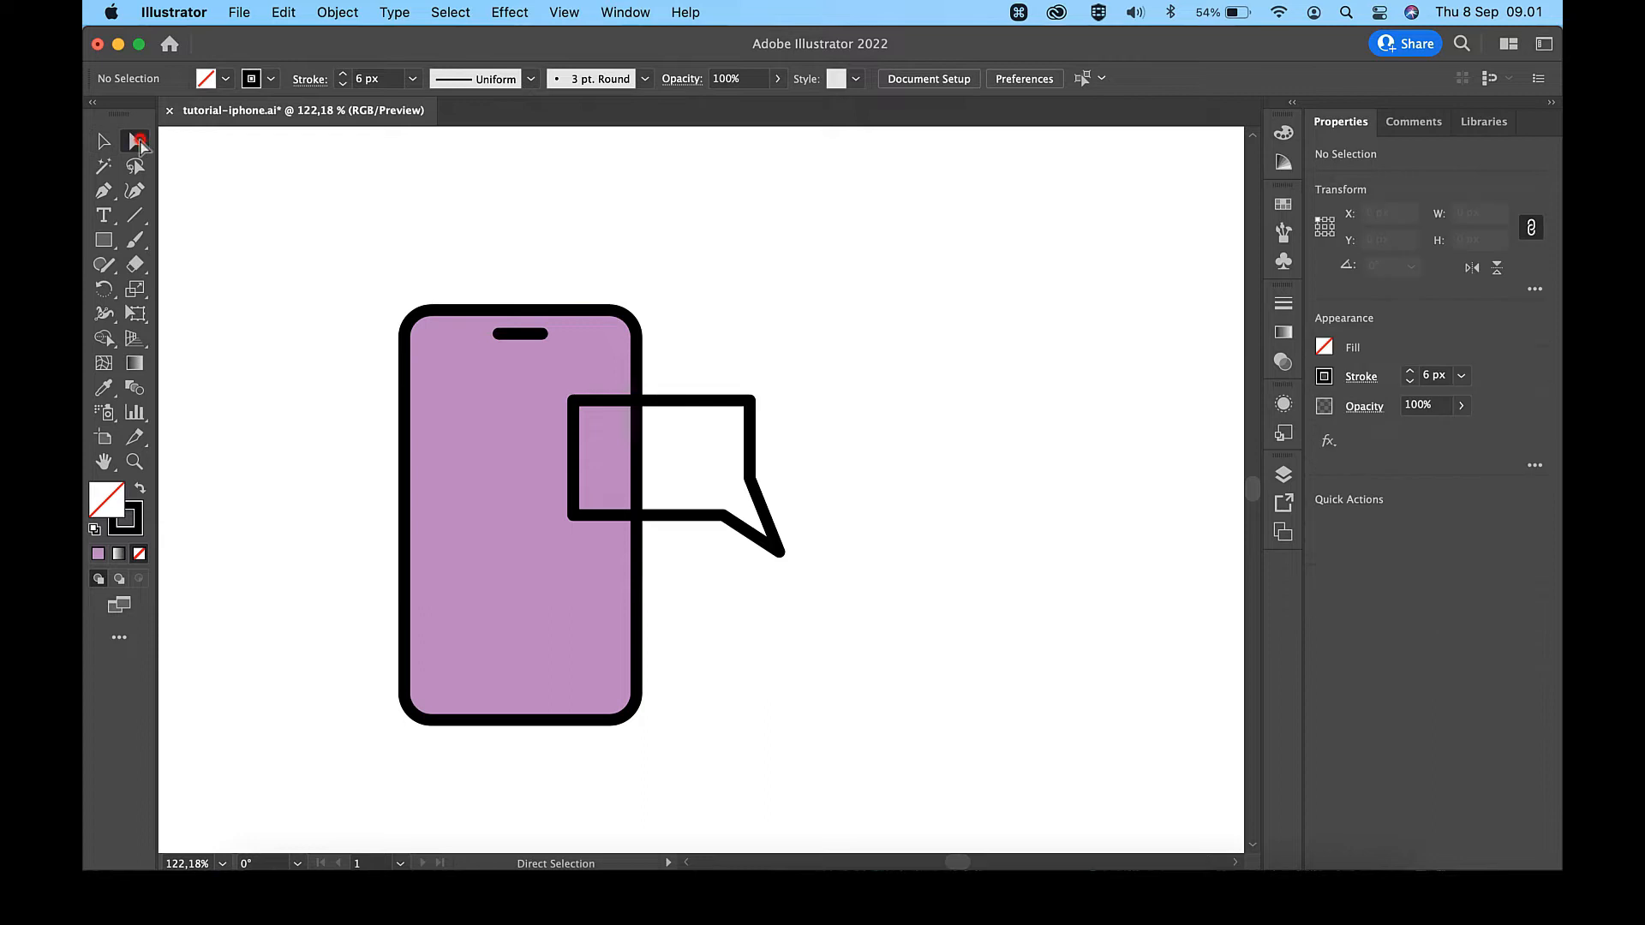
left_click(750, 399)
left_click(590, 401, "shift")
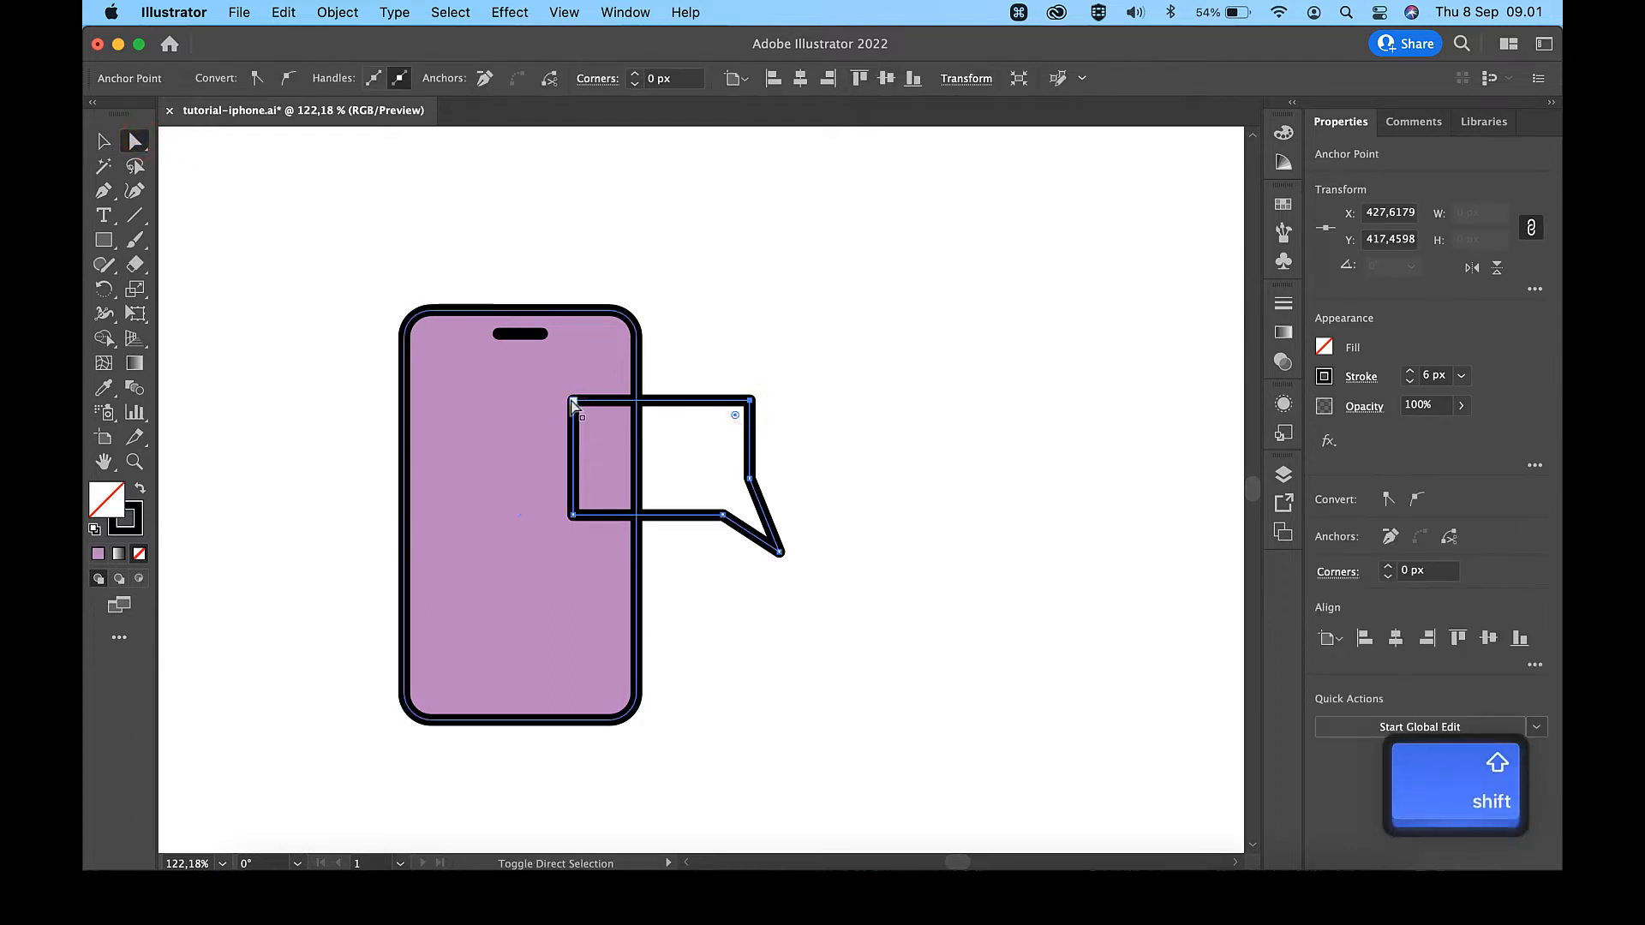
left_click(572, 400, "shift")
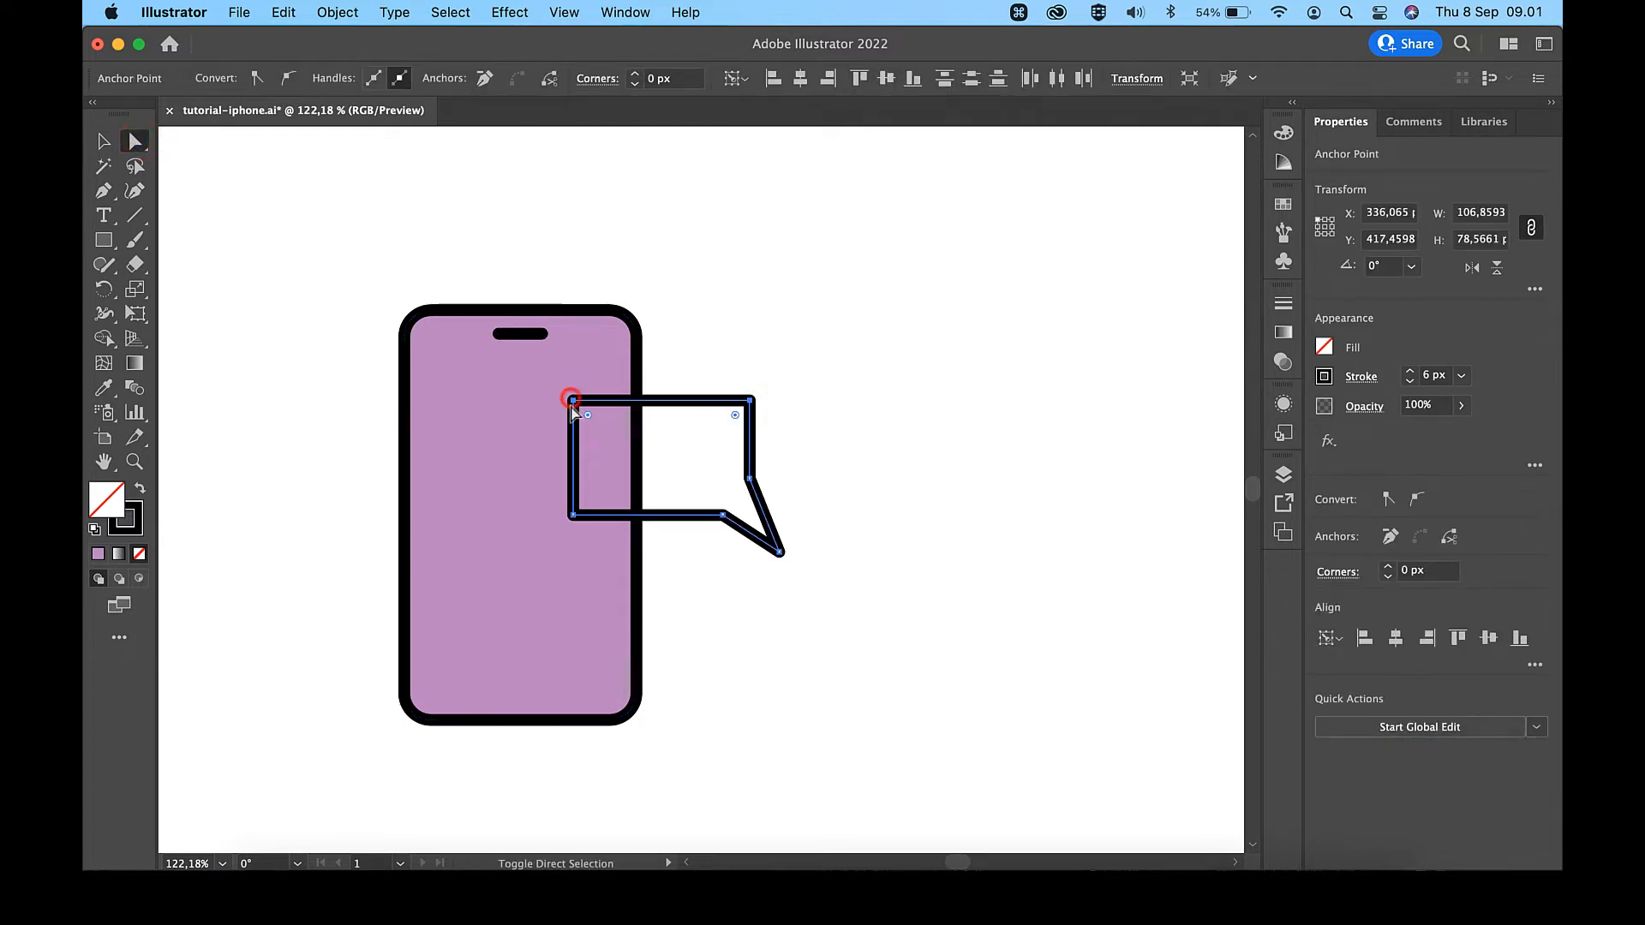
left_click(573, 516, "shift")
left_click_drag(591, 505, 588, 501)
key("v")
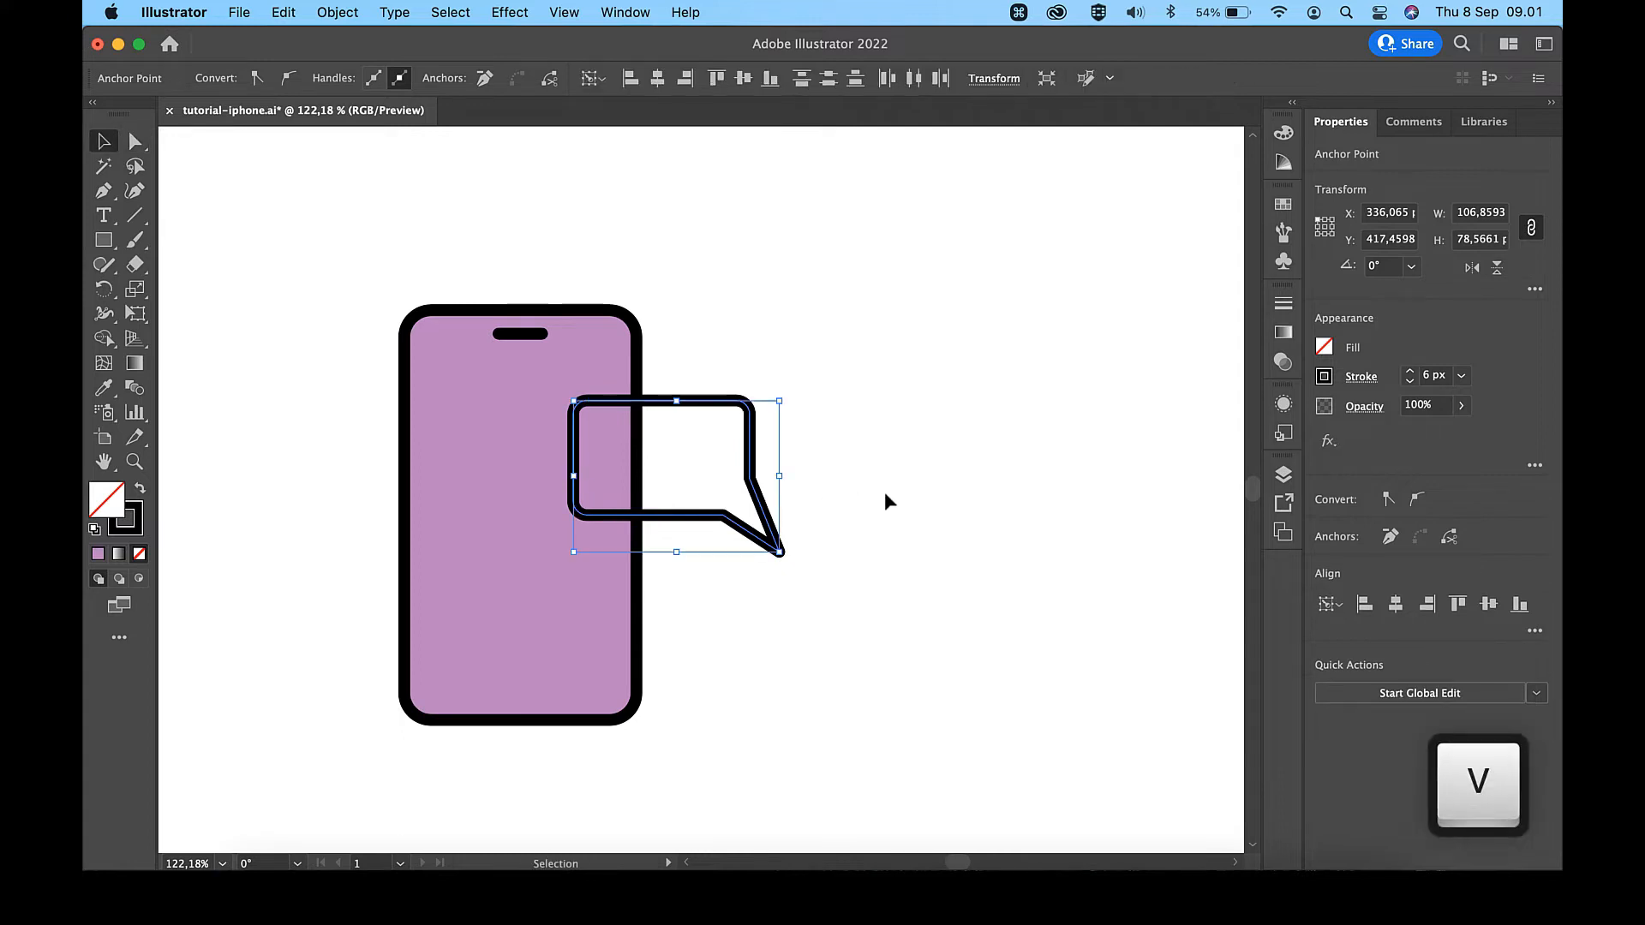
- Move the tip of the speech bubble's tail 7 px up and 1 px left
key("a")
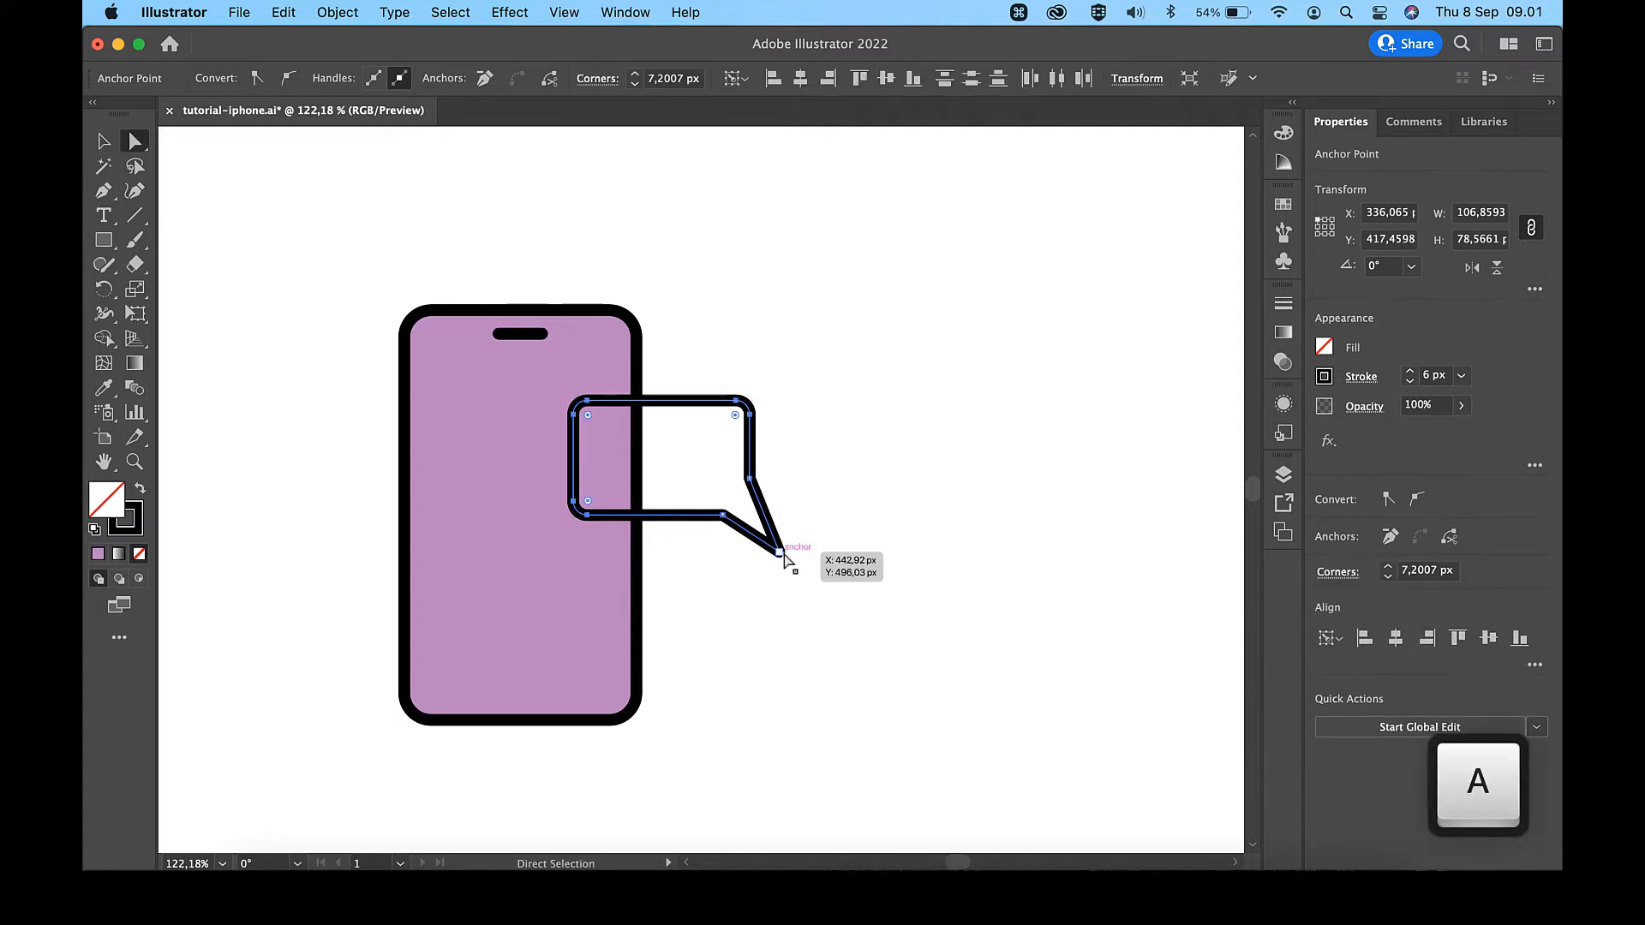
left_click(781, 554)
key("Up")
key("Up")
key("Up")
key("Up")
key("Up")
key("Up")
key("Up")
key("Left")
left_click(859, 519)
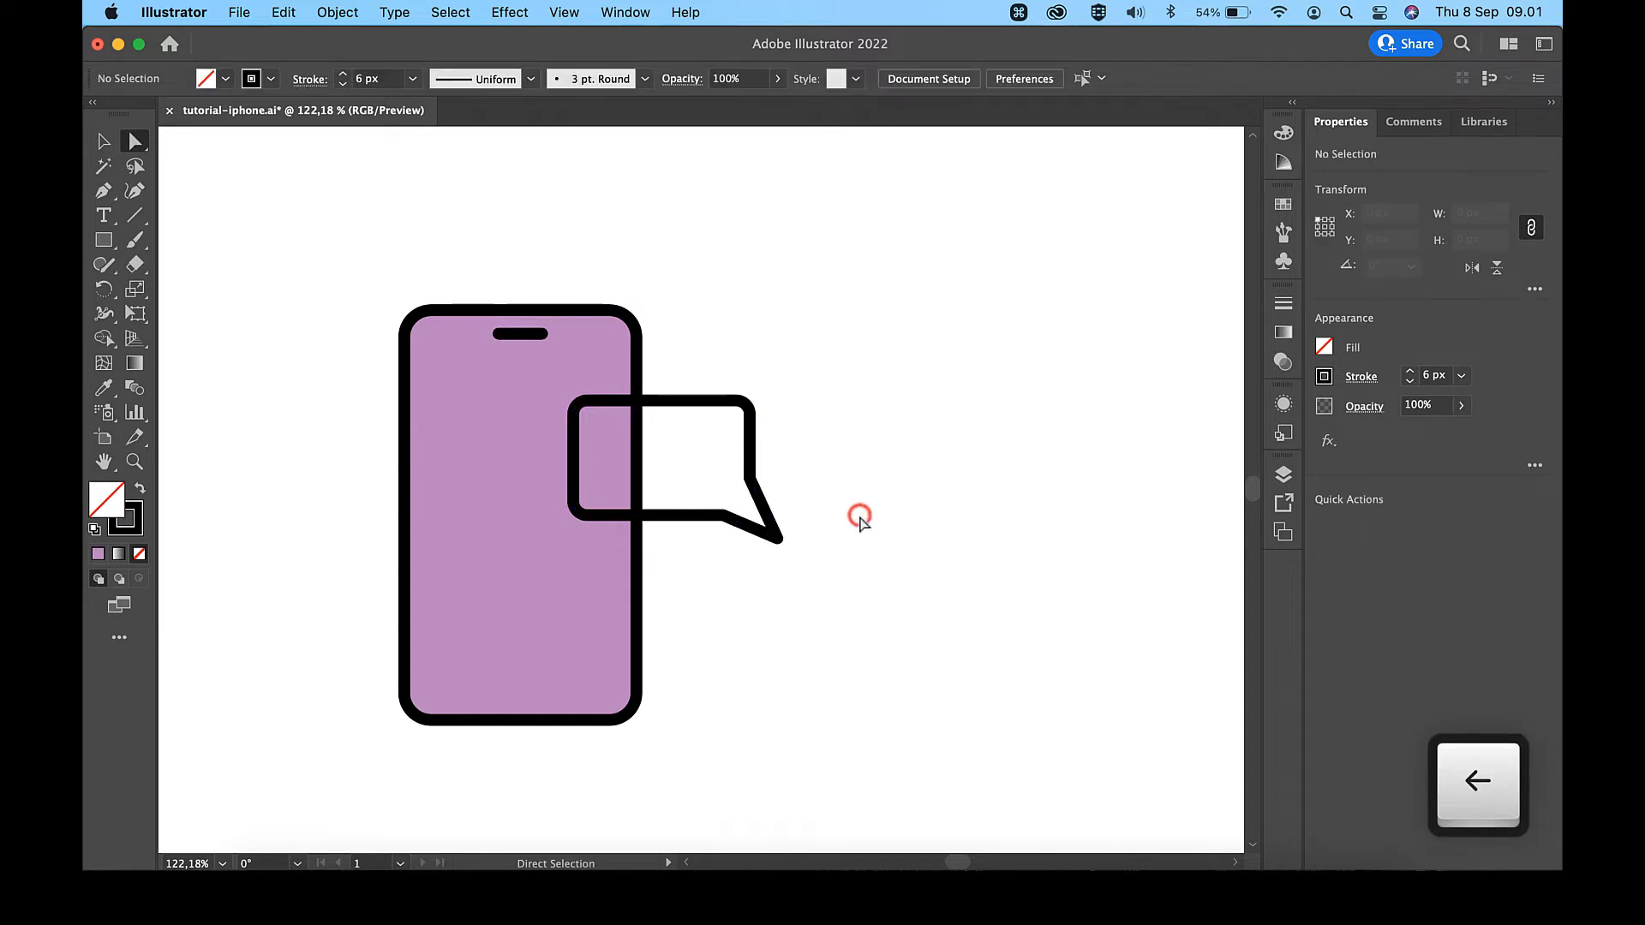
- Fill the speech bubble with the green #C6E070 sampled from the palette using the Eyedropper
scroll(860, 522, "down", 3)
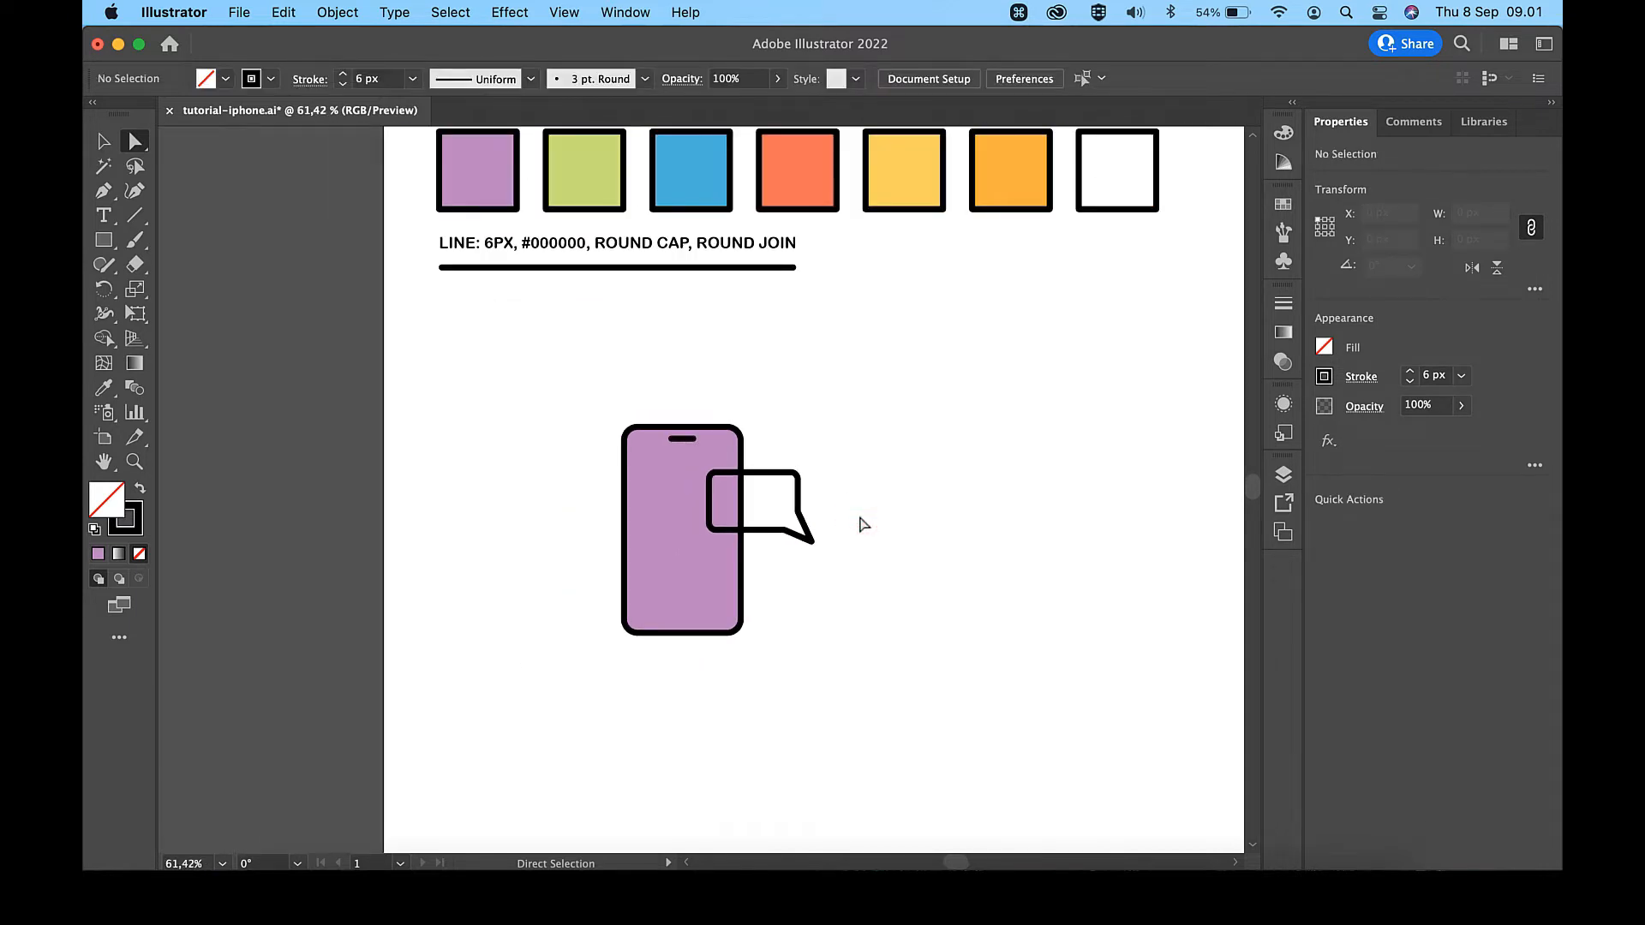
key("v")
left_click(787, 480)
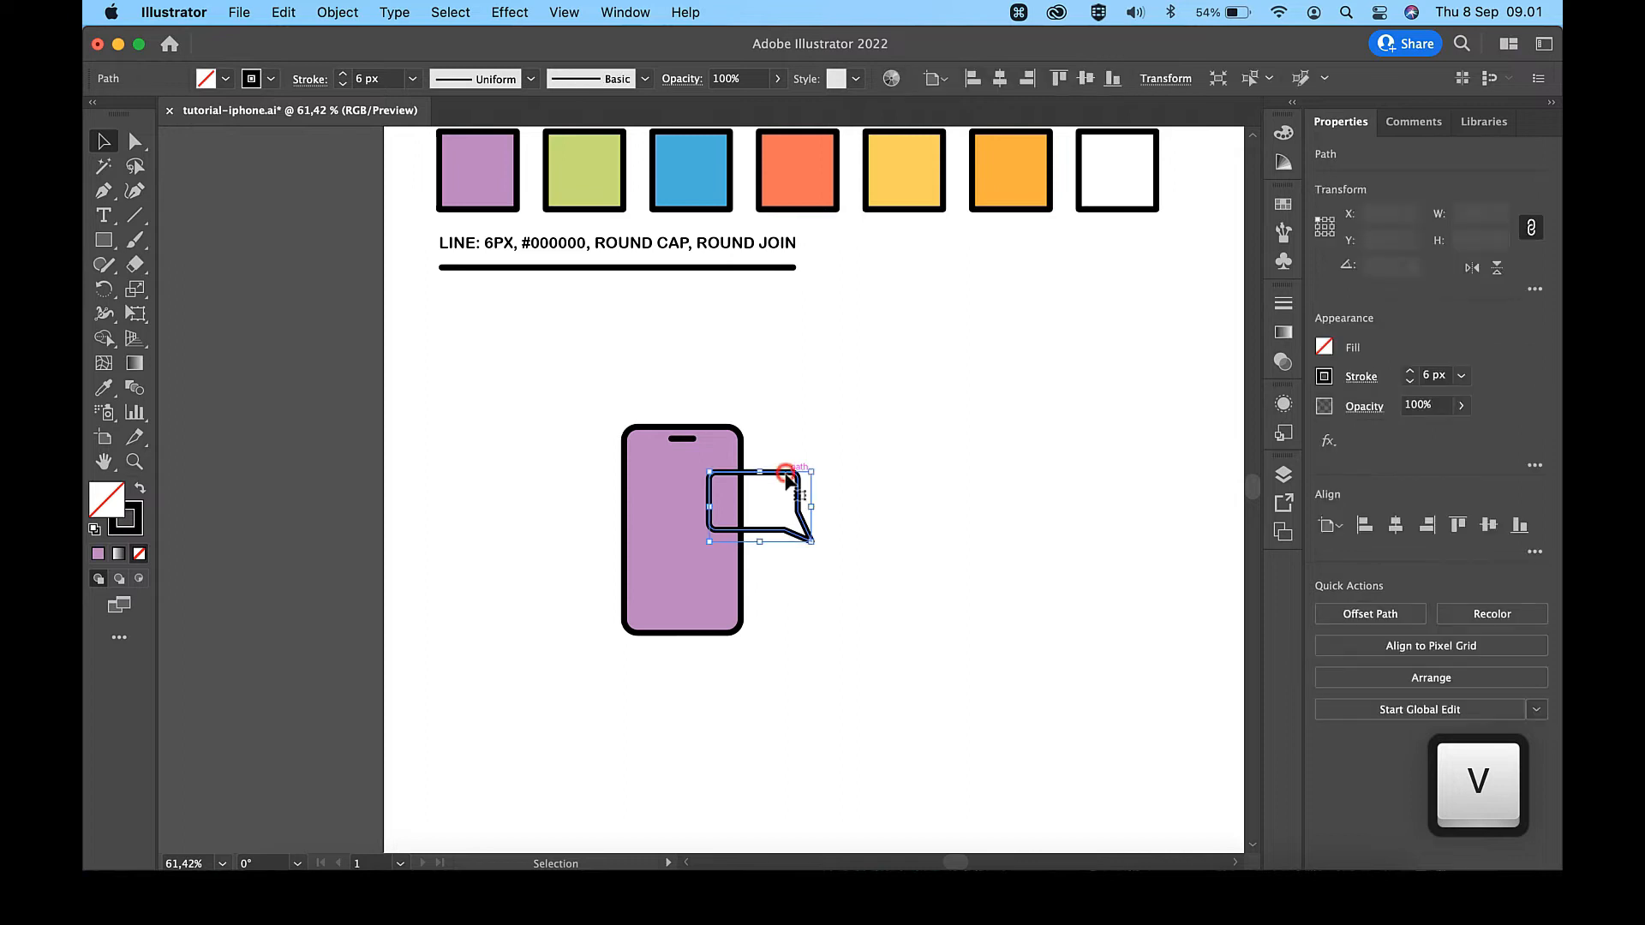
scroll(784, 473, "up", 2)
key("i")
left_click(593, 261)
key("v")
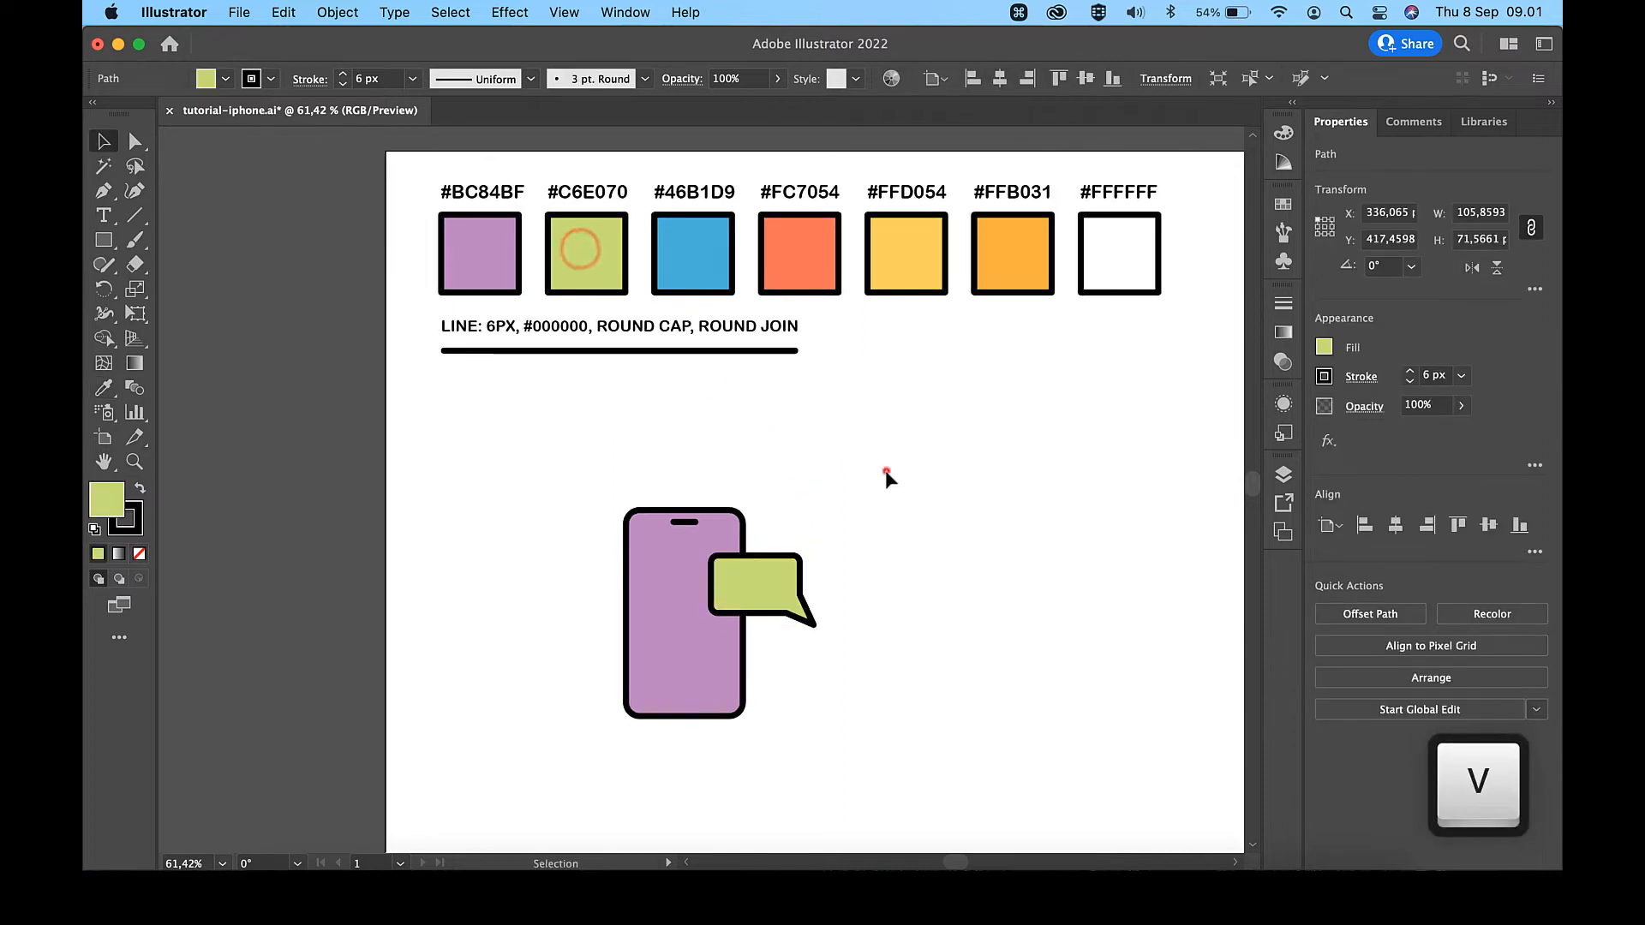
left_click(887, 470)
- Draw a circle about 14 px in diameter in the left part of the speech bubble with the Ellipse tool
scroll(806, 678, "up", 2)
scroll(807, 686, "up", 2)
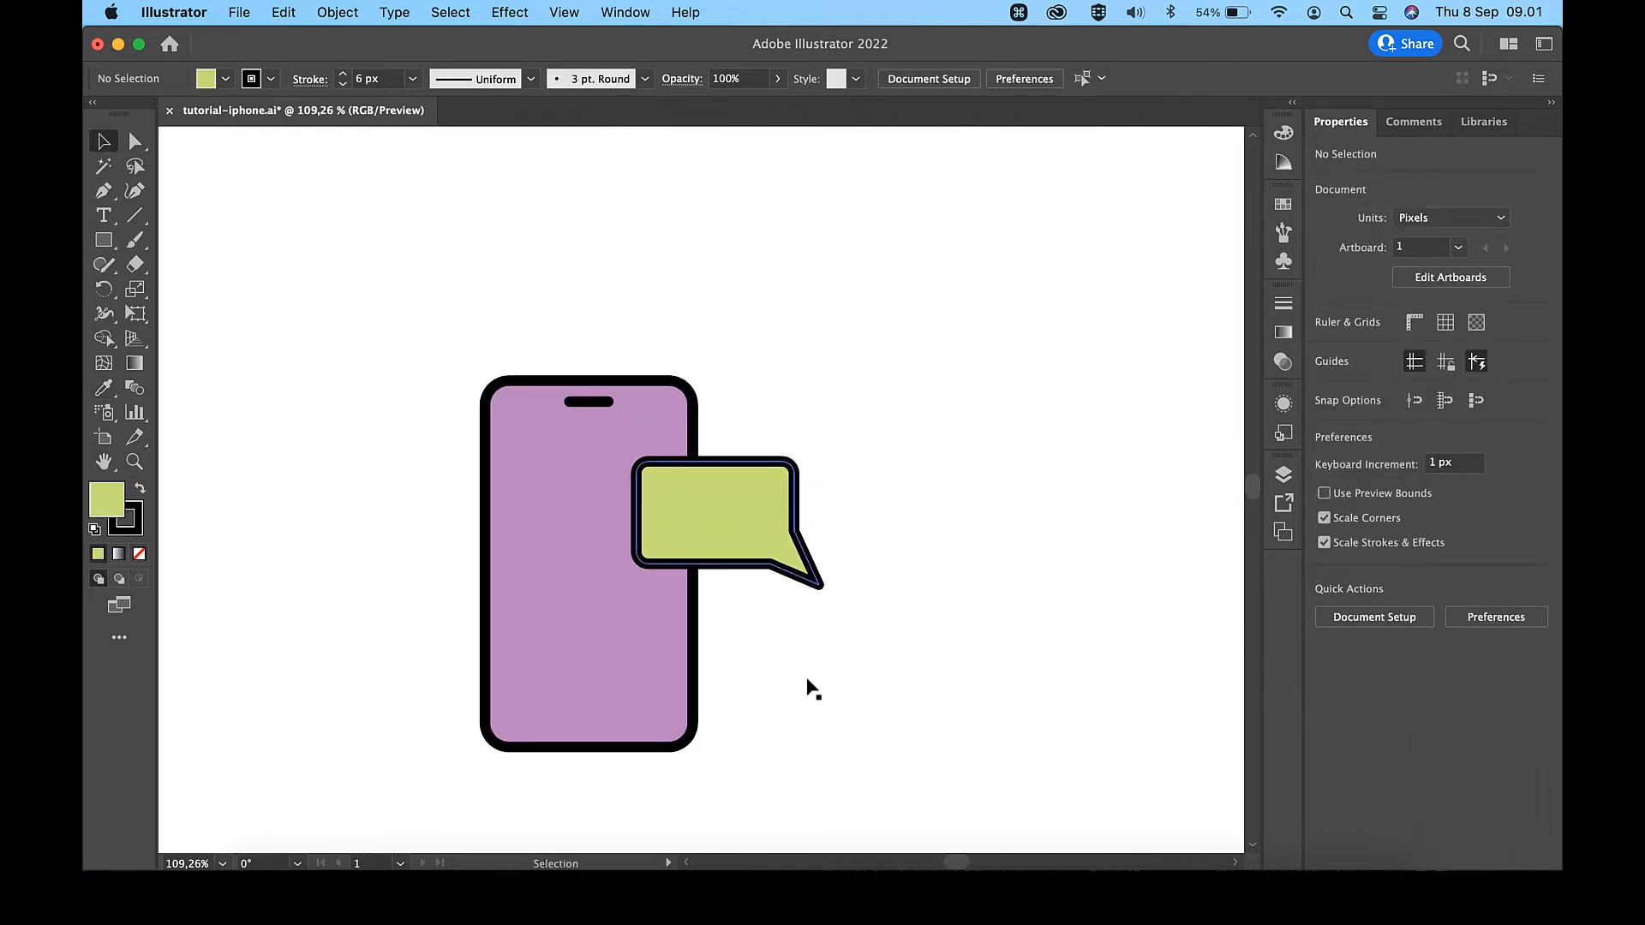
left_click_drag(117, 396, 248, 481)
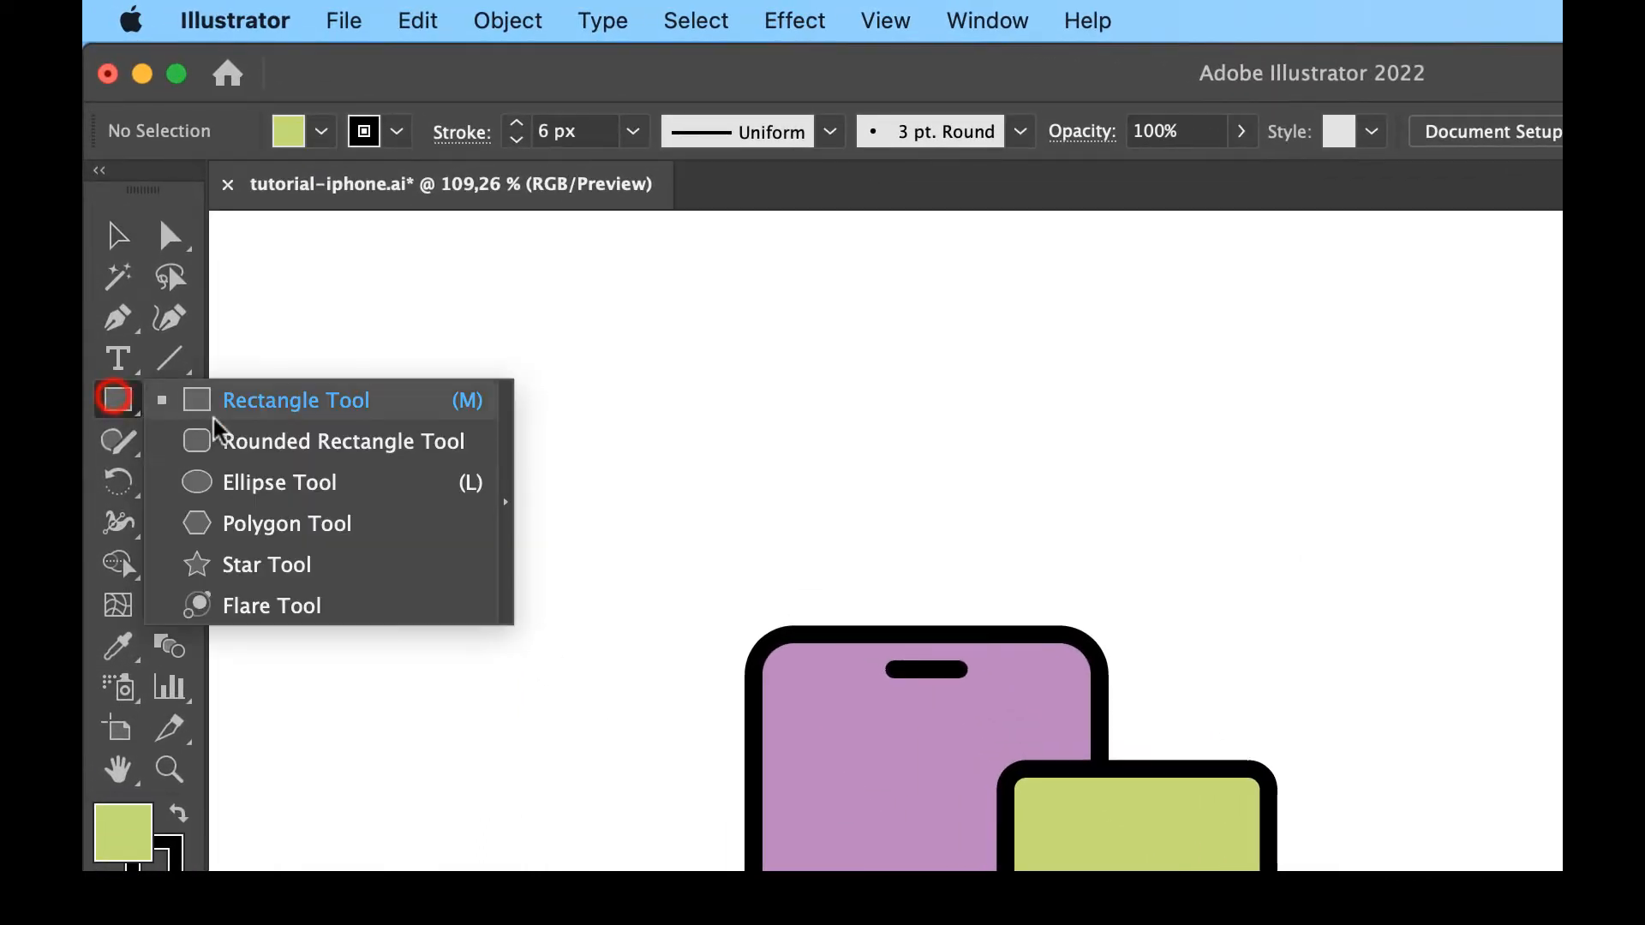
scroll(914, 693, "up", 2)
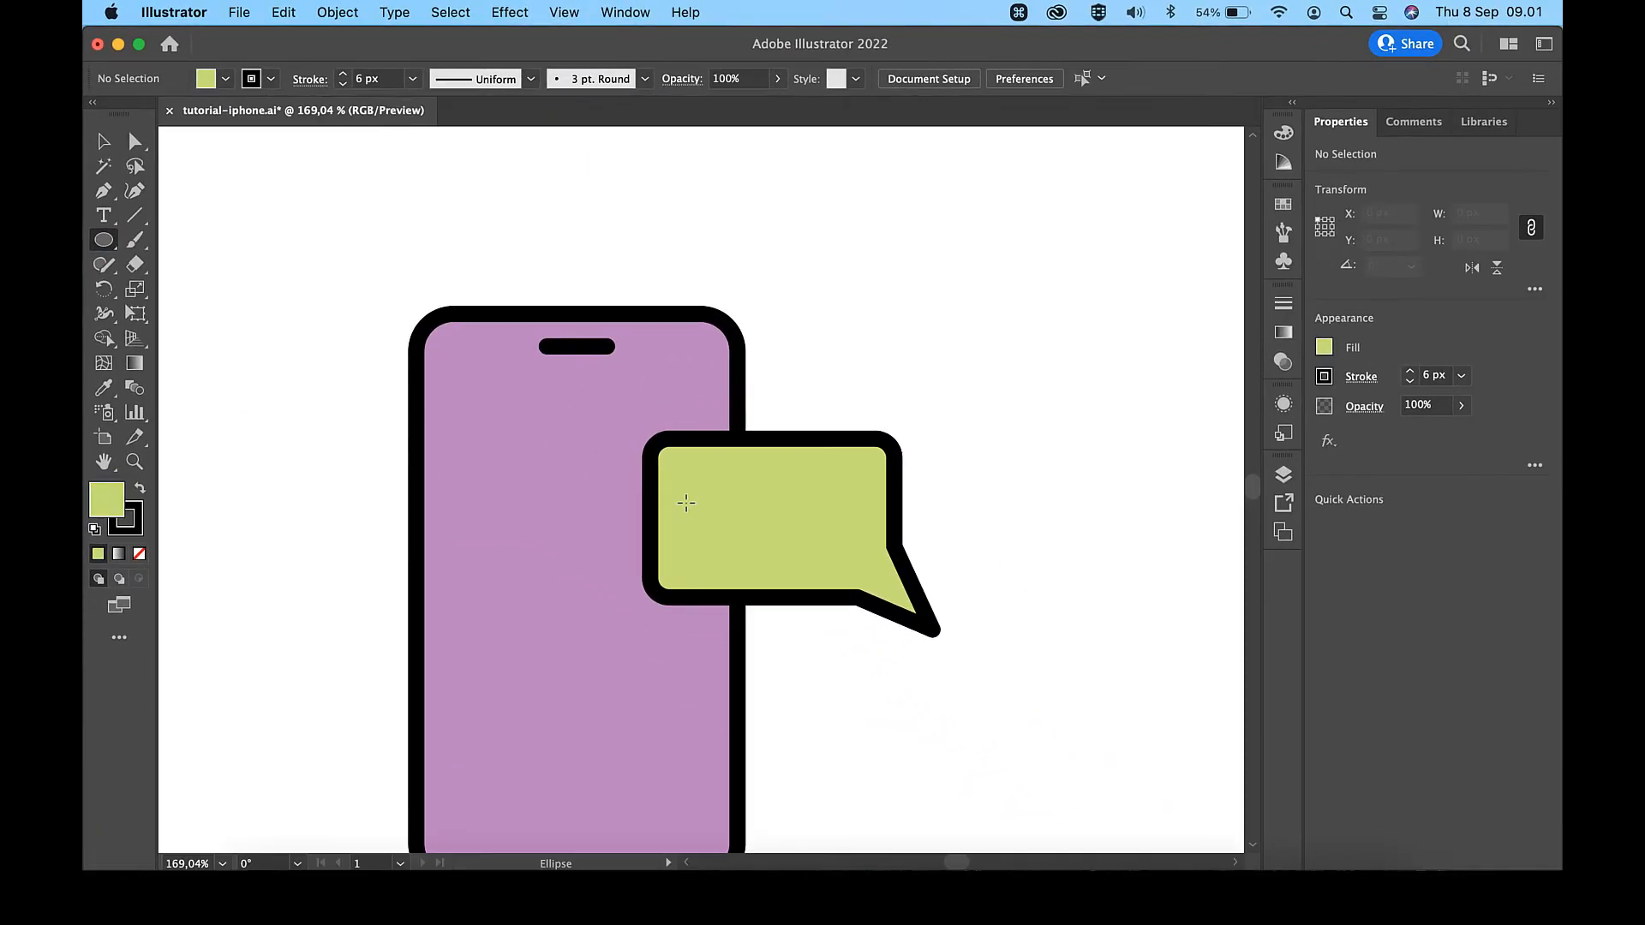
left_click_drag(686, 502, 724, 538)
key("v")
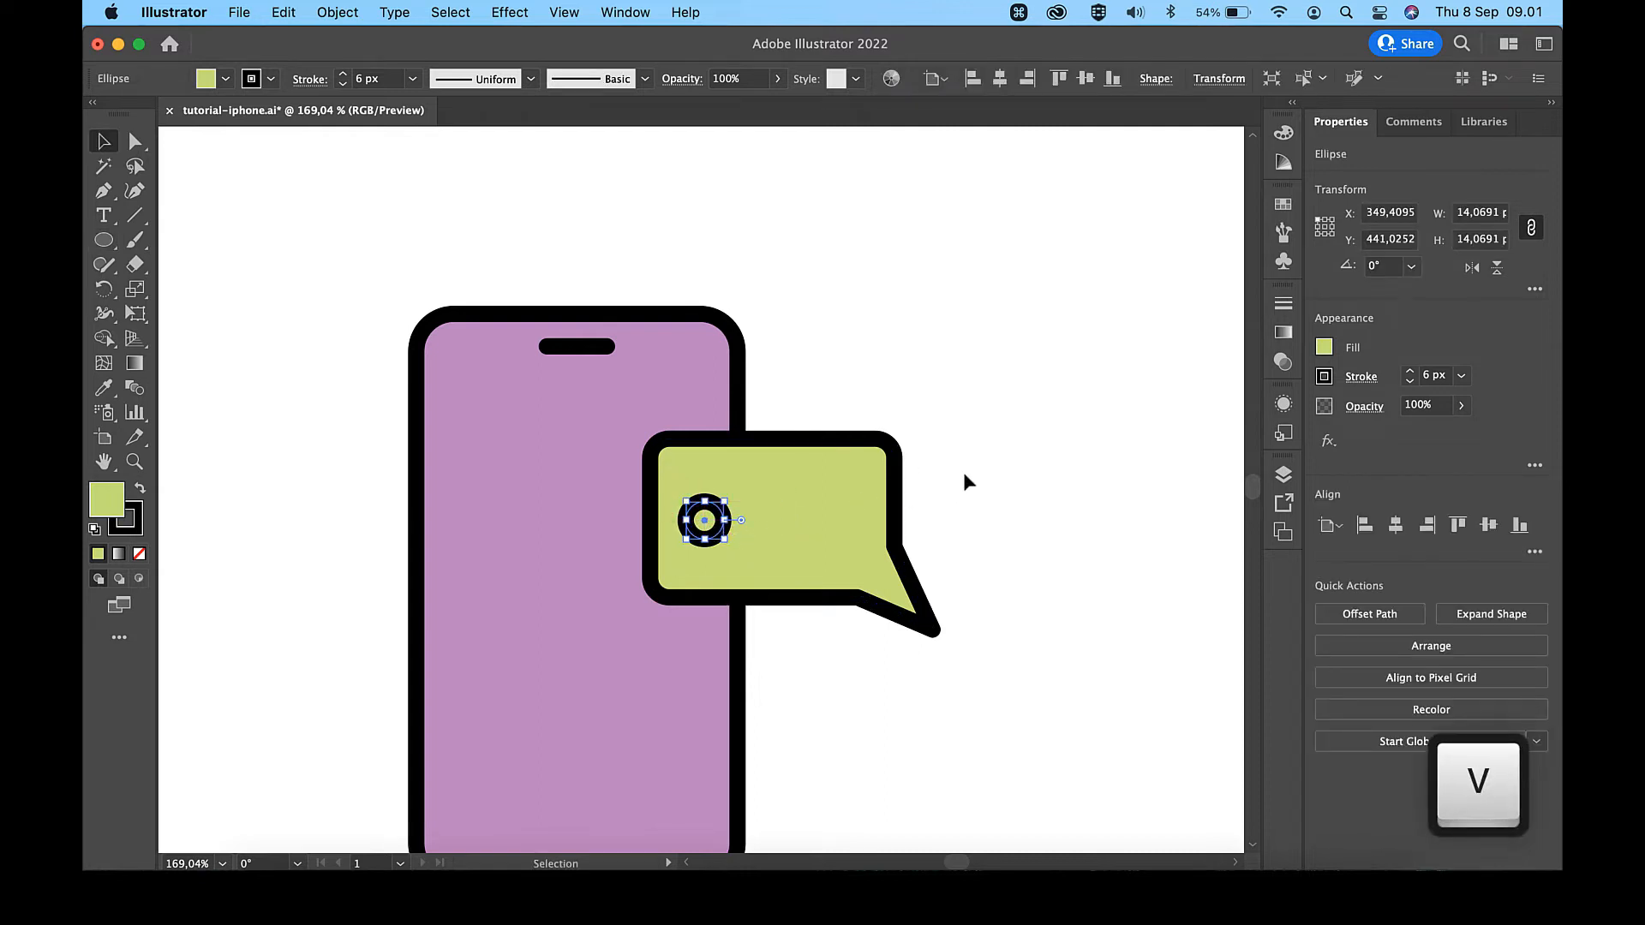
- Duplicate the circle in place and move the copy 30 px to the right
key("super+c")
key("super+f")
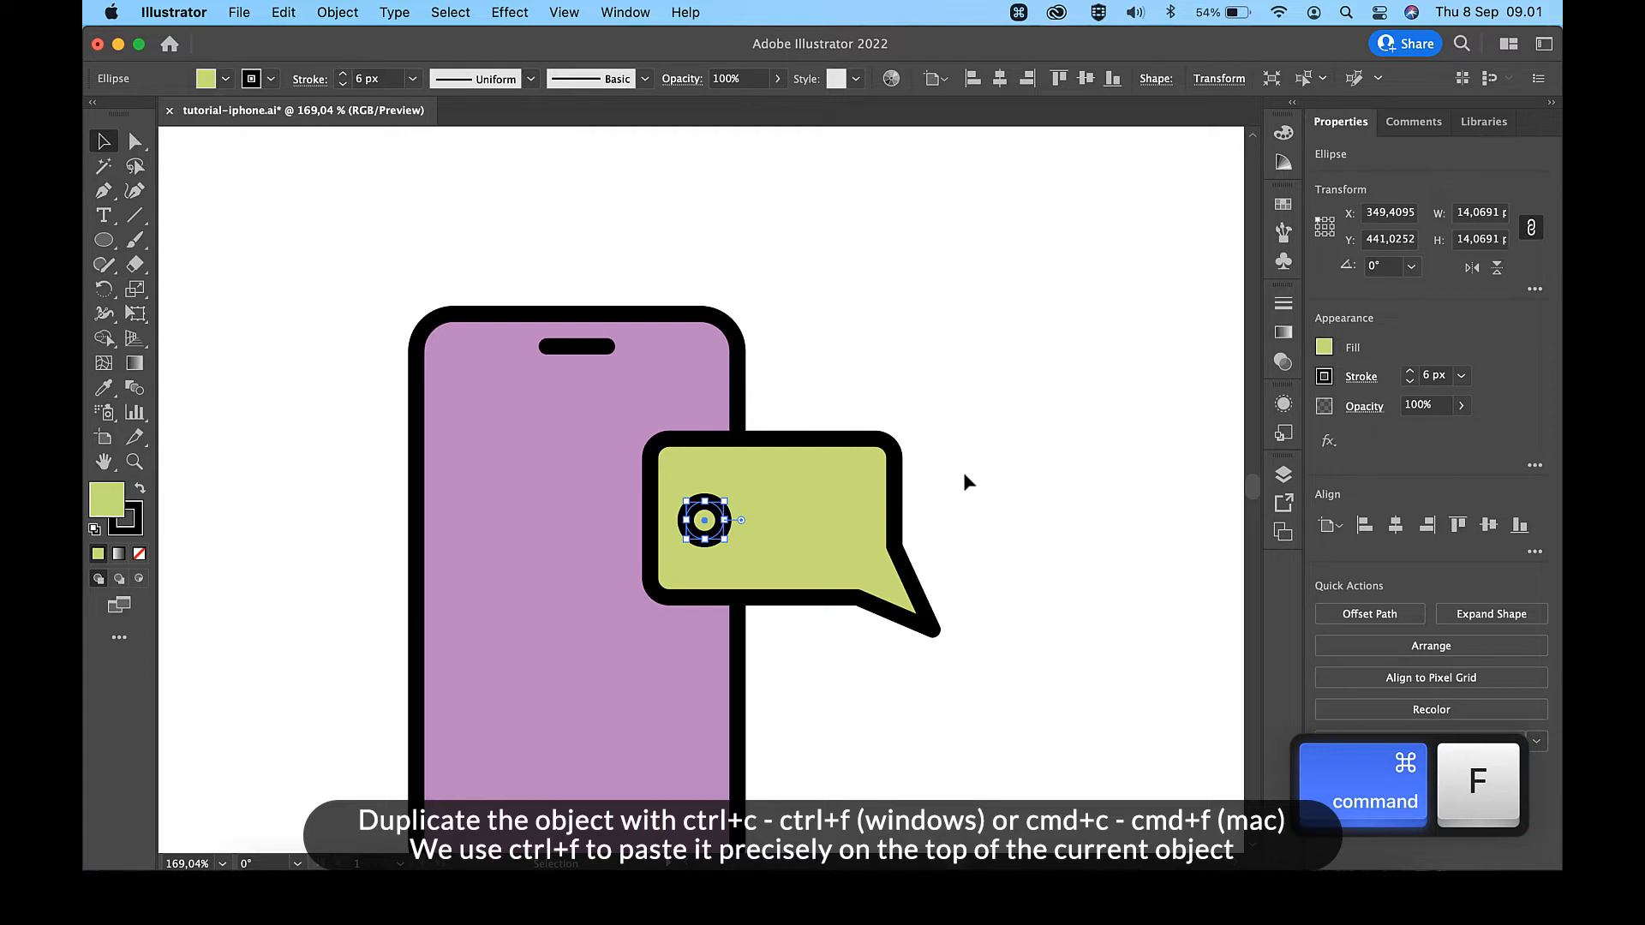
key("shift+Right")
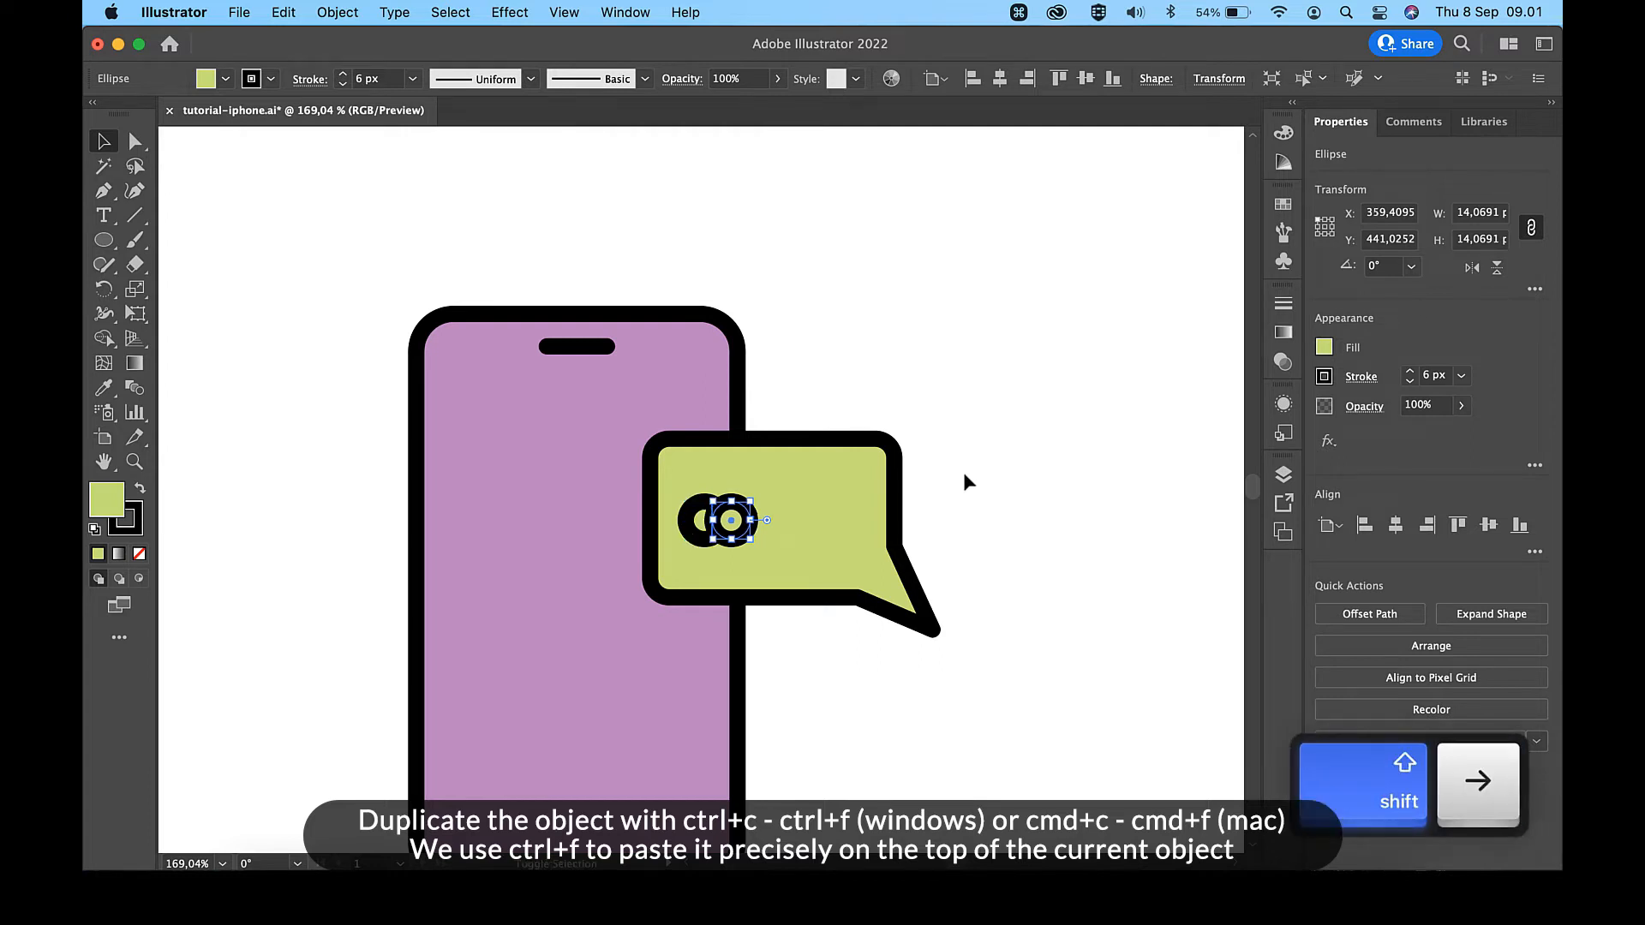
key("shift+Left")
key("shift+Right")
key("shift+Right")
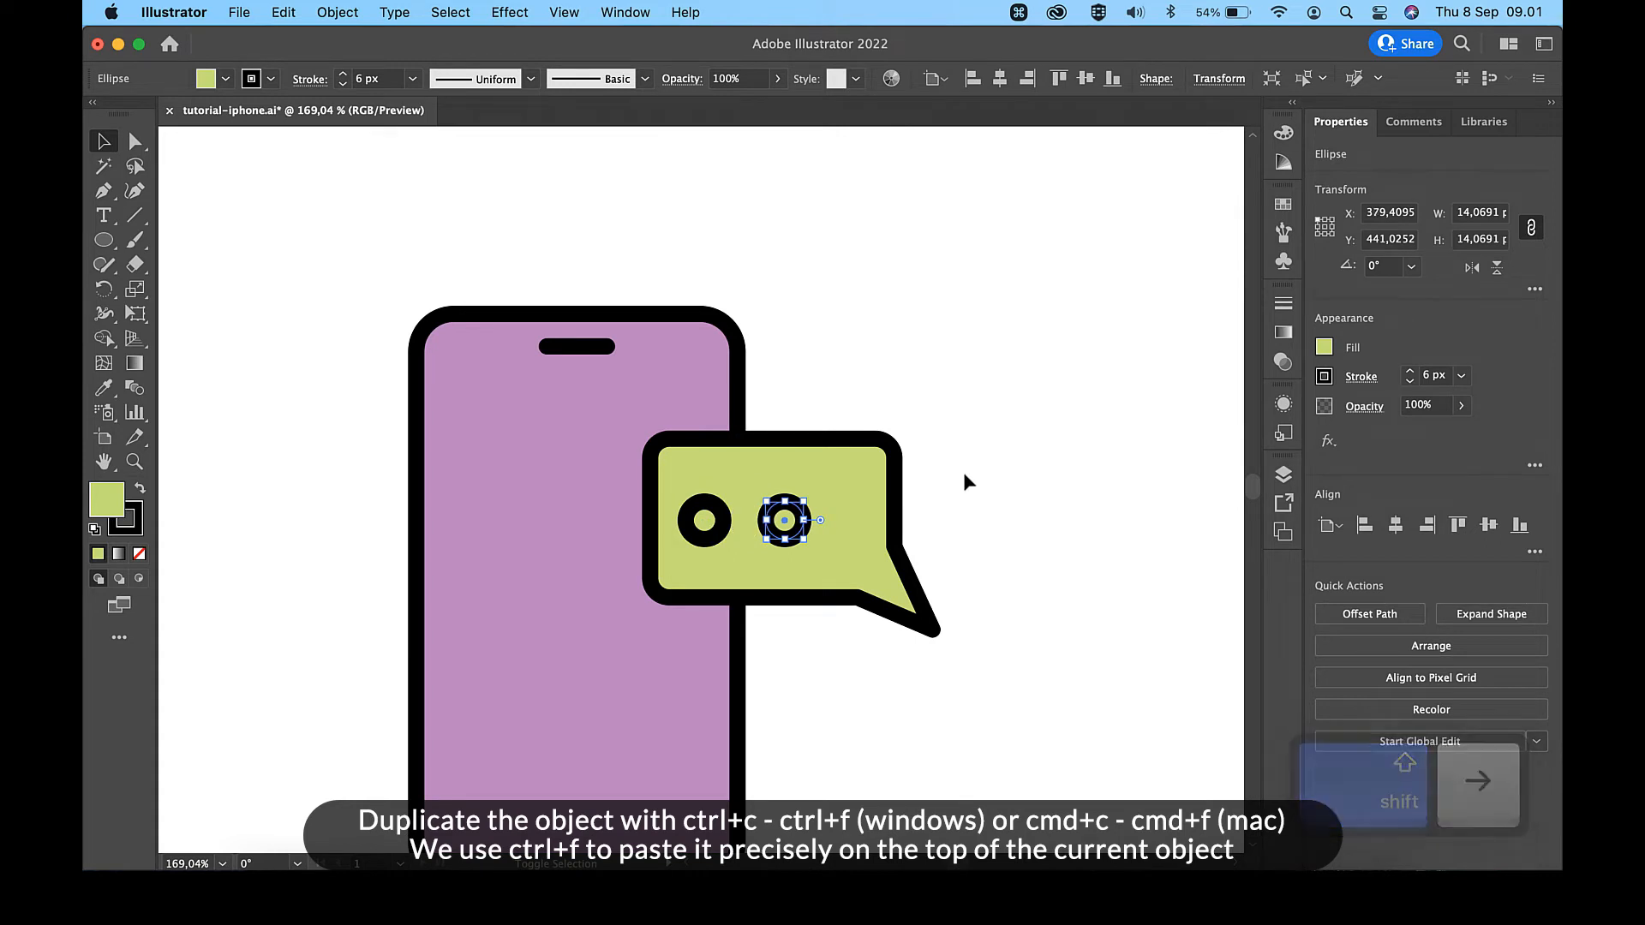
key("shift+Left")
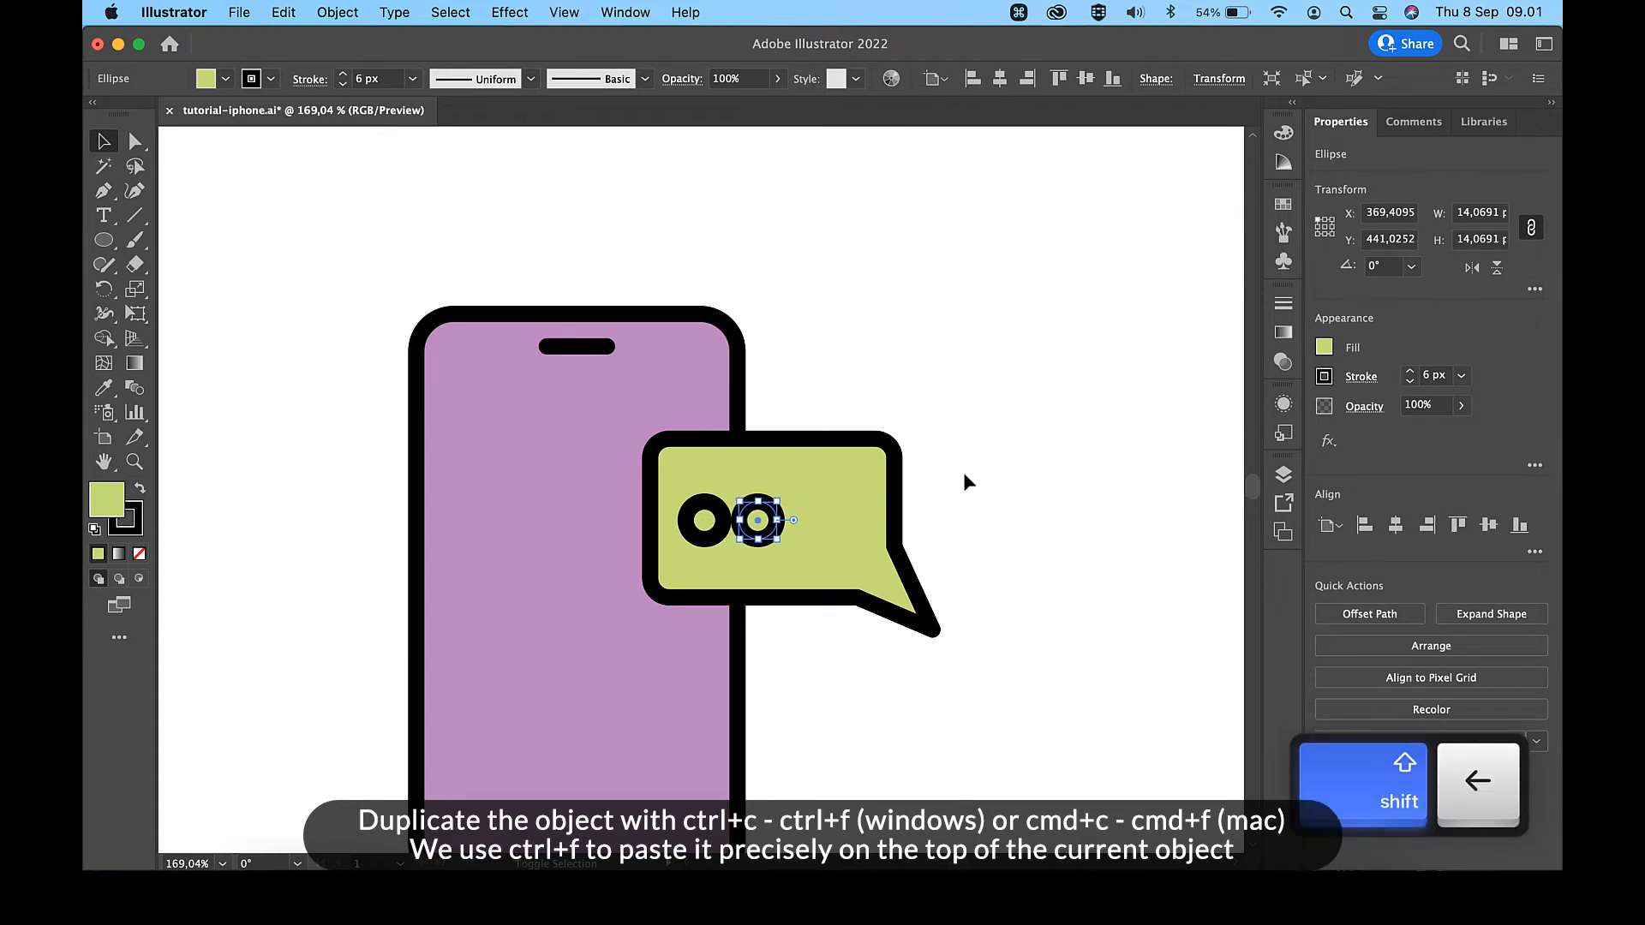
key("shift+Right")
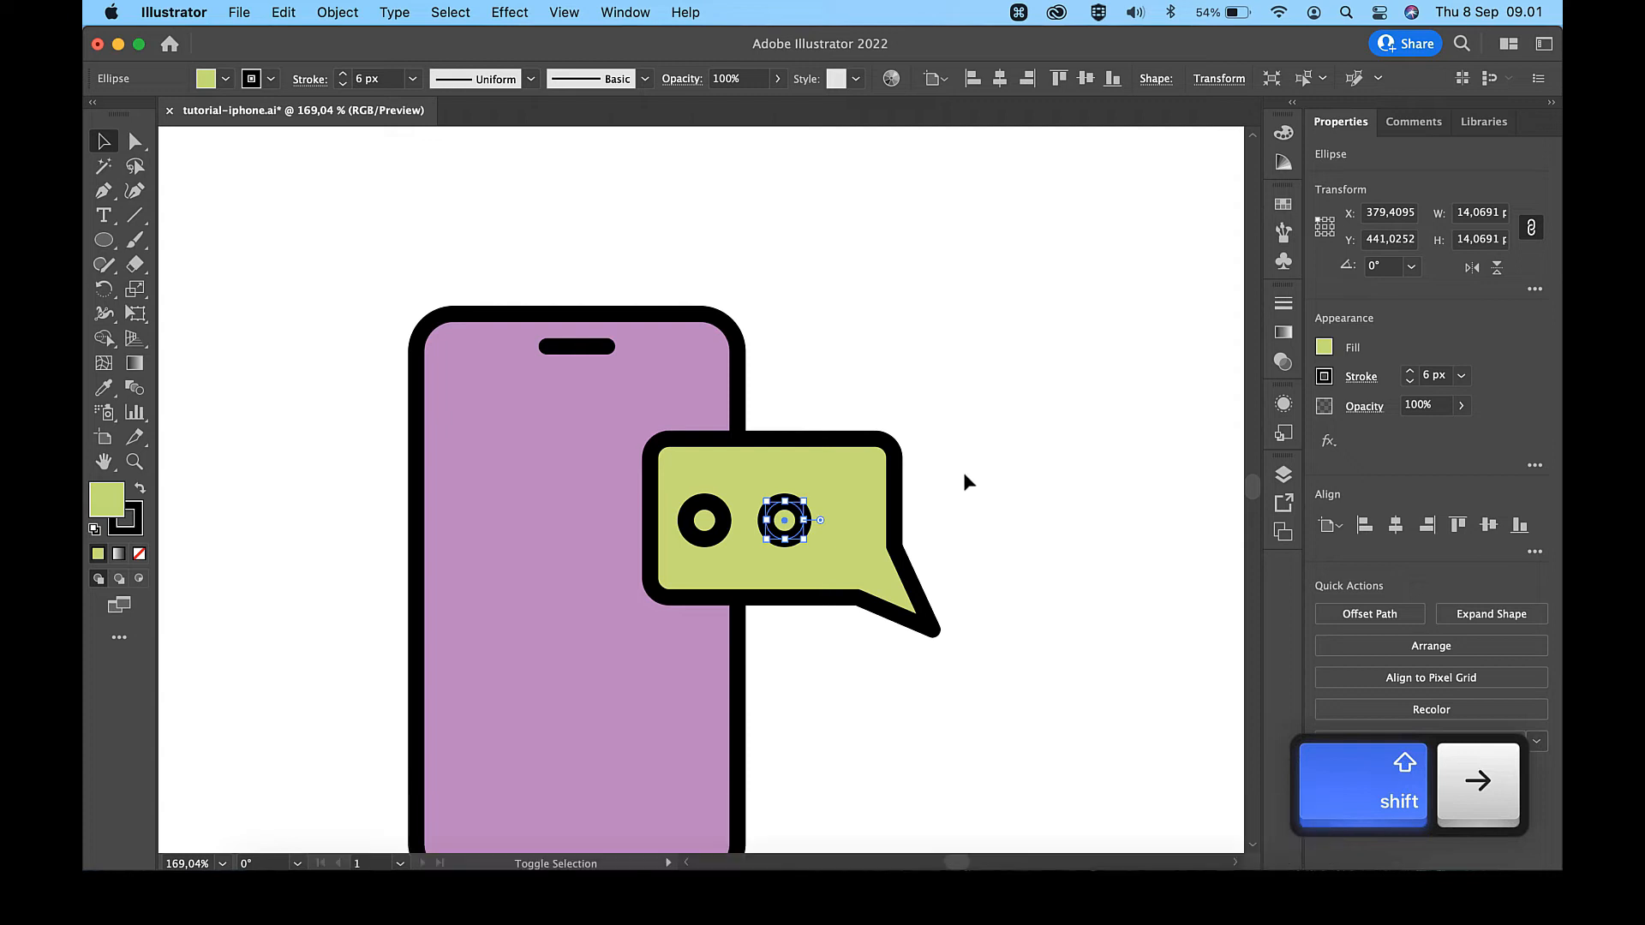
- Duplicate the second circle in place and move the new copy 20 px to the right
key("super+c")
key("super+f")
key("shift+Right")
key("shift+Right")
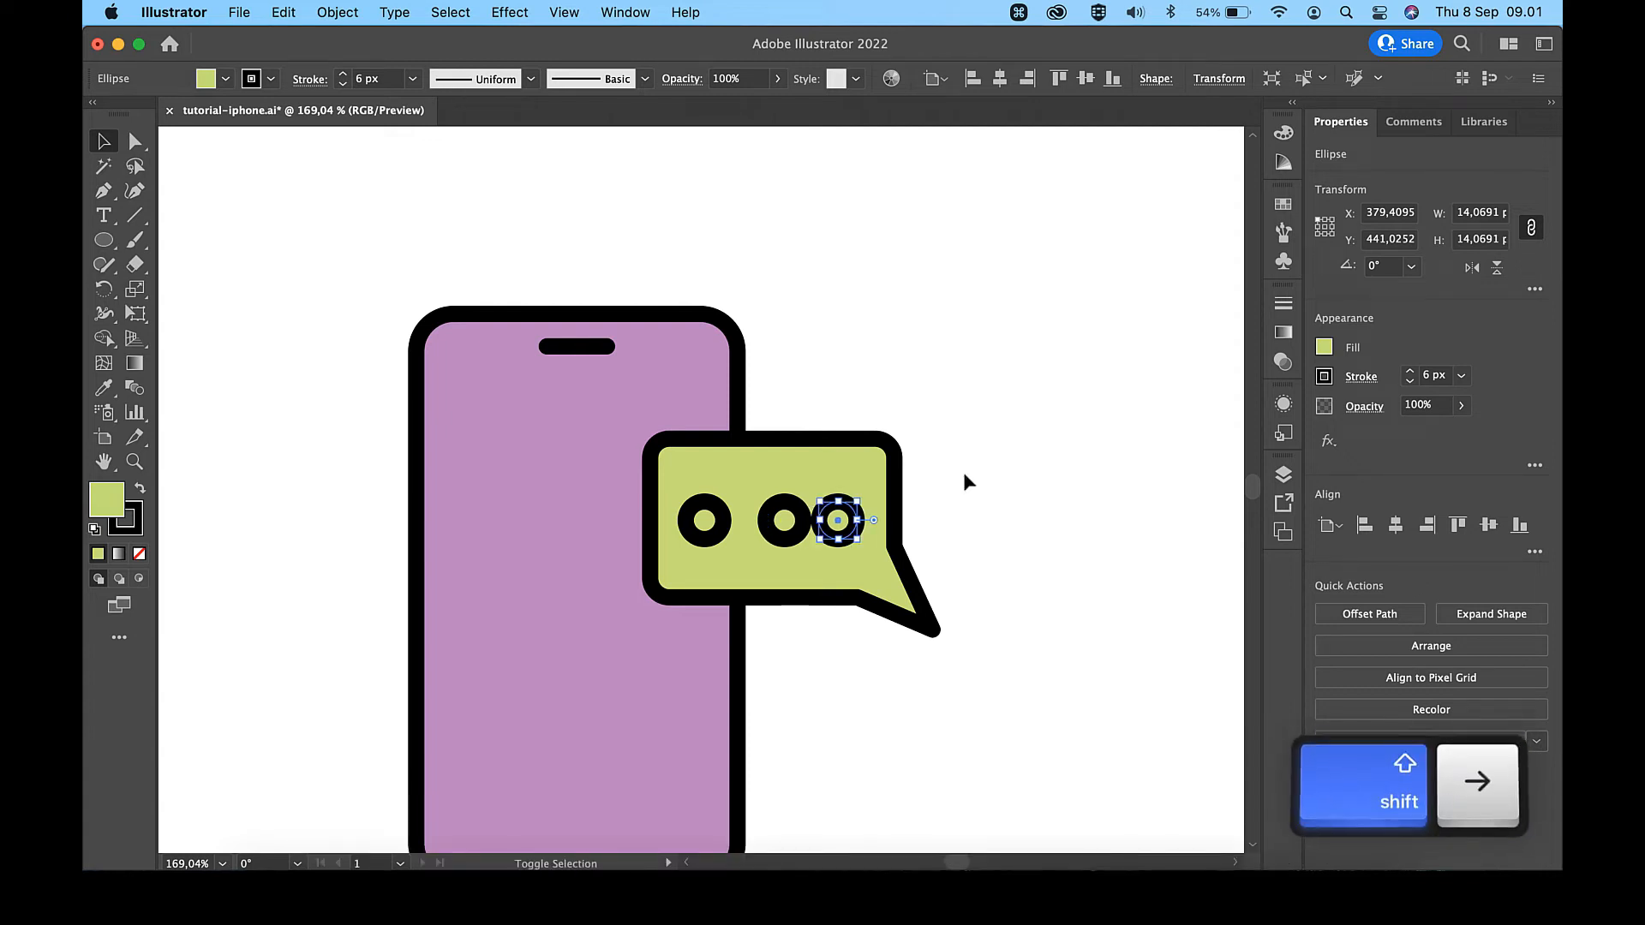
- Distribute the spacing of the three circles evenly in the horizontal direction and nudge them up 1 px
scroll(964, 474, "up", 3)
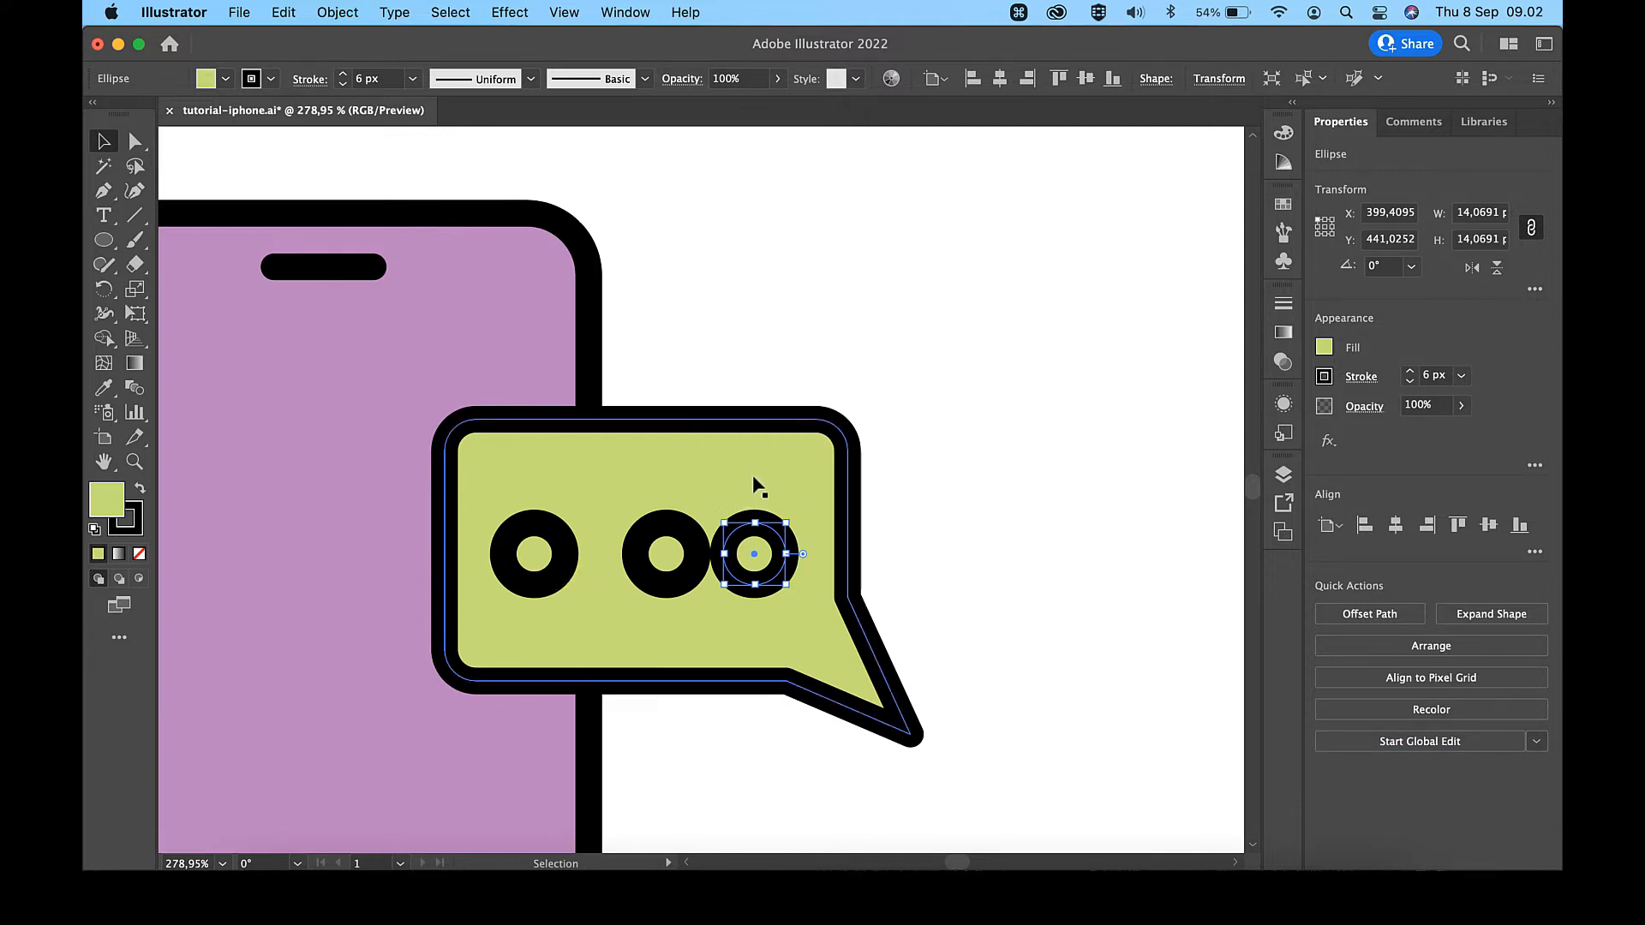
left_click(660, 552, "shift")
left_click(531, 555, "shift")
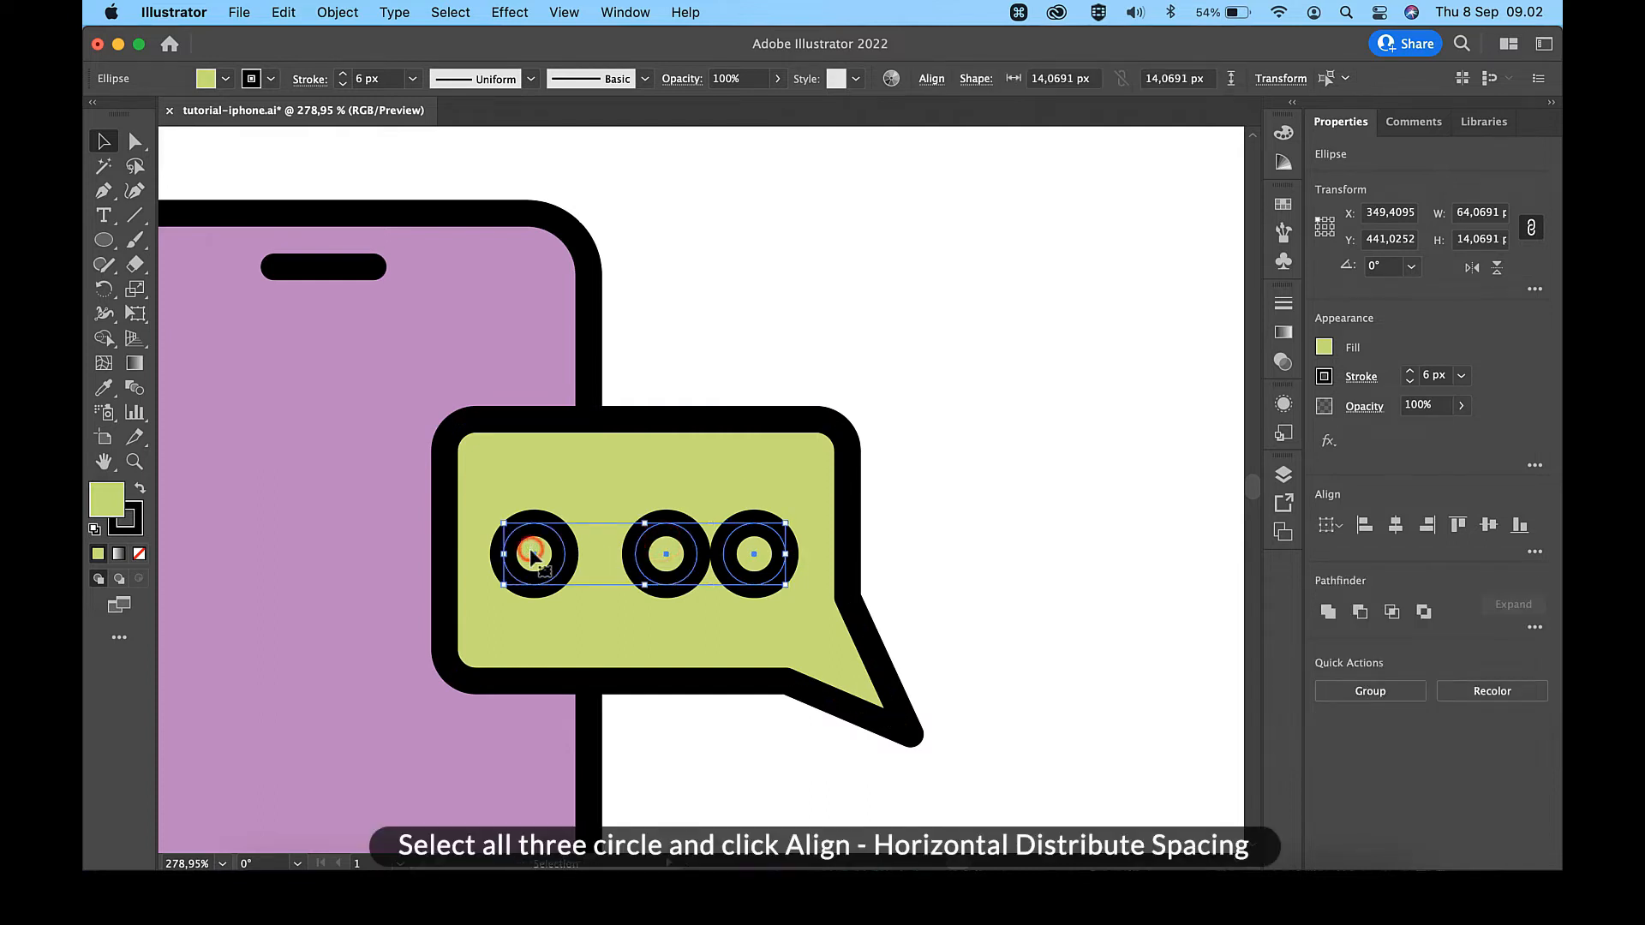
left_click(1533, 553)
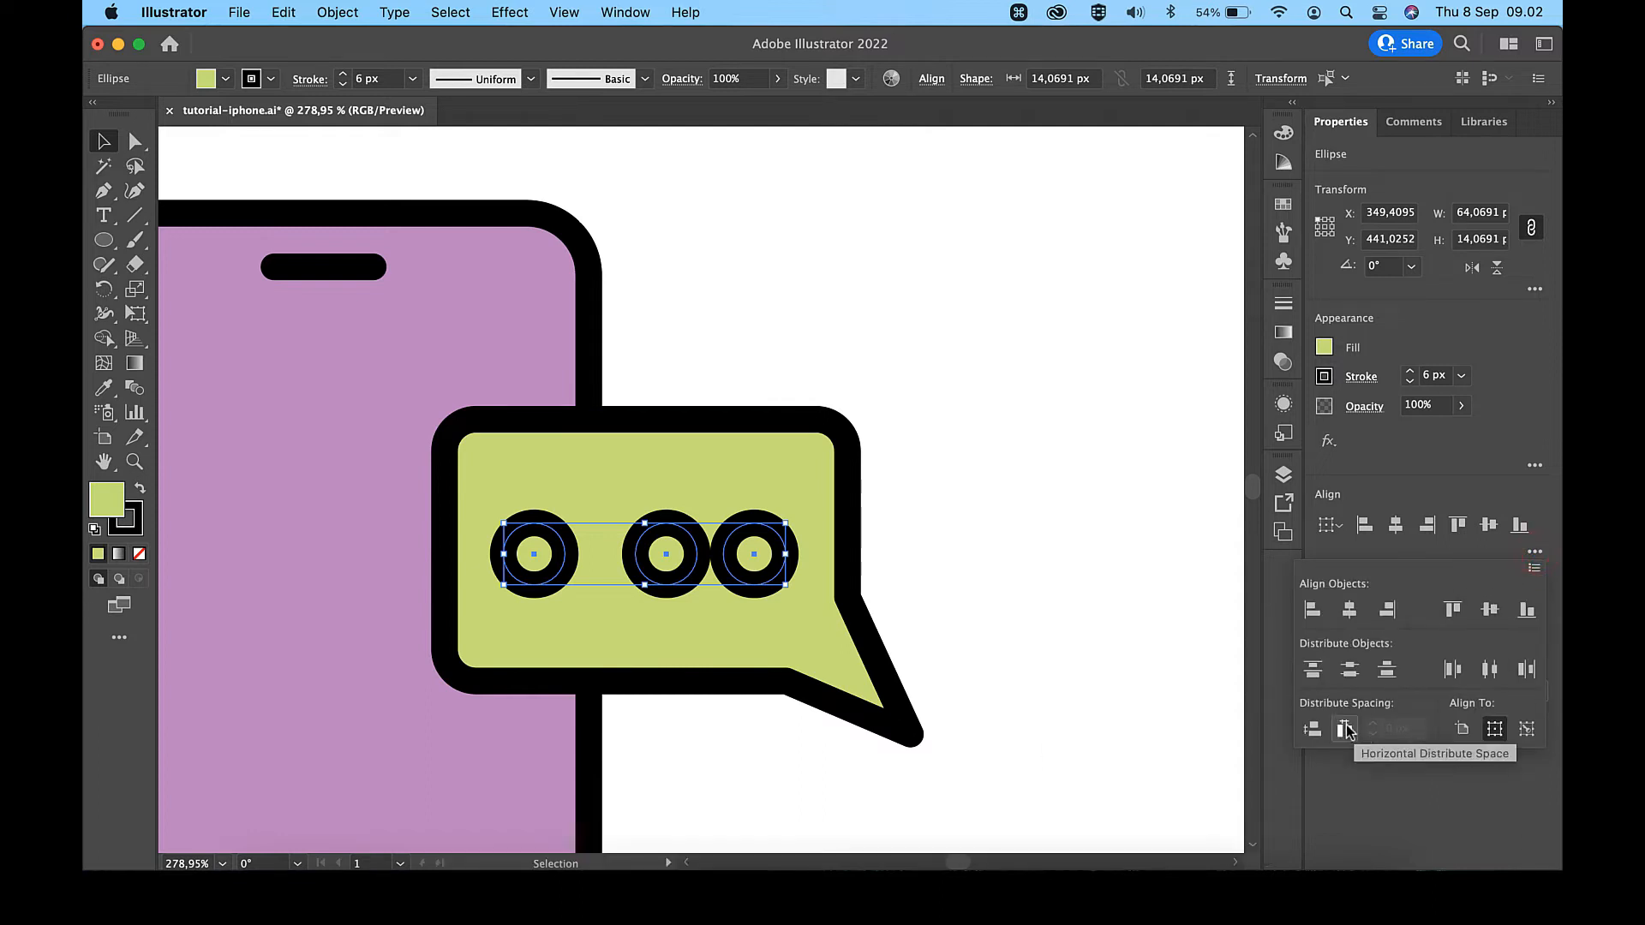
left_click(1345, 728)
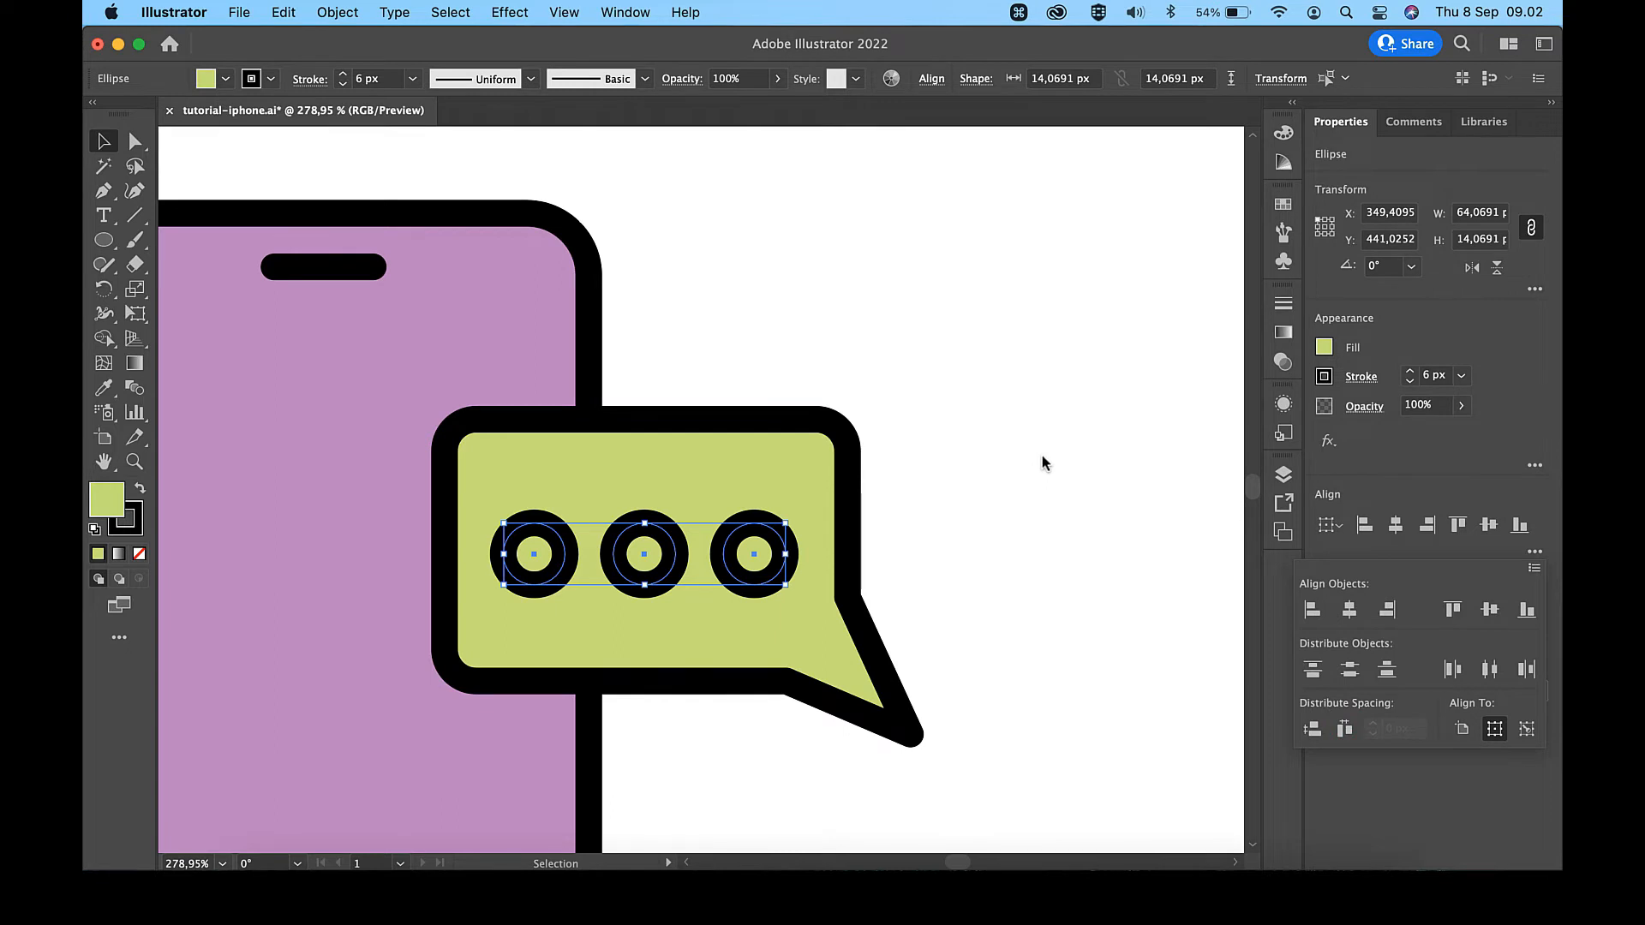
key("Up")
- Fill the three circles with the white #FFFFFF sampled from the palette using the Eyedropper
scroll(1041, 458, "down", 5)
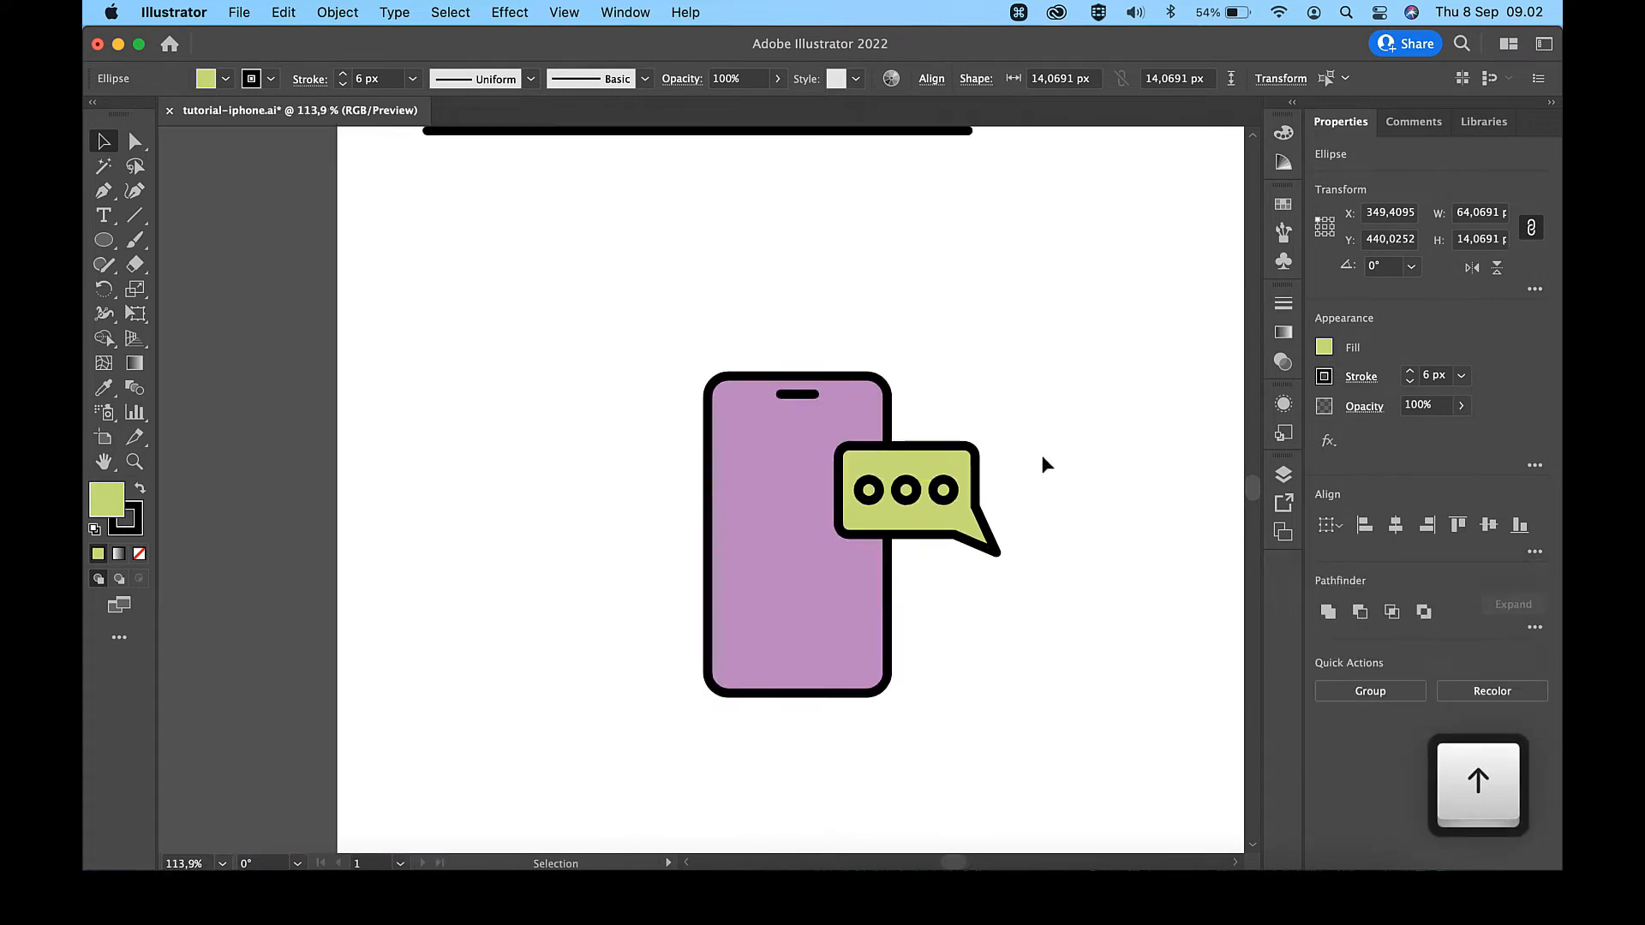
scroll(1040, 462, "right", 4)
scroll(1041, 463, "up", 2)
key("i")
left_click(1093, 309)
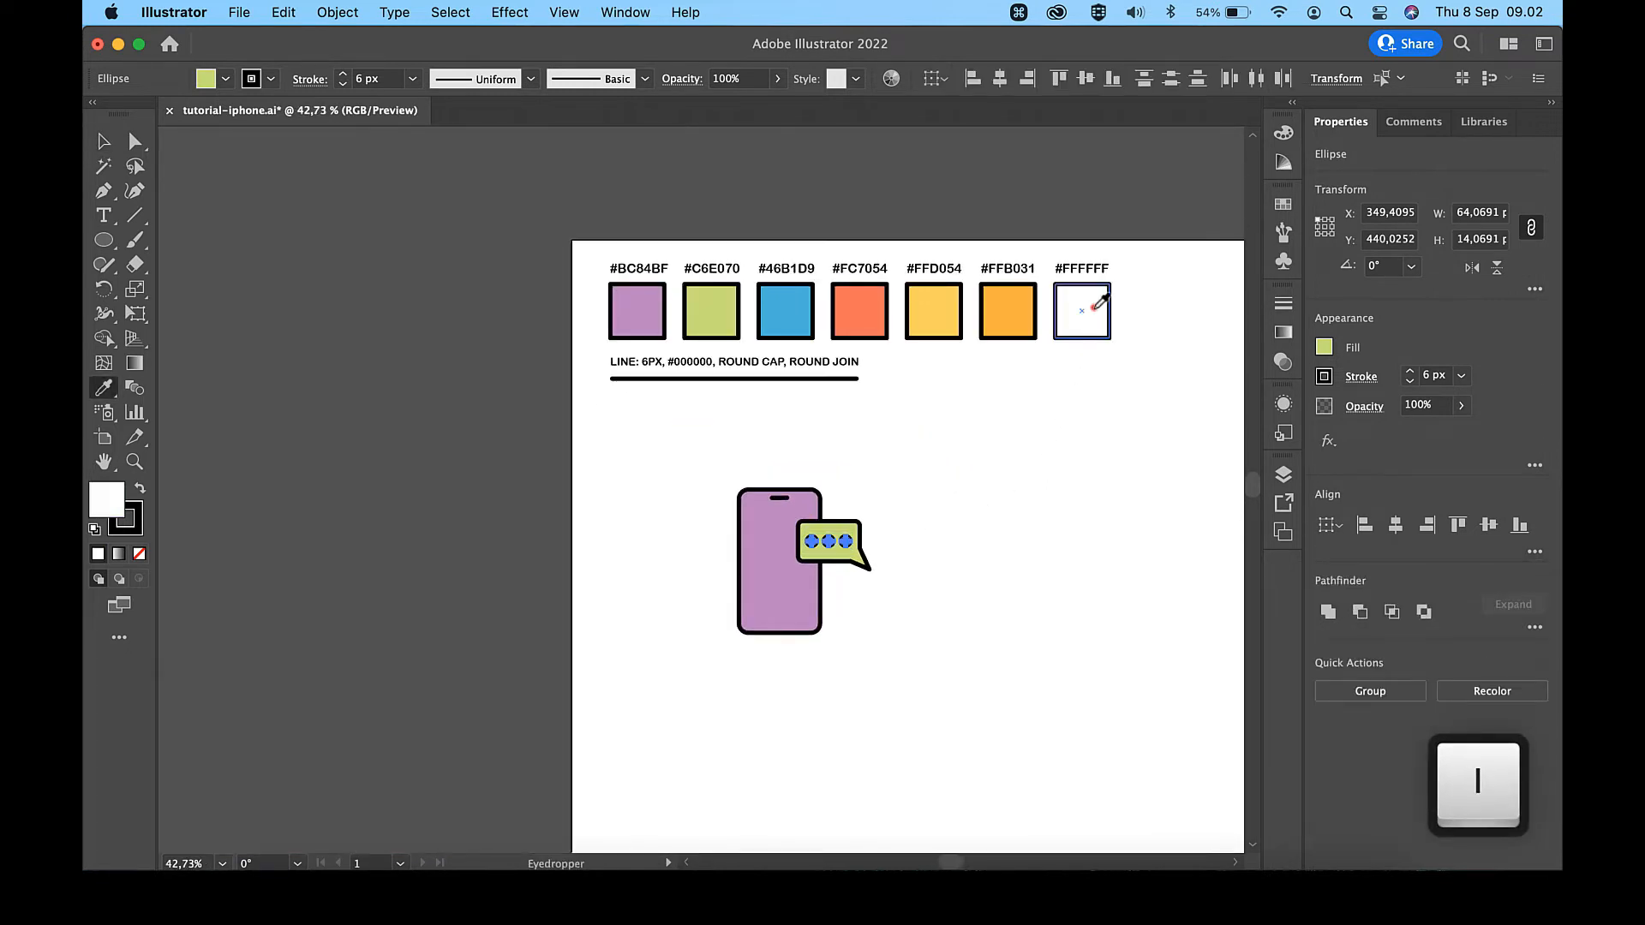
key("v")
left_click(956, 477)
- Move the speech bubble together with its three dots 34 px left and 3 px down over the phone
scroll(891, 553, "up", 3)
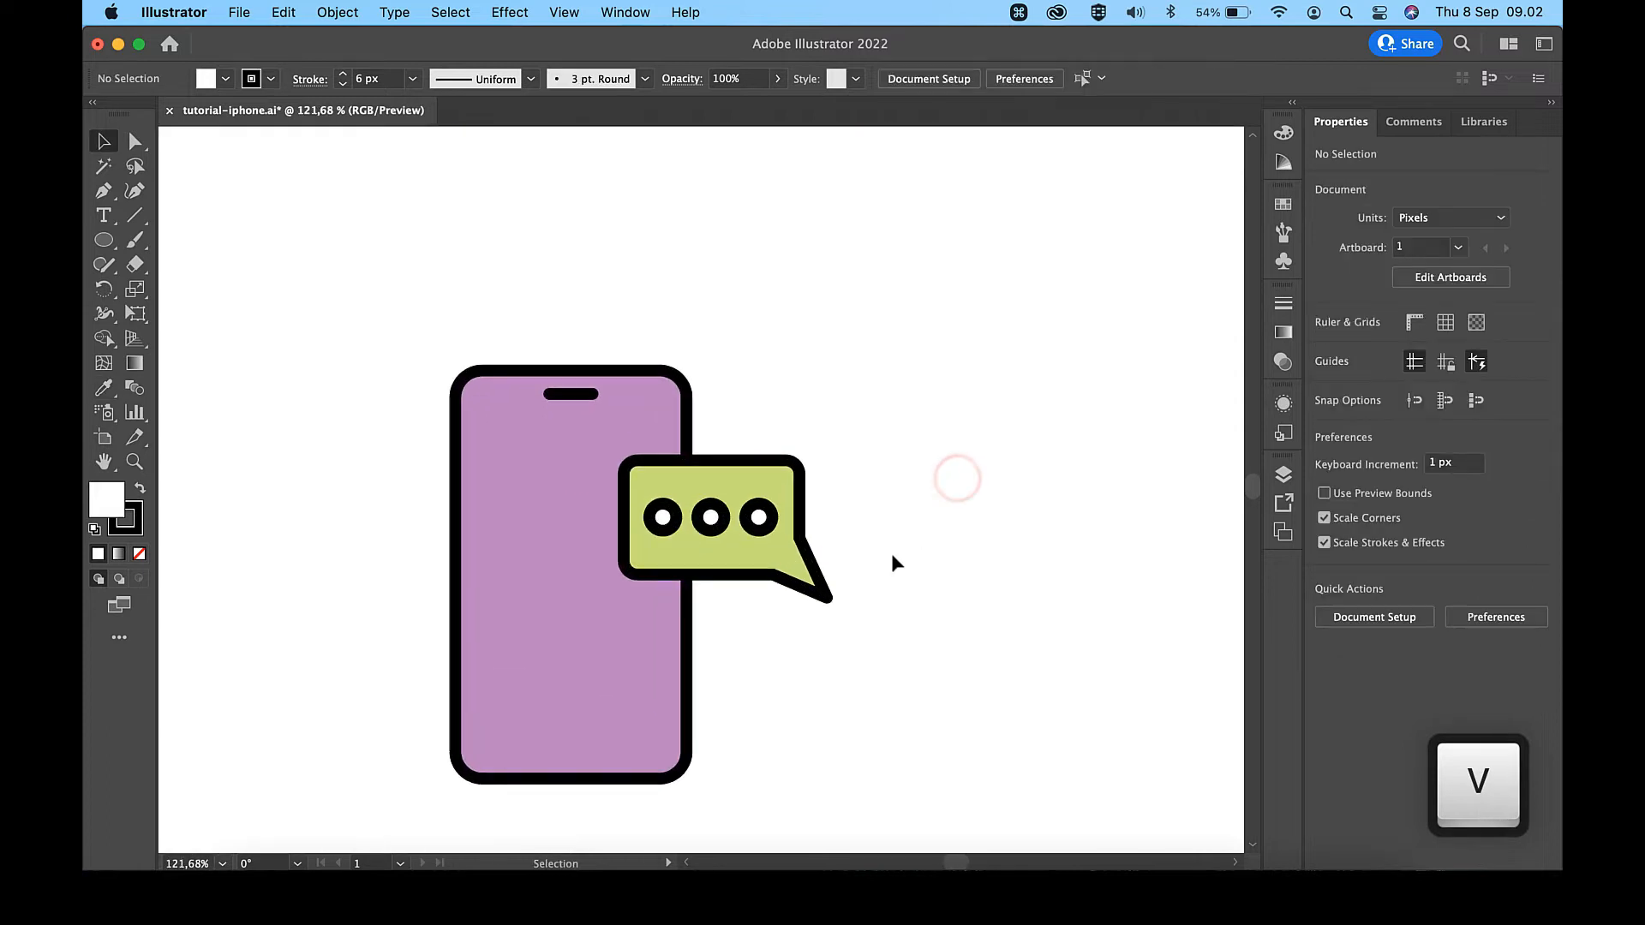
left_click(783, 484)
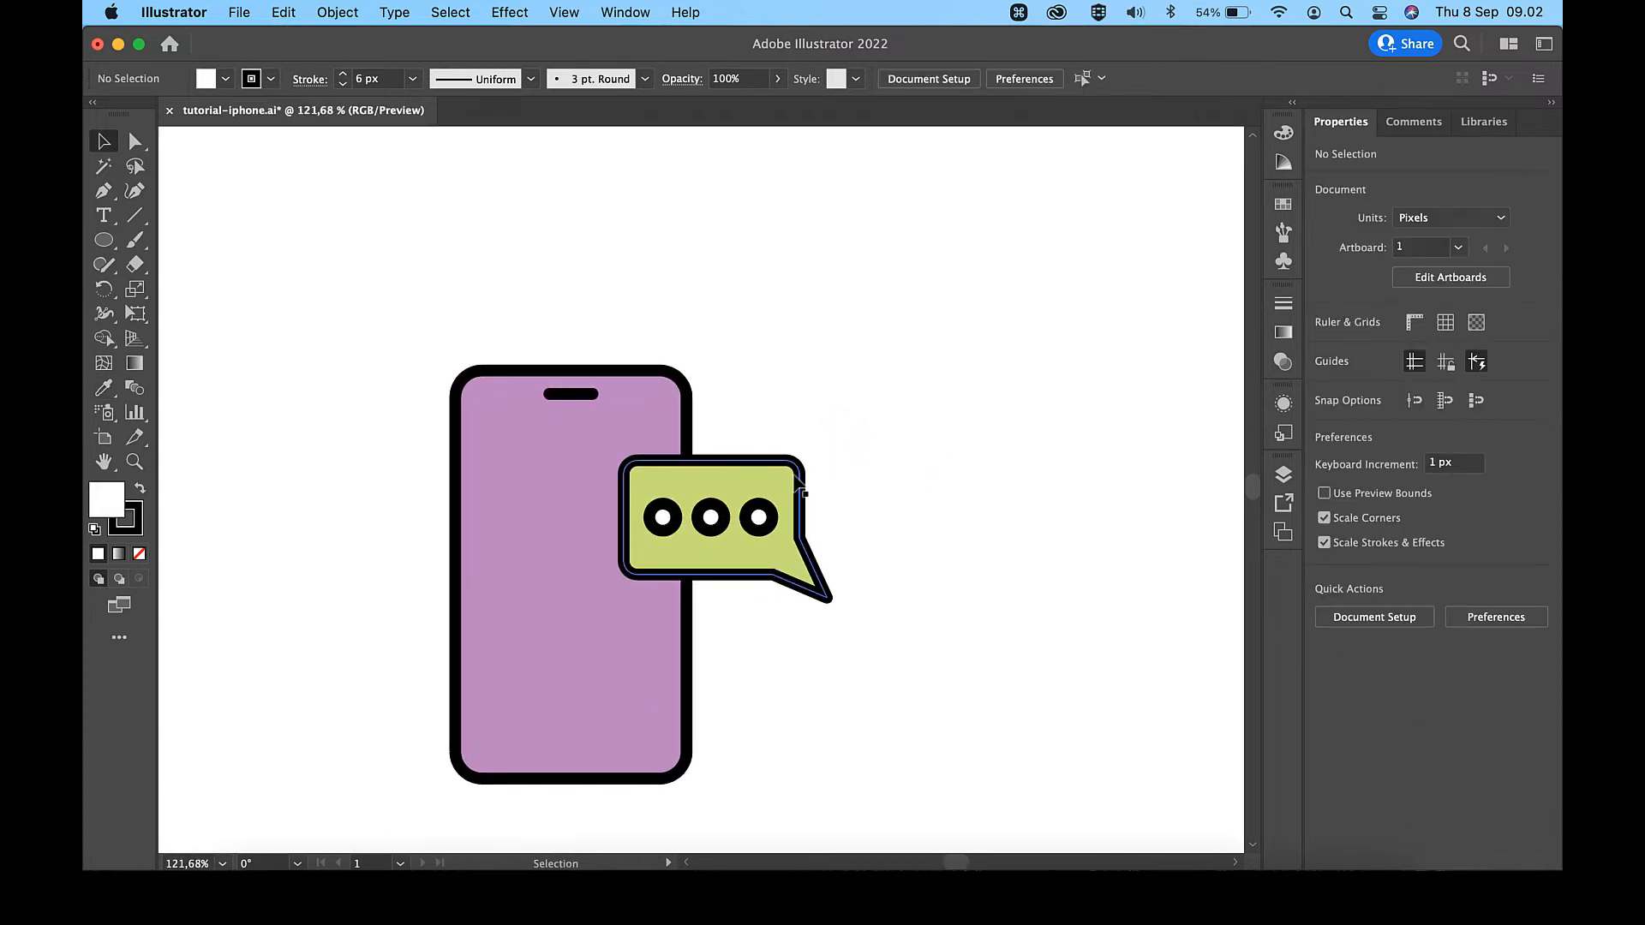
left_click(759, 517, "shift")
left_click(710, 516, "shift")
left_click(662, 519, "shift")
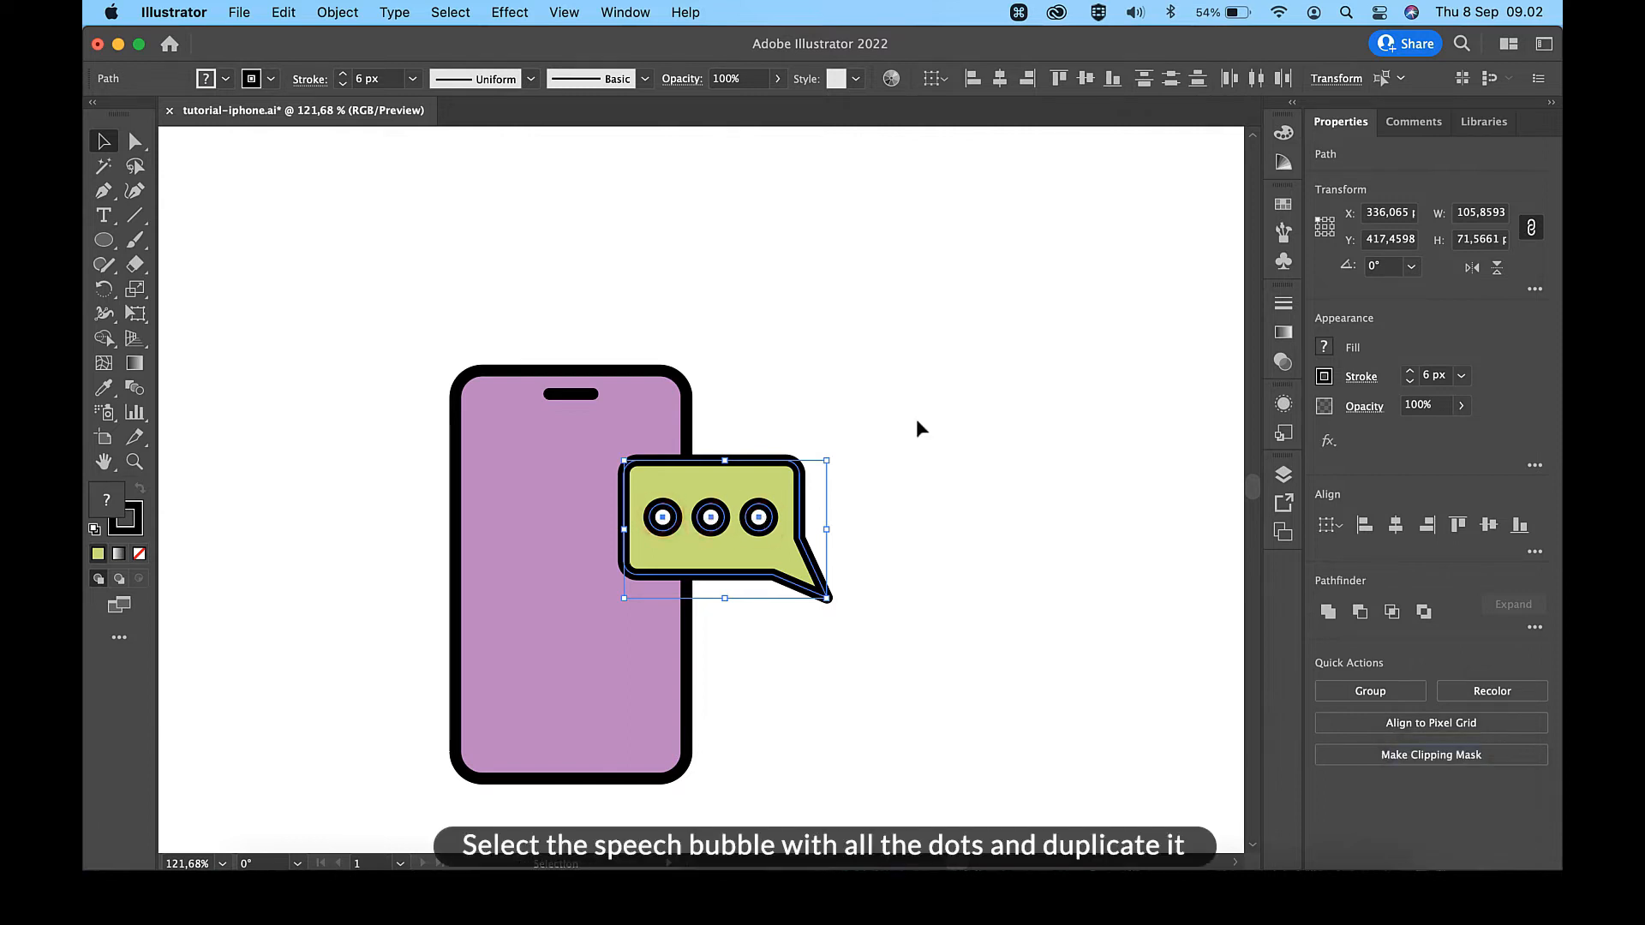
key("shift+Left")
key("Left")
key("Left")
key("Left")
key("Left")
key("Left")
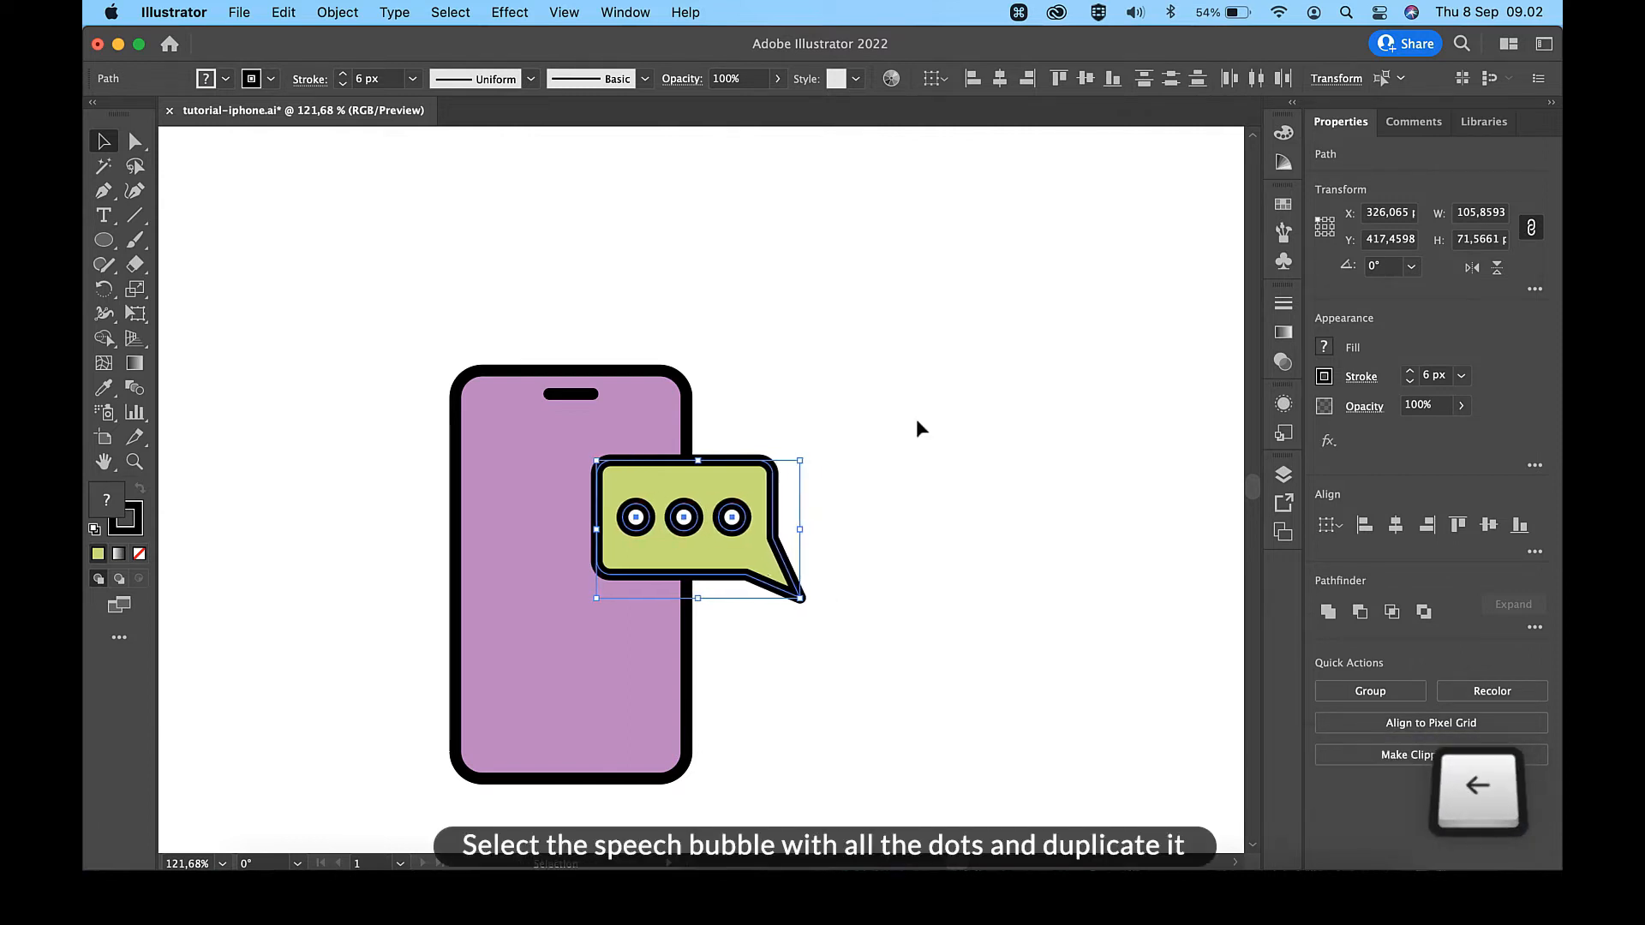
key("Down")
key("Left")
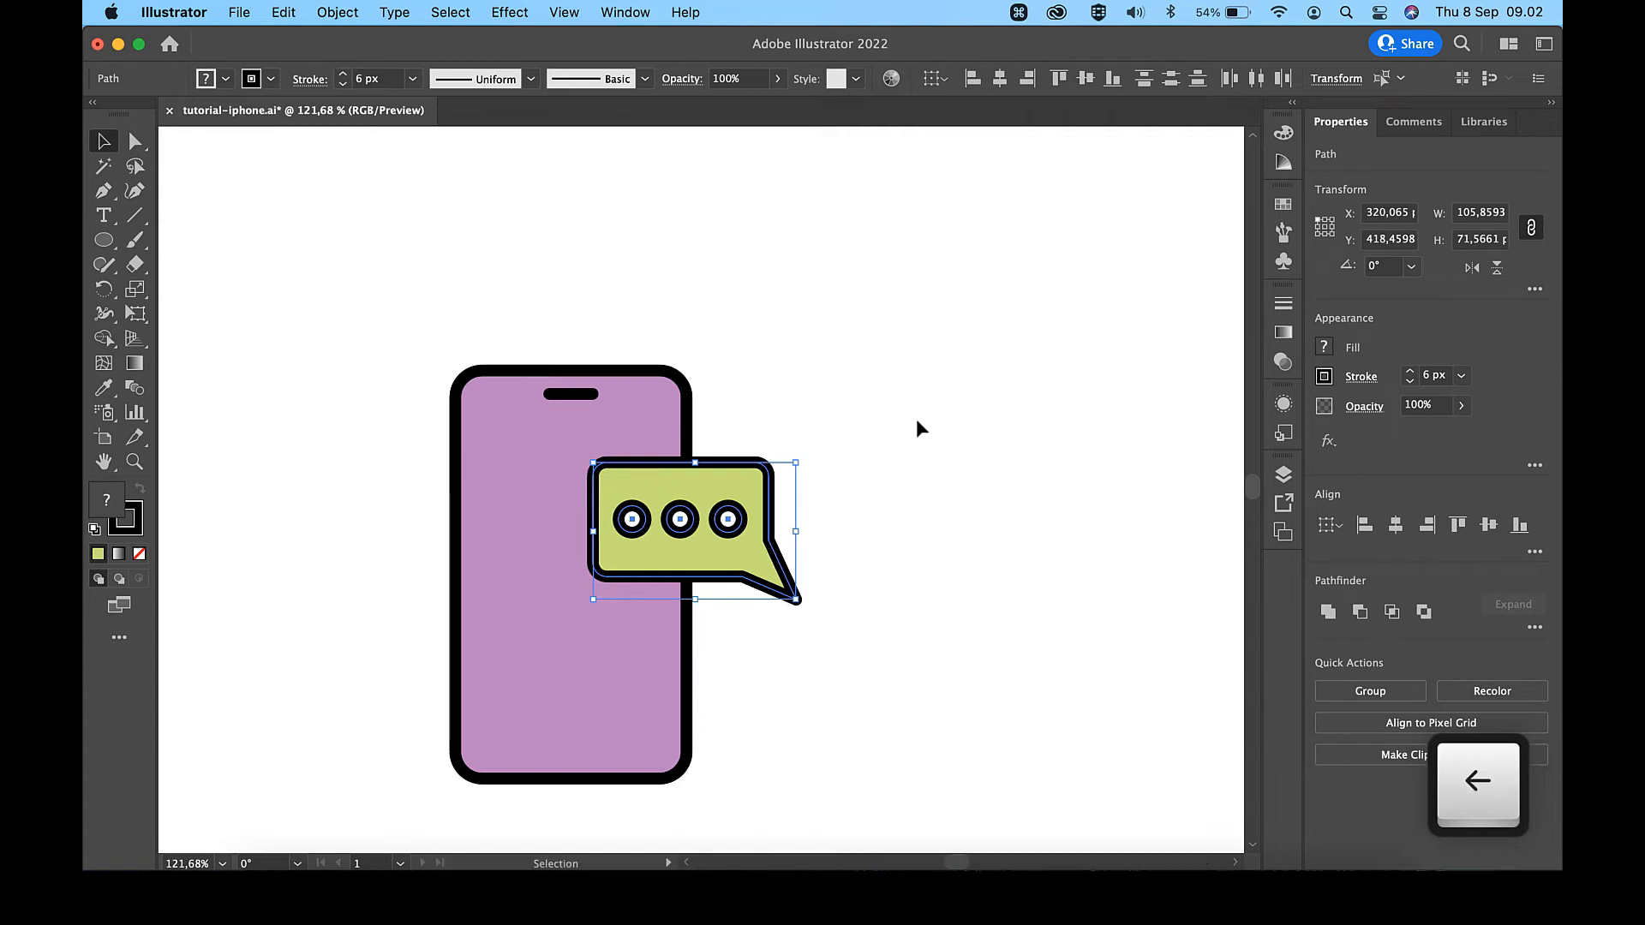
key("Down")
key("shift+Left")
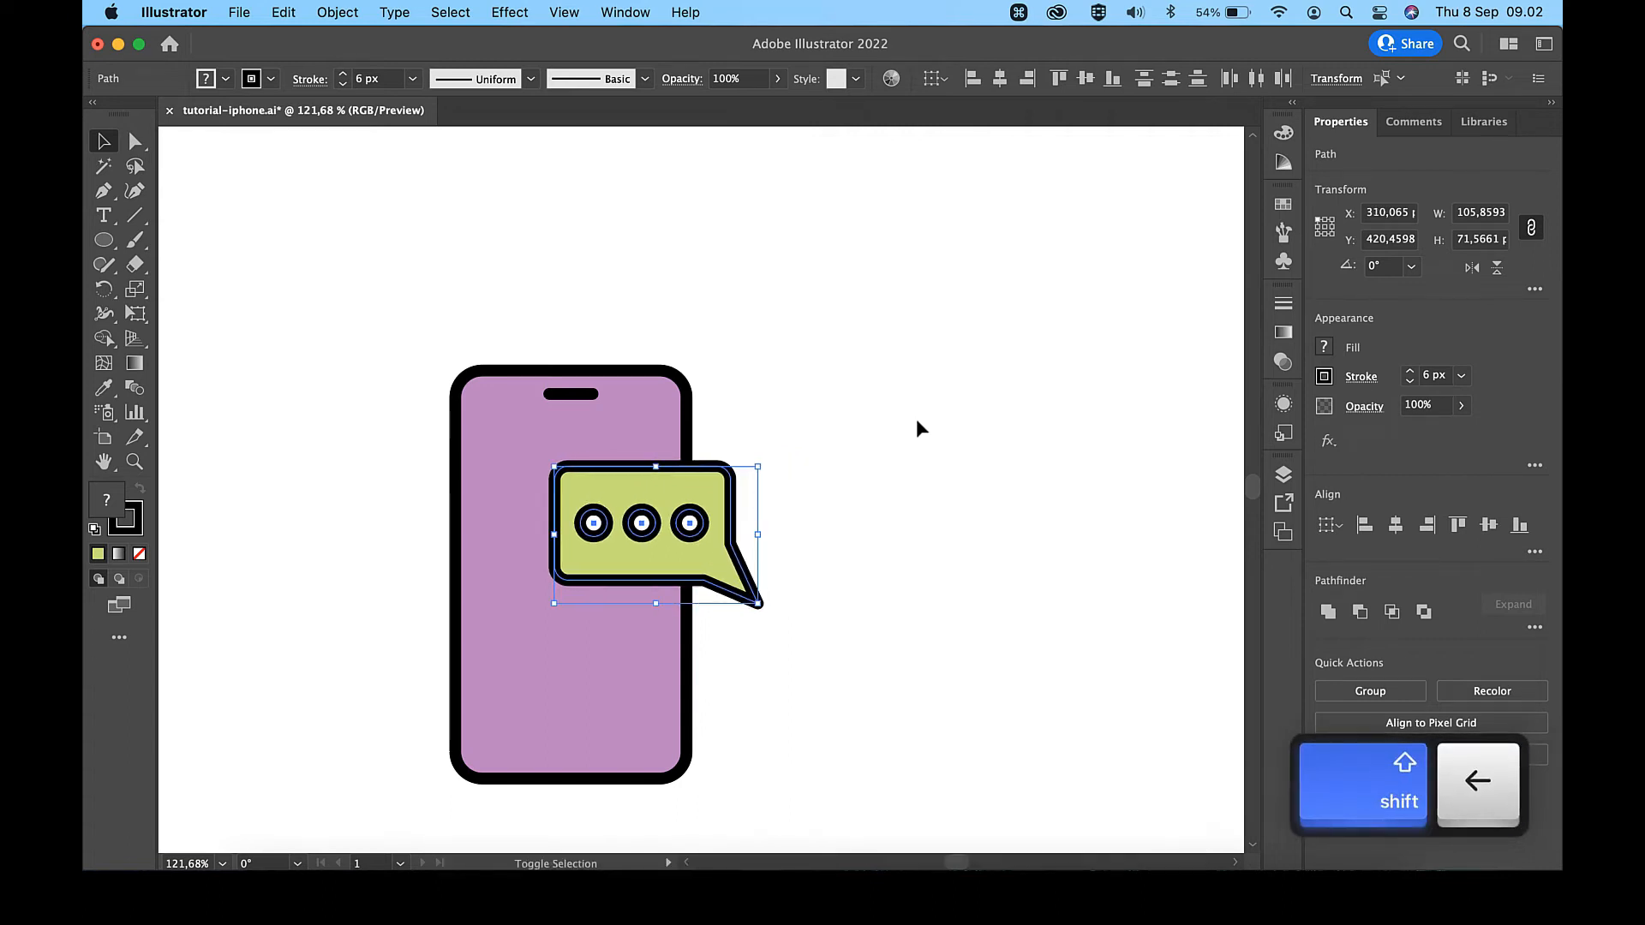
key("Right")
key("Right")
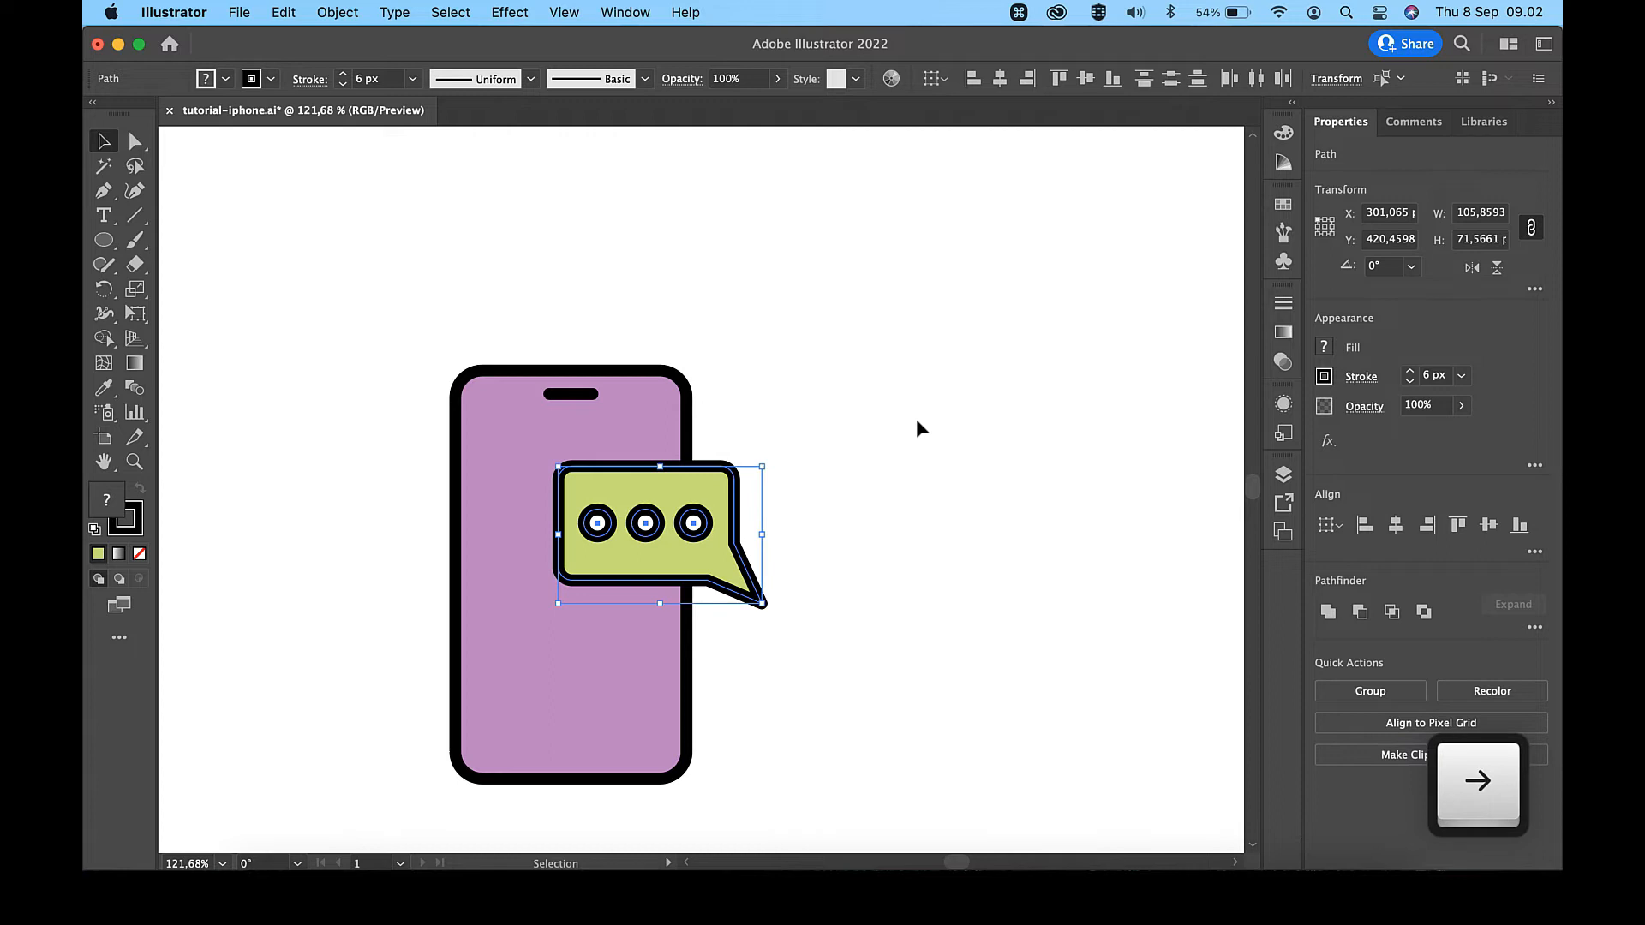
- Paste a duplicate of the speech bubble with its three dots
key("super")
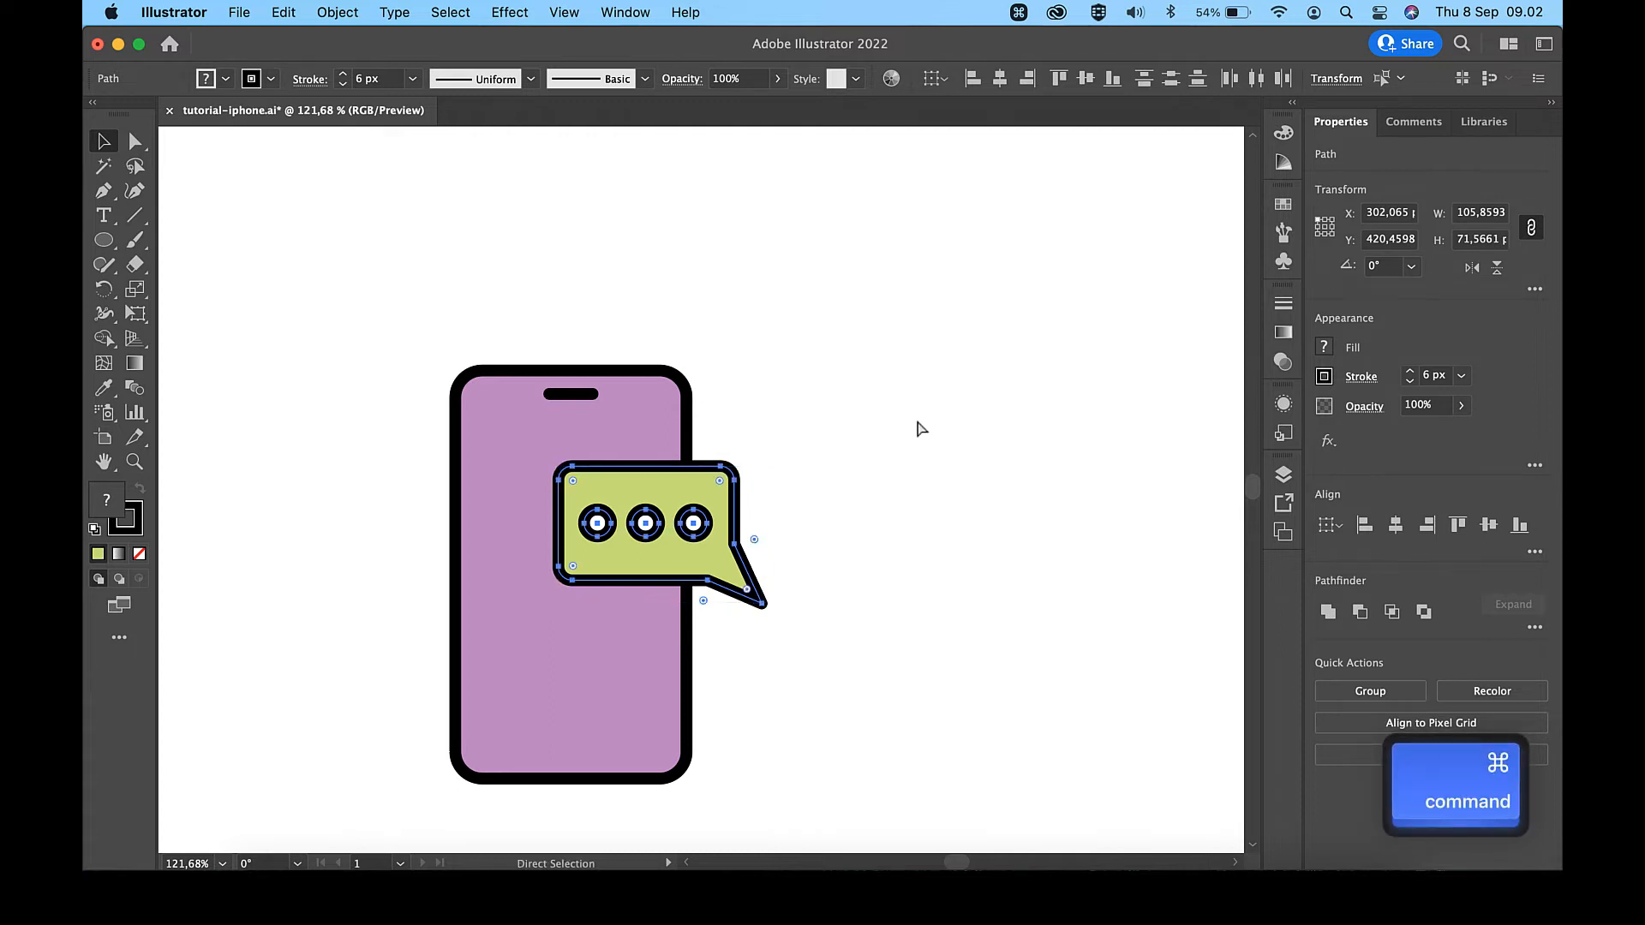
key("super+c")
key("super+v")
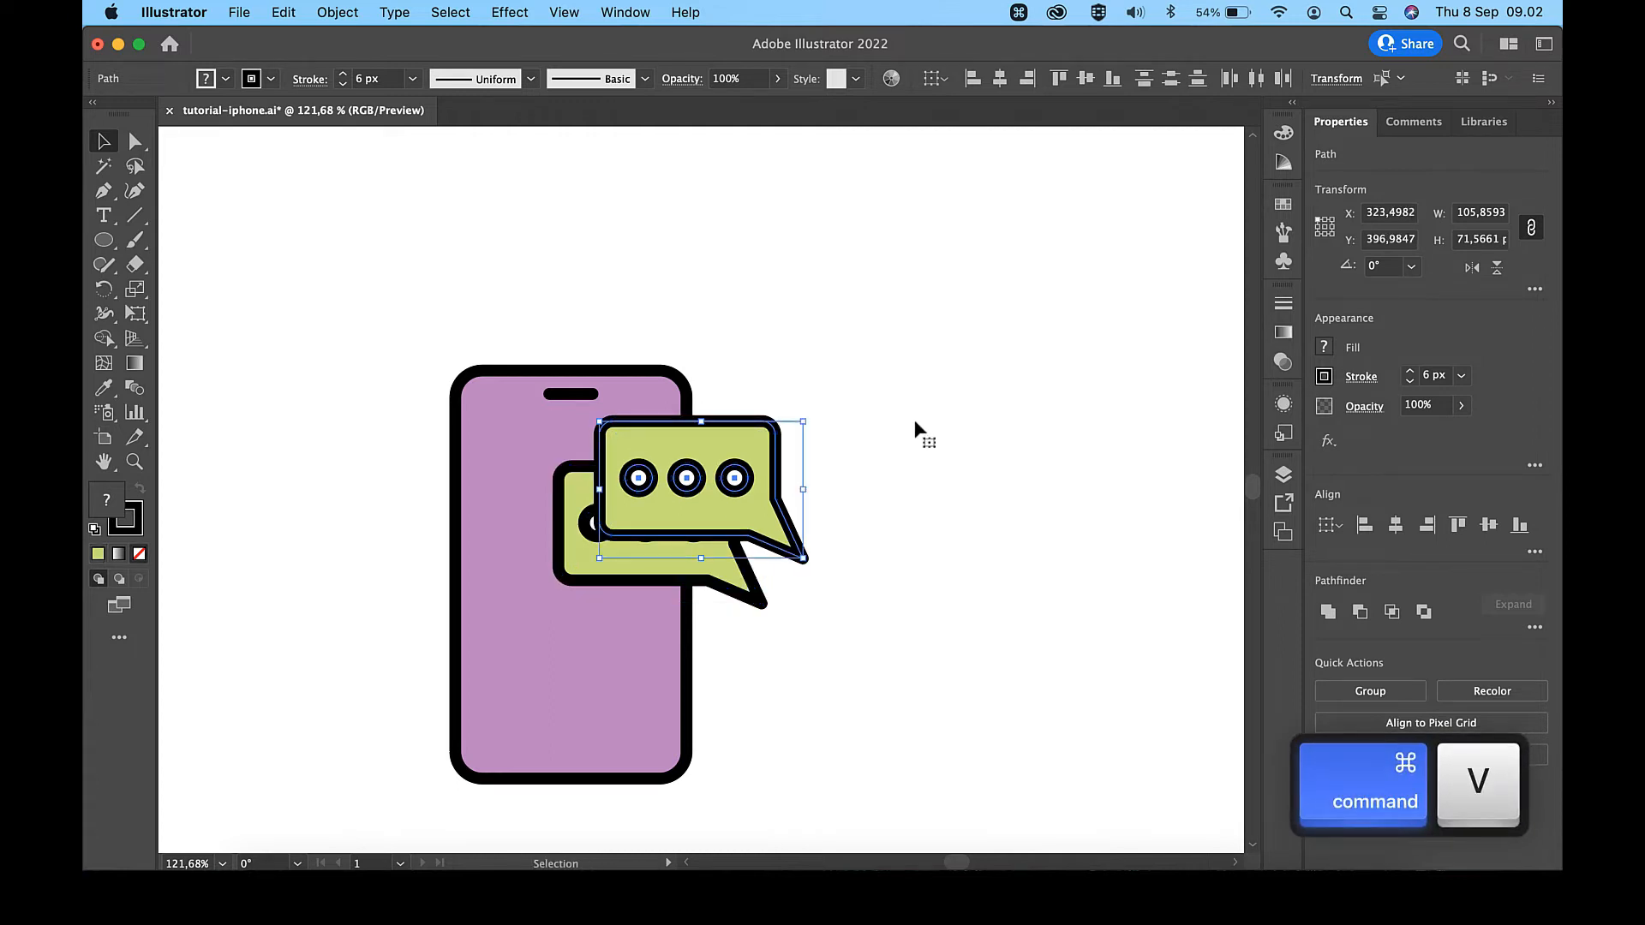
- Move the duplicated speech bubble with its dots to the phone's lower-left edge and reflect it across the vertical axis
left_click_drag(681, 482, 476, 662)
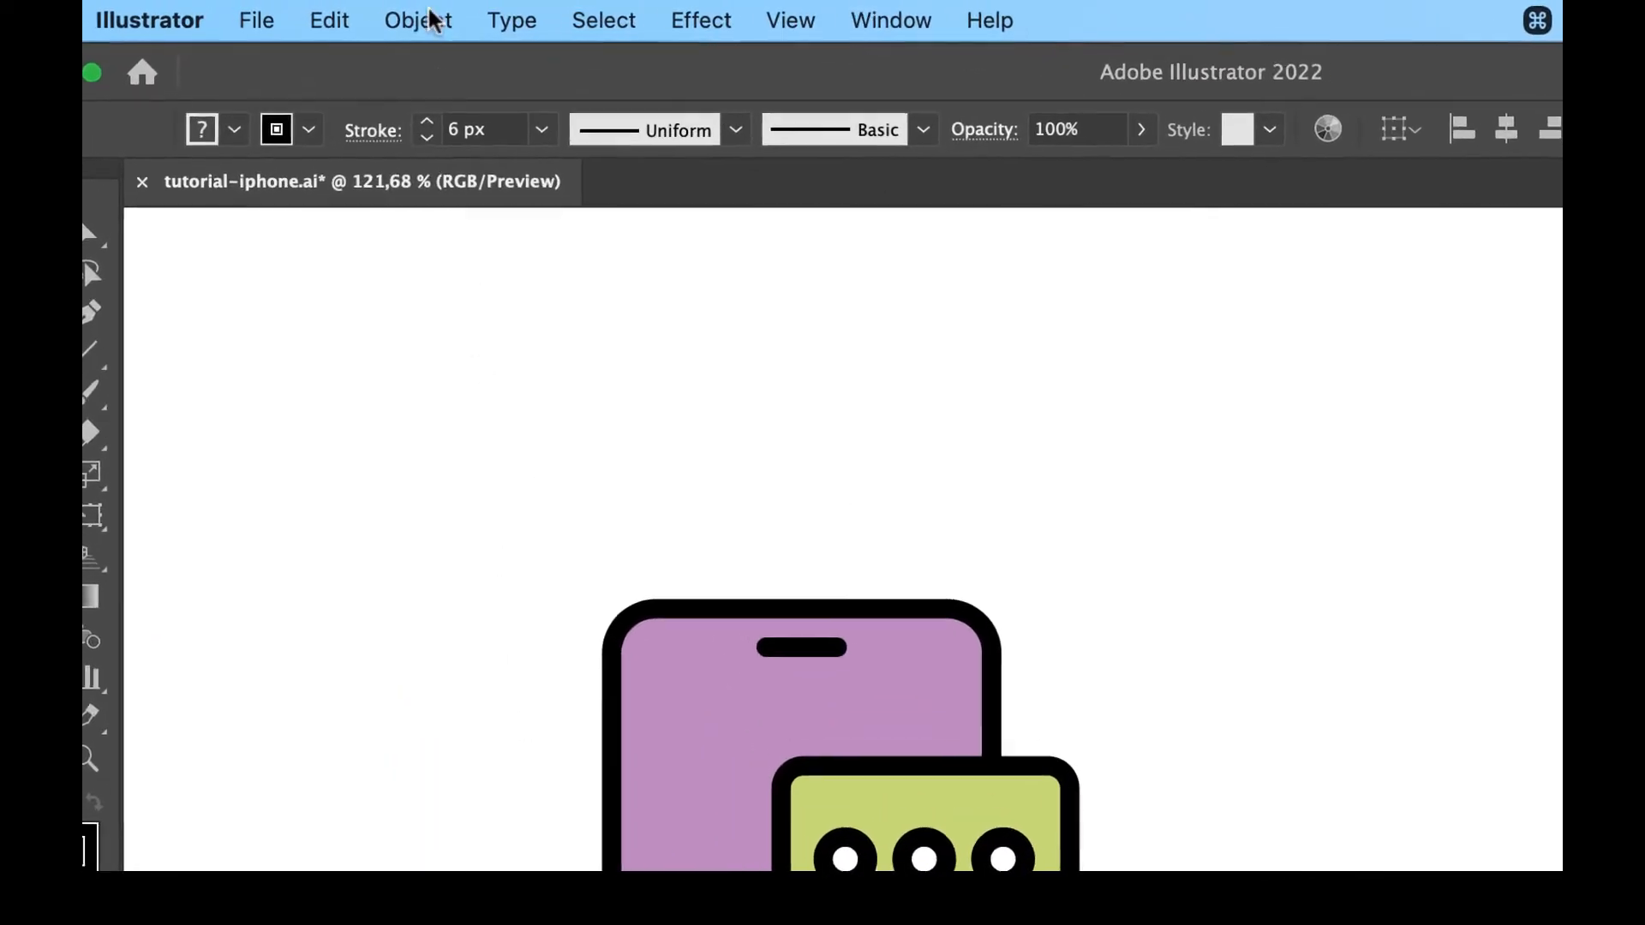
left_click(430, 19)
mouse_move(454, 70)
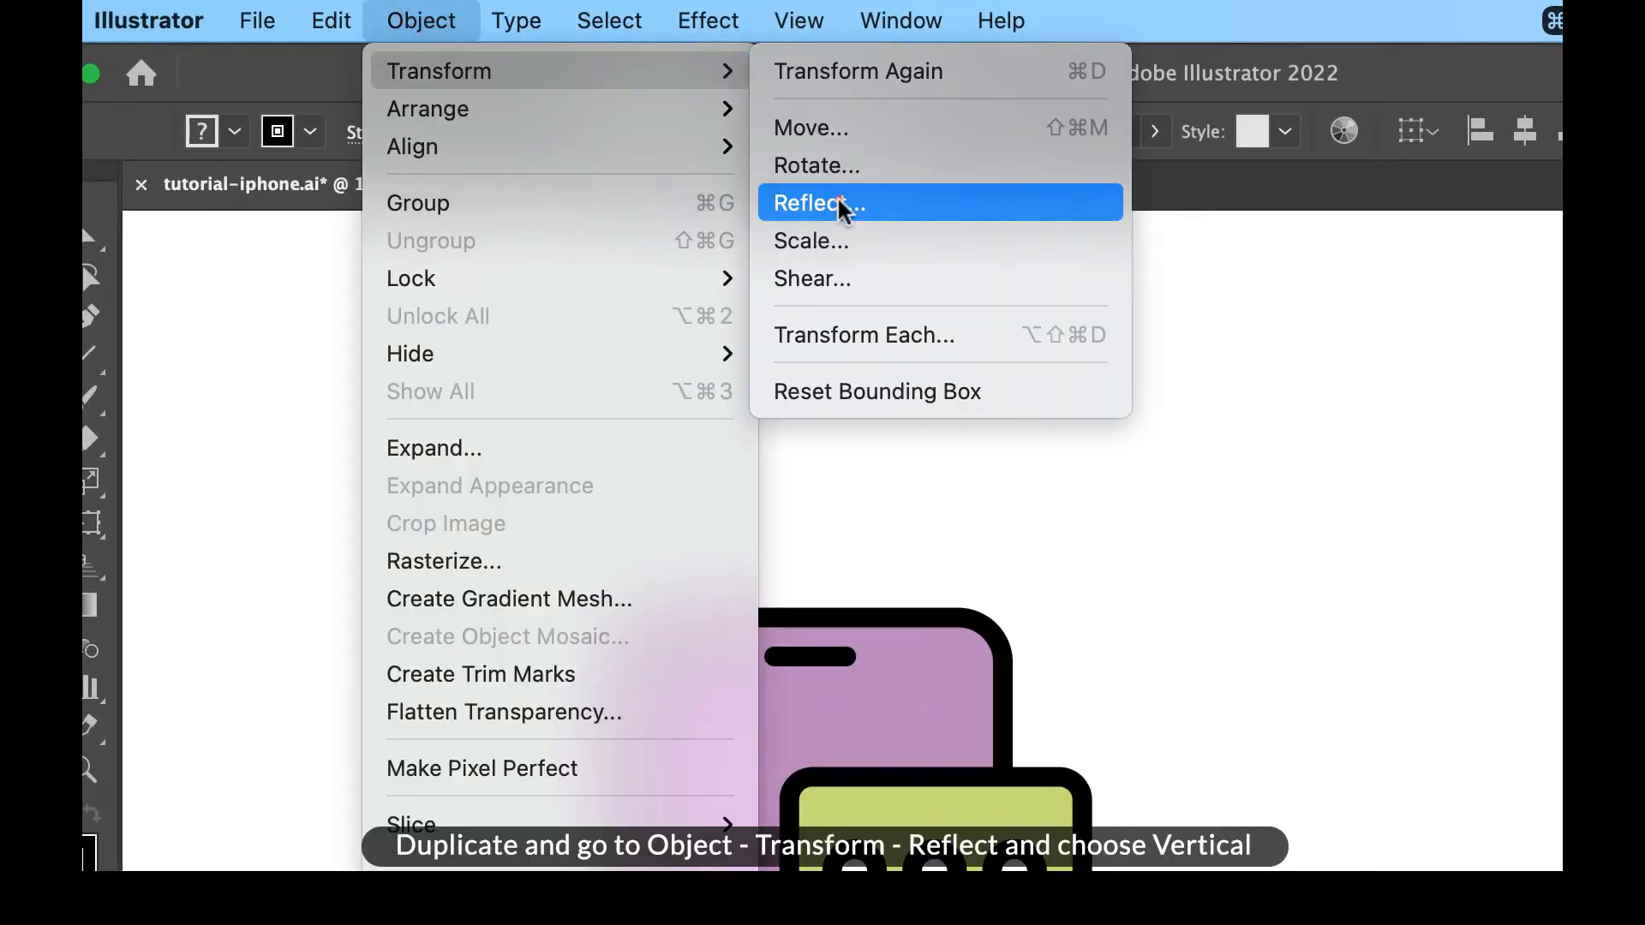
left_click(844, 210)
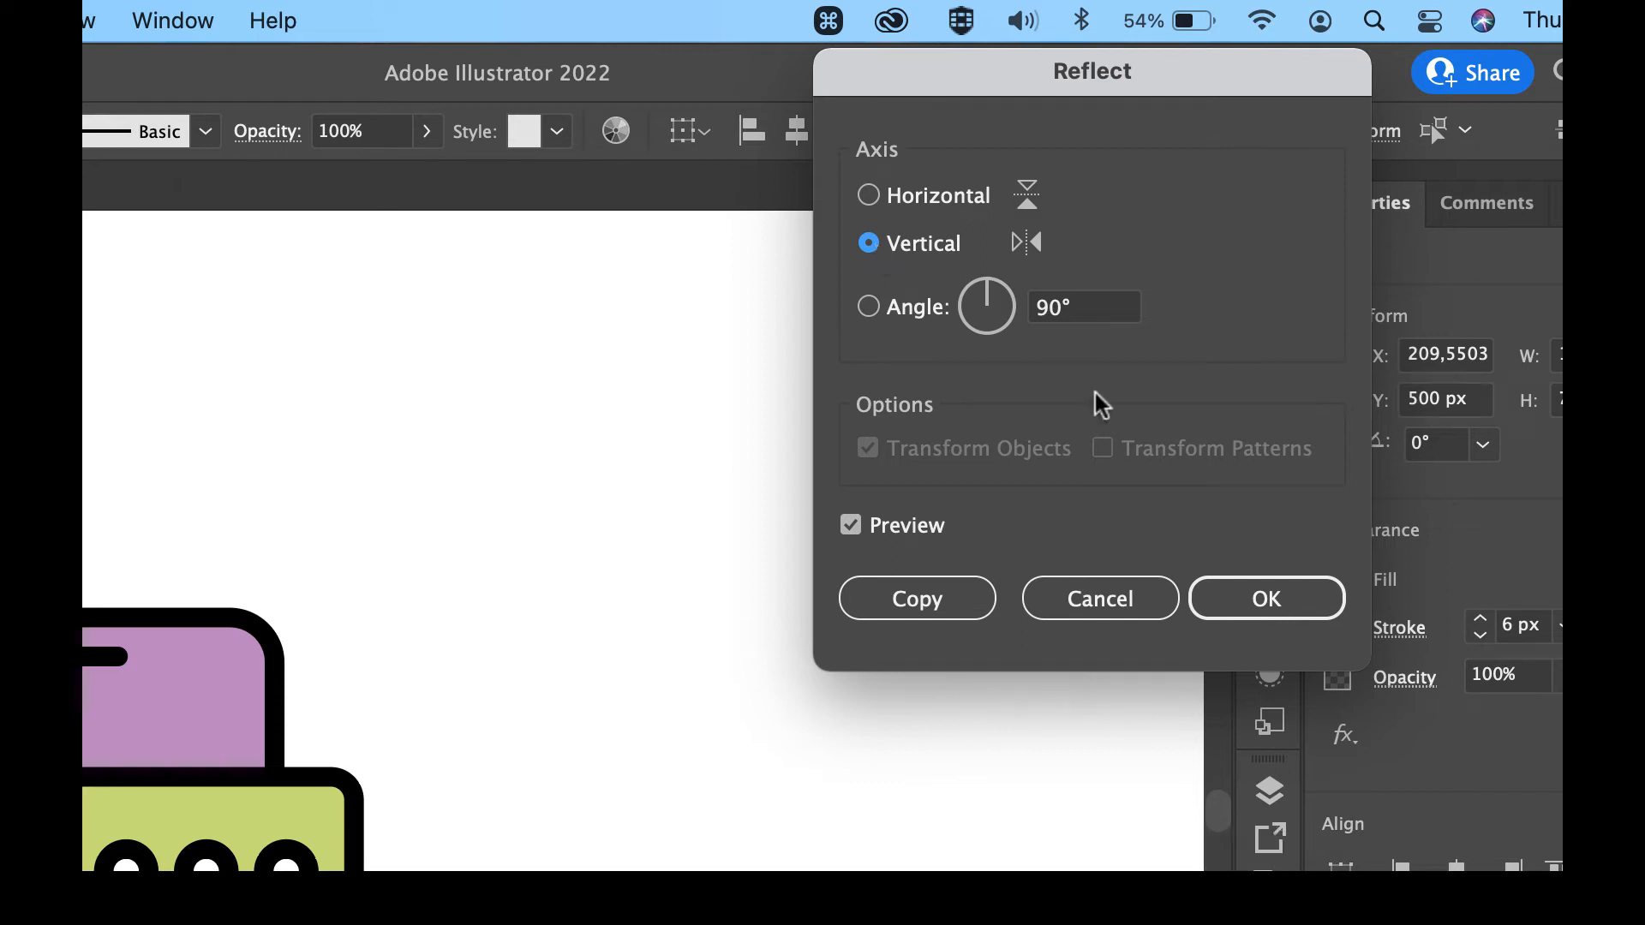
left_click(1297, 598)
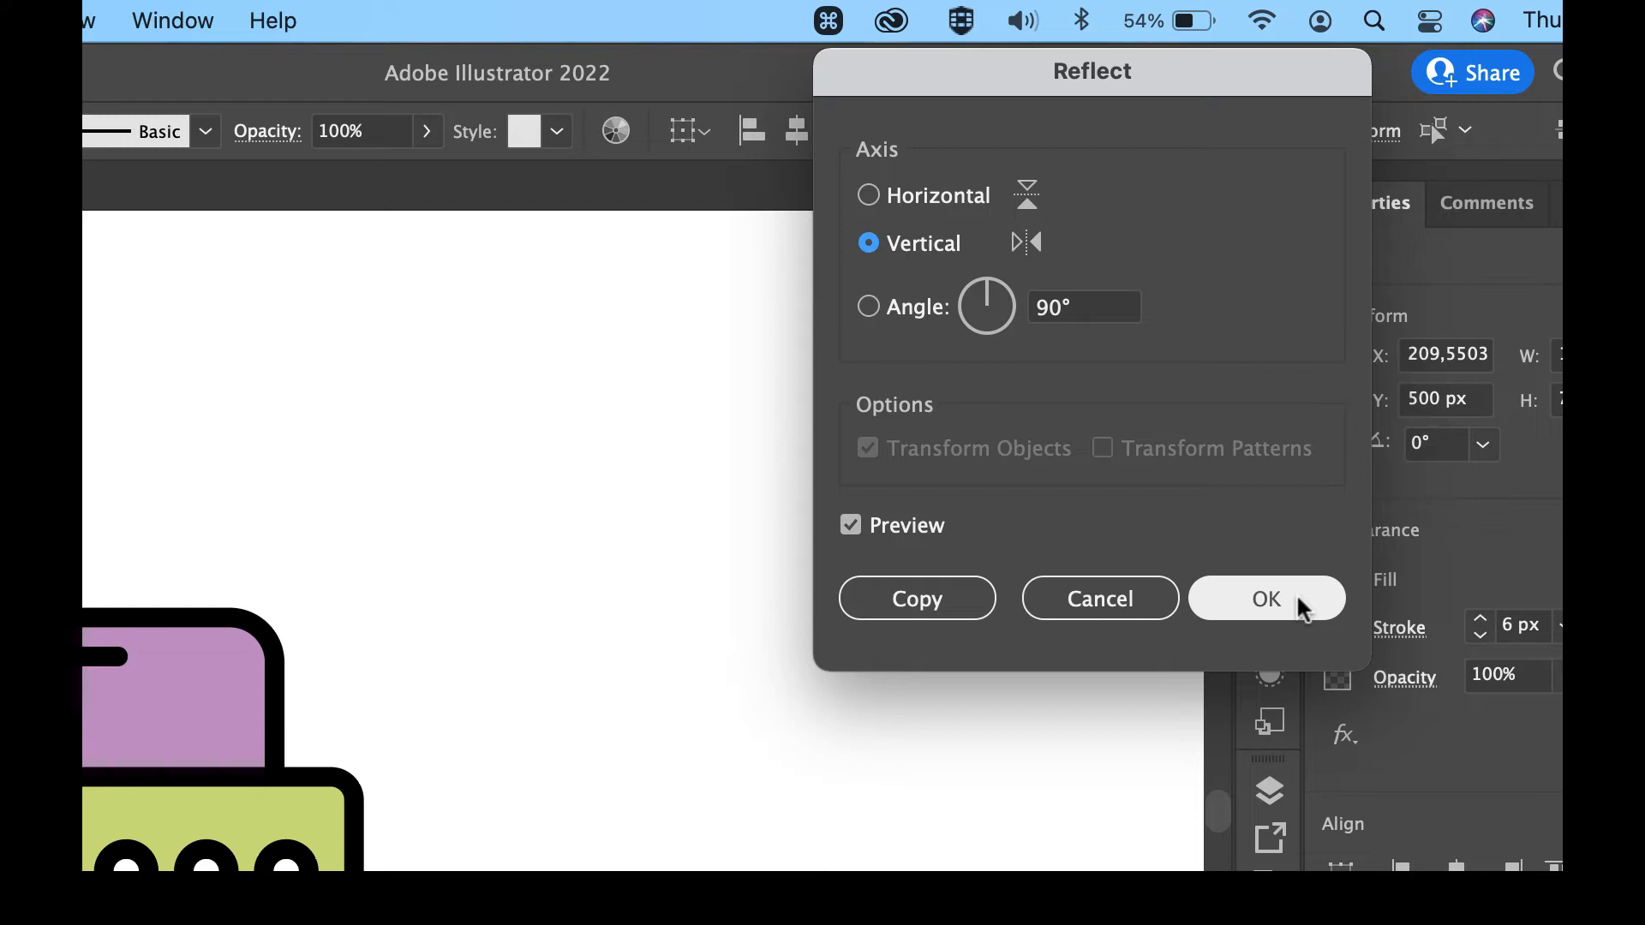
left_click(1297, 591)
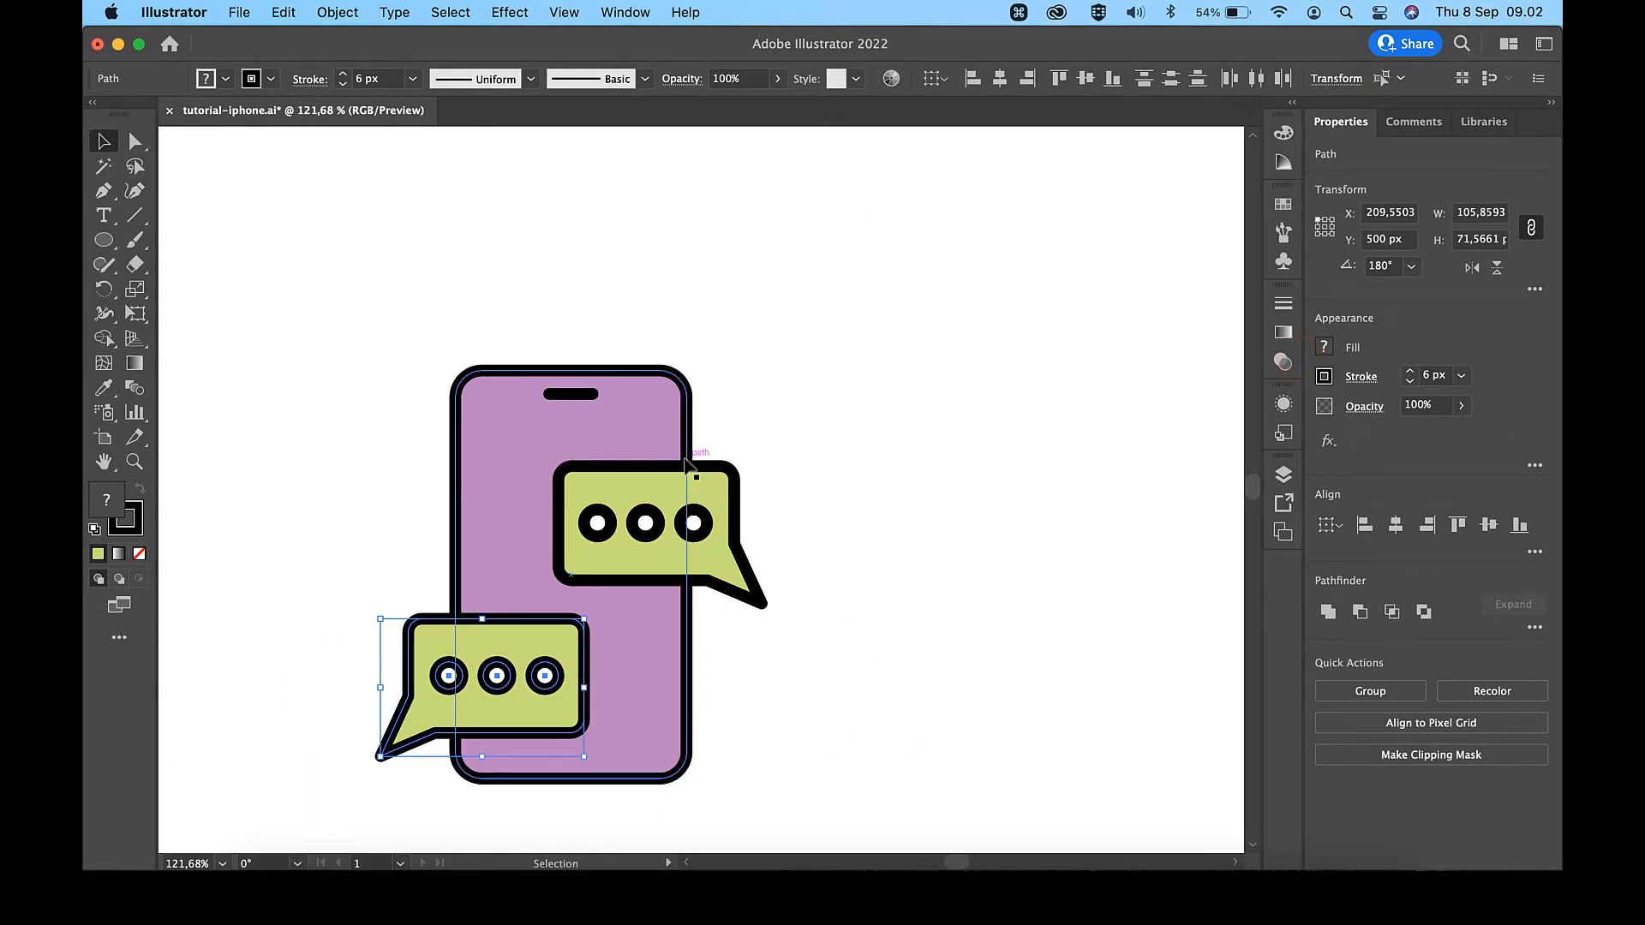
- Nudge the reflected speech bubble and its dots 1 px left and 6 px up, and deselect them
key("shift+Up")
key("shift+Down")
key("shift+Up")
key("Left")
key("Left")
key("Down")
key("Down")
key("Down")
key("Down")
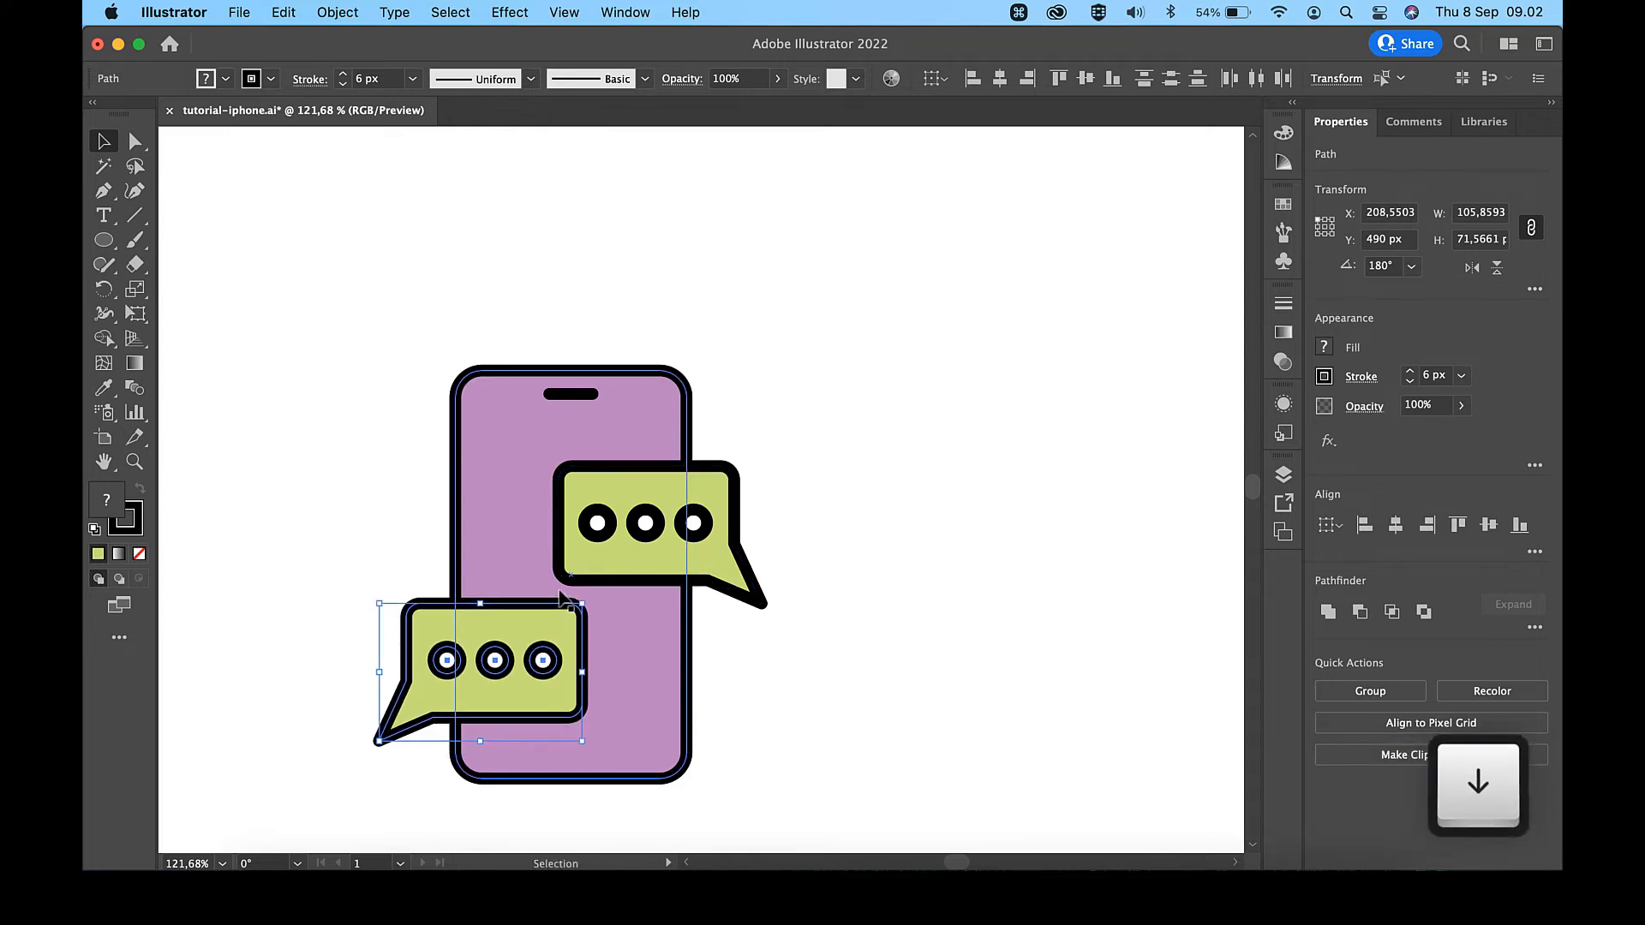
left_click(831, 481)
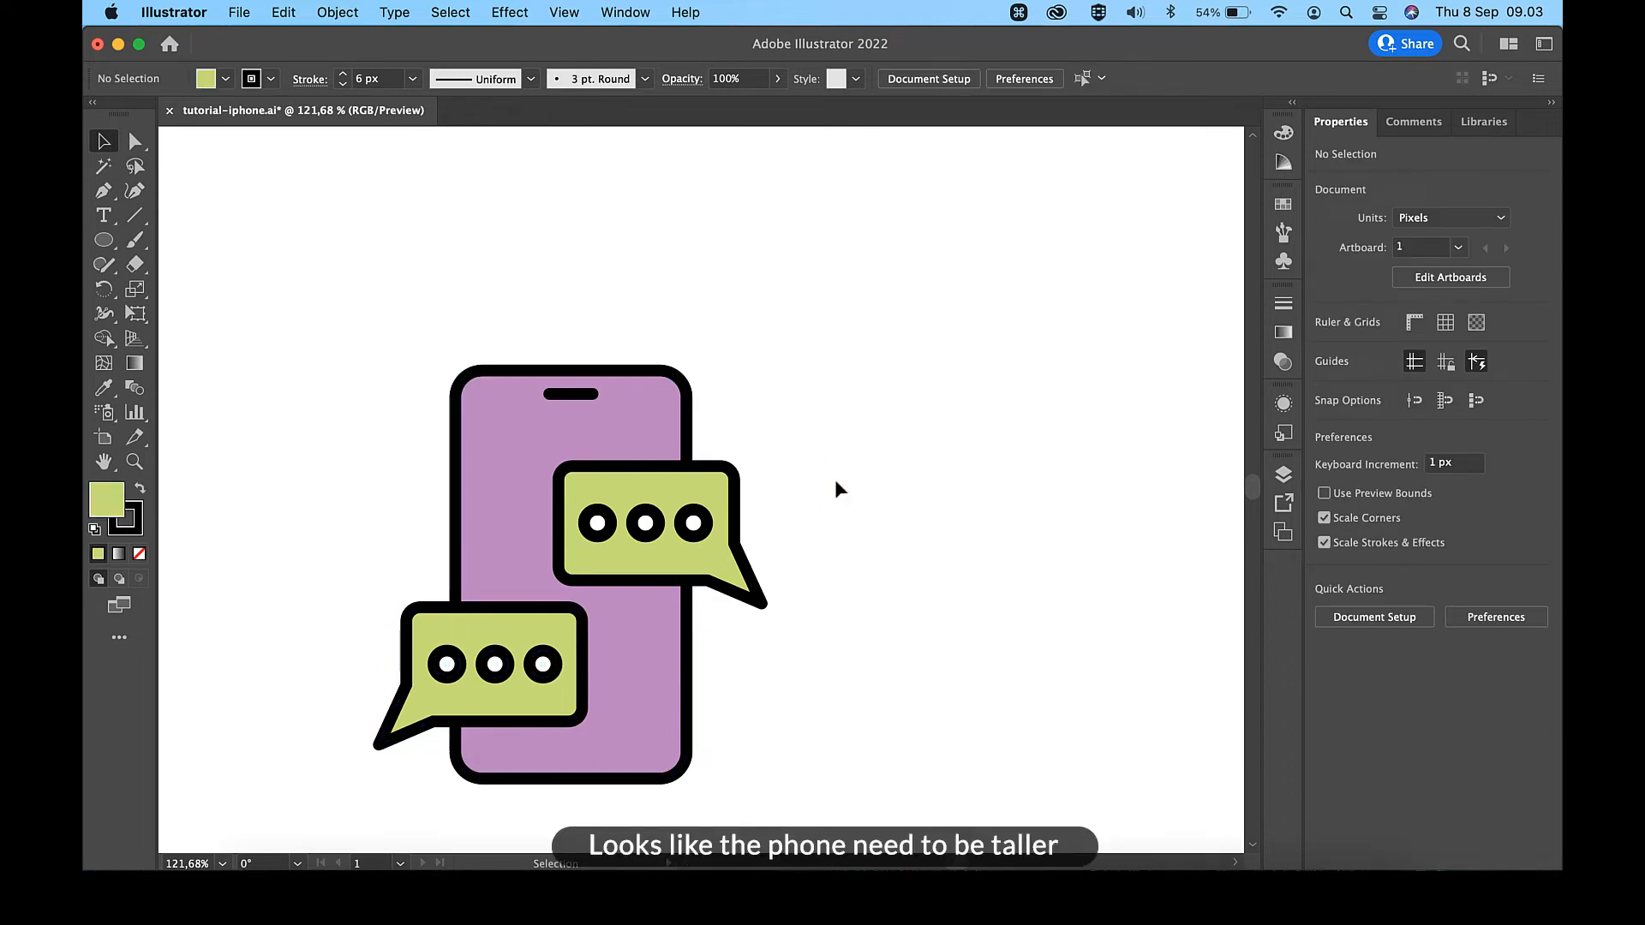
- Lengthen the phone body by moving its bottom anchor points down 16 px, to a height of about 228.6 px
scroll(835, 482, "down", 3)
key("a")
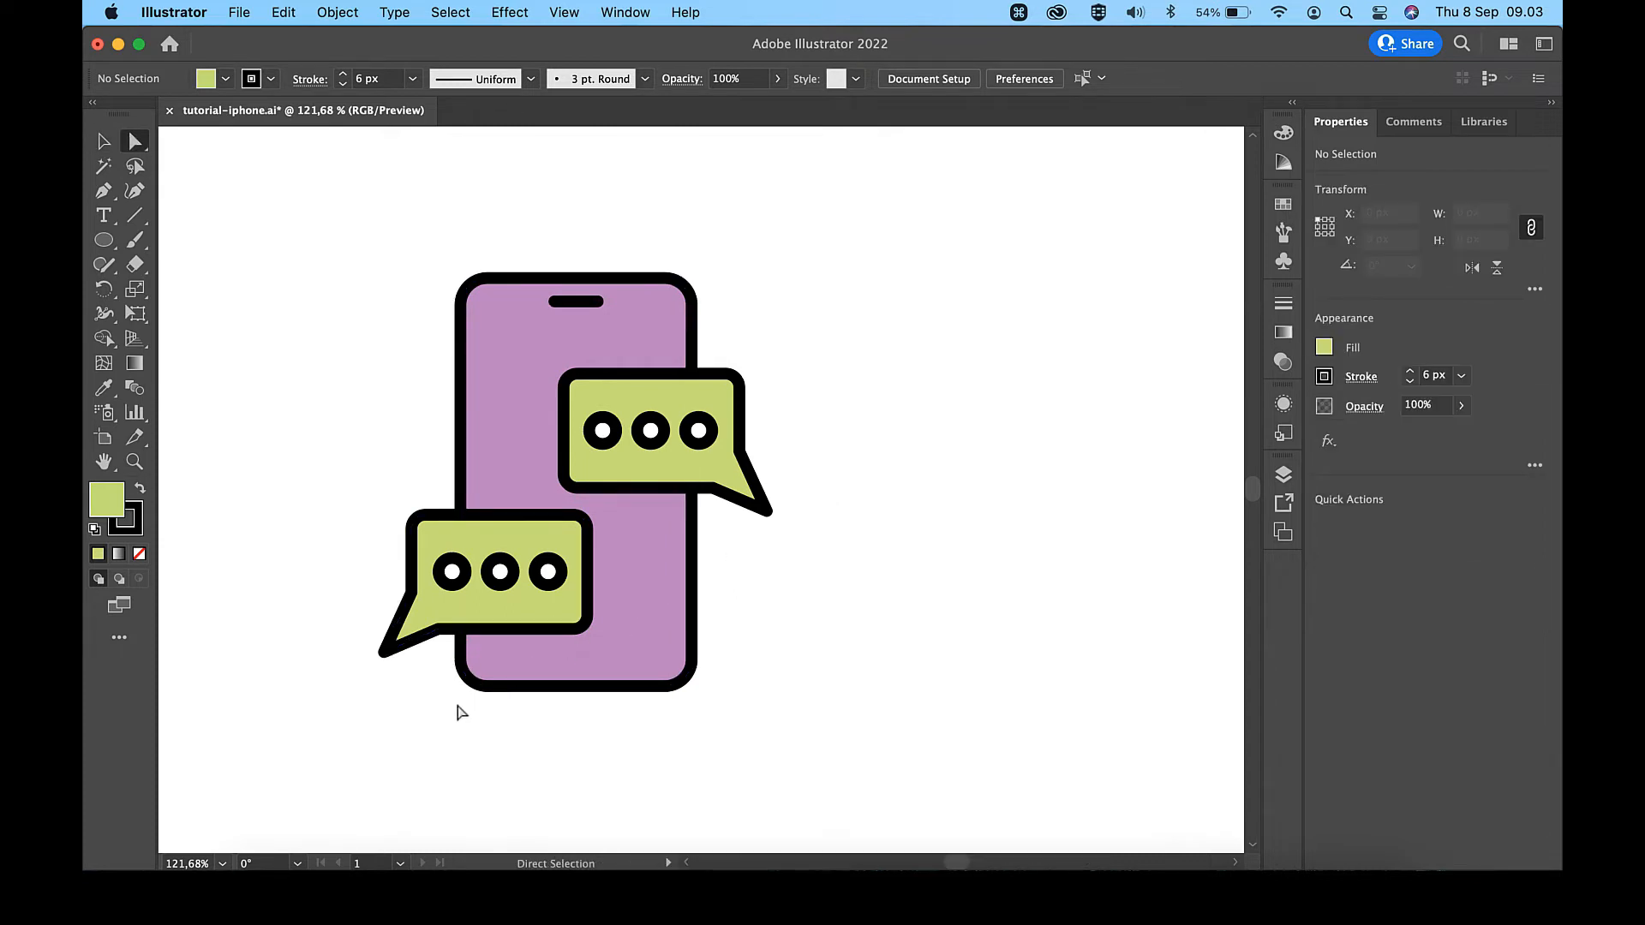
left_click_drag(444, 718, 743, 657)
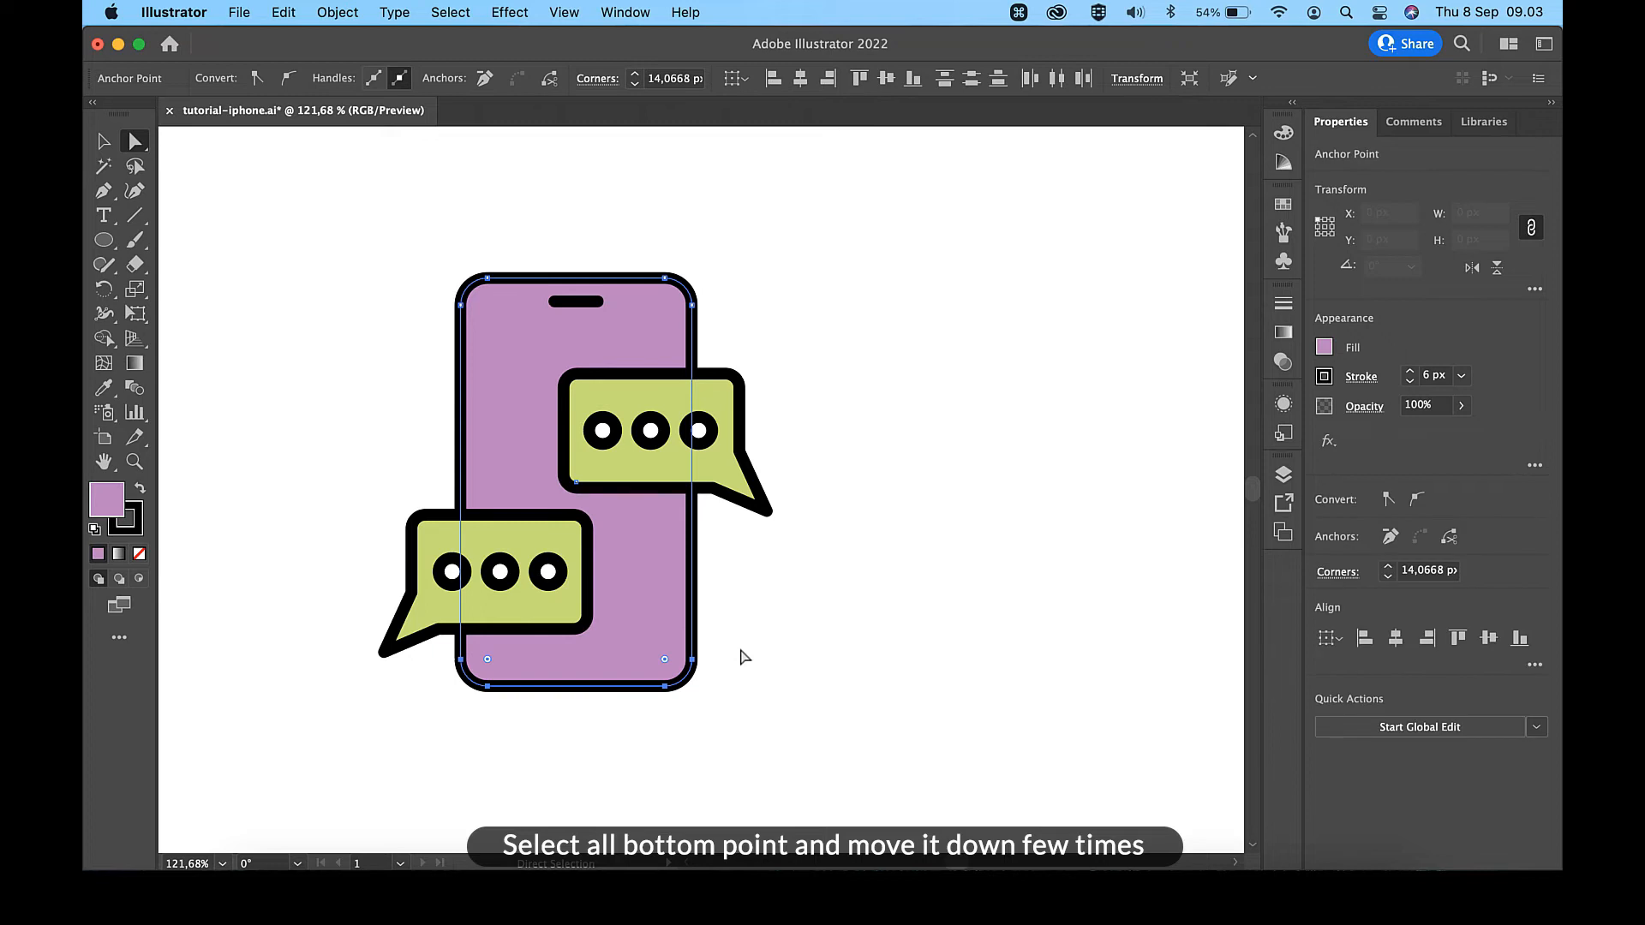
key("shift+Down")
key("shift+Down")
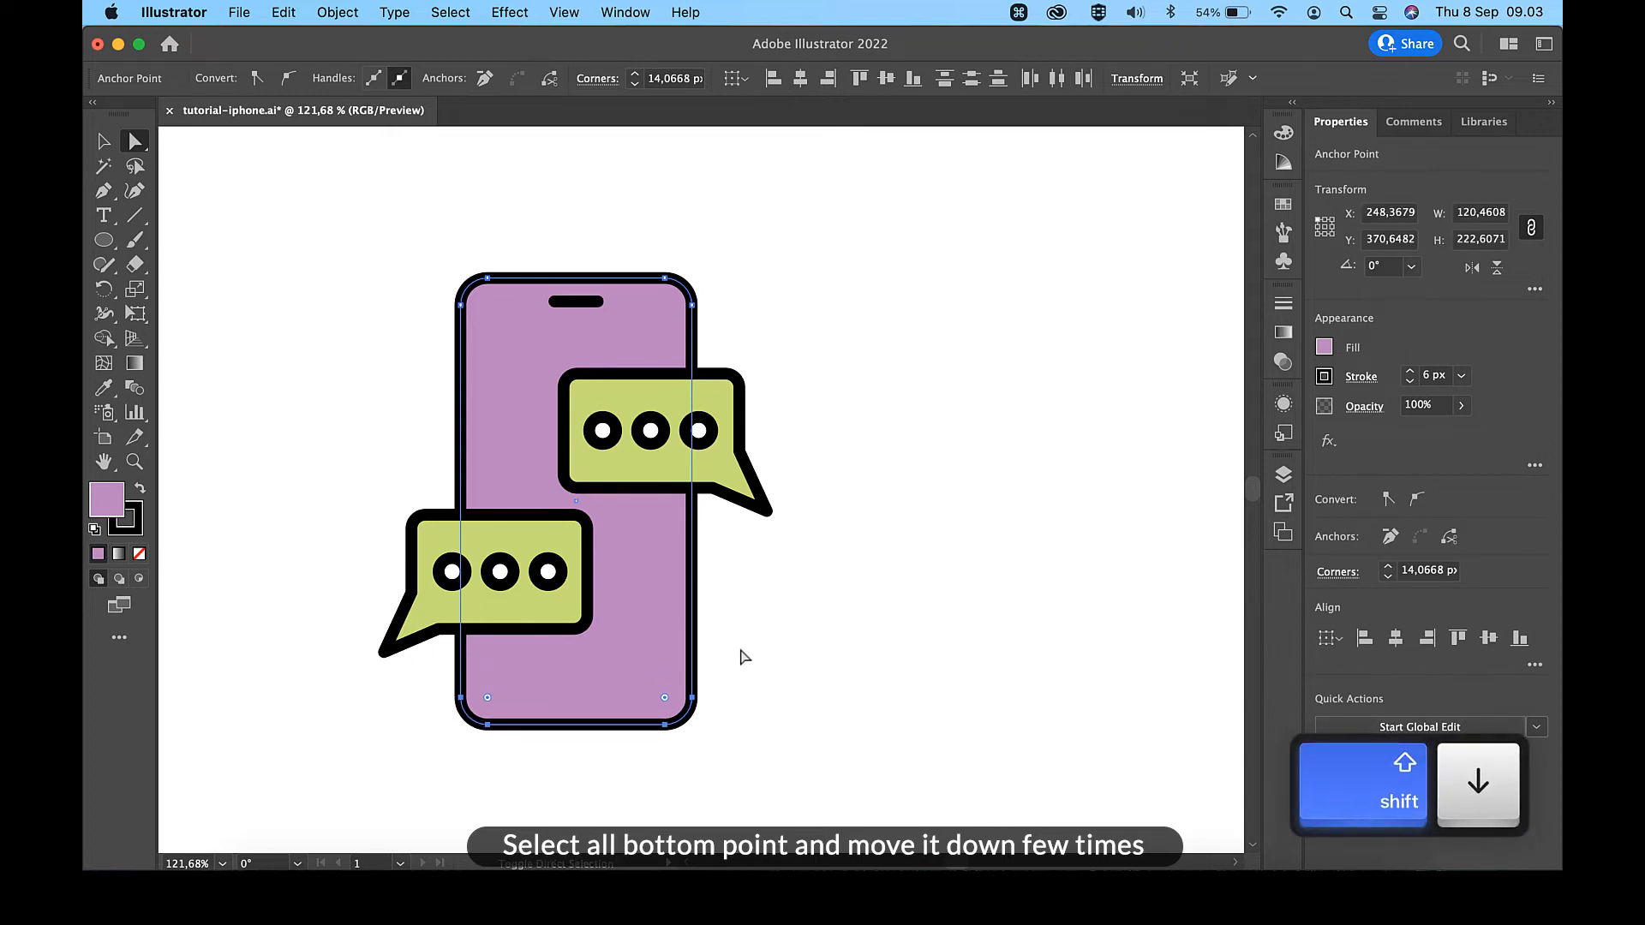
key("Up")
key("Up")
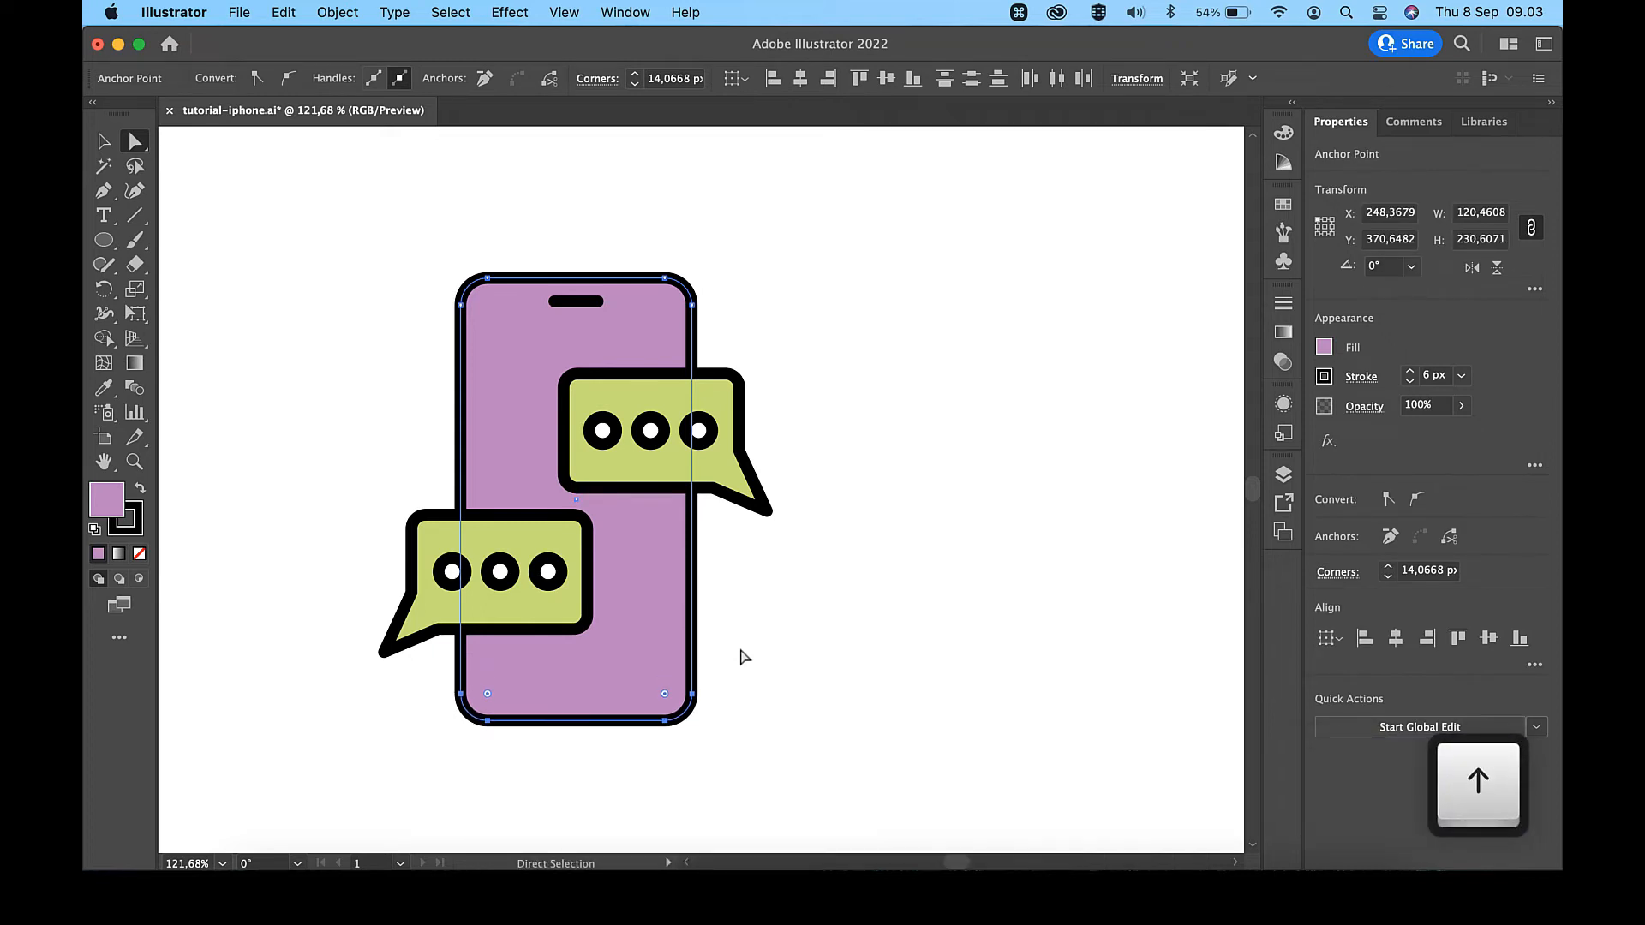
key("Up")
key("Up")
key("v")
left_click(824, 593)
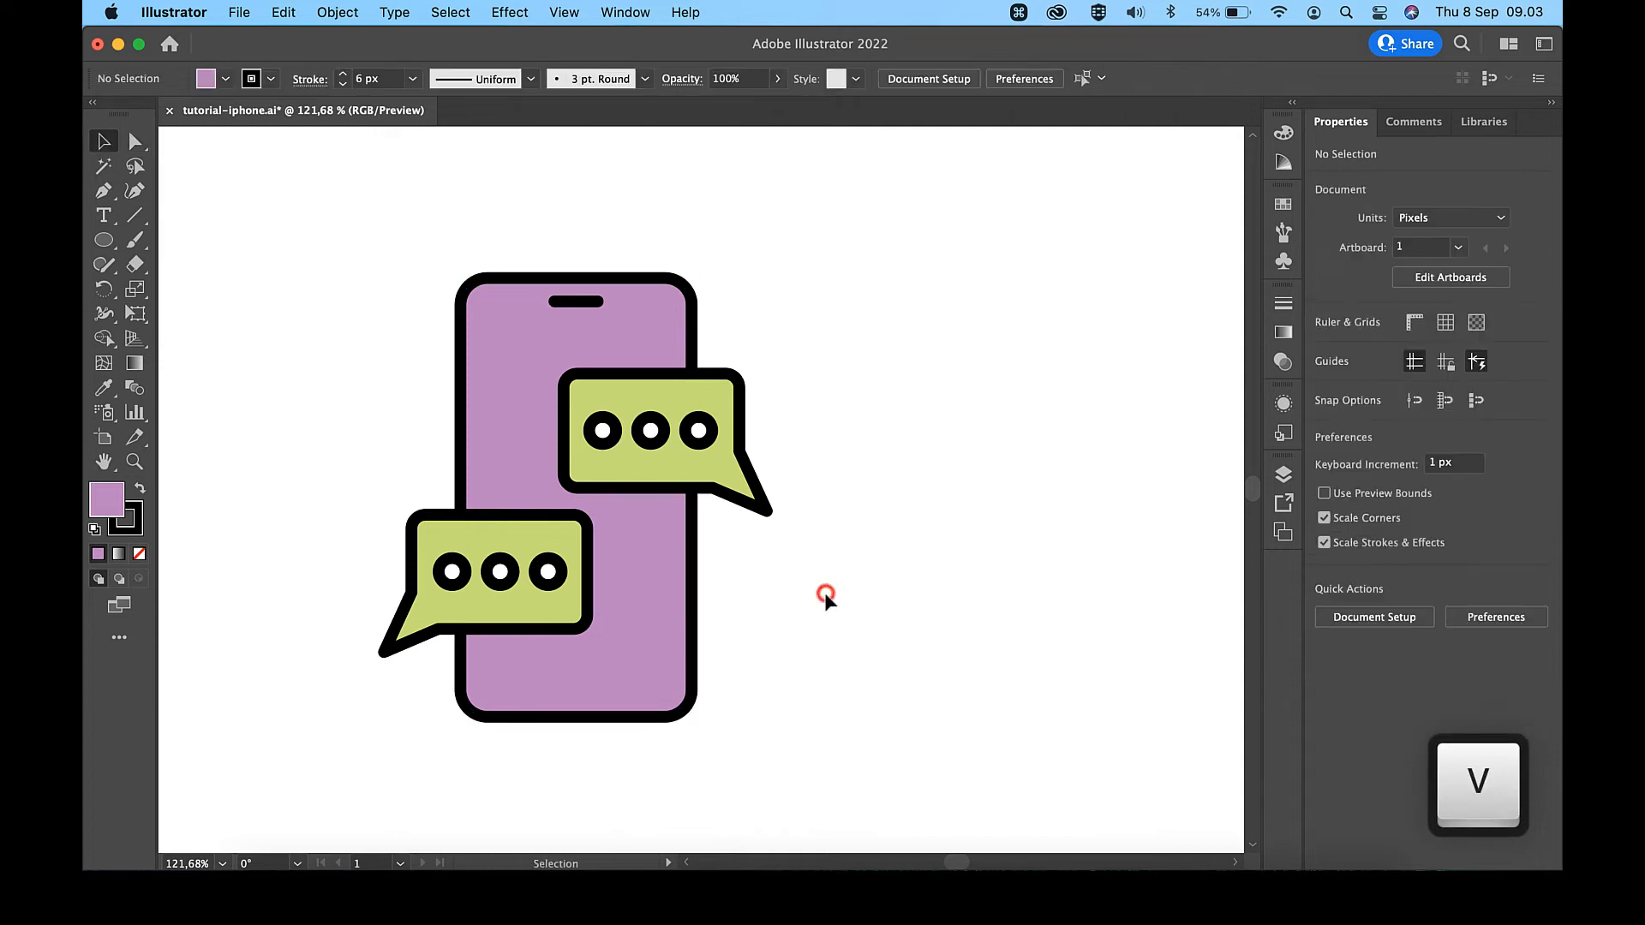
- Fill the lower-left speech bubble with the blue #46B1D9 sampled from the palette using the Eyedropper
scroll(824, 593, "down", 5)
scroll(824, 593, "up", 2)
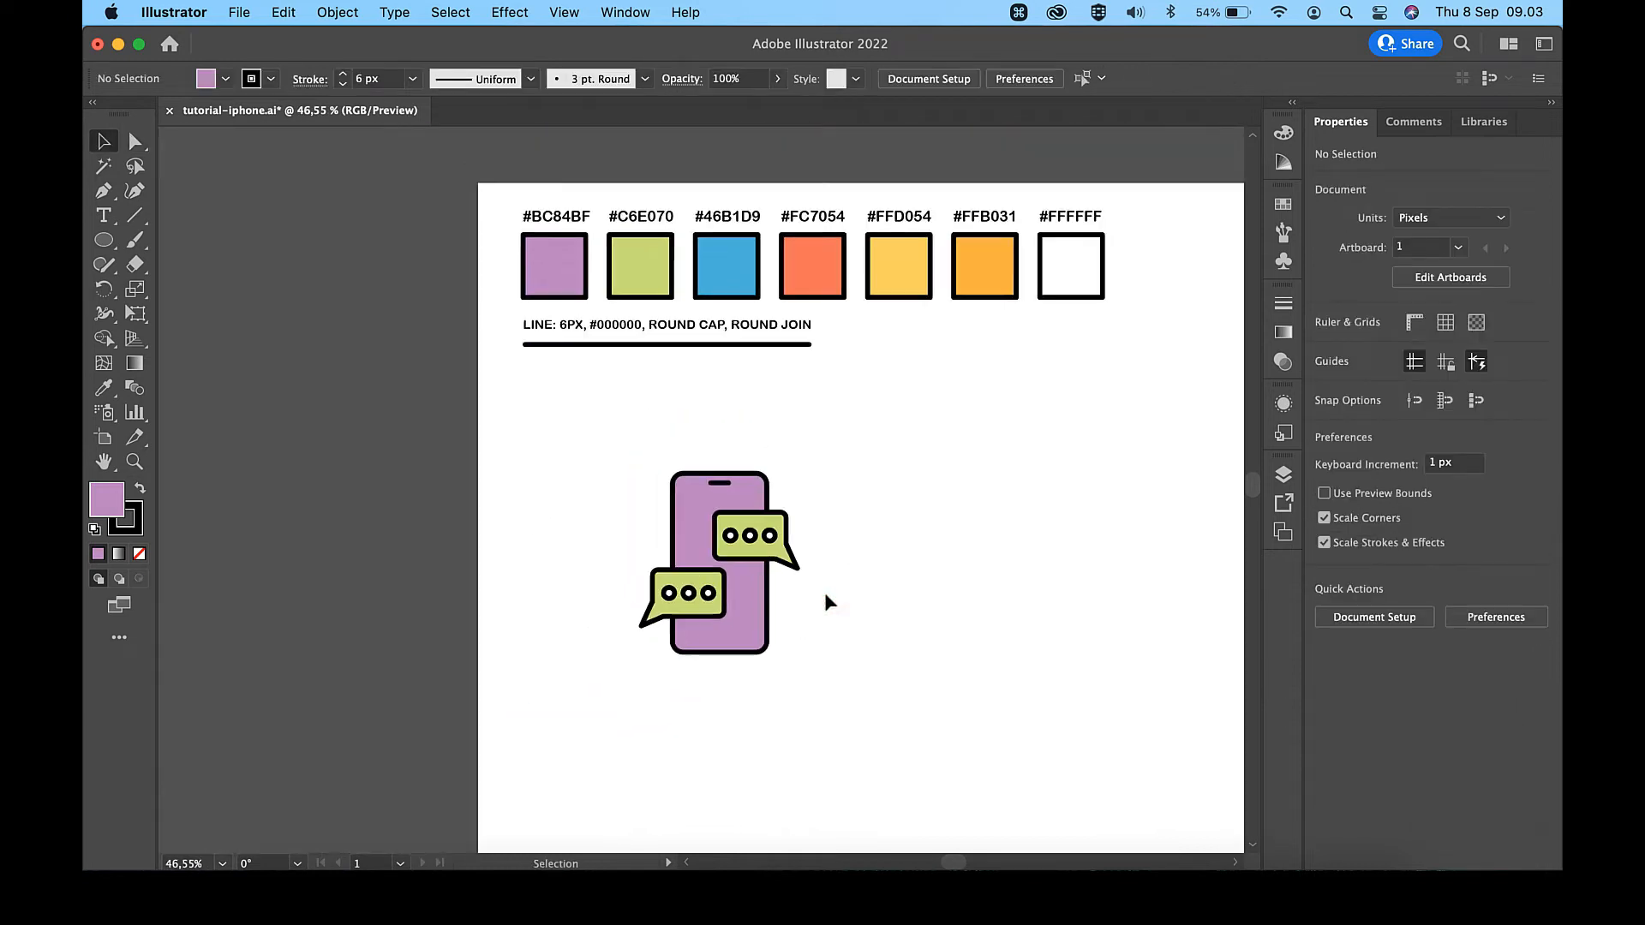
left_click(698, 610)
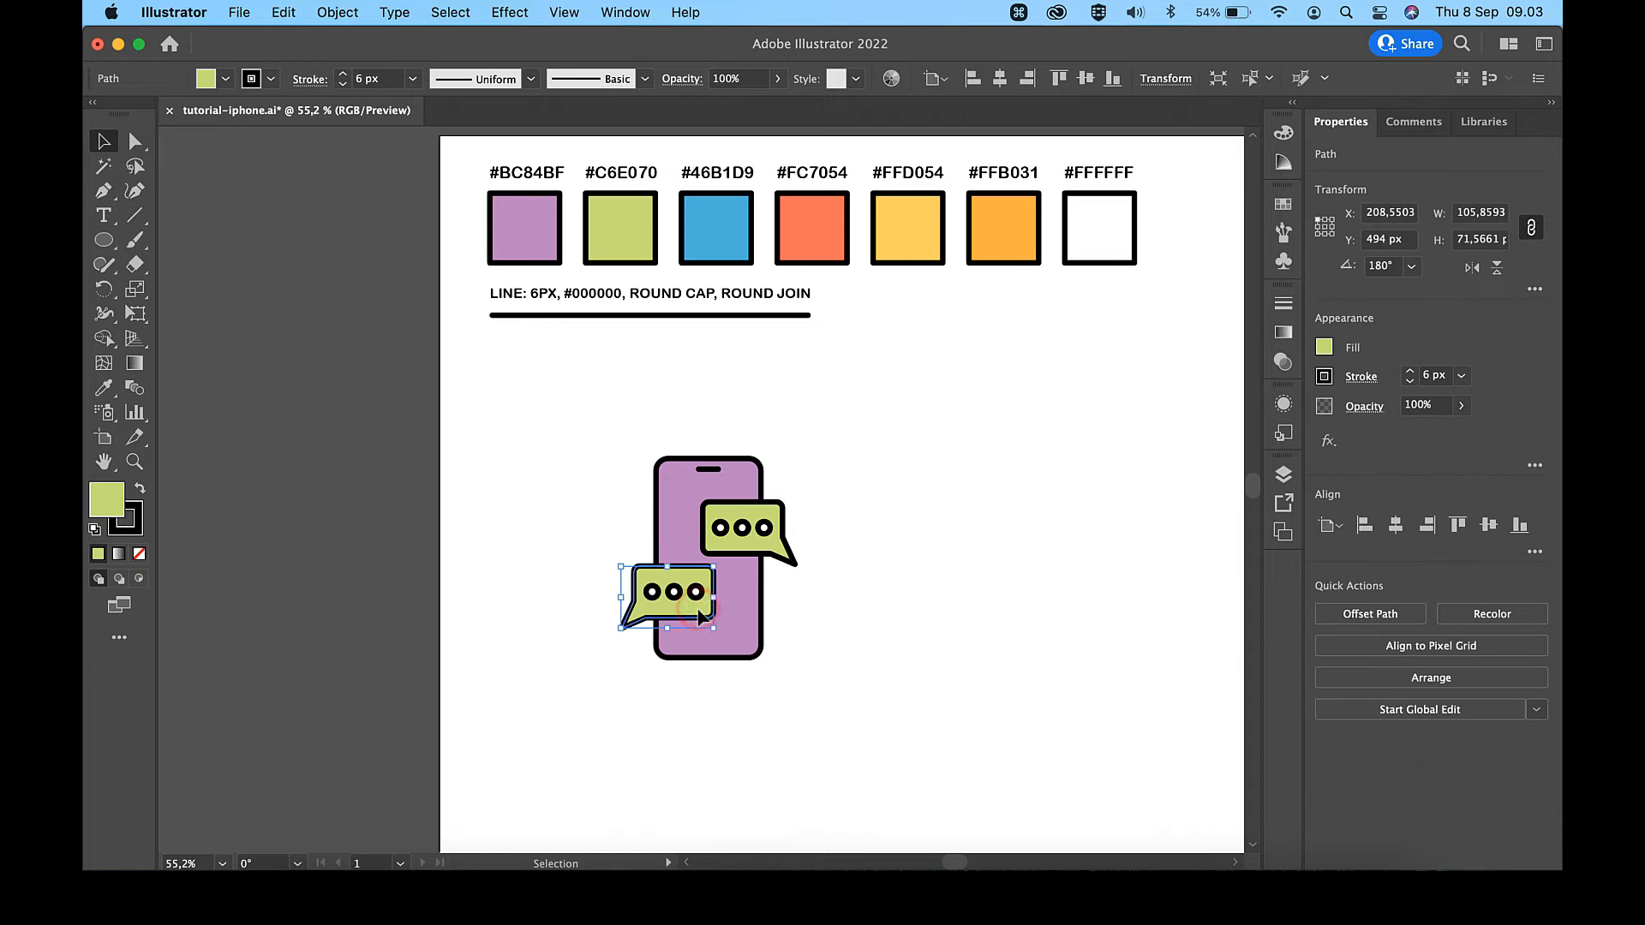
key("i")
left_click(716, 238)
key("v")
left_click(896, 519)
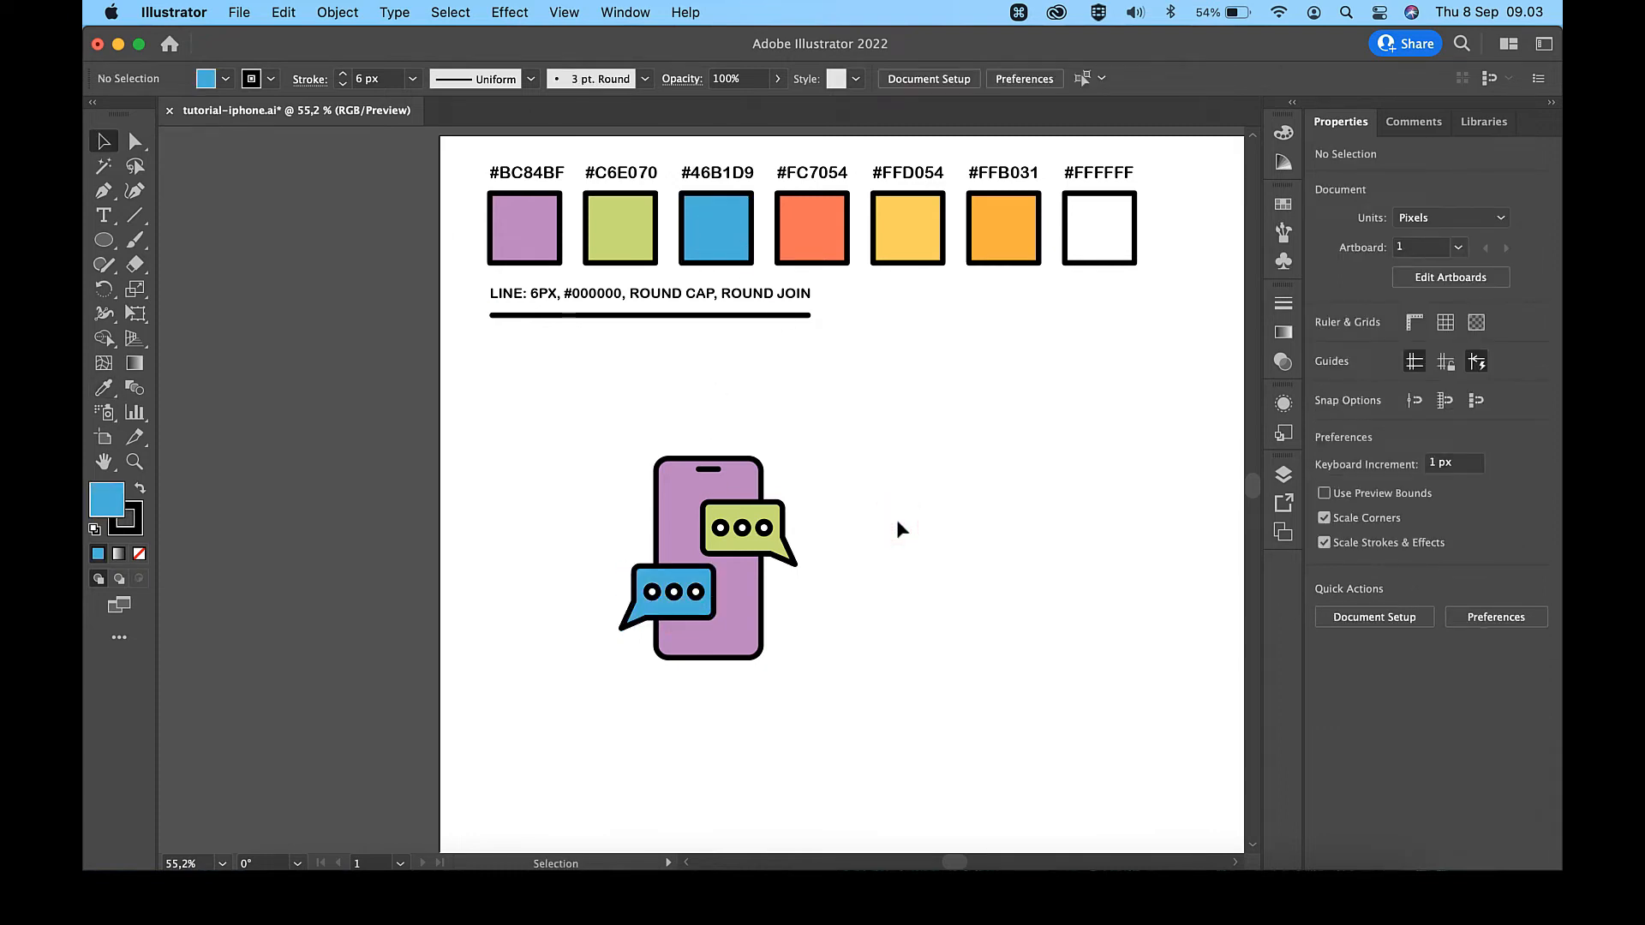
- Create an inner outline of the phone body using Offset Path with an offset of -6 px
scroll(896, 520, "up", 8)
left_click(426, 459)
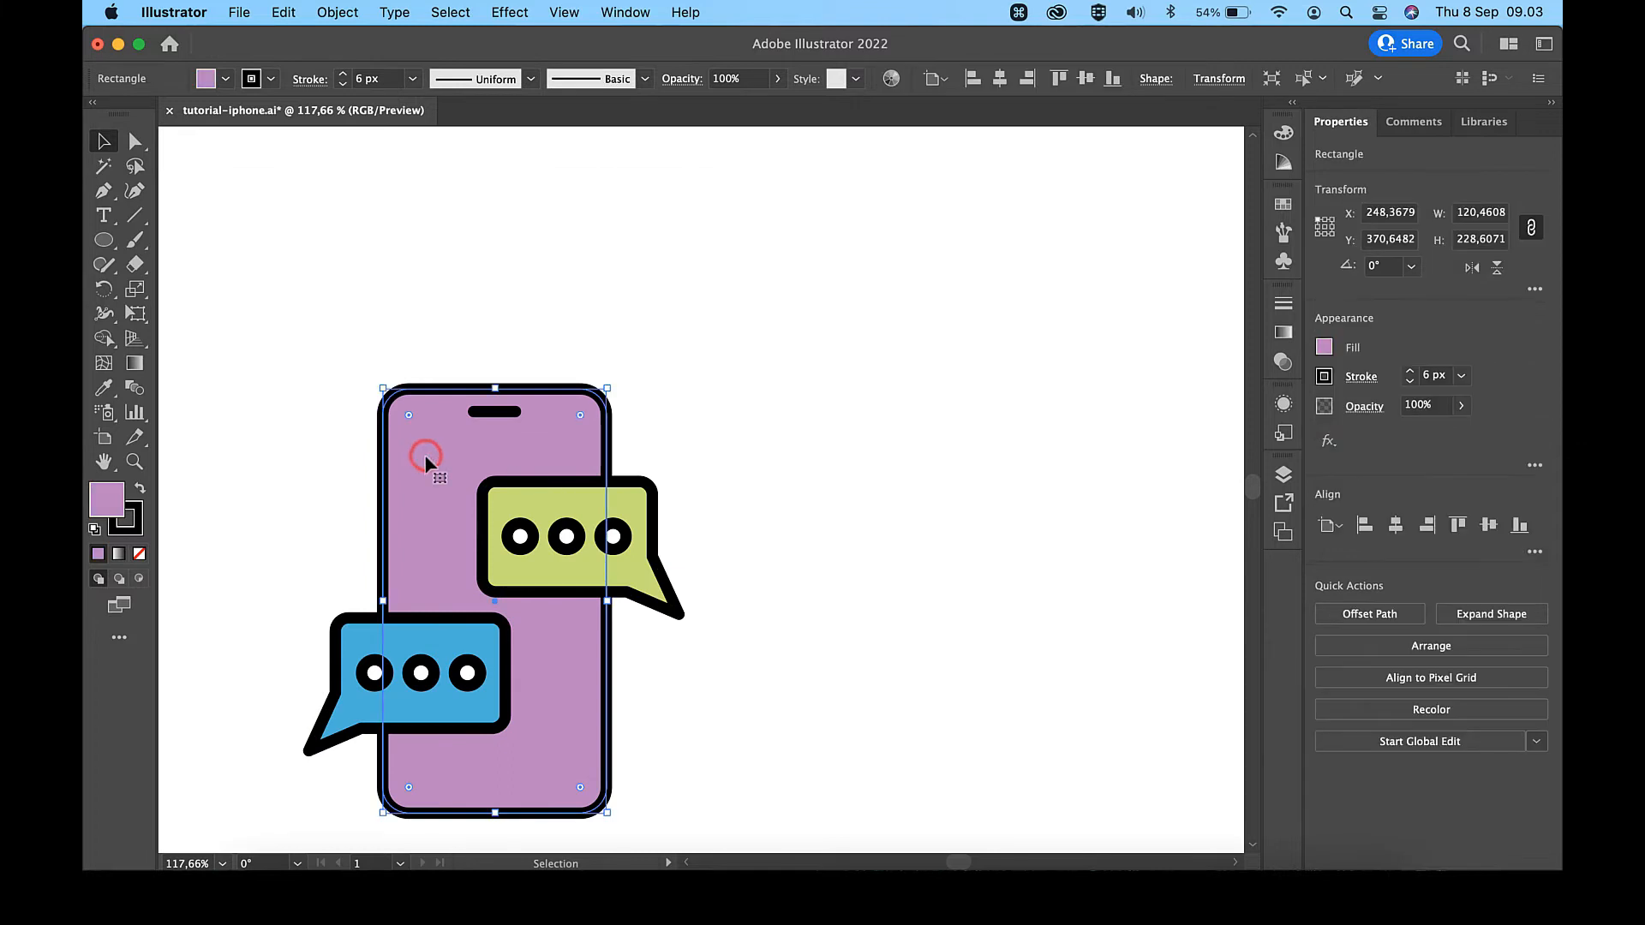
left_click(330, 12)
mouse_move(420, 528)
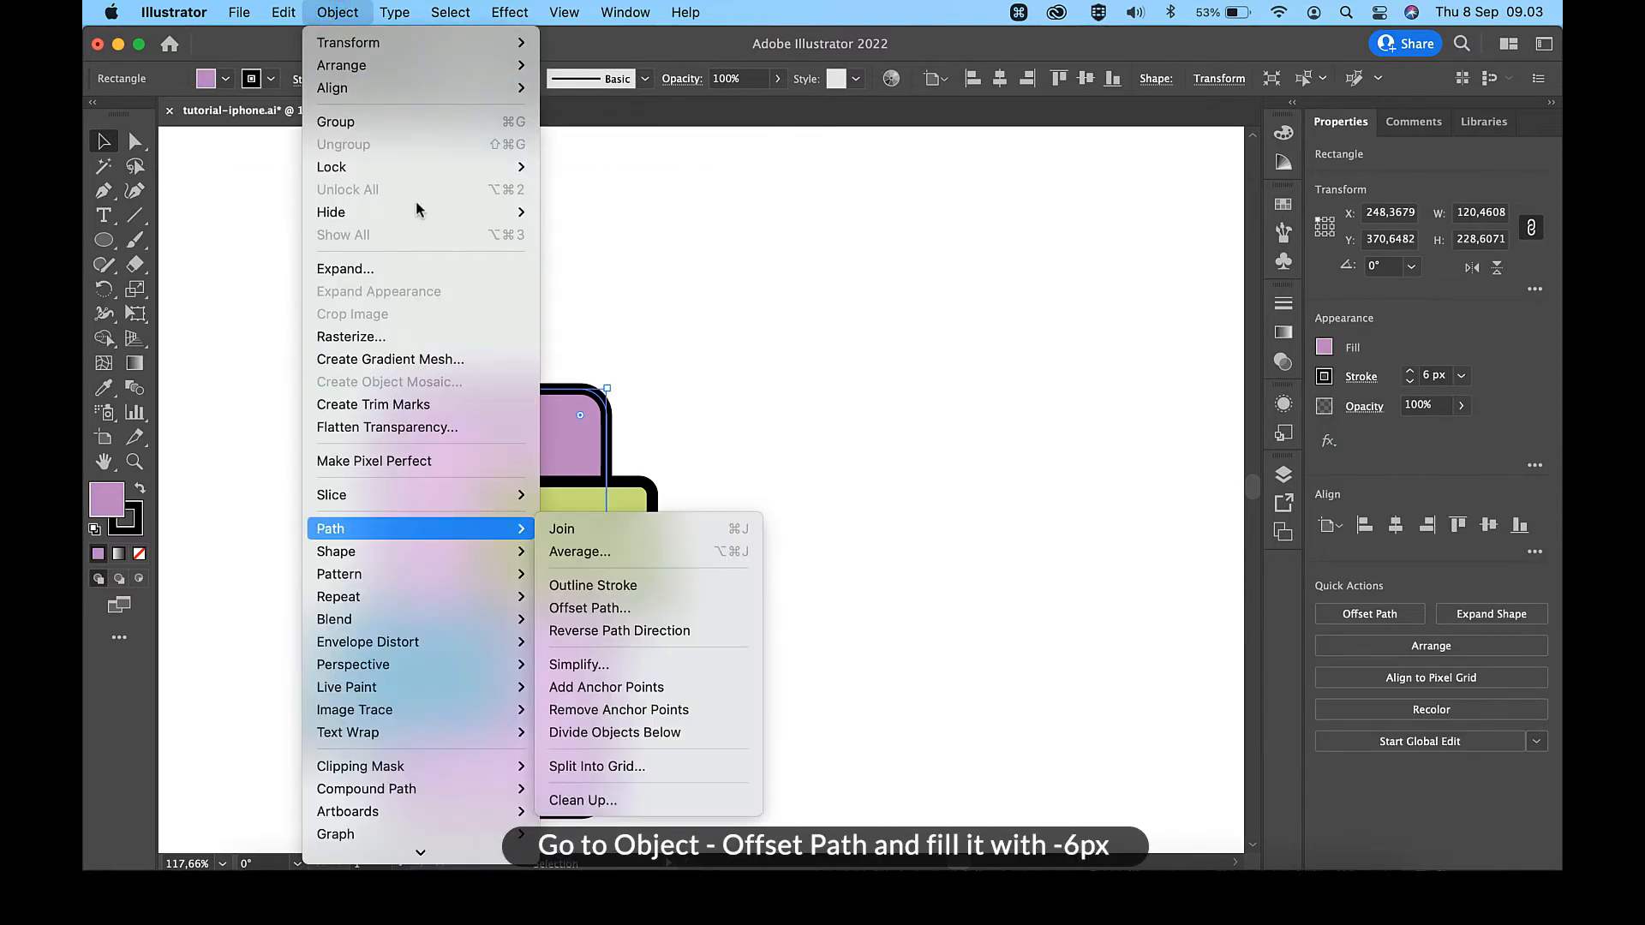
left_click(612, 616)
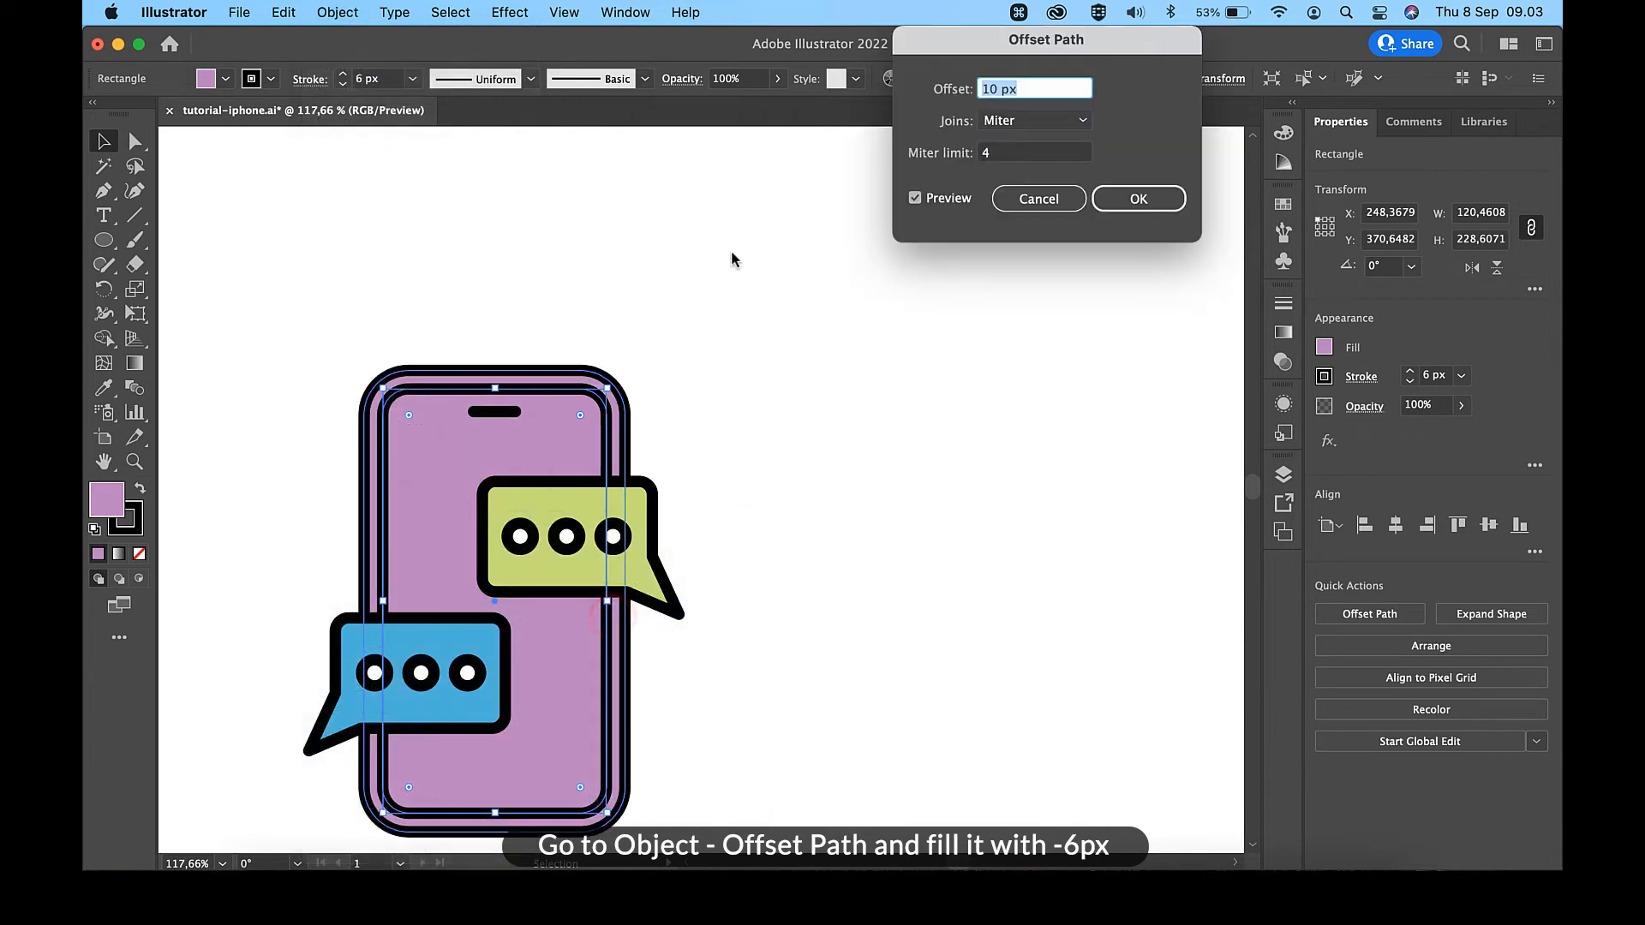
type("-6")
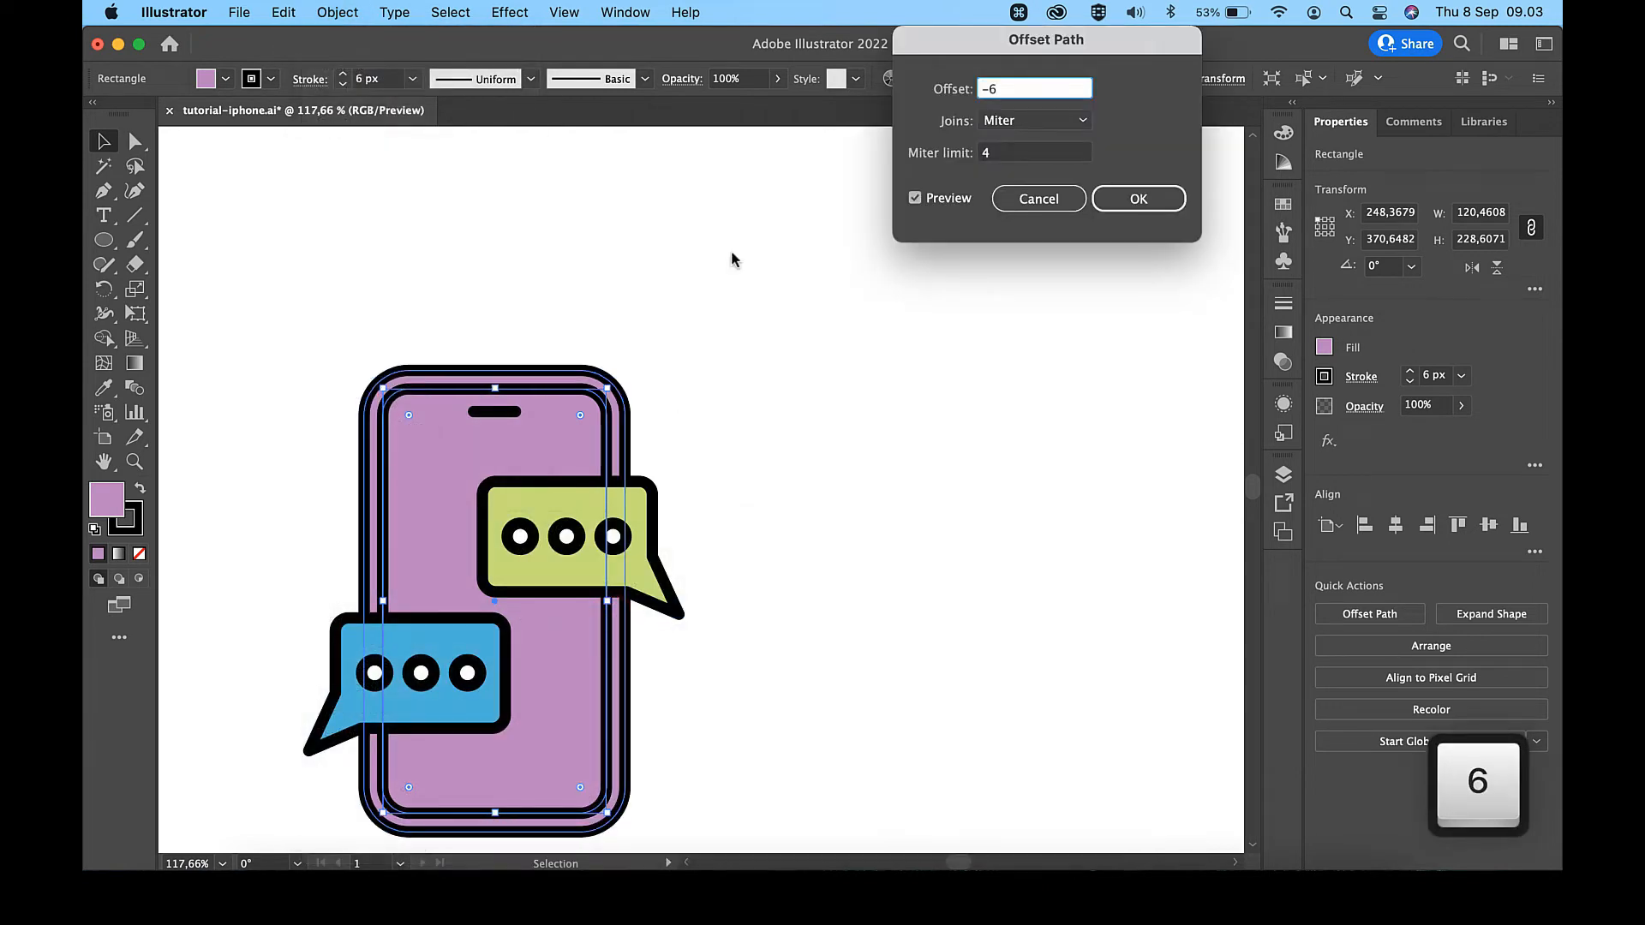
left_click(1143, 202)
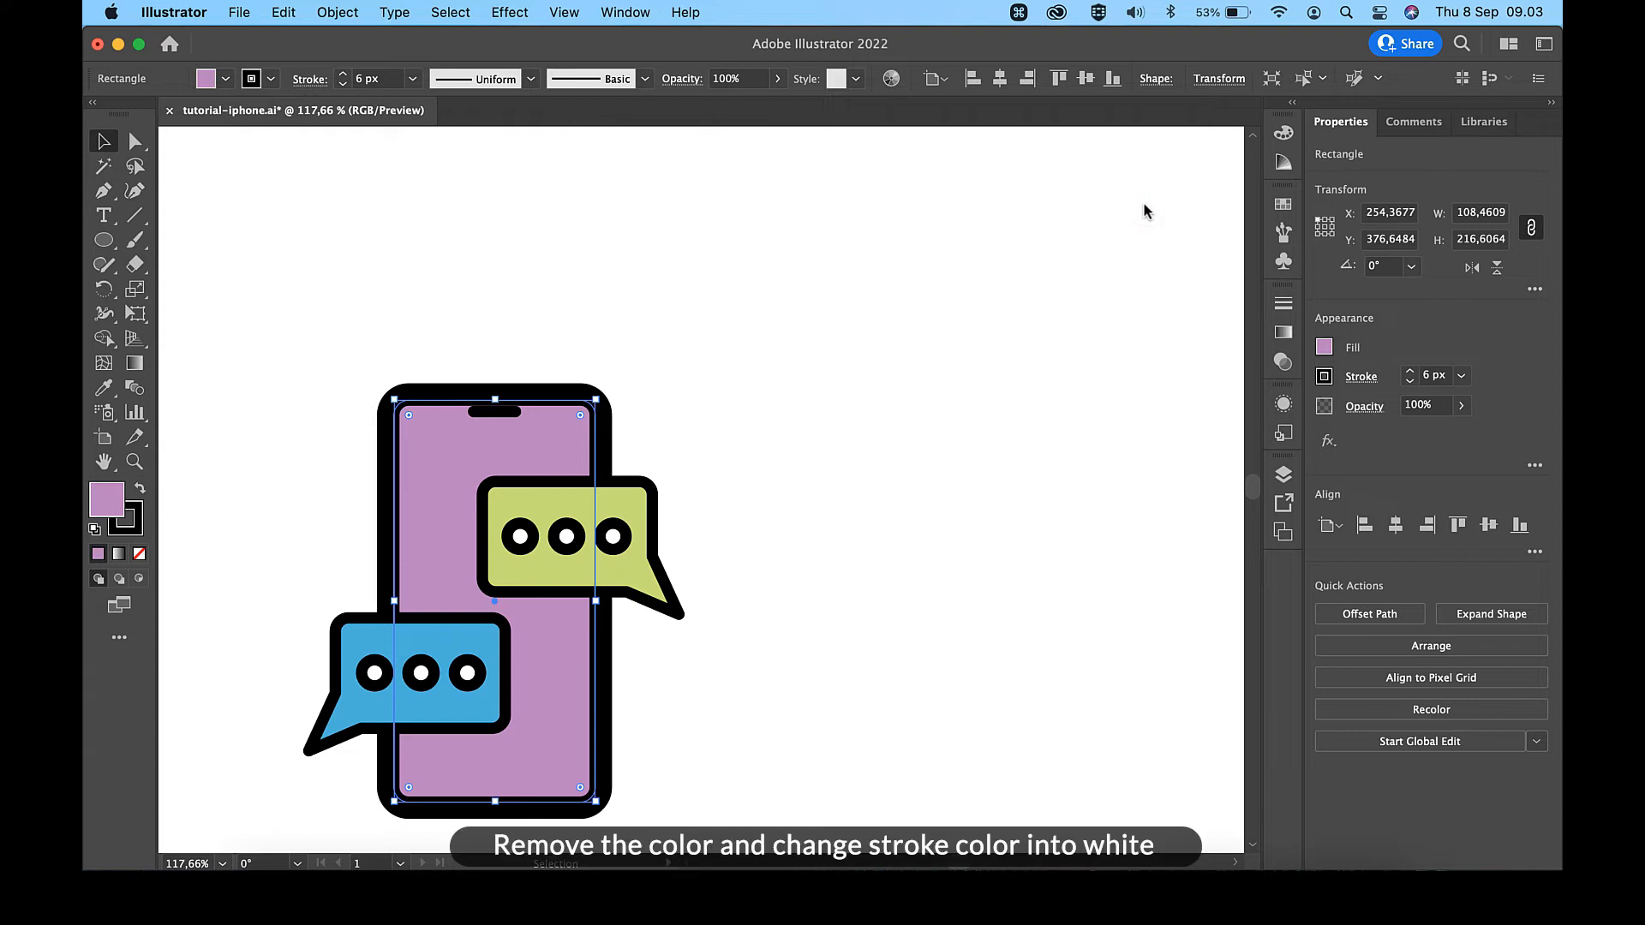
- Remove the inner outline's fill and set its stroke colour to white #ffffff
left_click(140, 555)
double_click(135, 526)
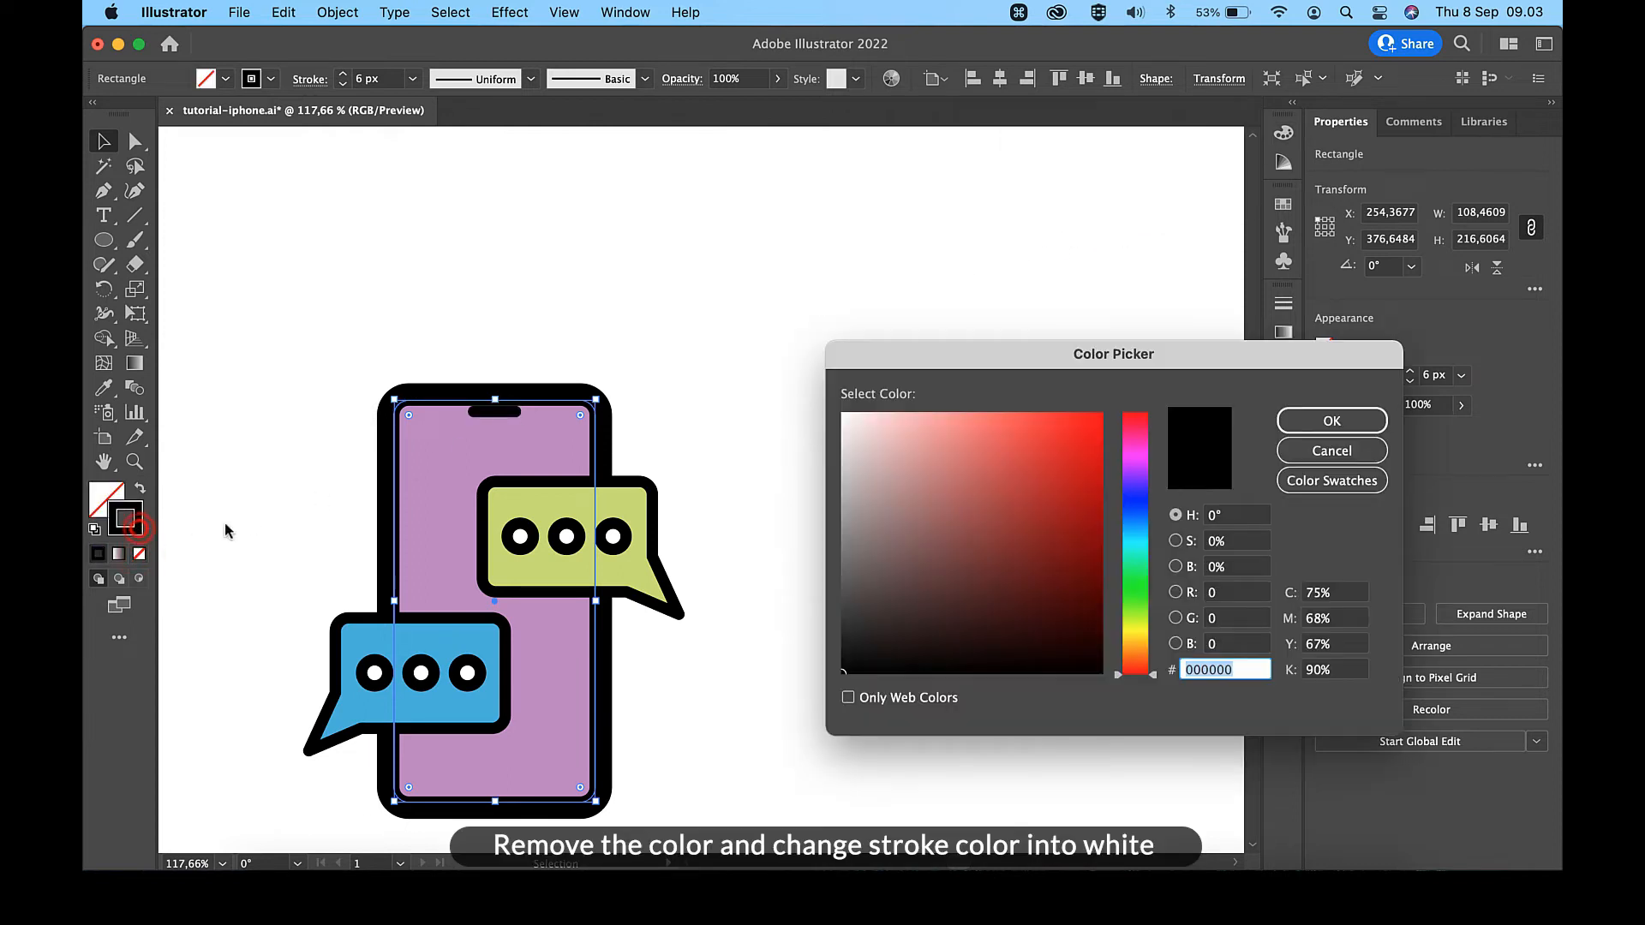
type("ffffff")
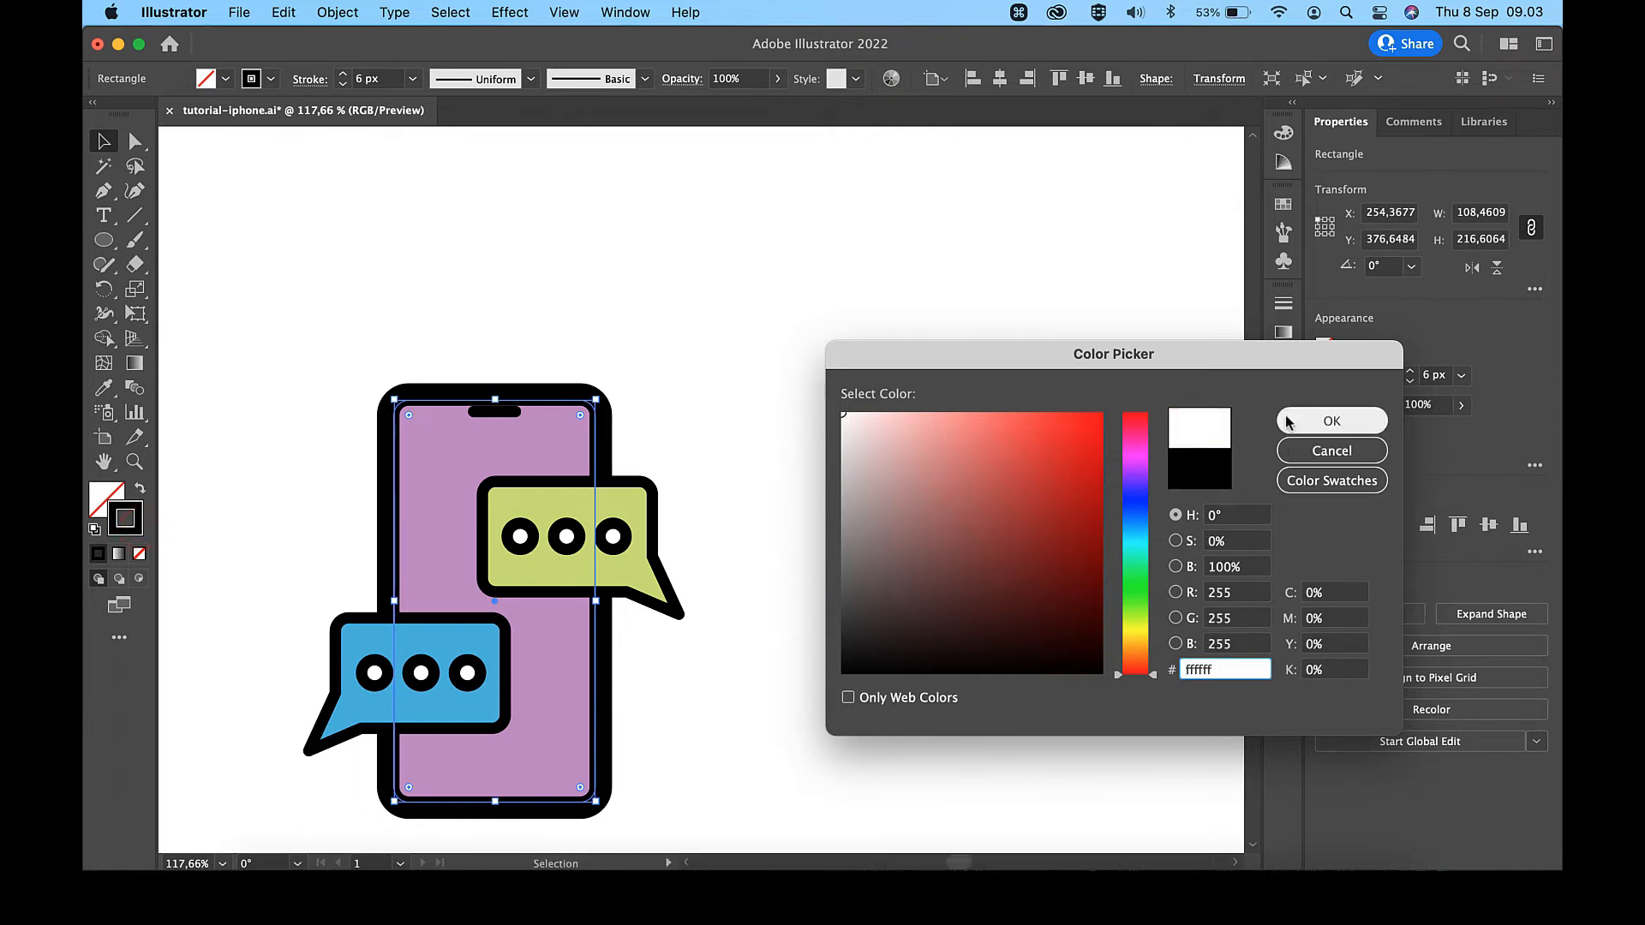
left_click(1331, 420)
- Add anchor points to the white outline near the phone's top-left corner, one on the left edge and three along the top edge
scroll(300, 390, "up", 5)
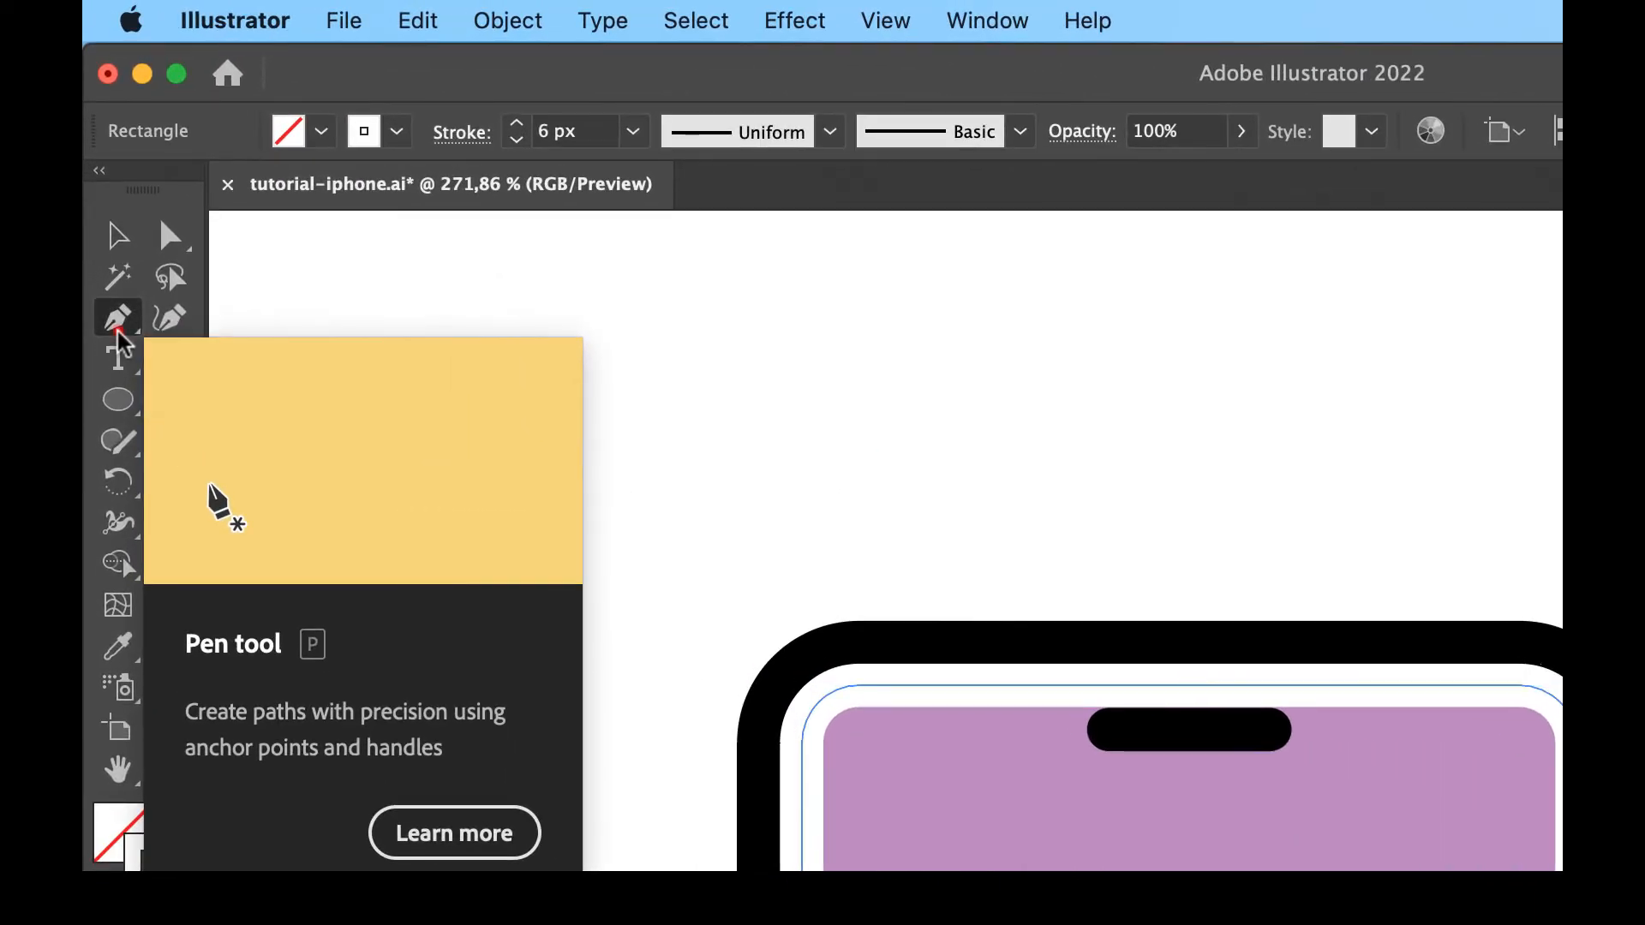
left_click(104, 198)
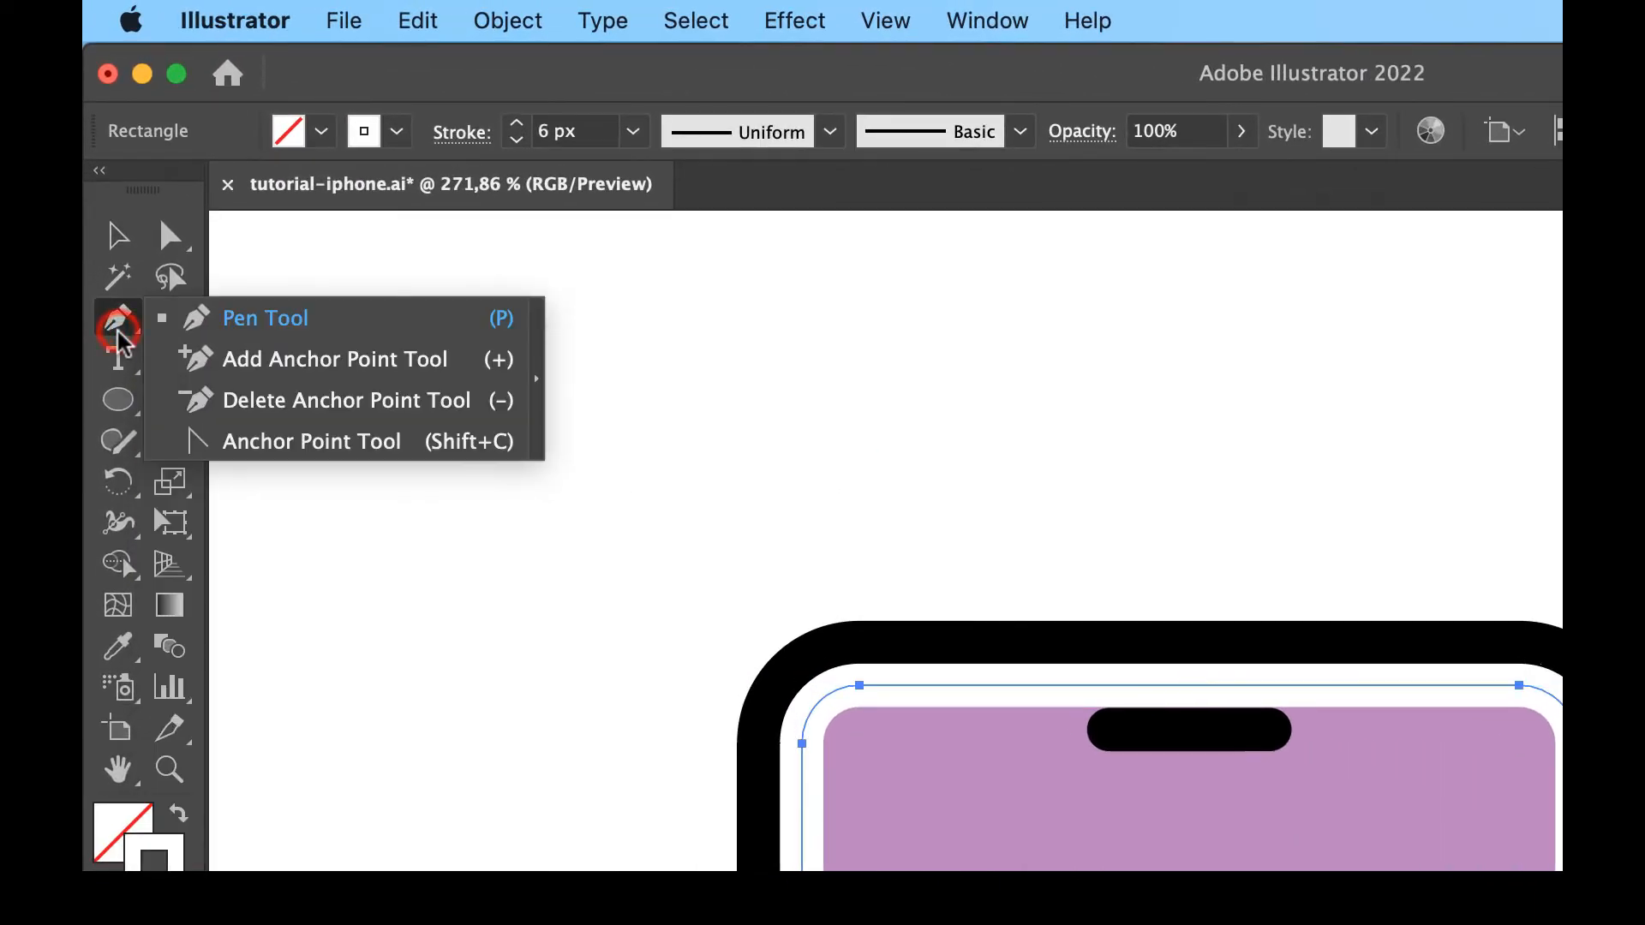
left_click(255, 366)
scroll(249, 366, "up", 5)
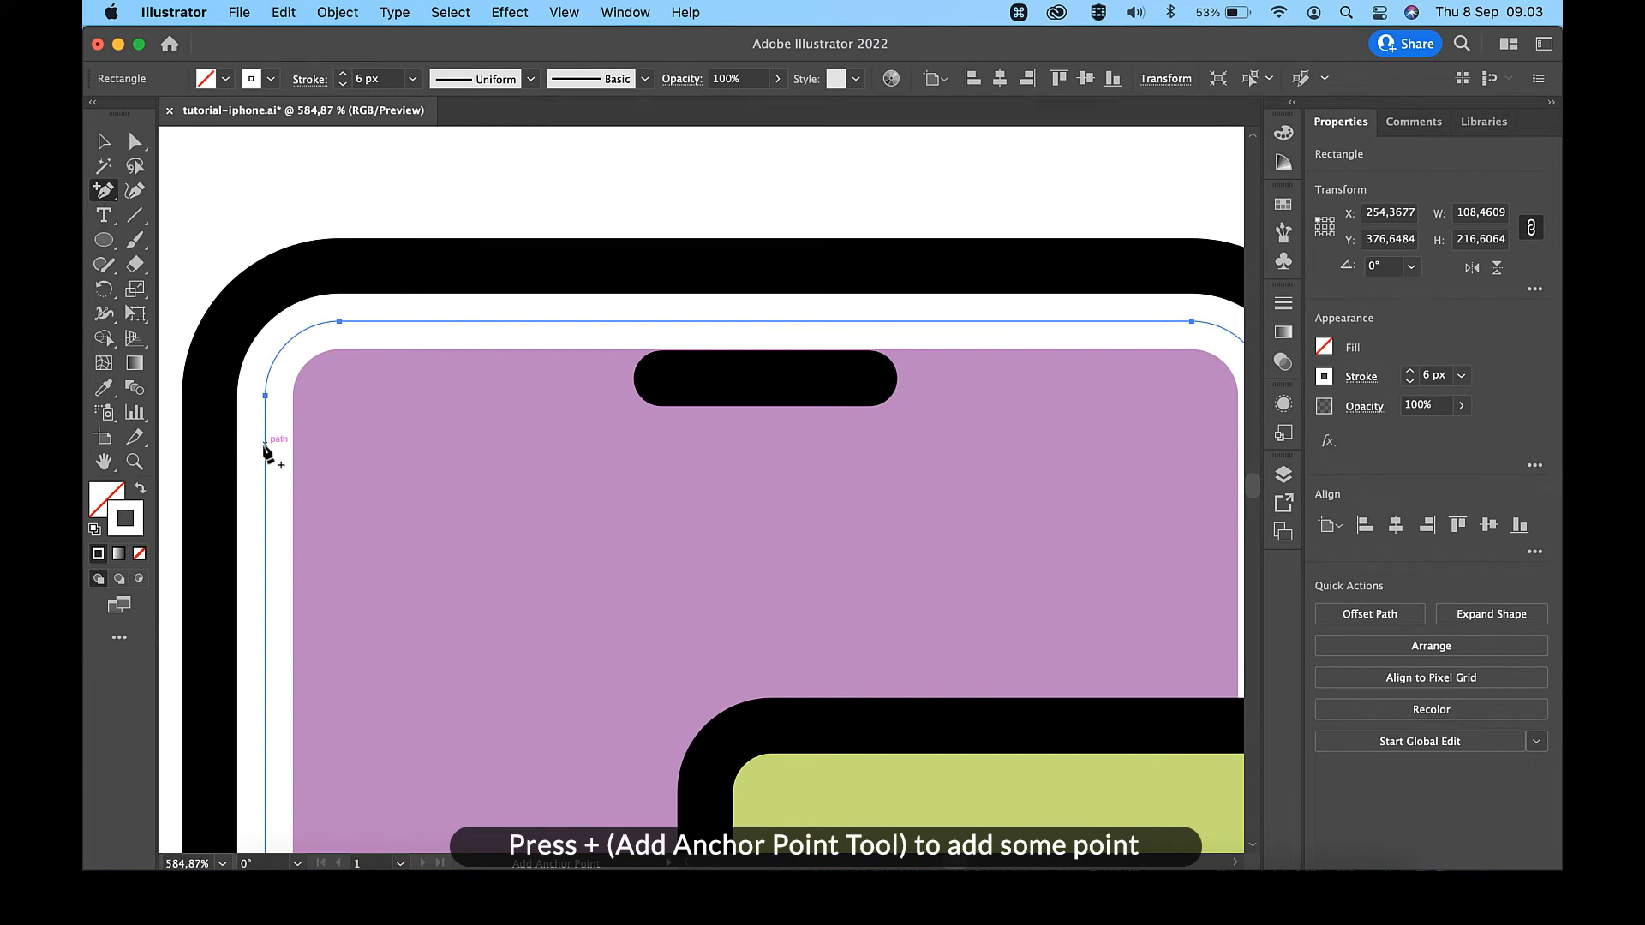
left_click(265, 443)
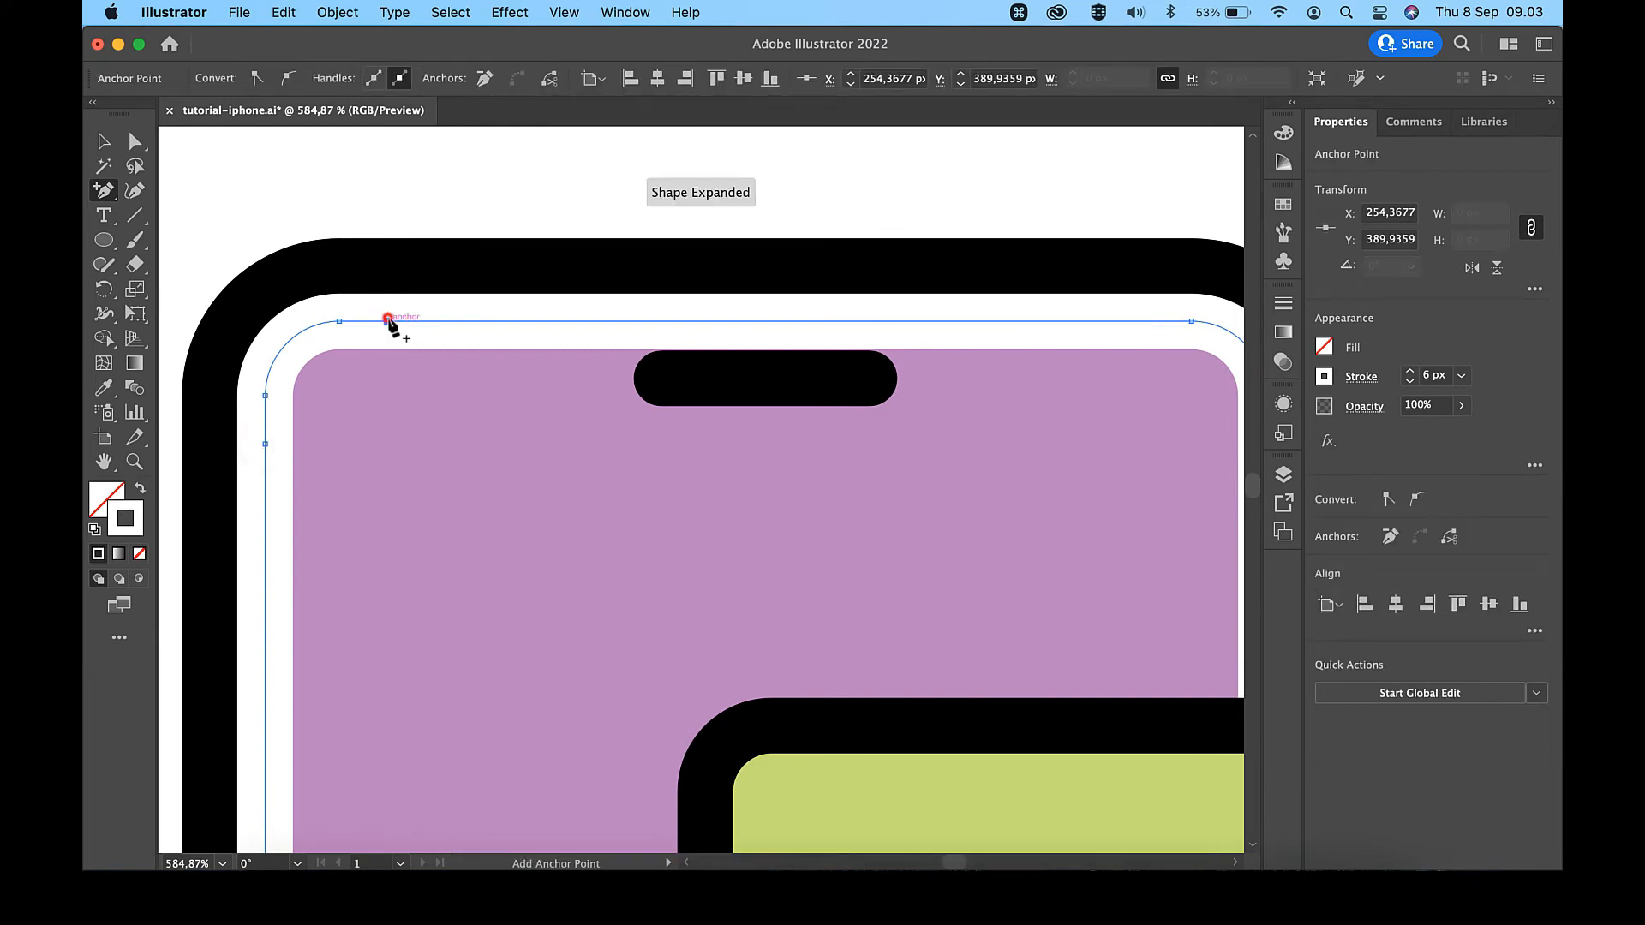
left_click(387, 320)
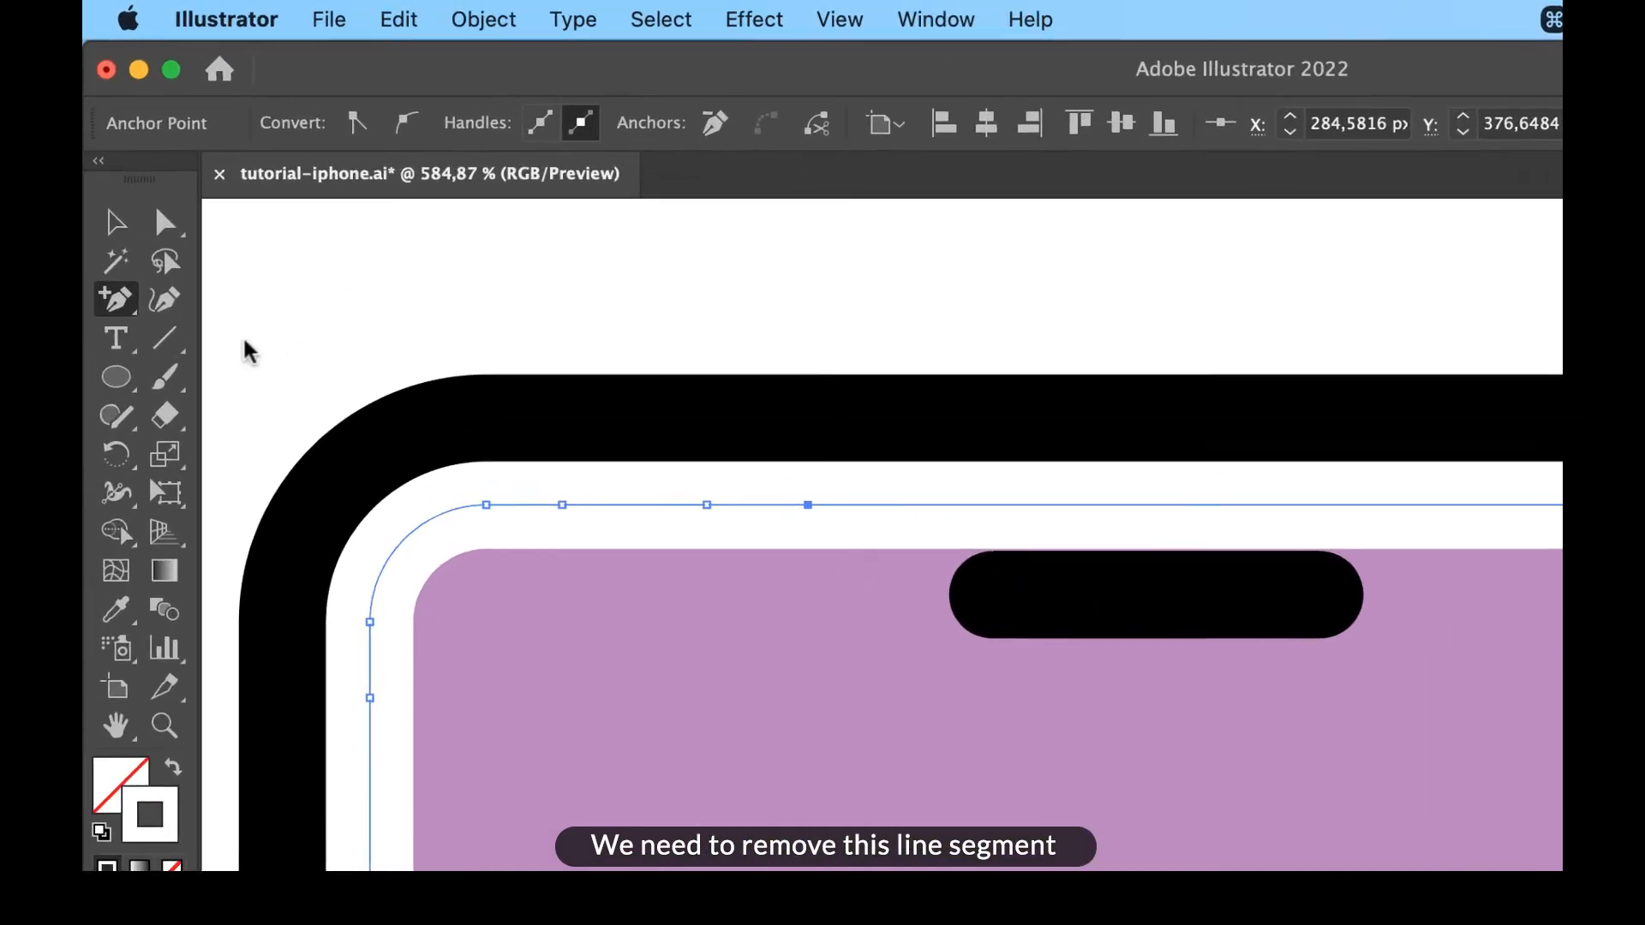
- Delete the white outline's segment between the first two added points on the top edge, using the Anchor Point tool
left_click(106, 196)
left_click(283, 440)
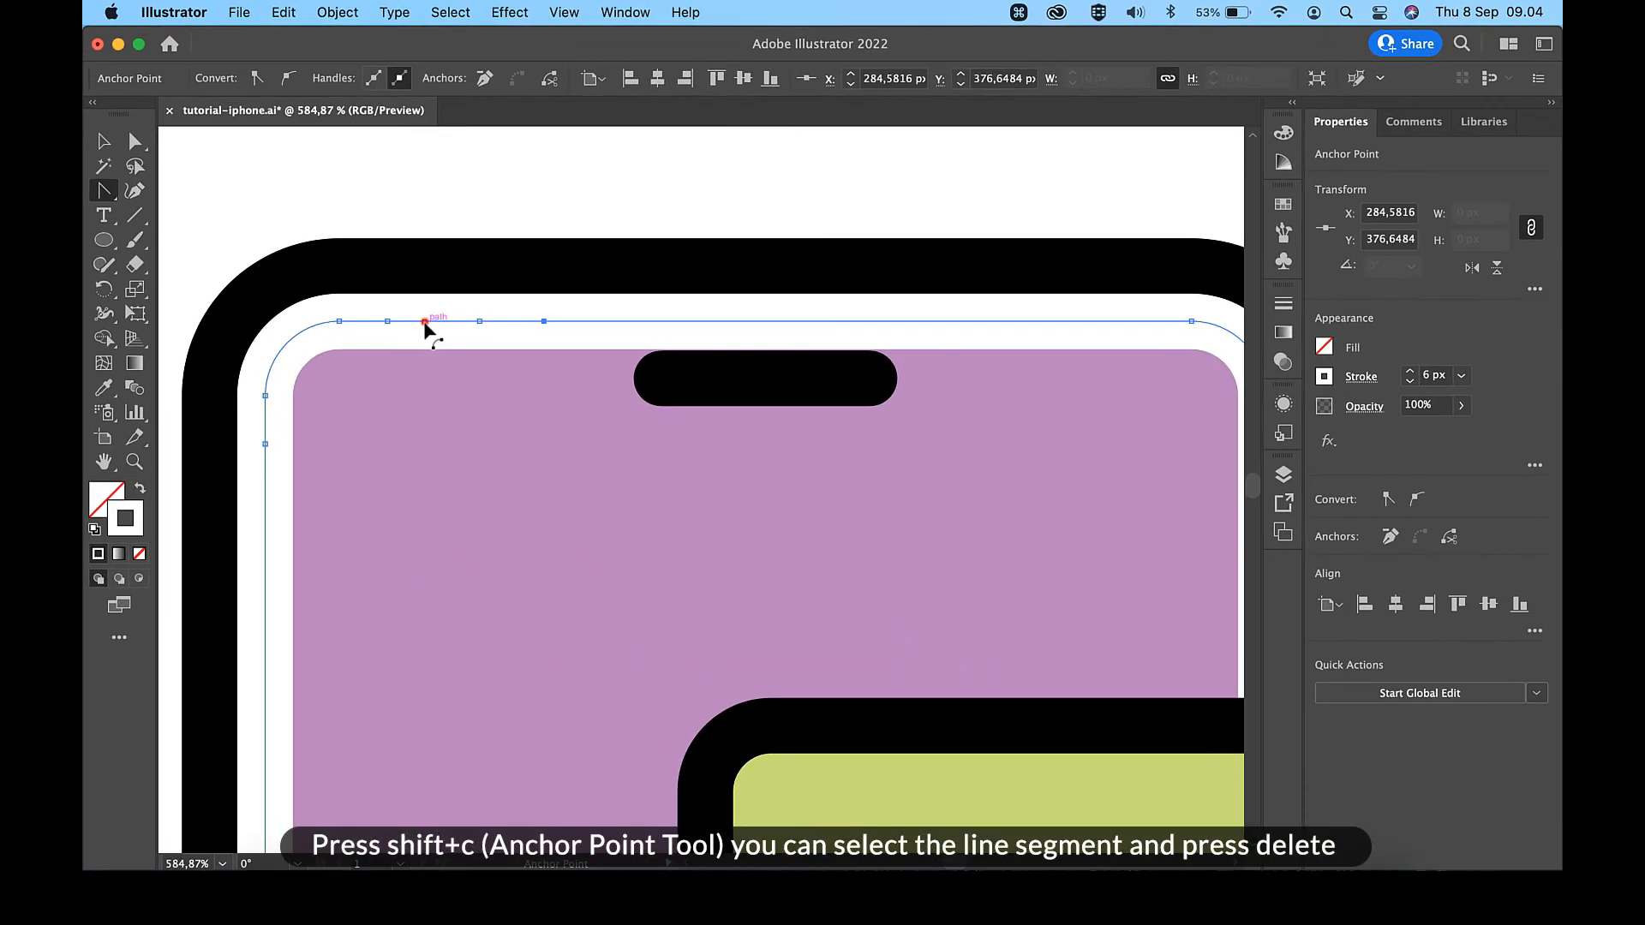
left_click(424, 321)
key("BackSpace")
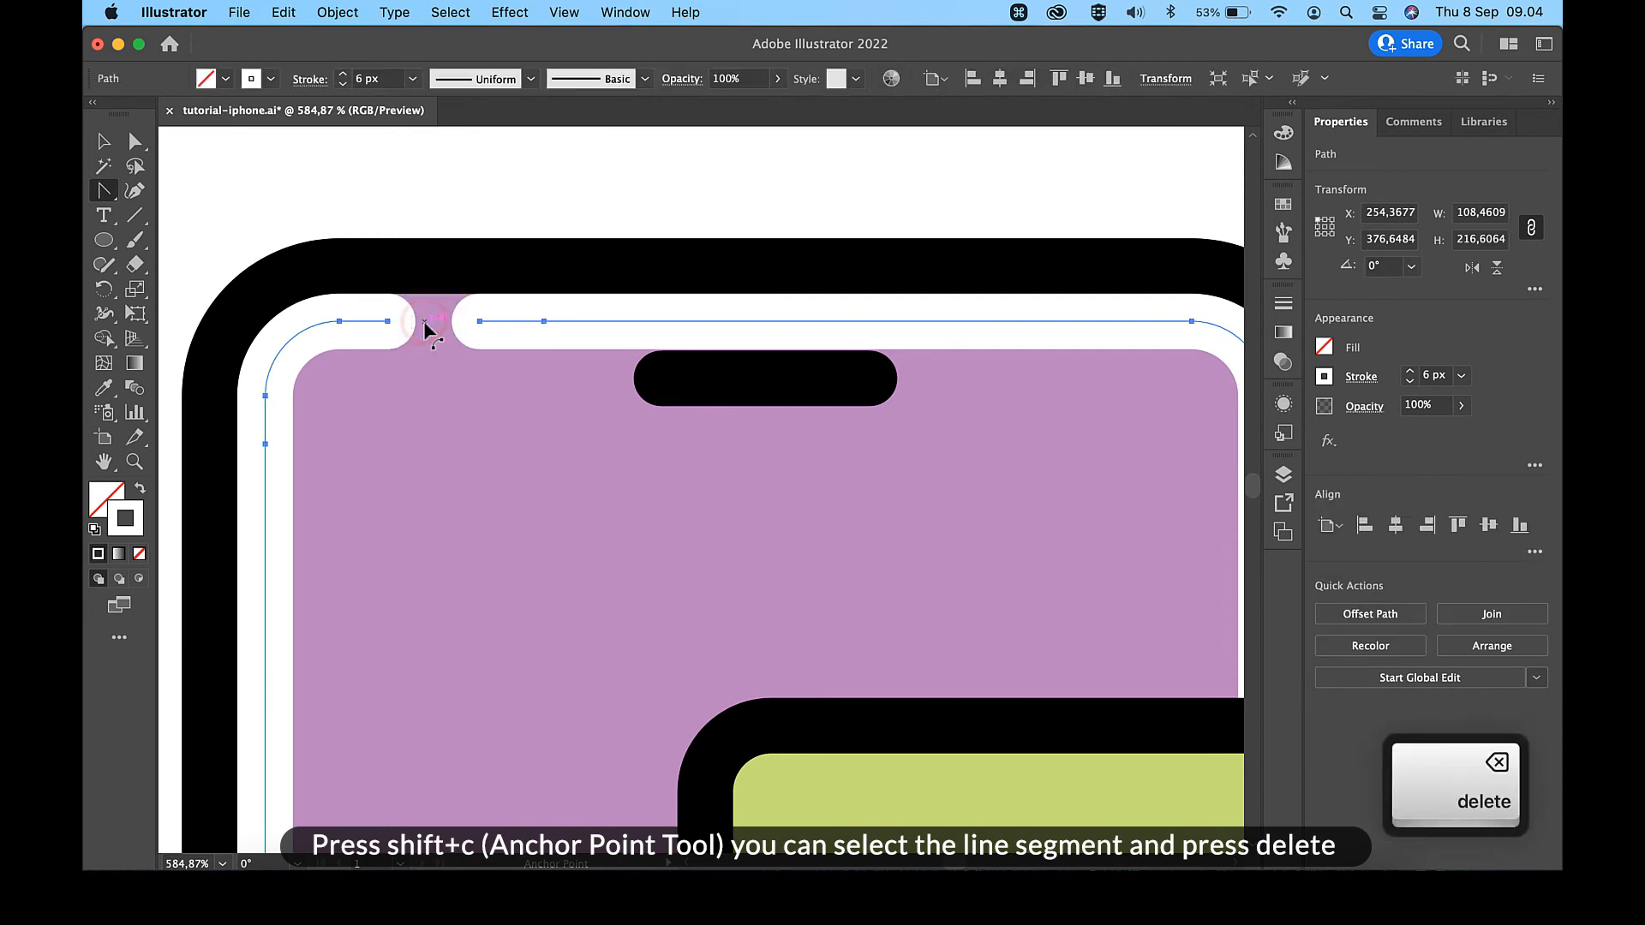
- Delete the white outline's anchor point at the start of the top-right corner, removing its adjoining segments
scroll(424, 320, "down", 5)
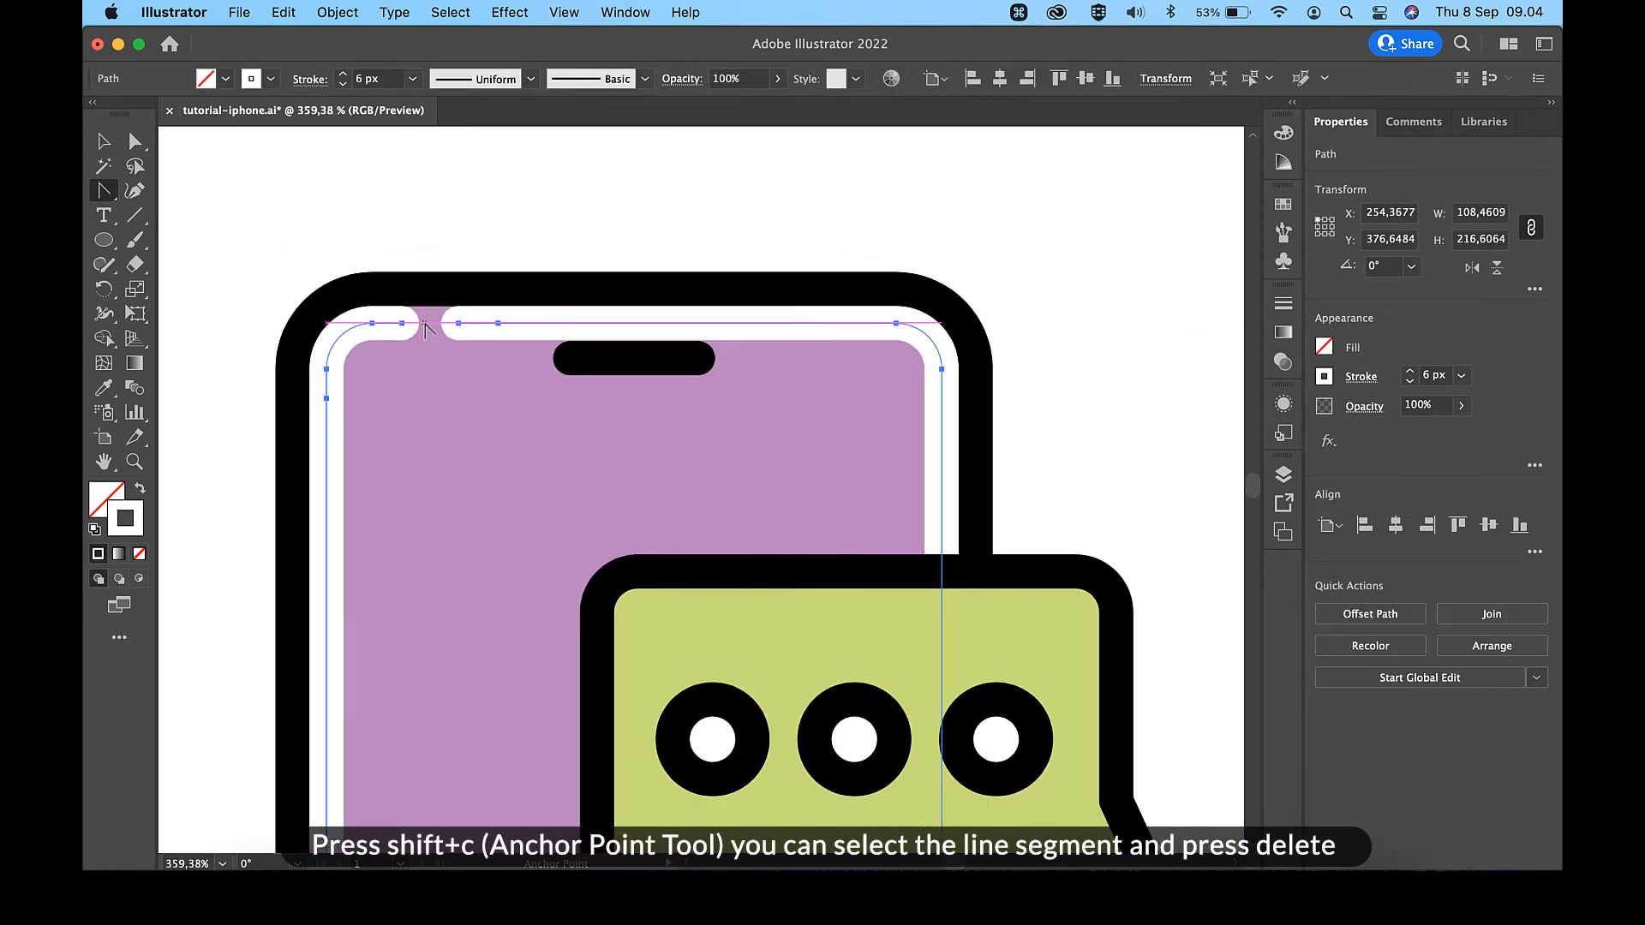
scroll(686, 322, "down", 4)
key("a")
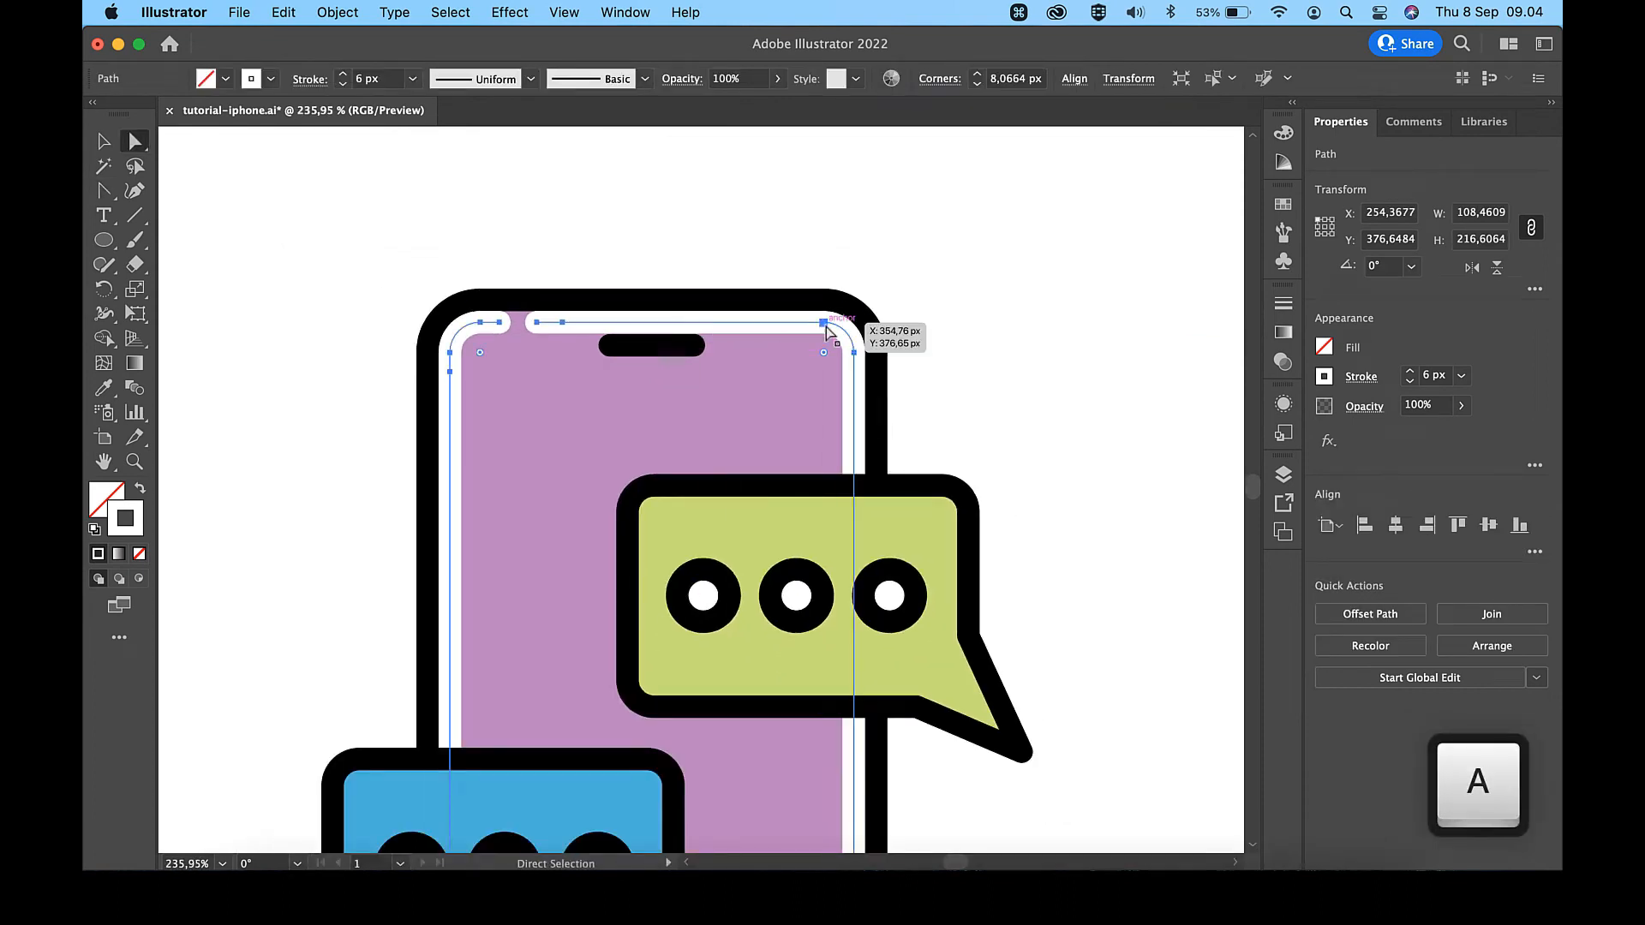
left_click(826, 326)
key("BackSpace")
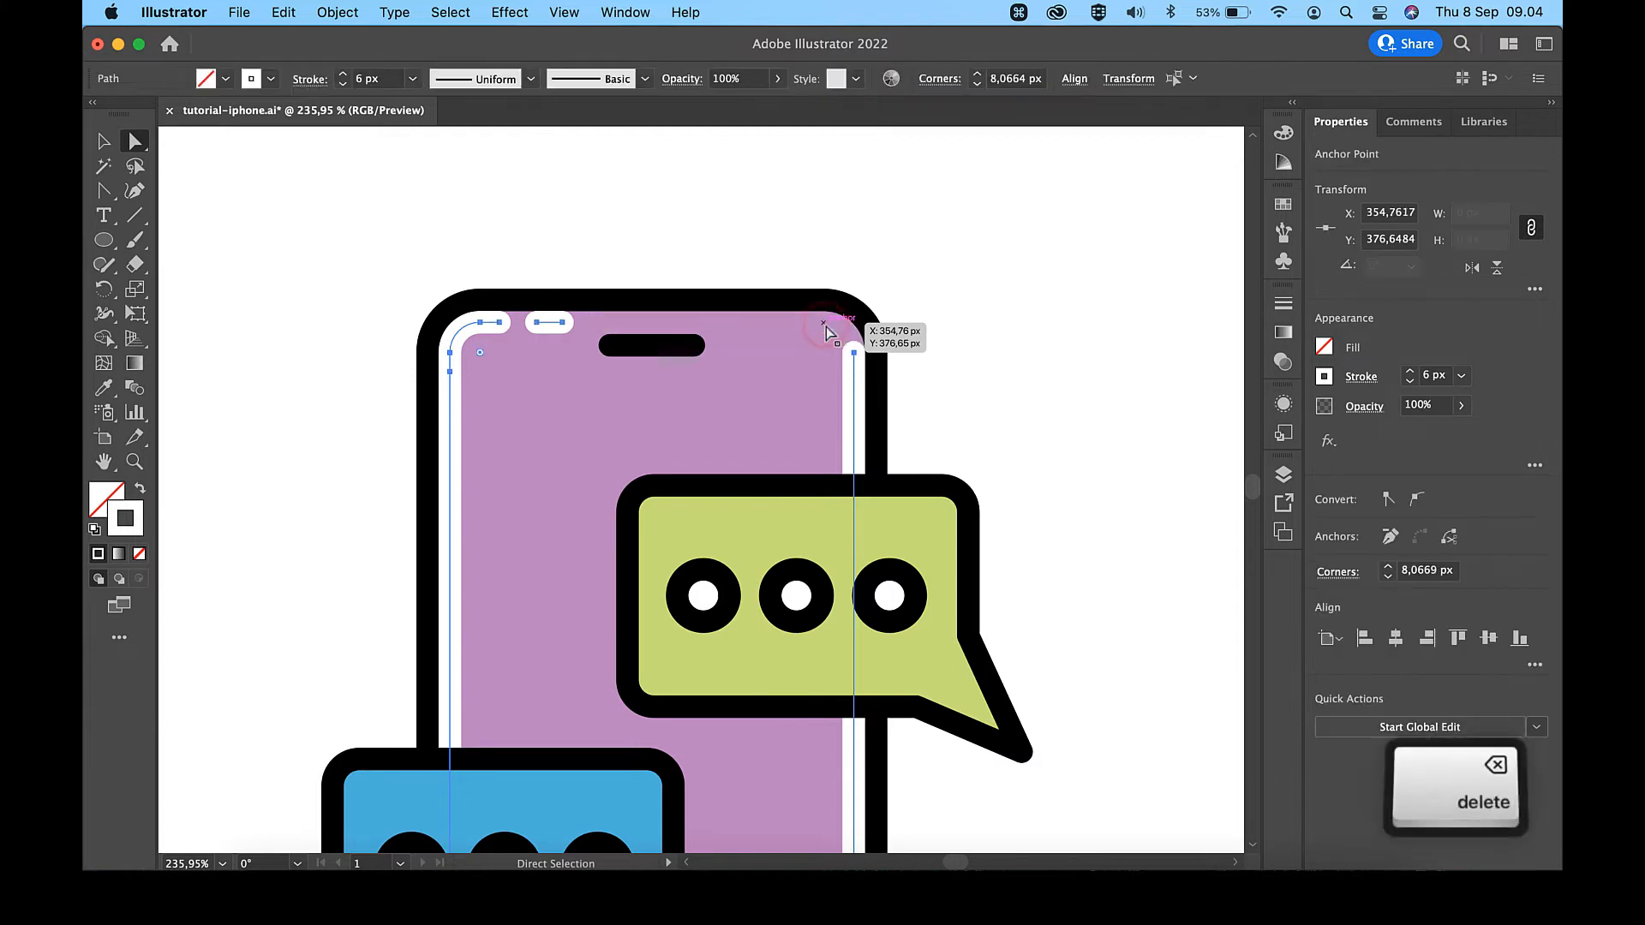
- Delete the white outline's anchor points at the lower end of the left edge and the upper end of the right edge
scroll(826, 327, "down", 2)
scroll(826, 326, "down", 2)
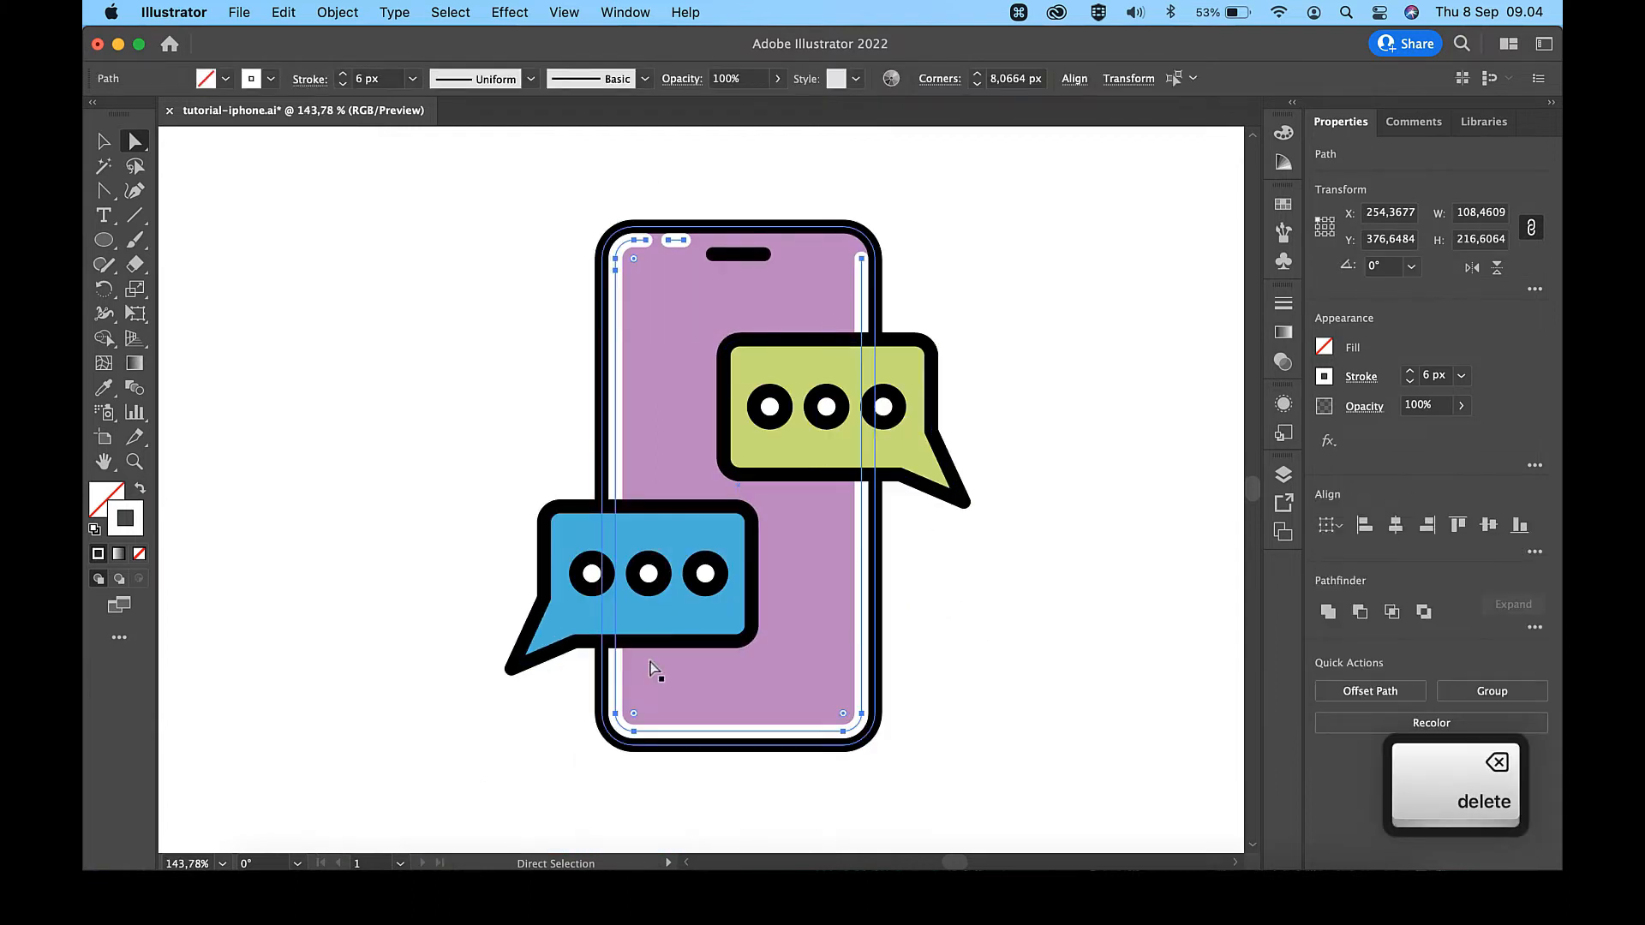
left_click(618, 720)
key("BackSpace")
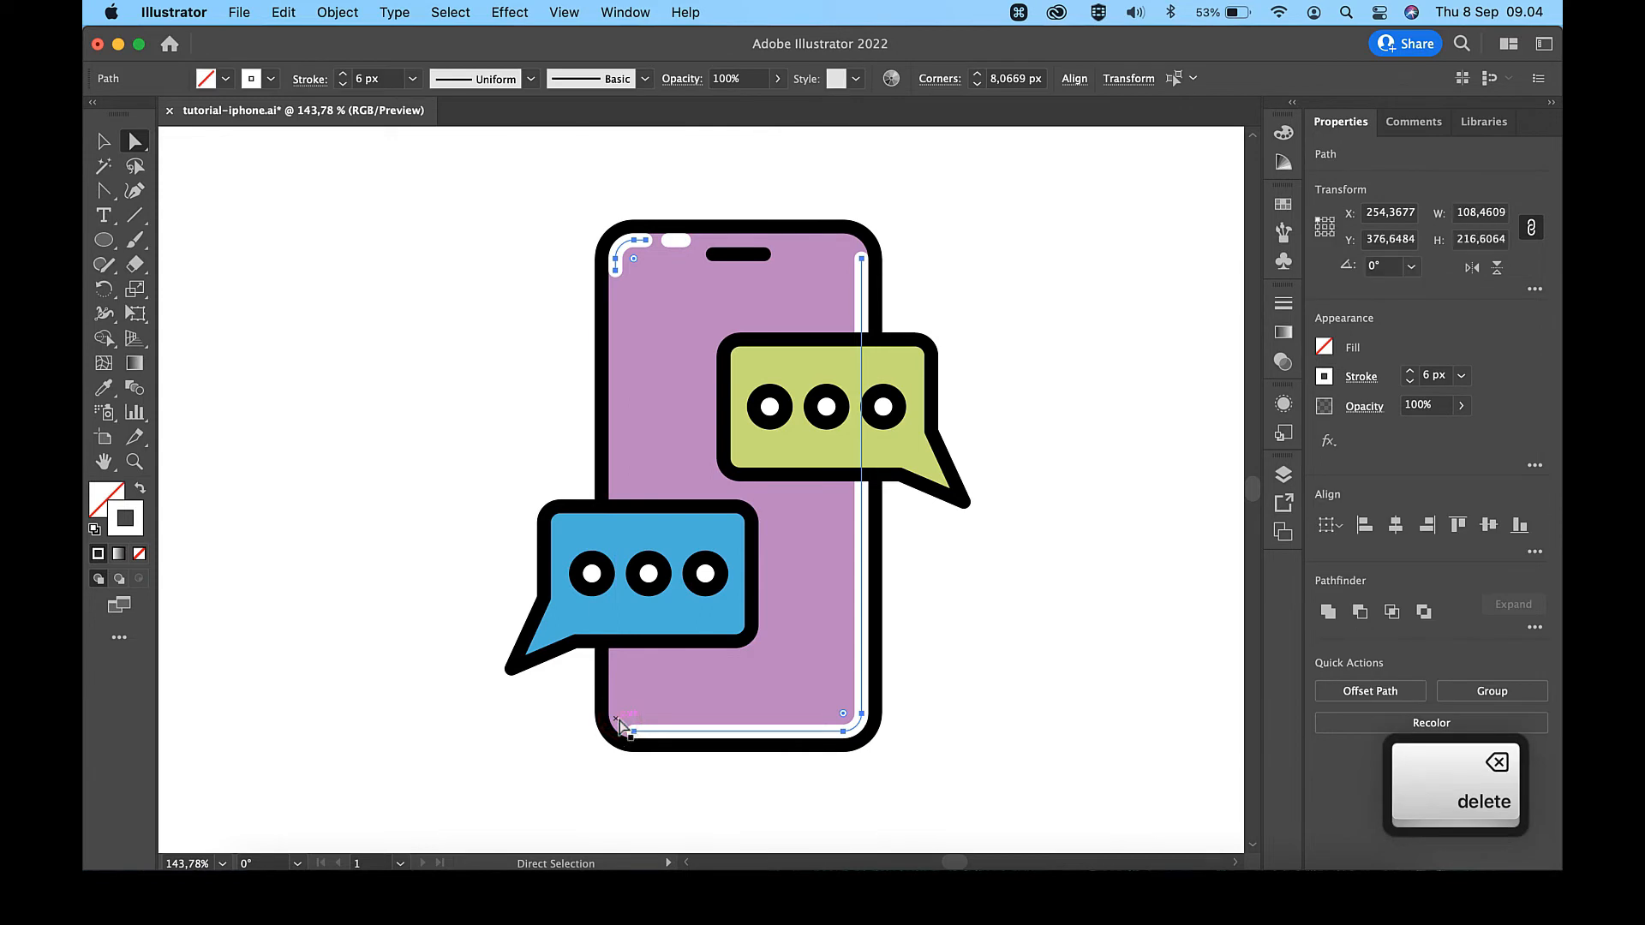
left_click(861, 260)
key("BackSpace")
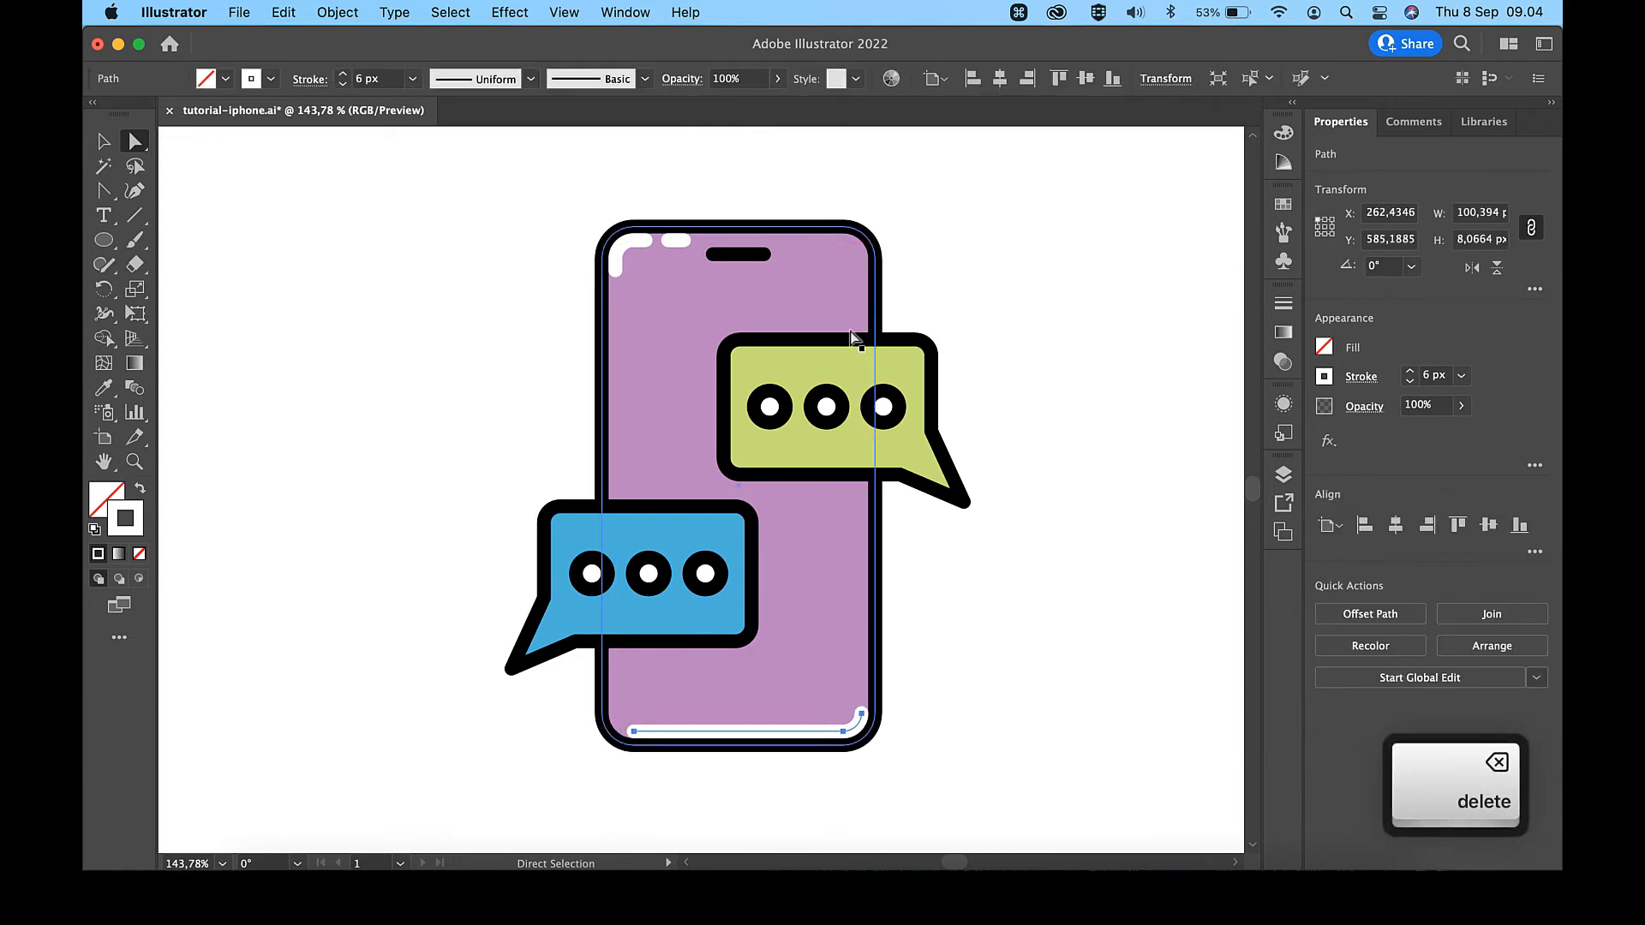
- Delete the leftover white outline along the phone's bottom edge and nudge the short white top highlight slightly right
key("BackSpace")
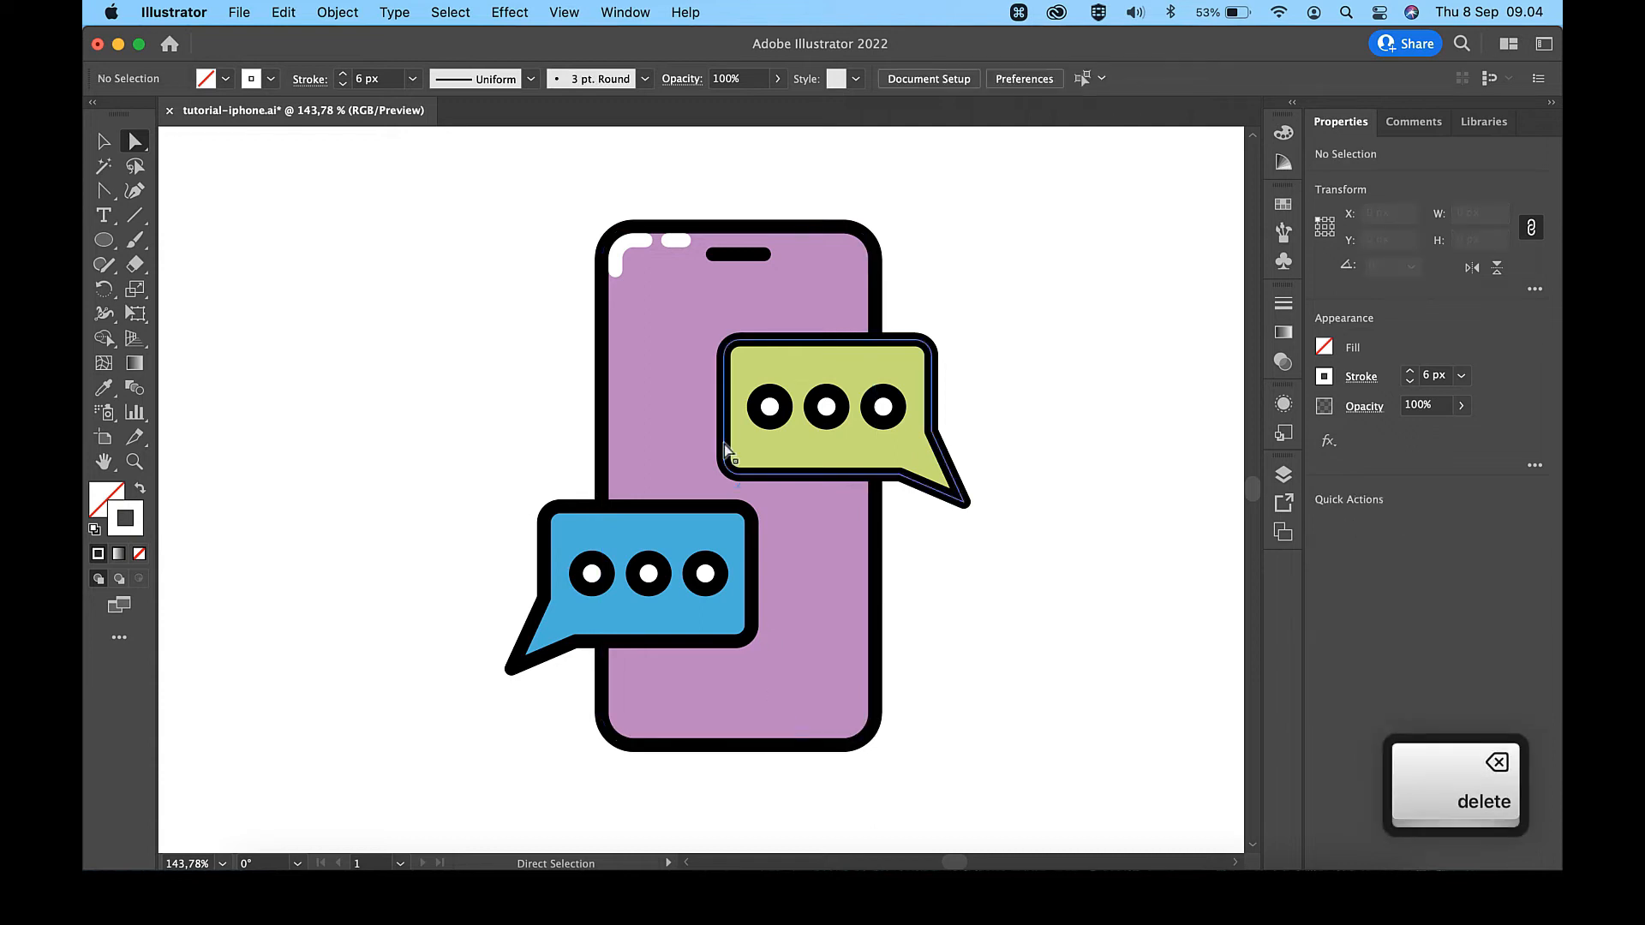
scroll(687, 256, "up", 5)
key("v")
left_click(656, 219)
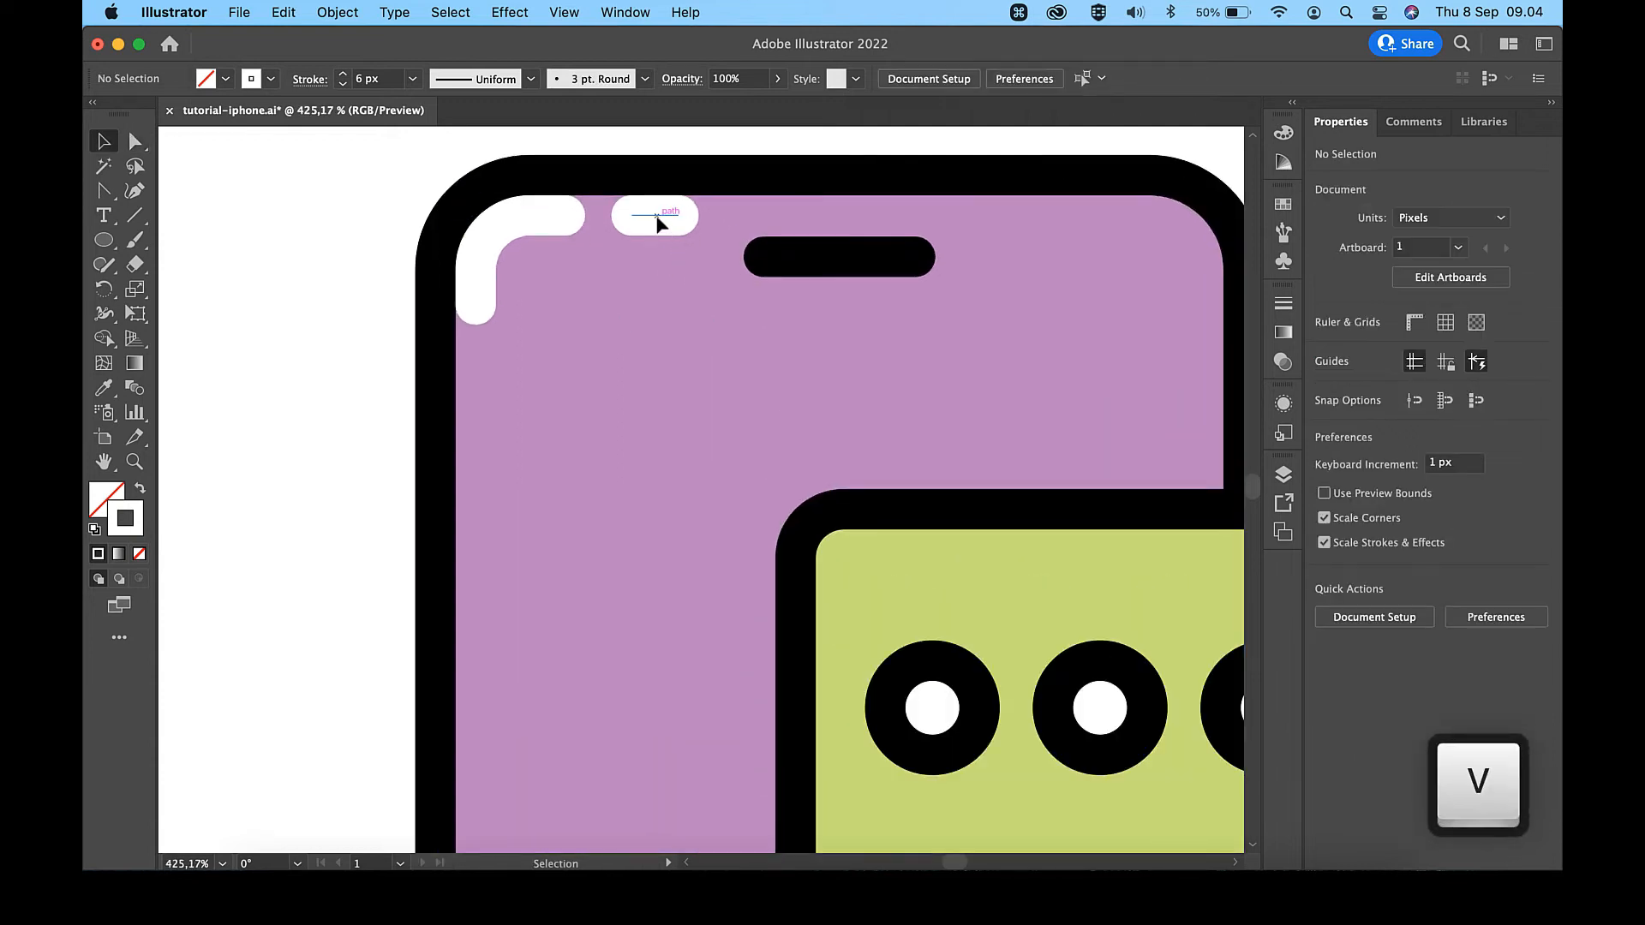
key("Right")
key("Right")
key("Right")
key("Right")
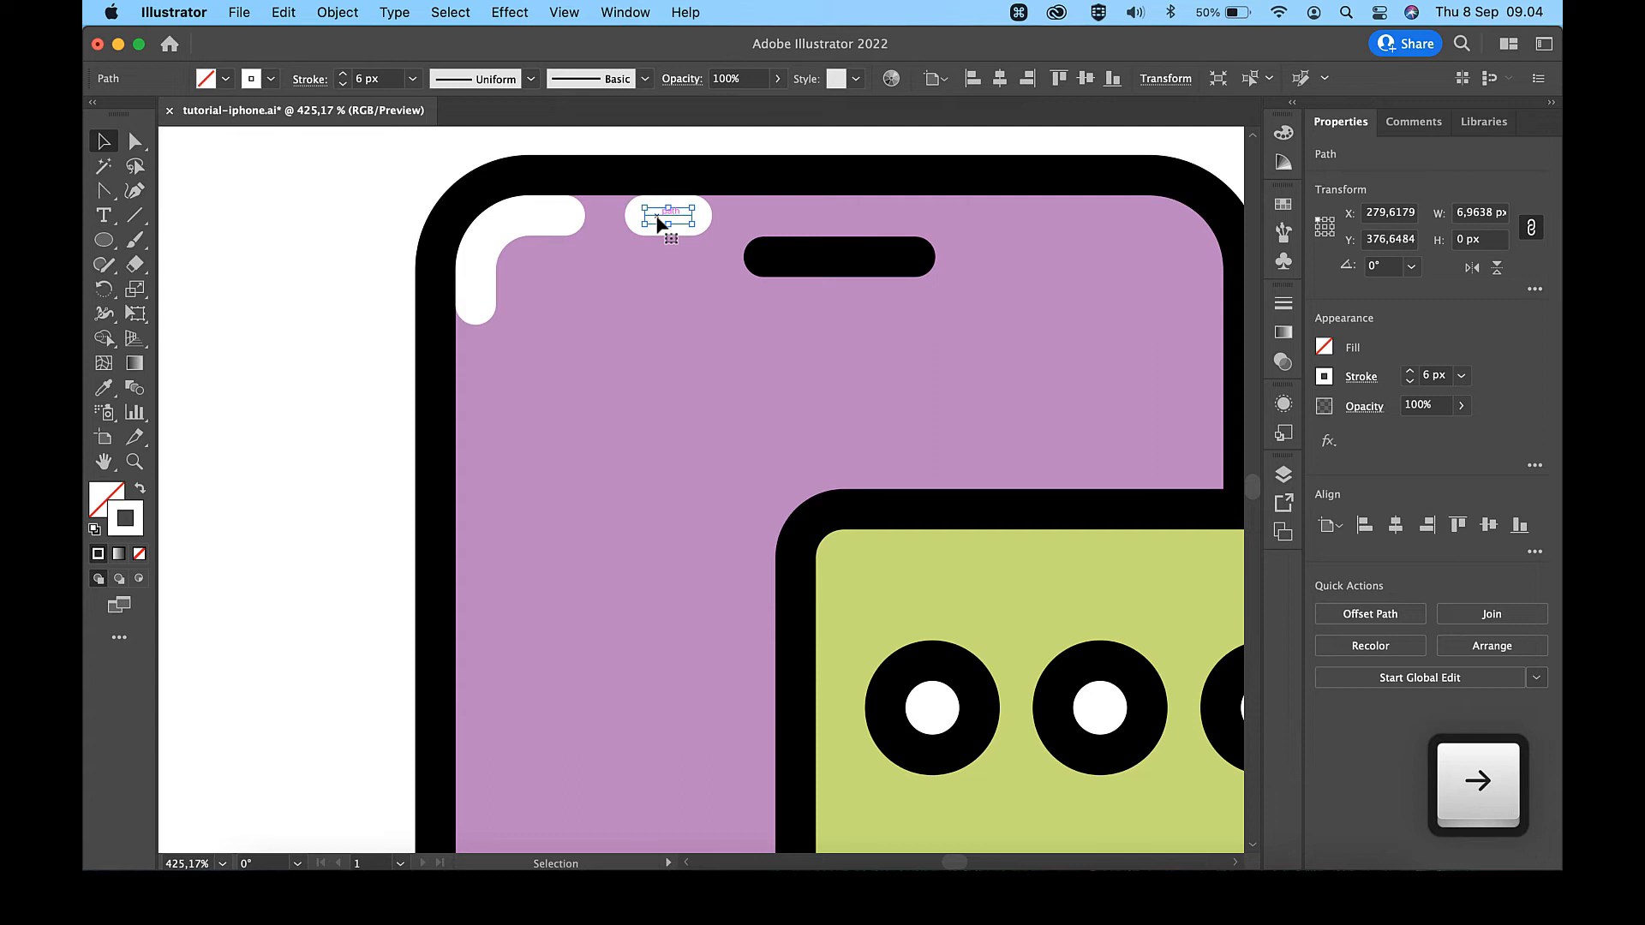
- Set the opacity of both white highlights at the phone's top-left corner to 60%
left_click(516, 221, "shift")
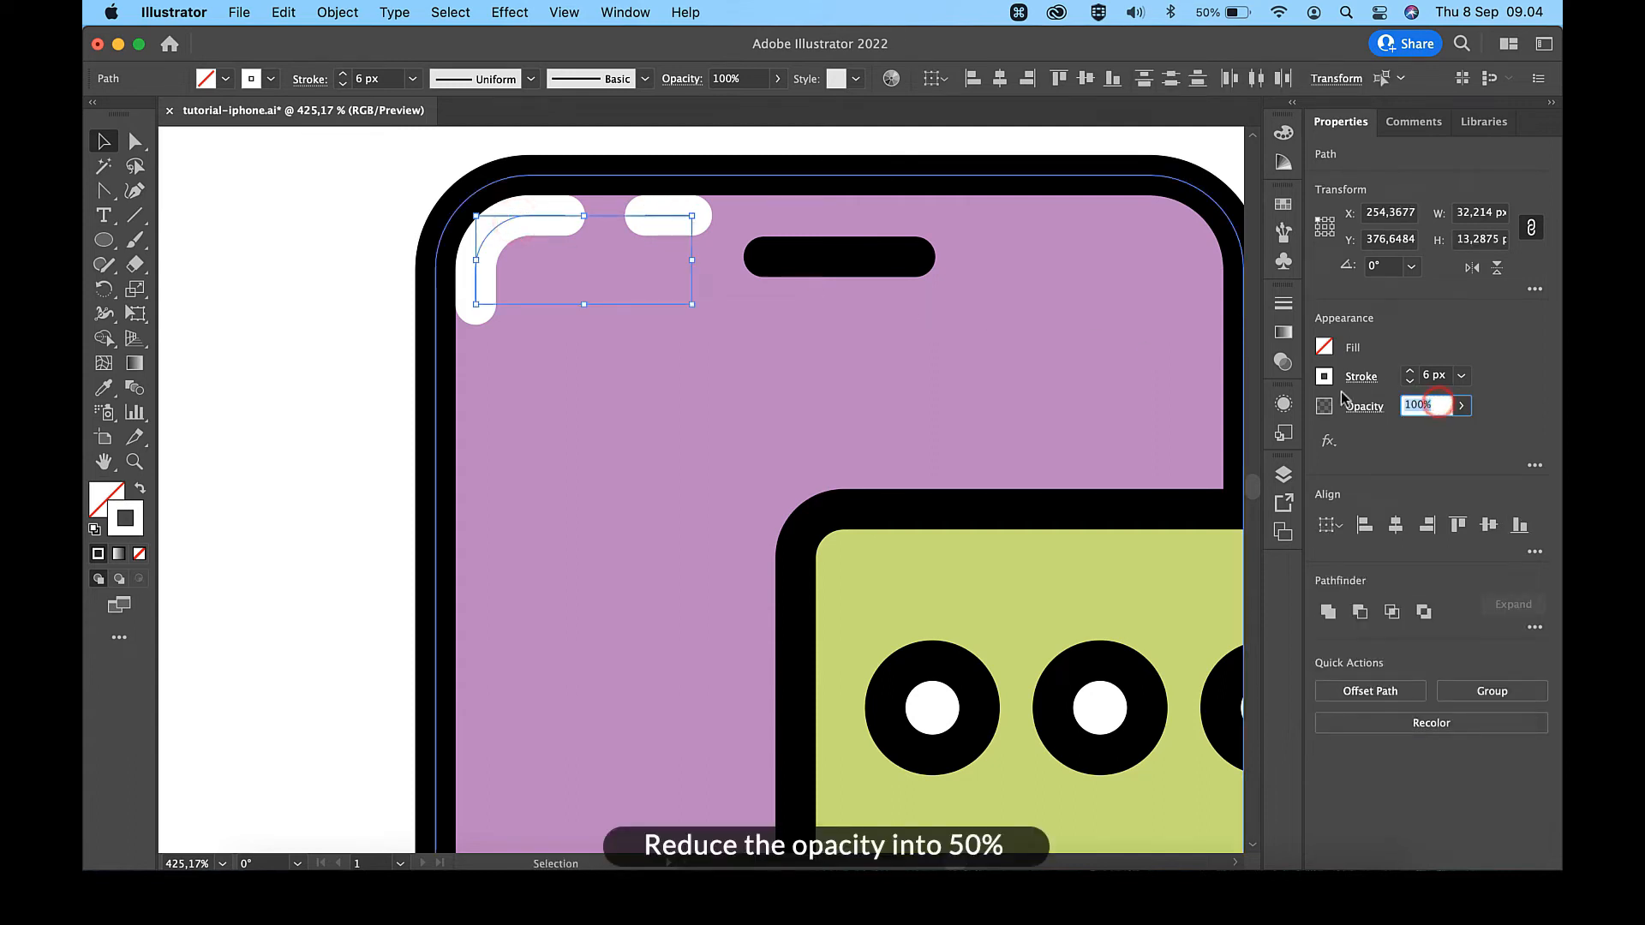
type("60")
key("Return")
left_click(340, 334)
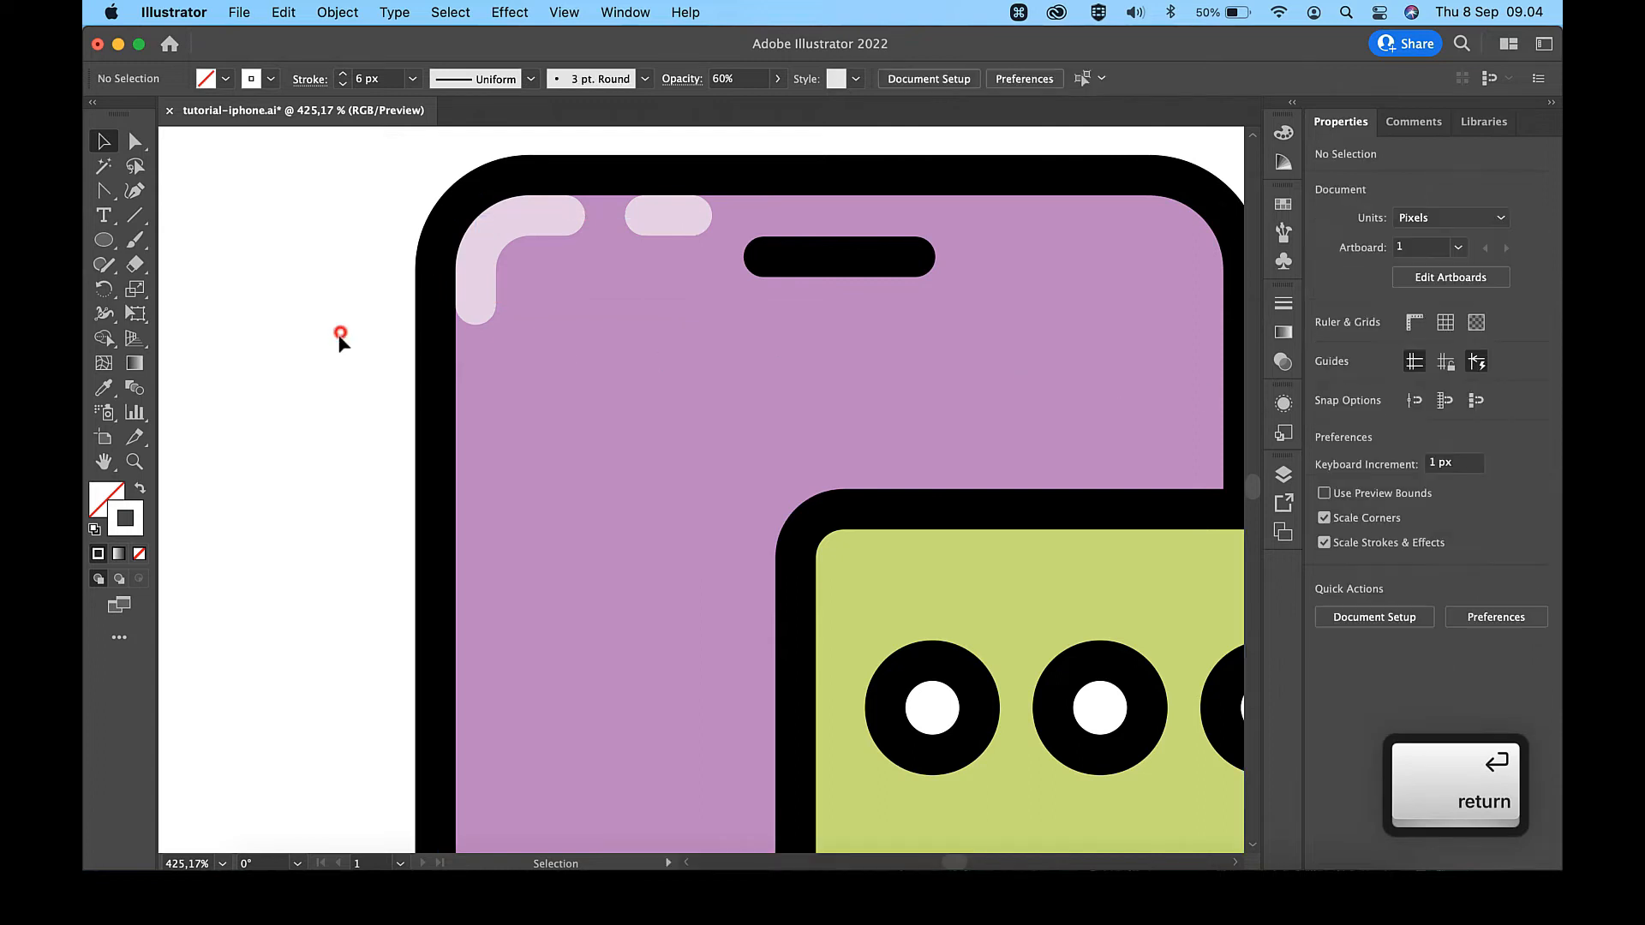
- Duplicate the phone body with its speaker bar and highlights, without the speech bubbles, and shift the copy 270 px right
key("super+0")
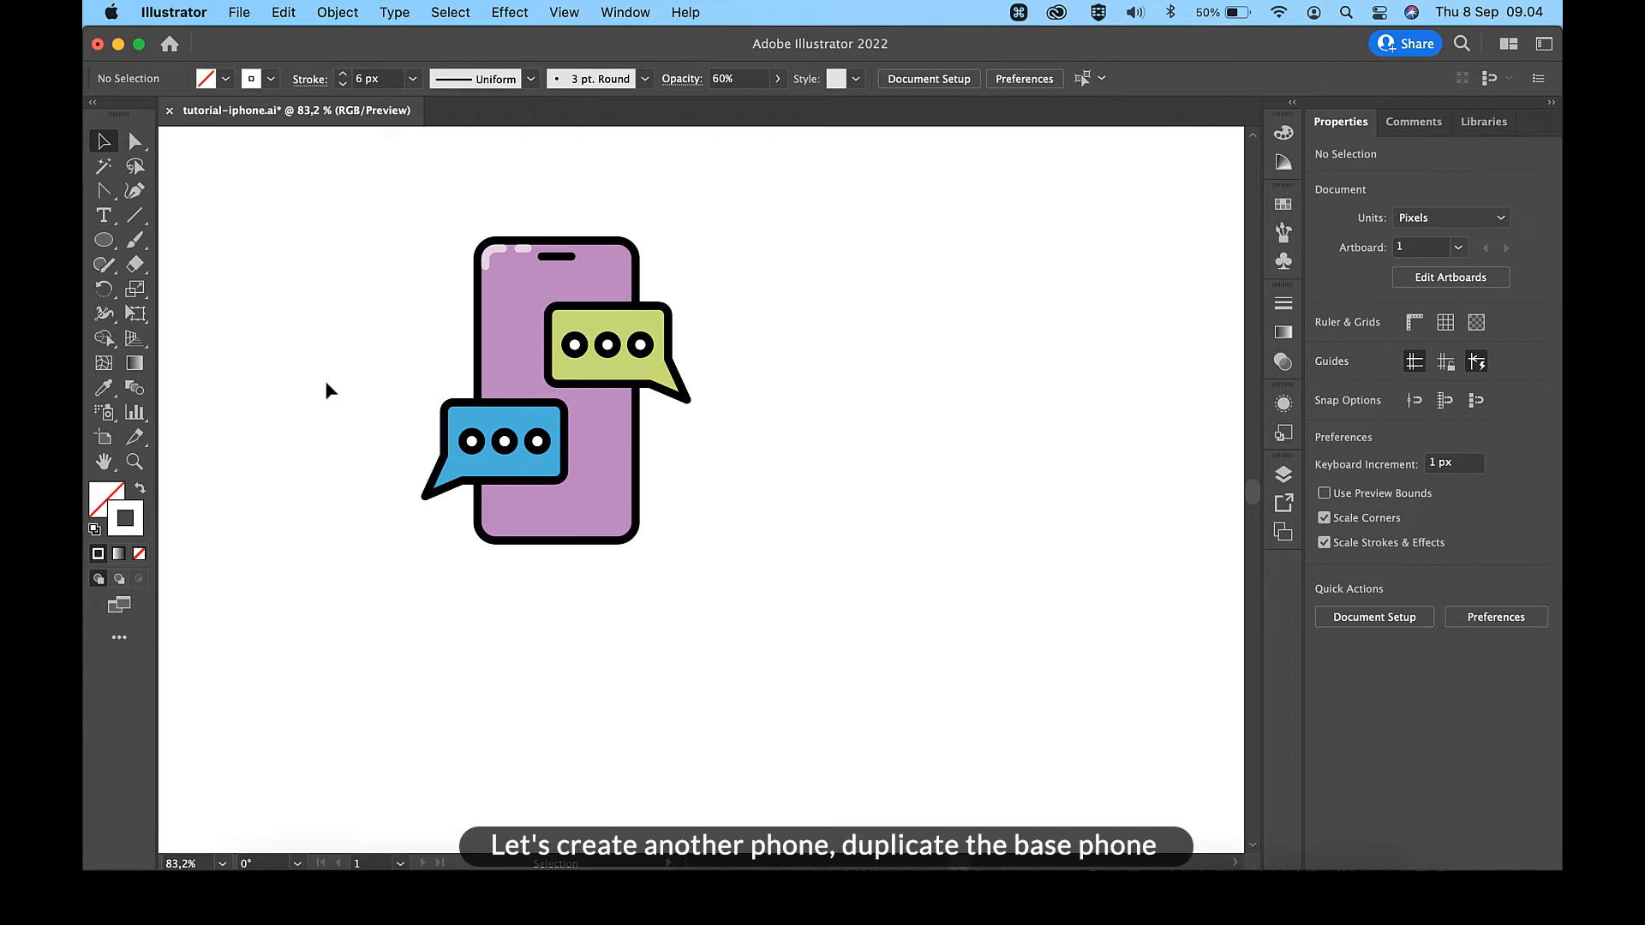
left_click_drag(661, 214, 460, 277)
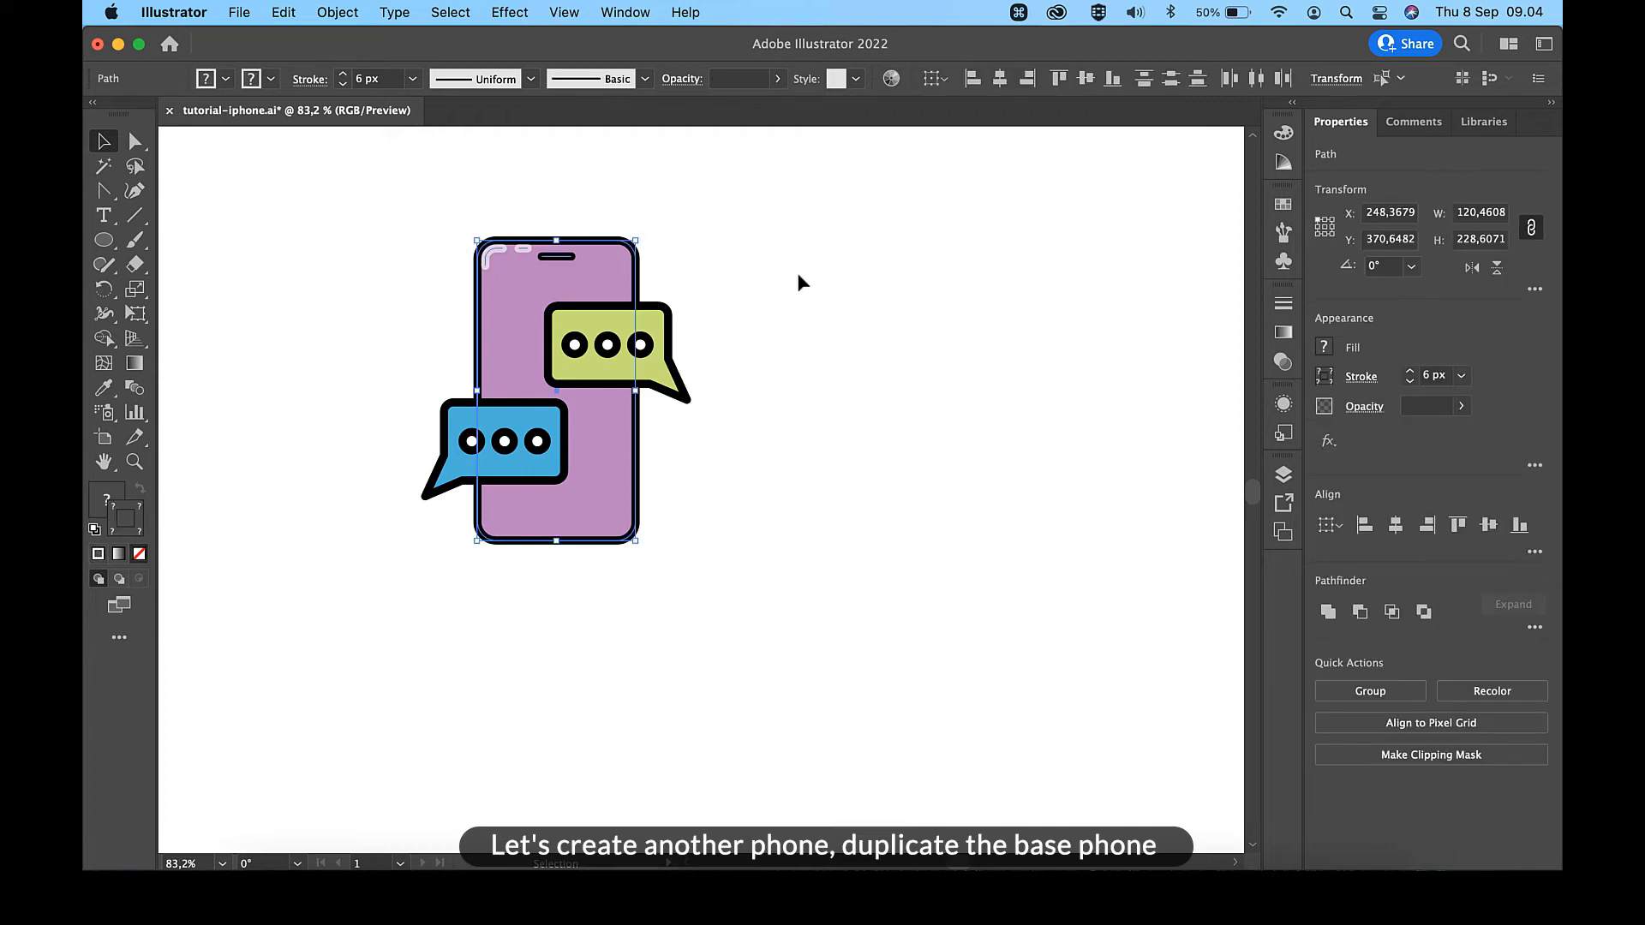
scroll(804, 273, "right", 2)
key("super+c")
key("super+f")
key("shift+Right")
key("shift+Right")
key("shift+Right")
key("shift+Right")
key("shift+Right")
key("shift+Right")
key("shift+Right")
key("shift+Right")
key("shift+Right")
key("shift+Right")
key("shift+Right")
key("shift+Right")
key("shift+Right")
key("shift+Right")
key("shift+Right")
key("shift+Right")
key("shift+Right")
key("shift+Right")
key("shift+Right")
key("shift+Right")
key("shift+Right")
key("shift+Right")
key("shift+Right")
key("shift+Right")
key("shift+Right")
key("shift+Right")
key("shift+Right")
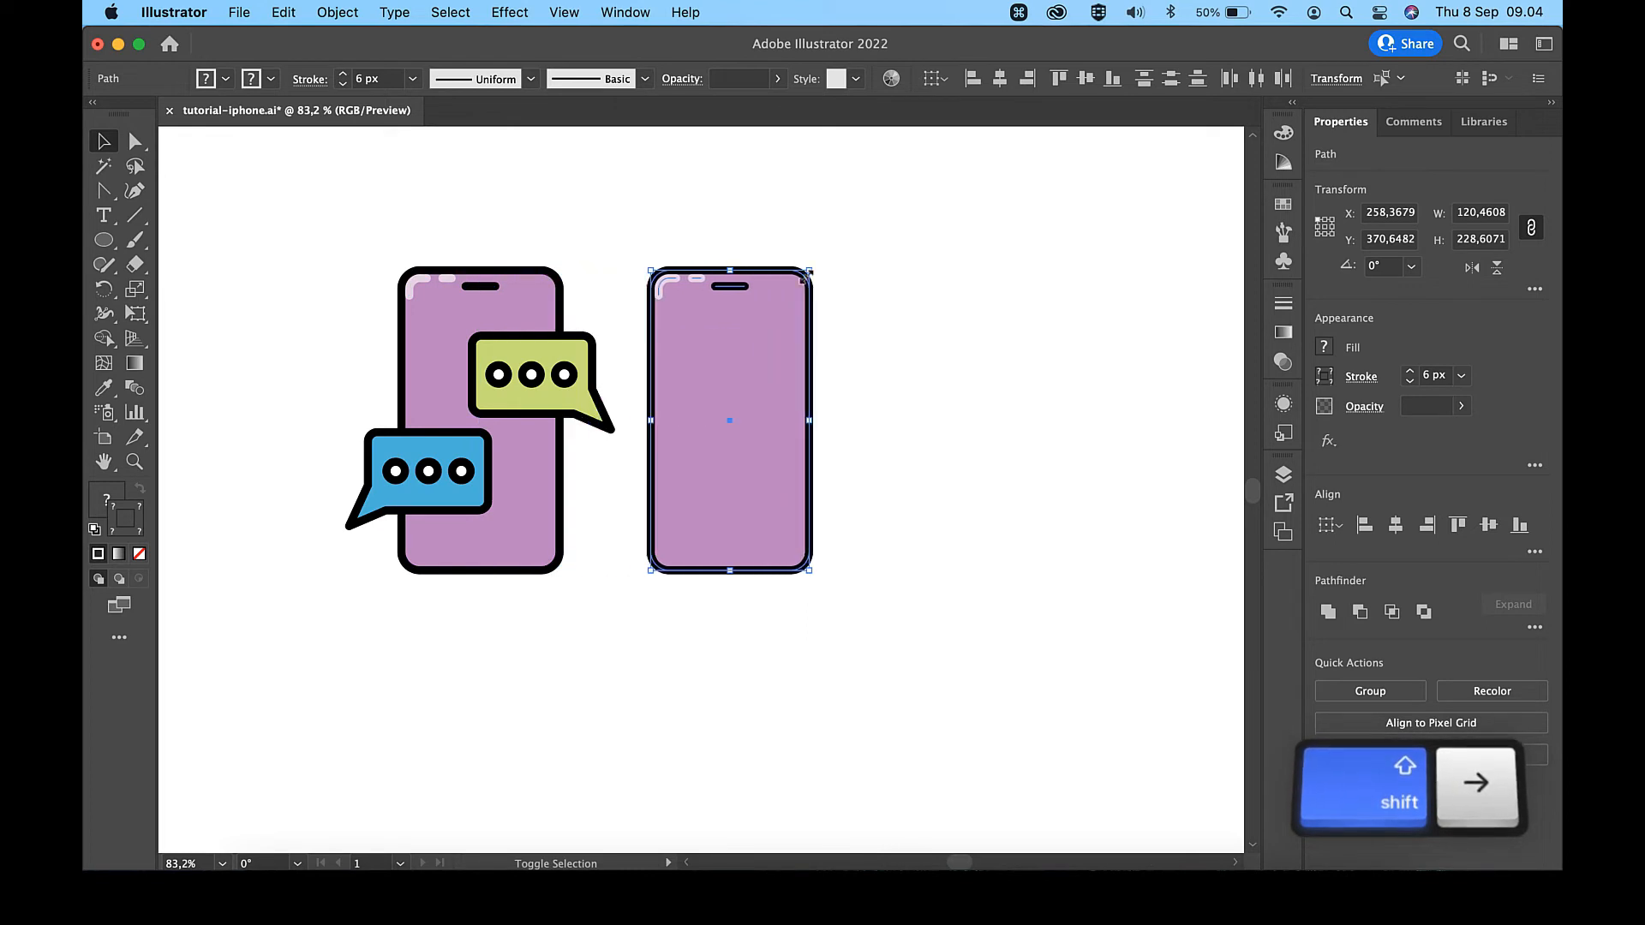
key("shift+Right")
key("shift+Right")
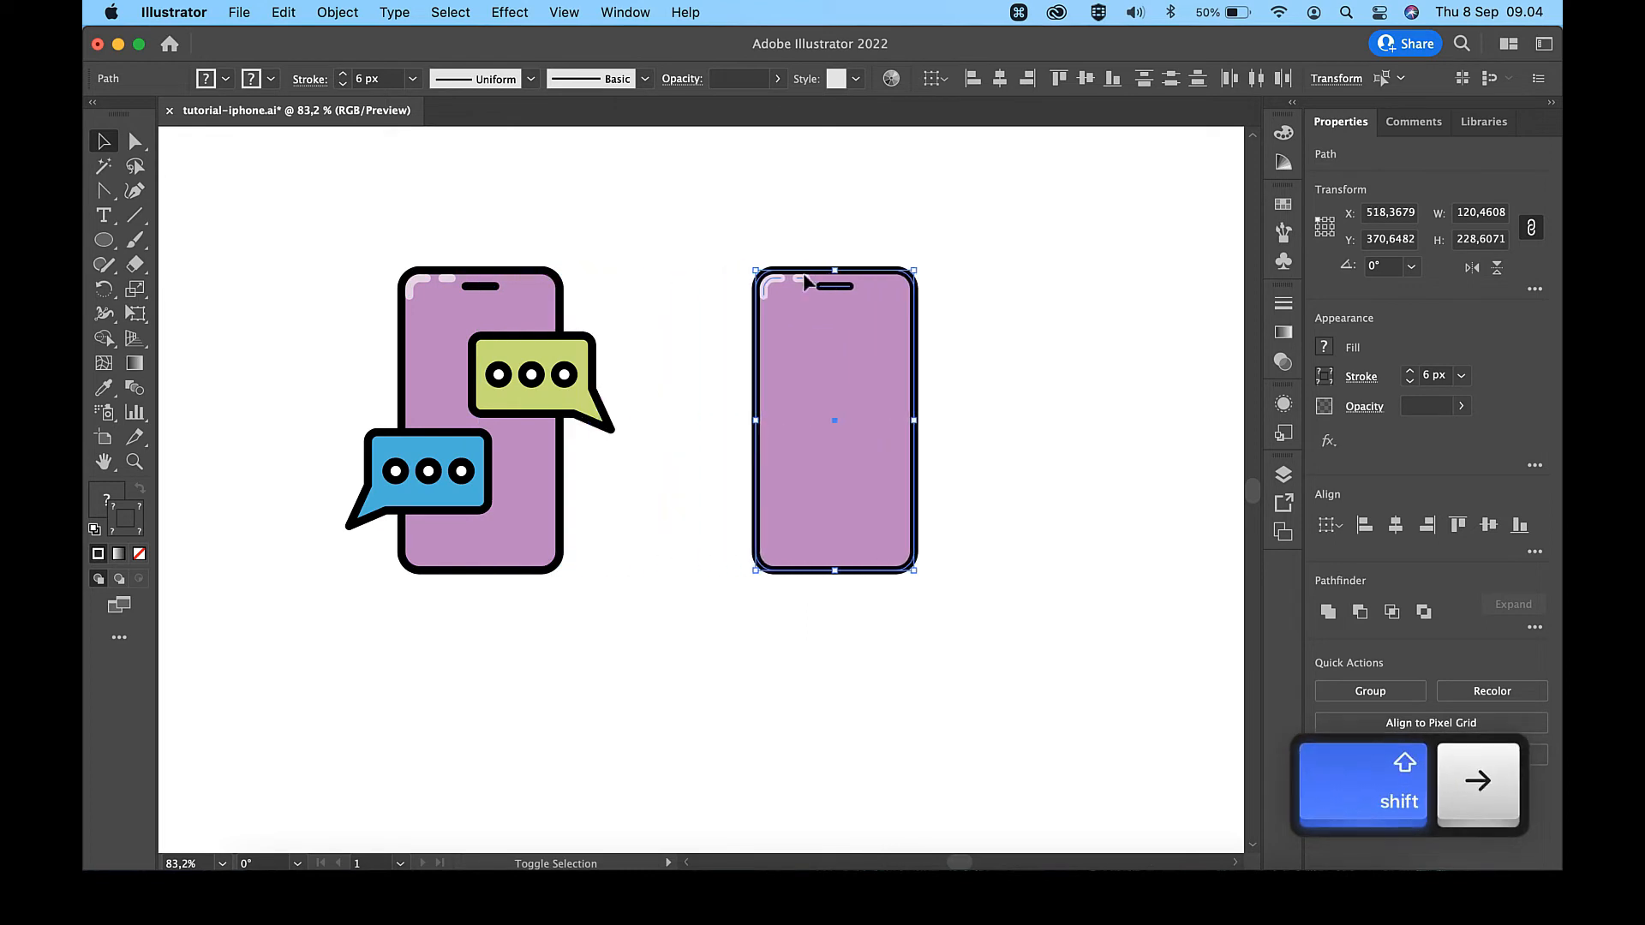
- Recolour the duplicated phone's body with the #FC7054 palette swatch
left_click(1025, 340)
left_click(862, 392)
scroll(862, 393, "down", 5)
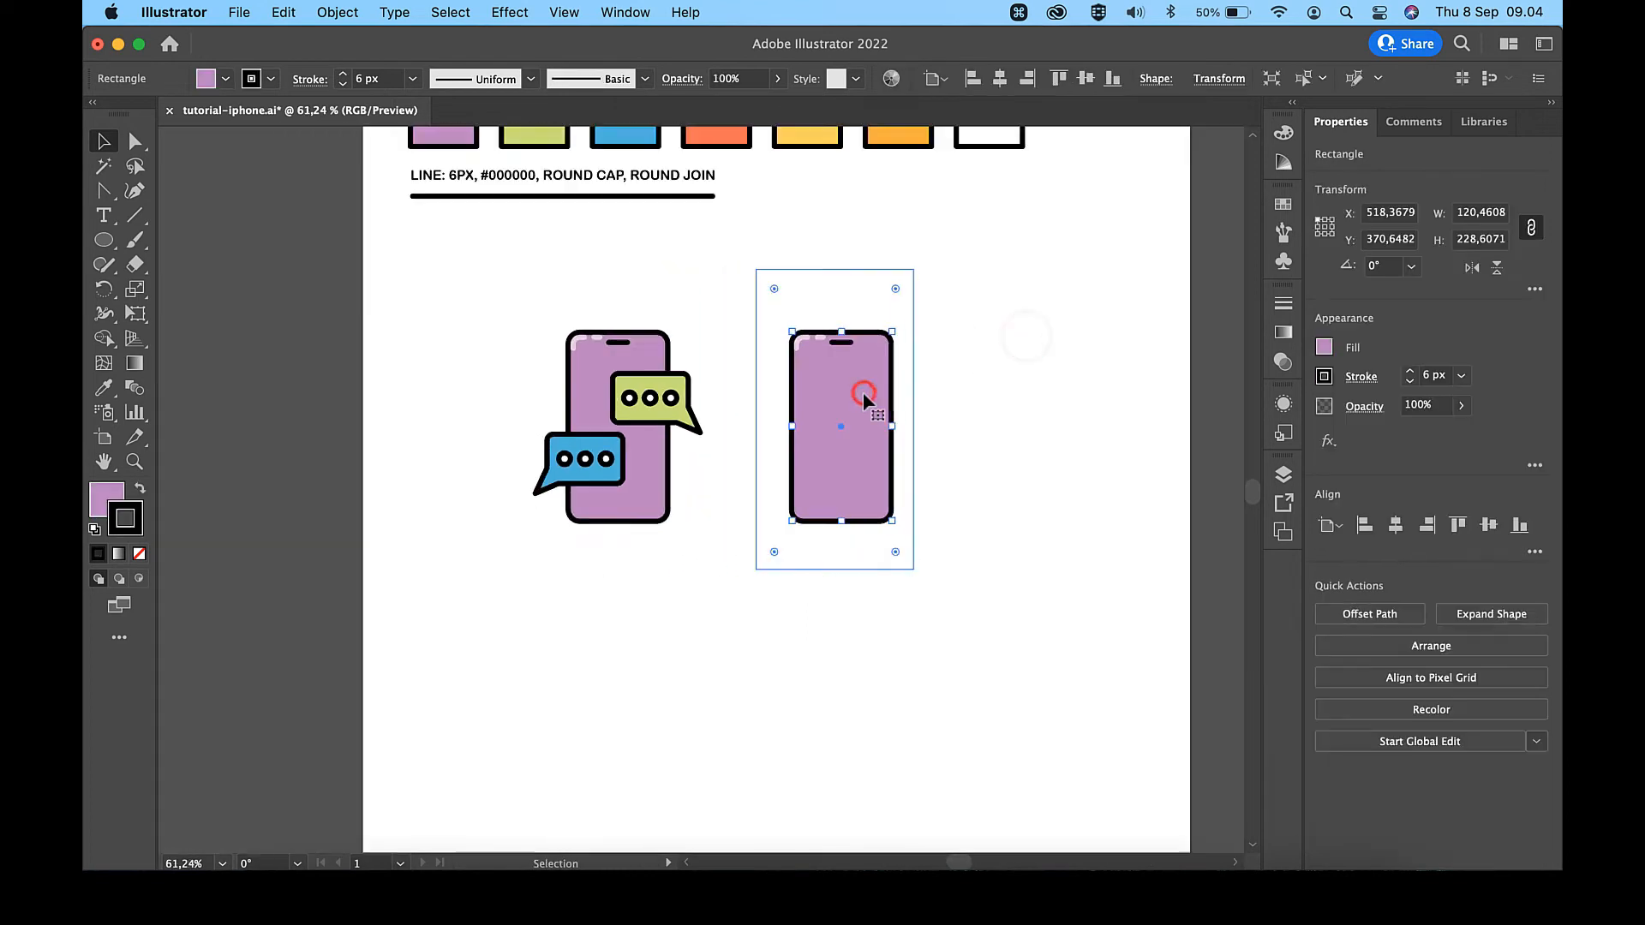
key("i")
key("v")
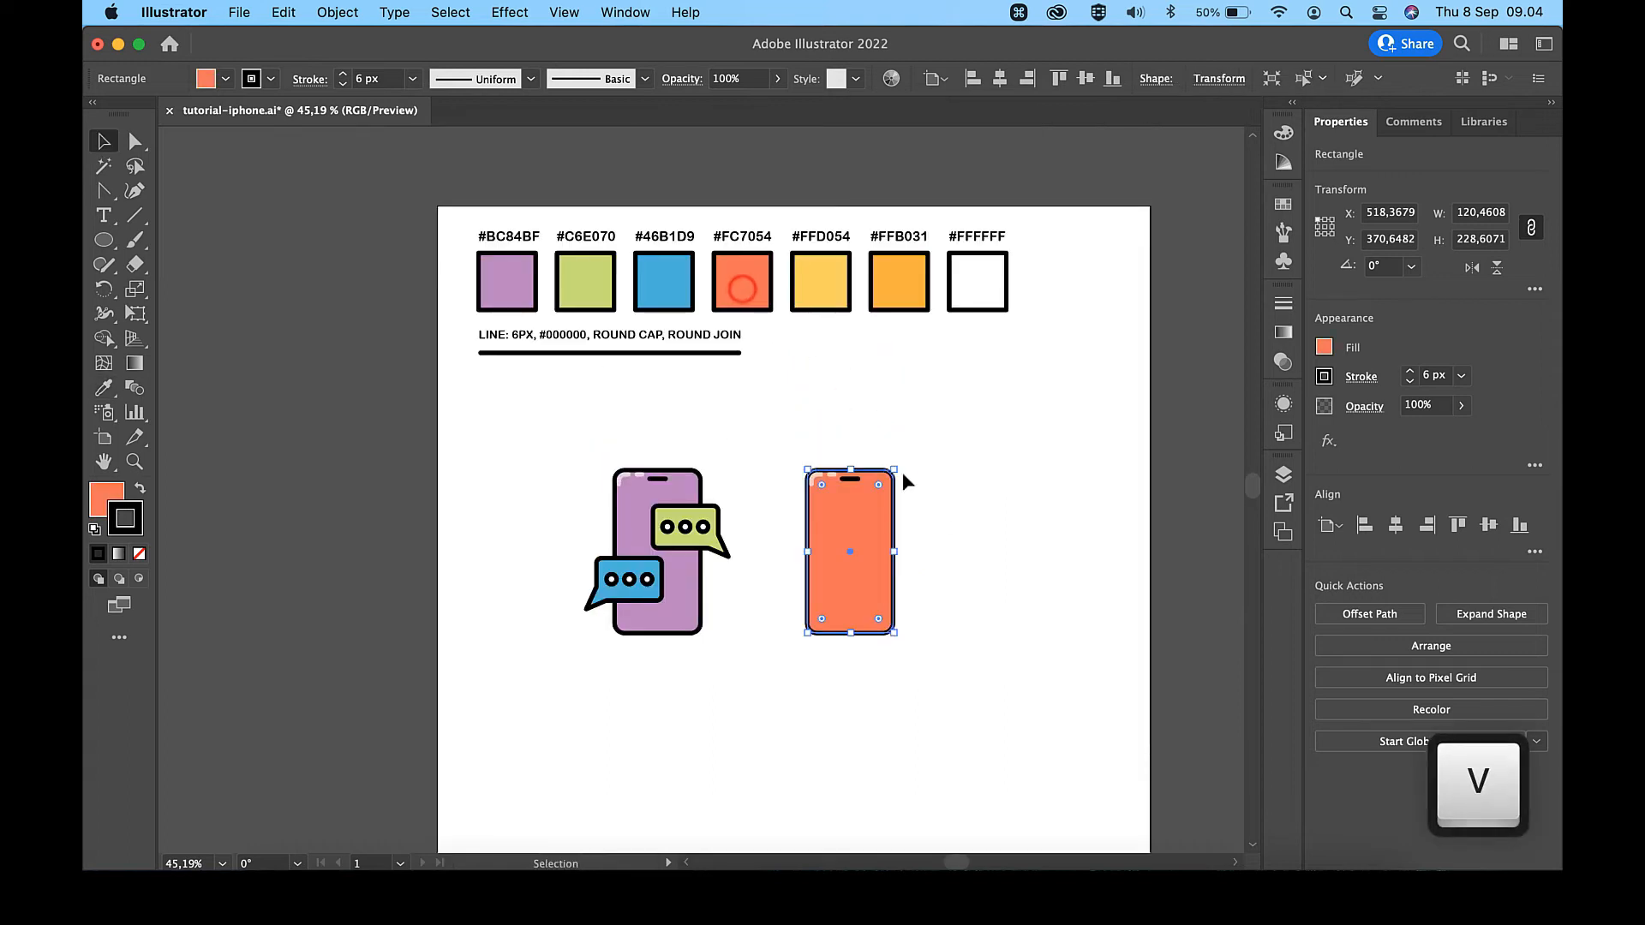
left_click(948, 524)
- Draw a rectangle about 98 by 55 px overlapping the left edge of the orange-red phone
scroll(947, 524, "up", 3)
key("backslash")
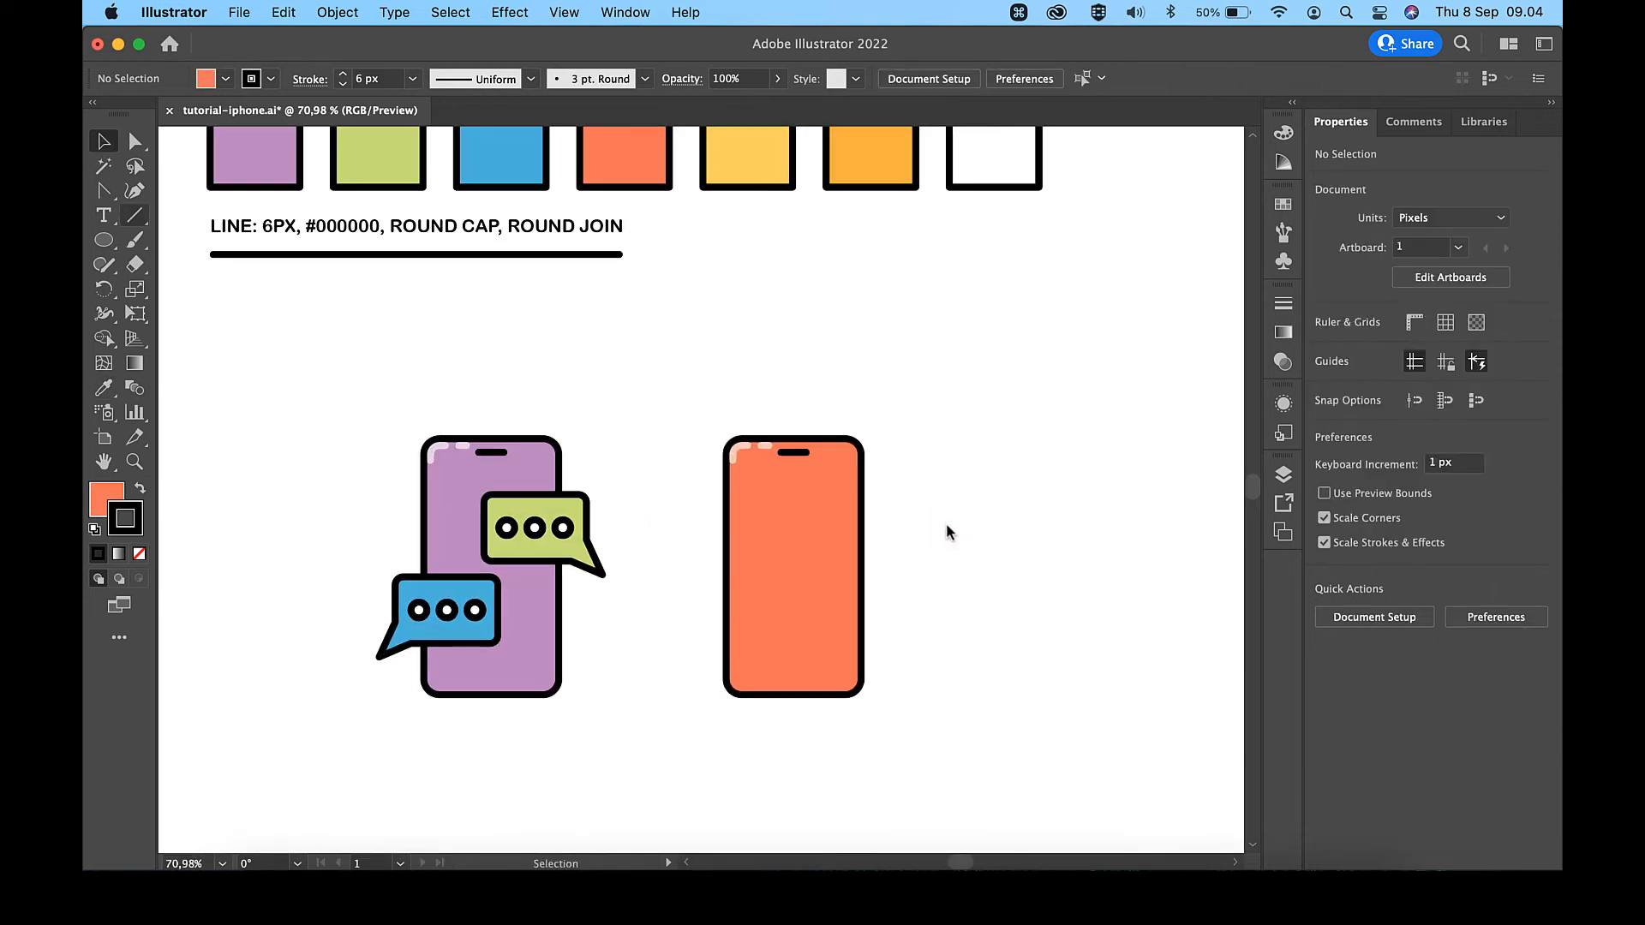
left_click_drag(114, 246, 175, 243)
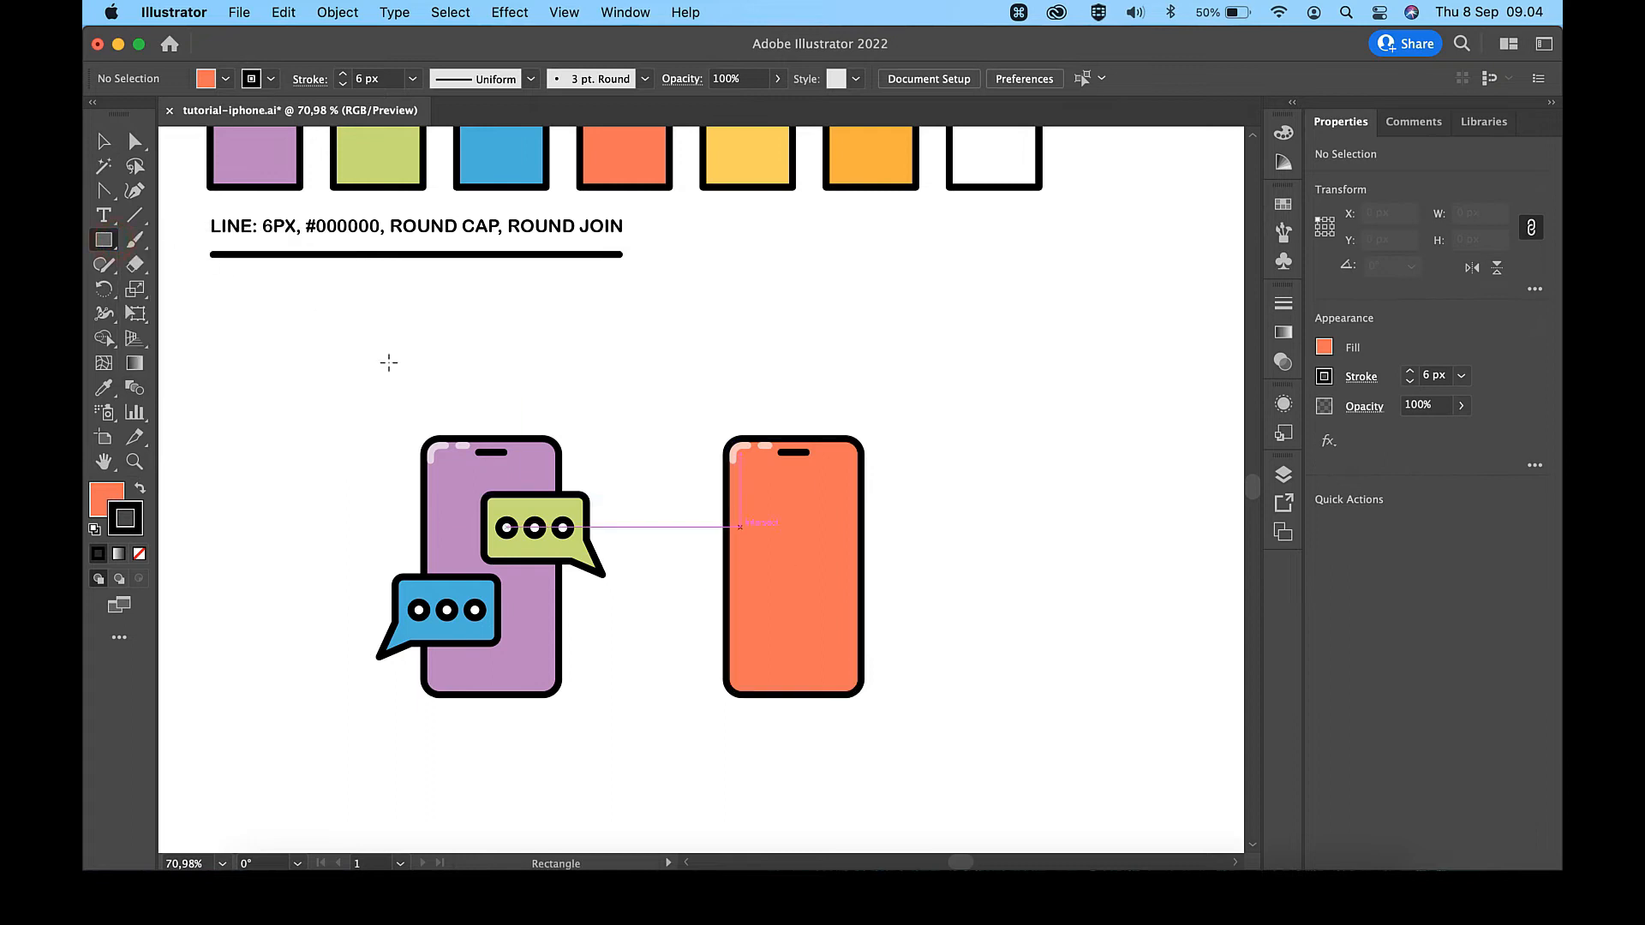
left_click_drag(691, 532, 803, 597)
- Apply the #FFB031 palette swatch's colour to the new rectangle
scroll(827, 334, "up", 3)
key("i")
left_click(882, 187)
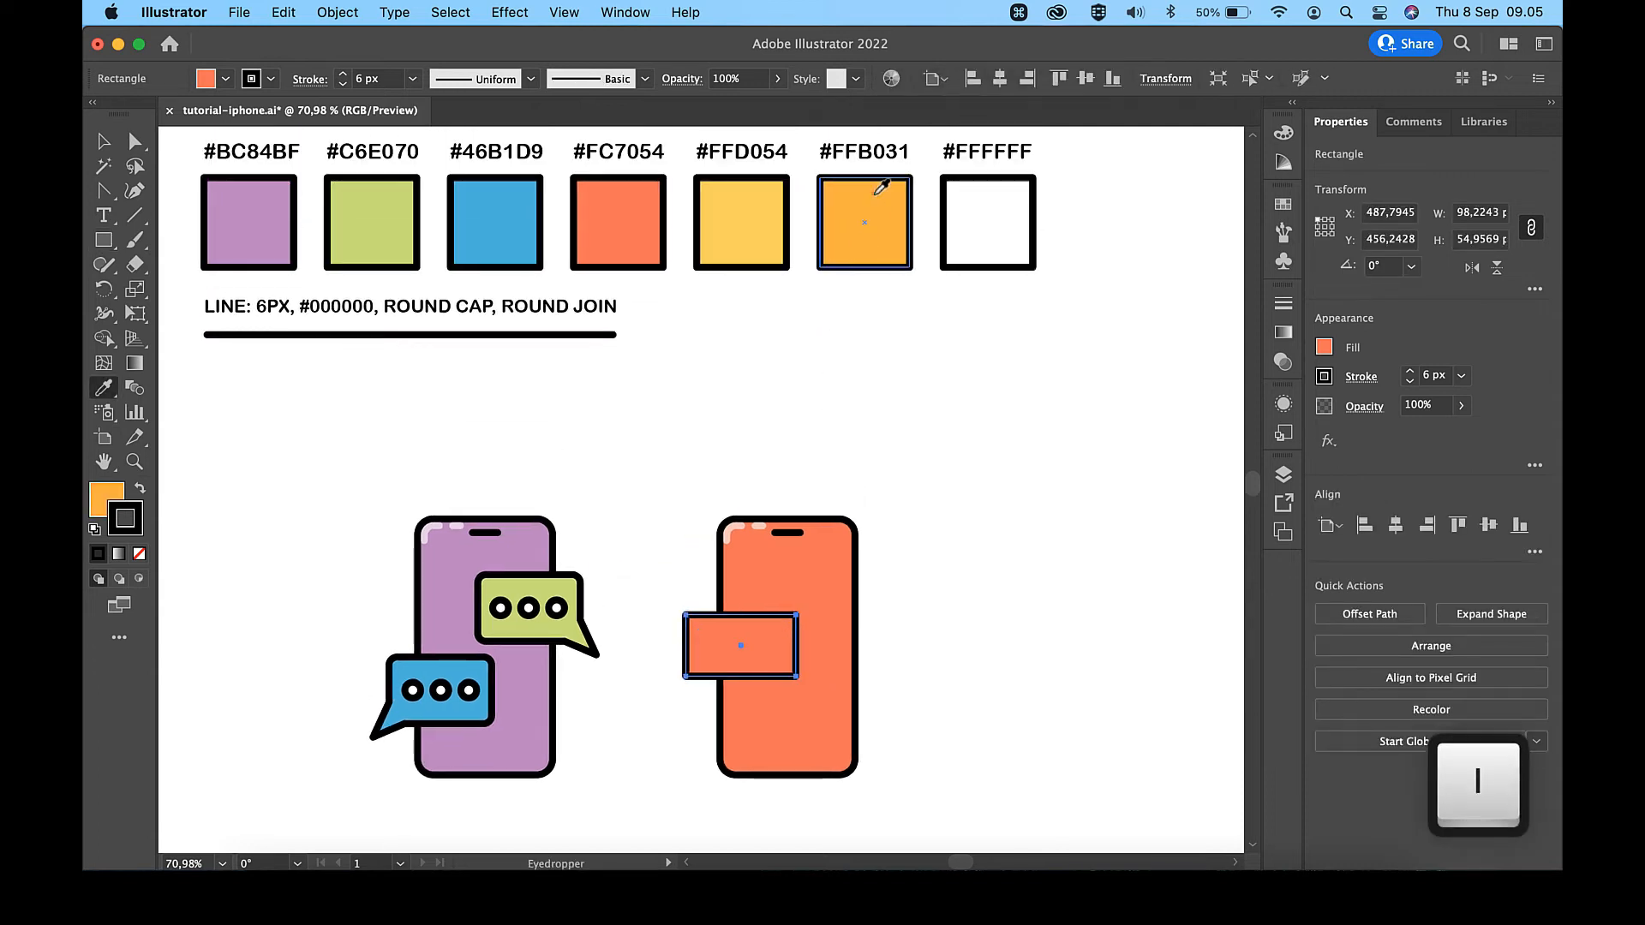
key("v")
left_click(969, 490)
- Create a triangle above the phones using the Polygon tool with a 50 px radius and 3 sides
scroll(969, 491, "up", 3)
scroll(971, 497, "down", 5)
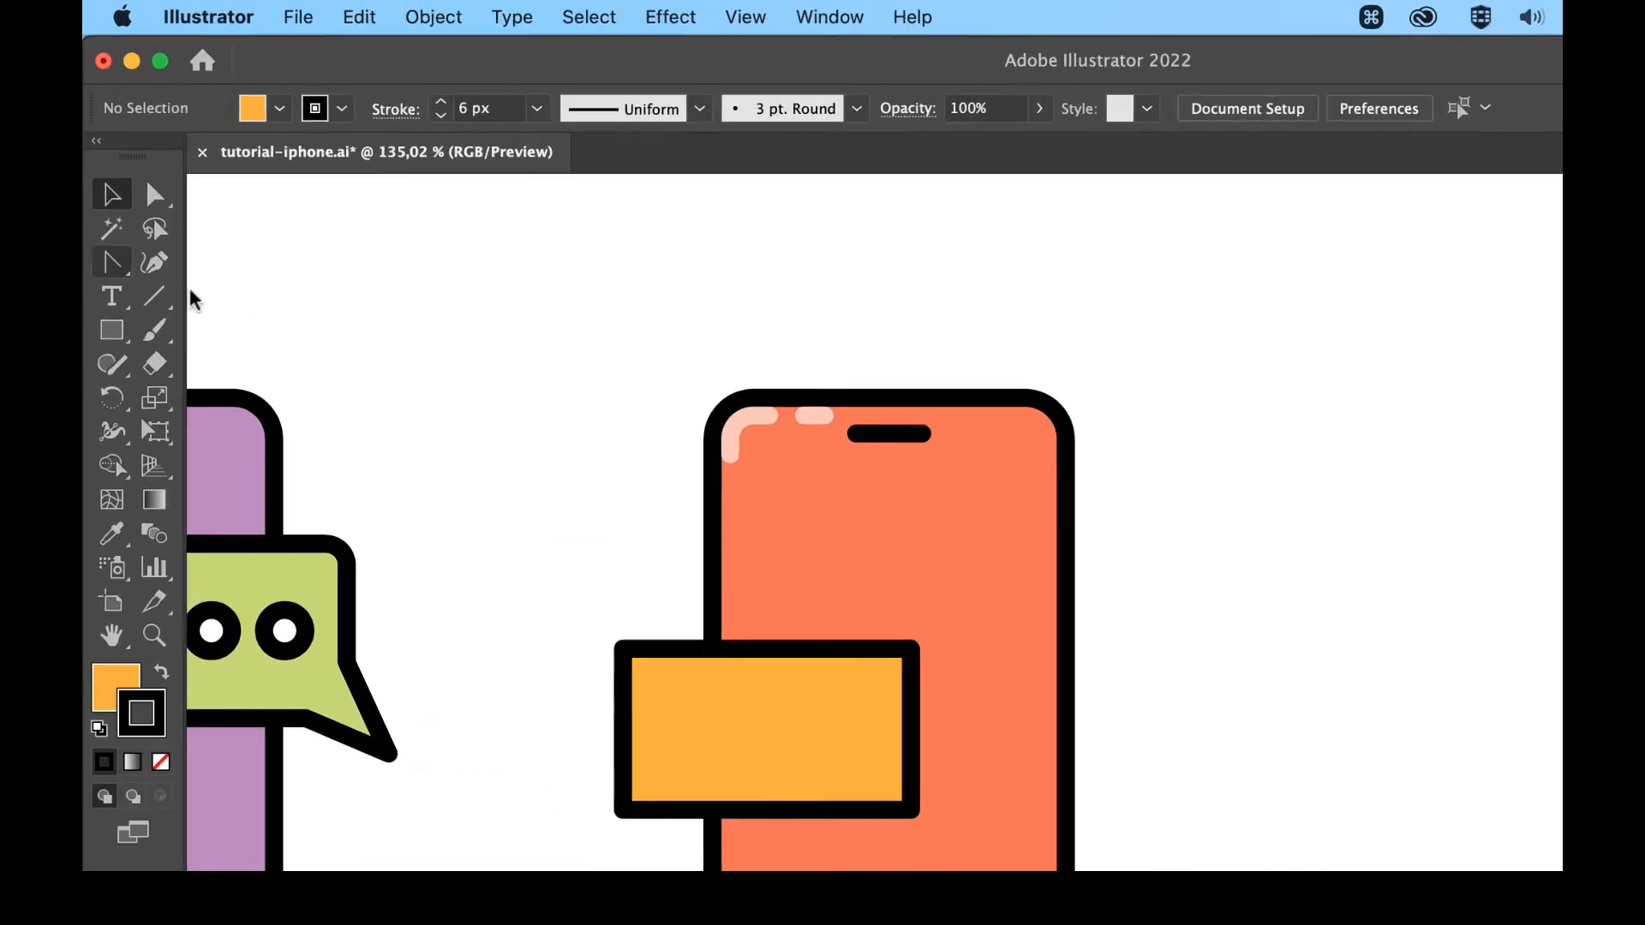
left_click_drag(120, 263, 194, 266)
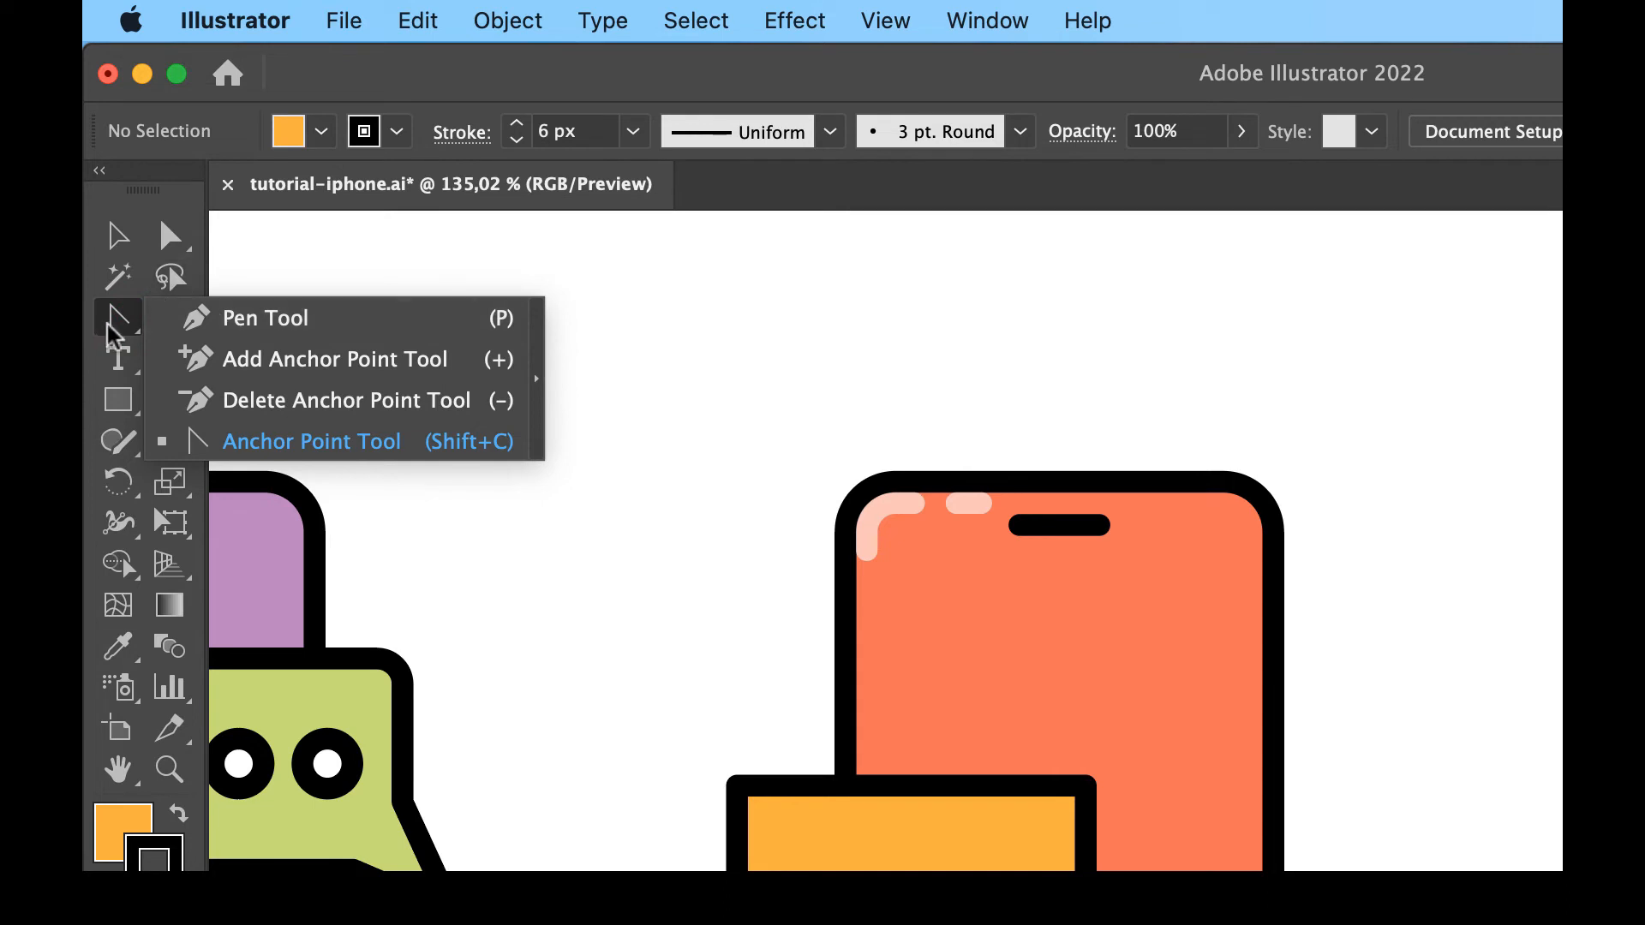
left_click(123, 406)
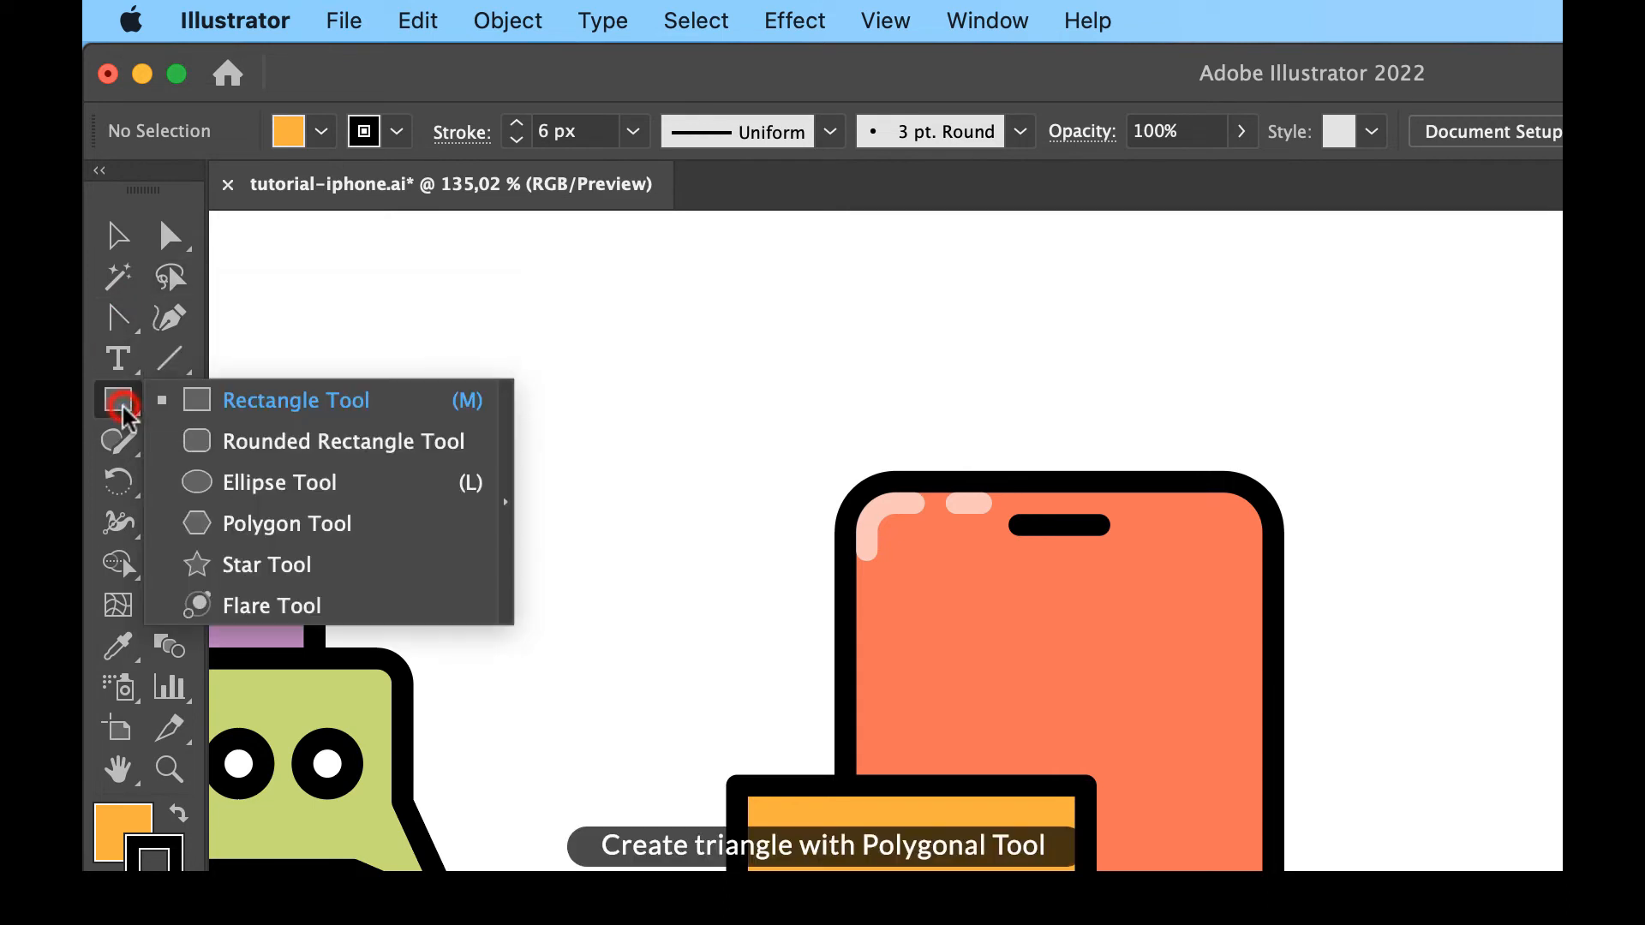
left_click(271, 532)
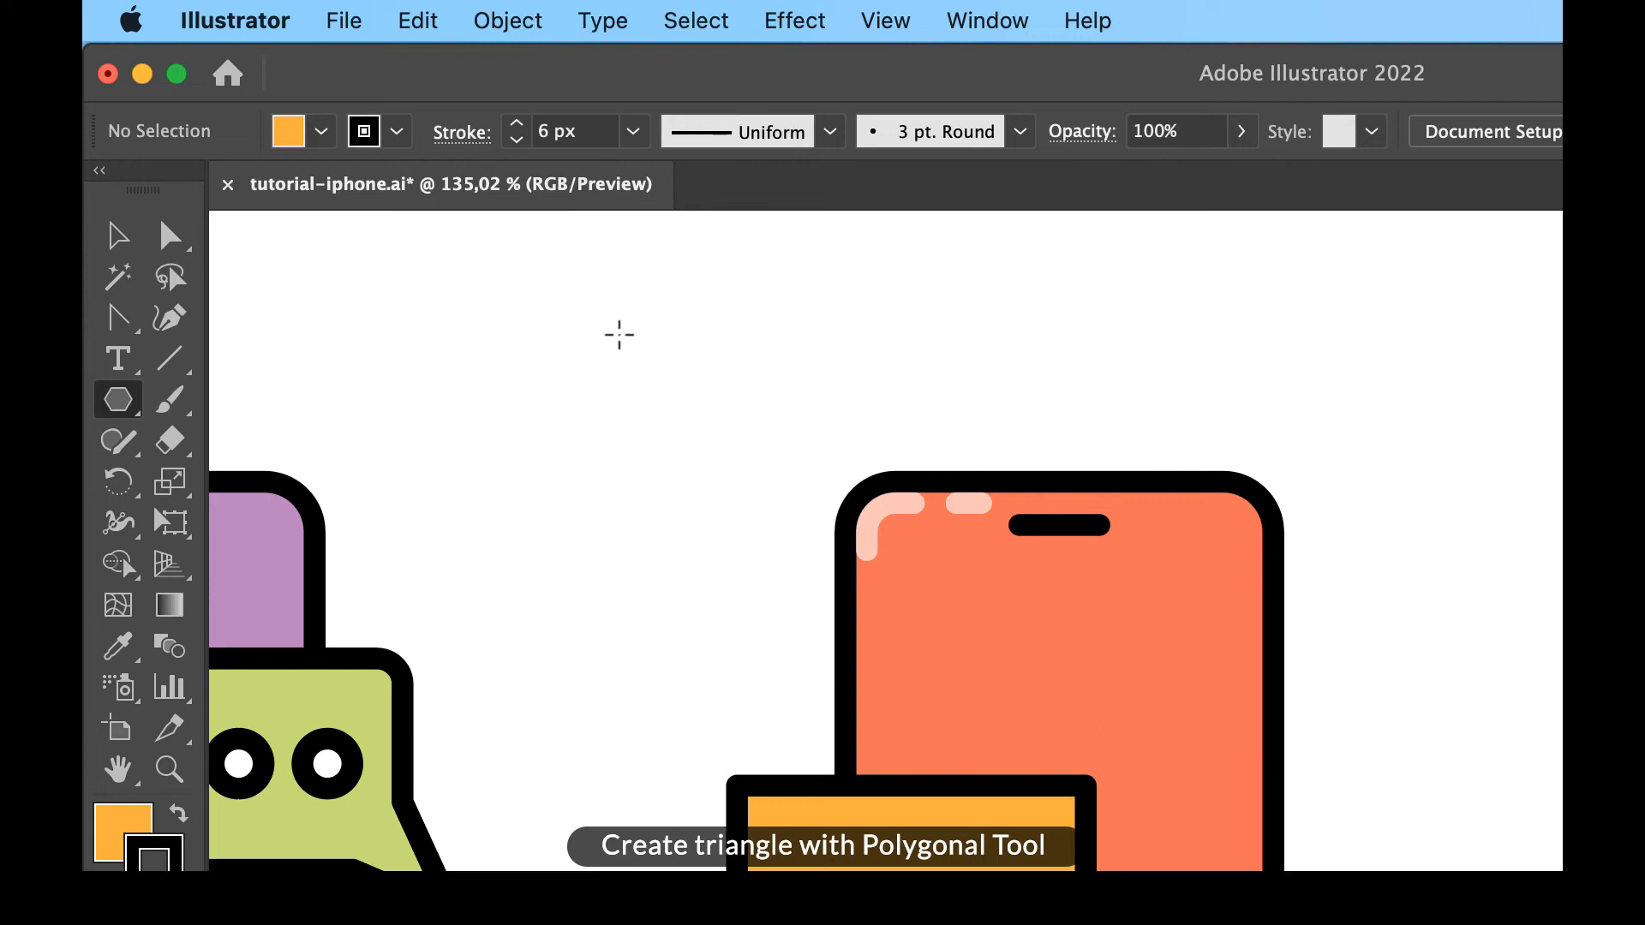
left_click(619, 334)
type("3")
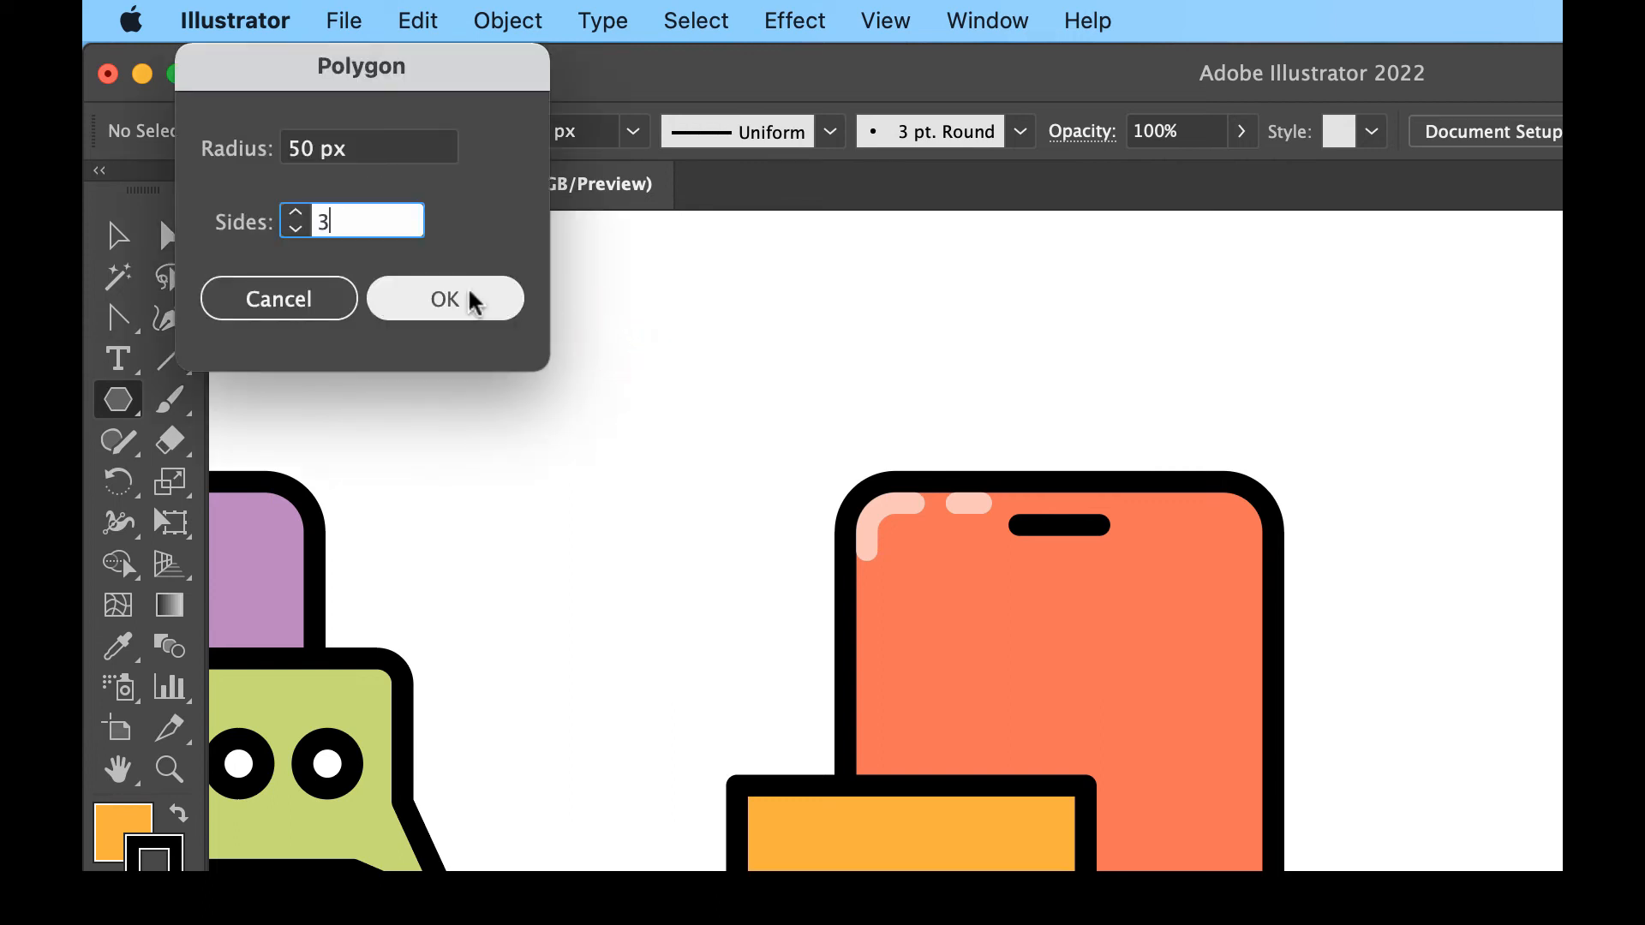
left_click(473, 300)
- Move the triangle onto the rectangle so their bottom-left corners coincide
left_click(117, 238)
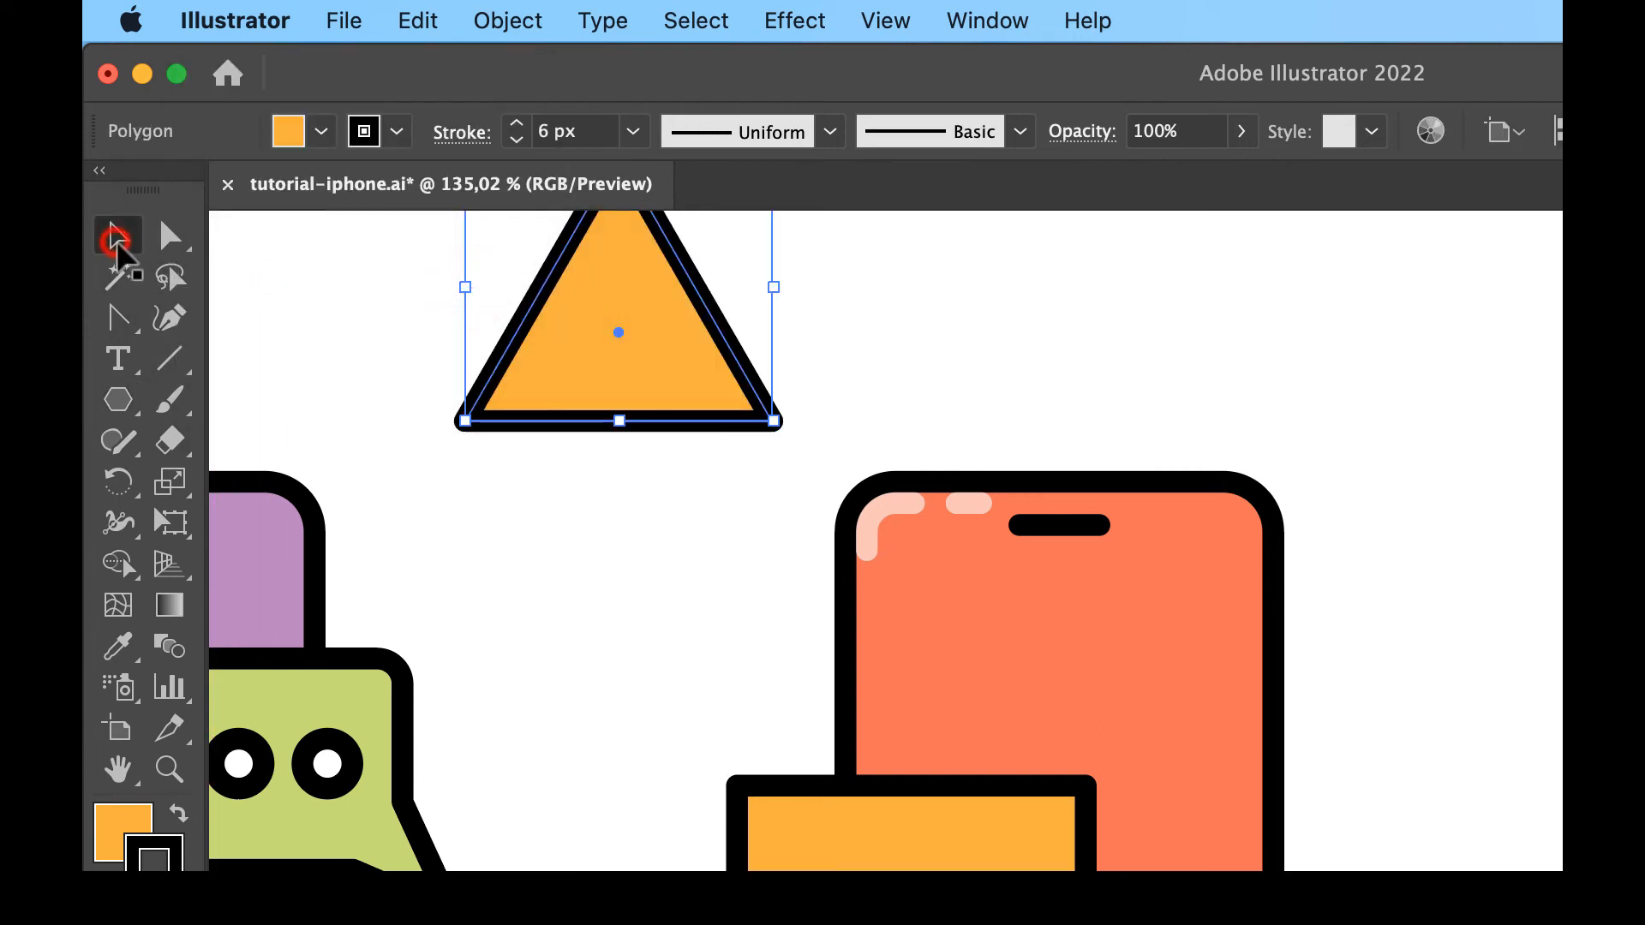
scroll(696, 272, "up", 3)
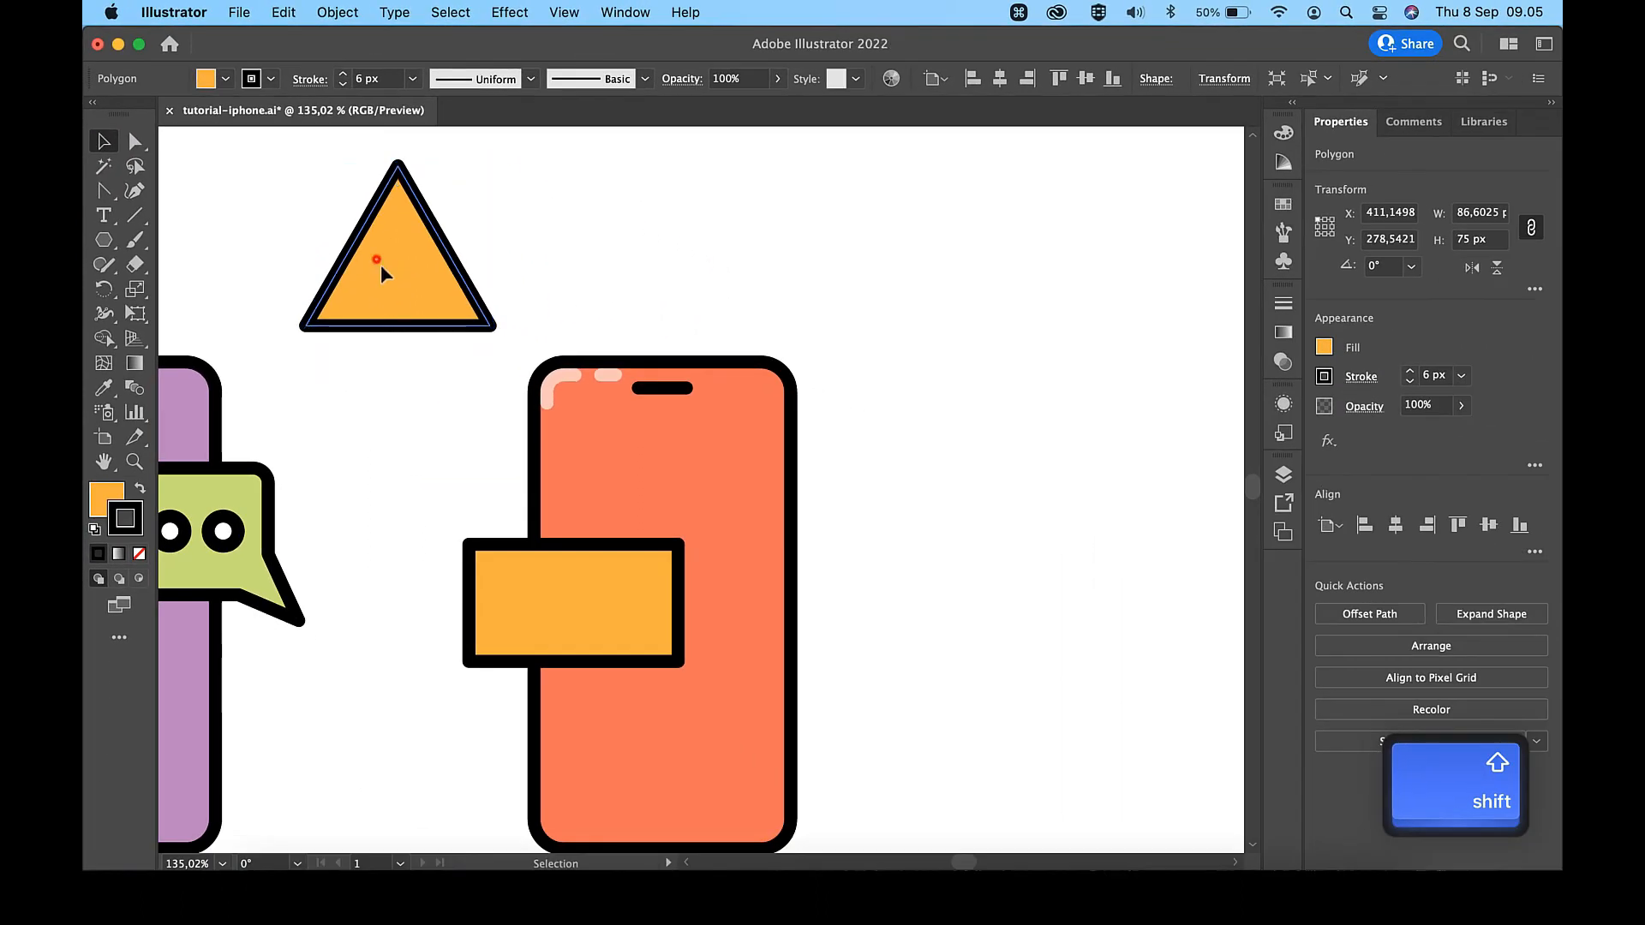
left_click_drag(569, 447, 847, 866)
left_click_drag(541, 509, 547, 596)
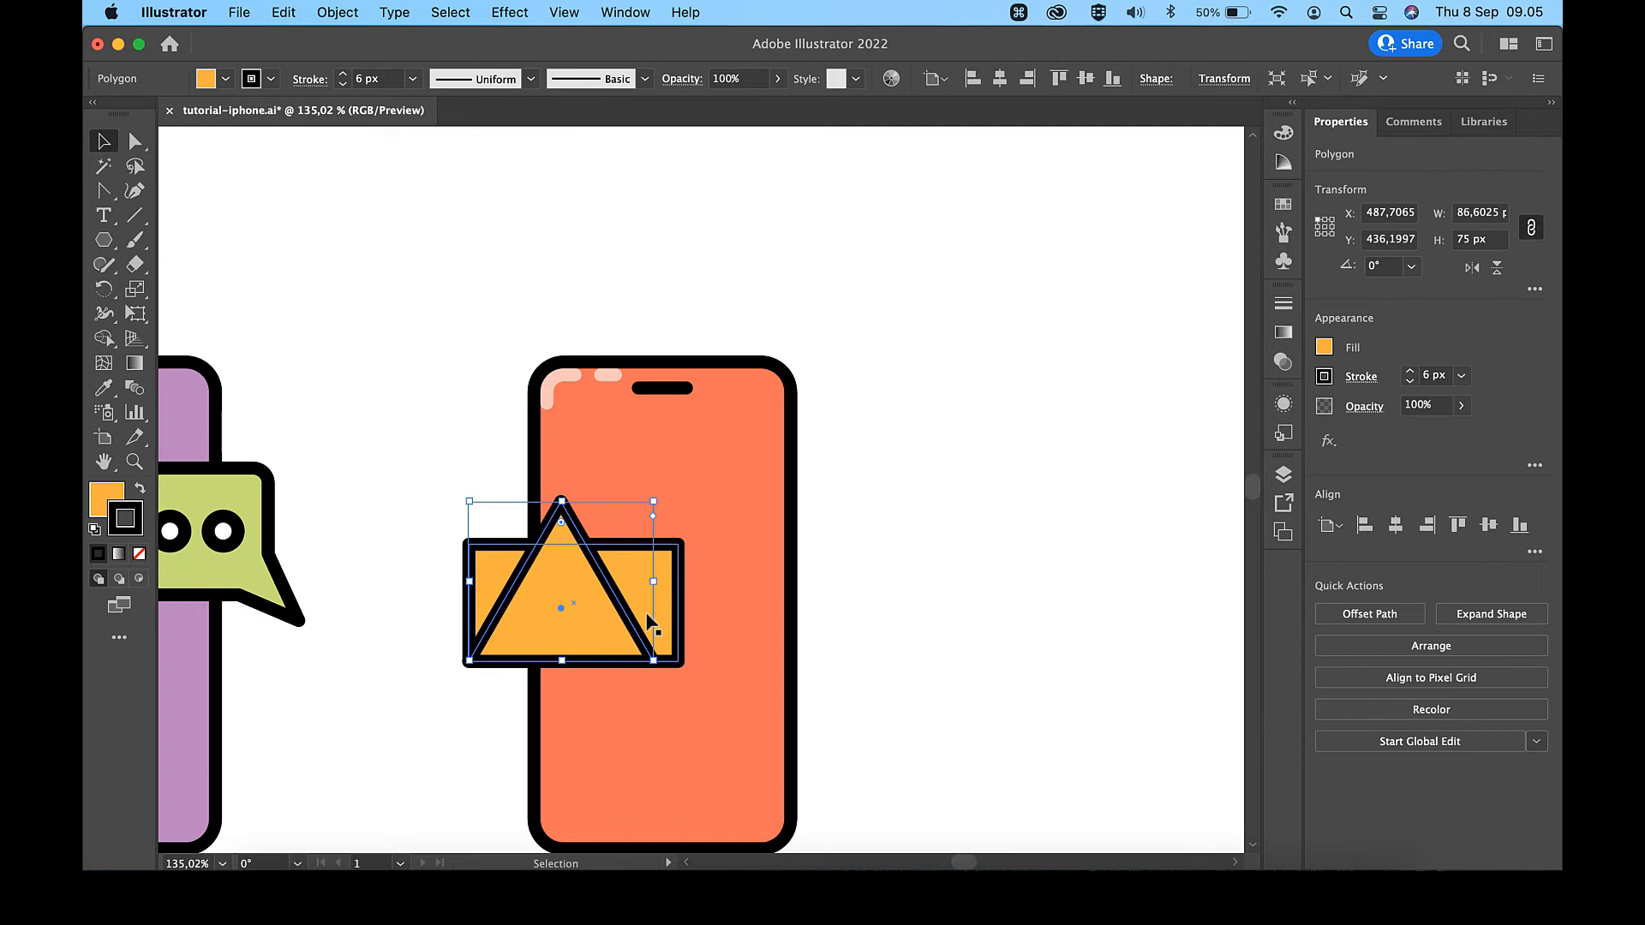
- Scale the triangle up proportionally until its base matches the rectangle's width of about 98 px
key("shift")
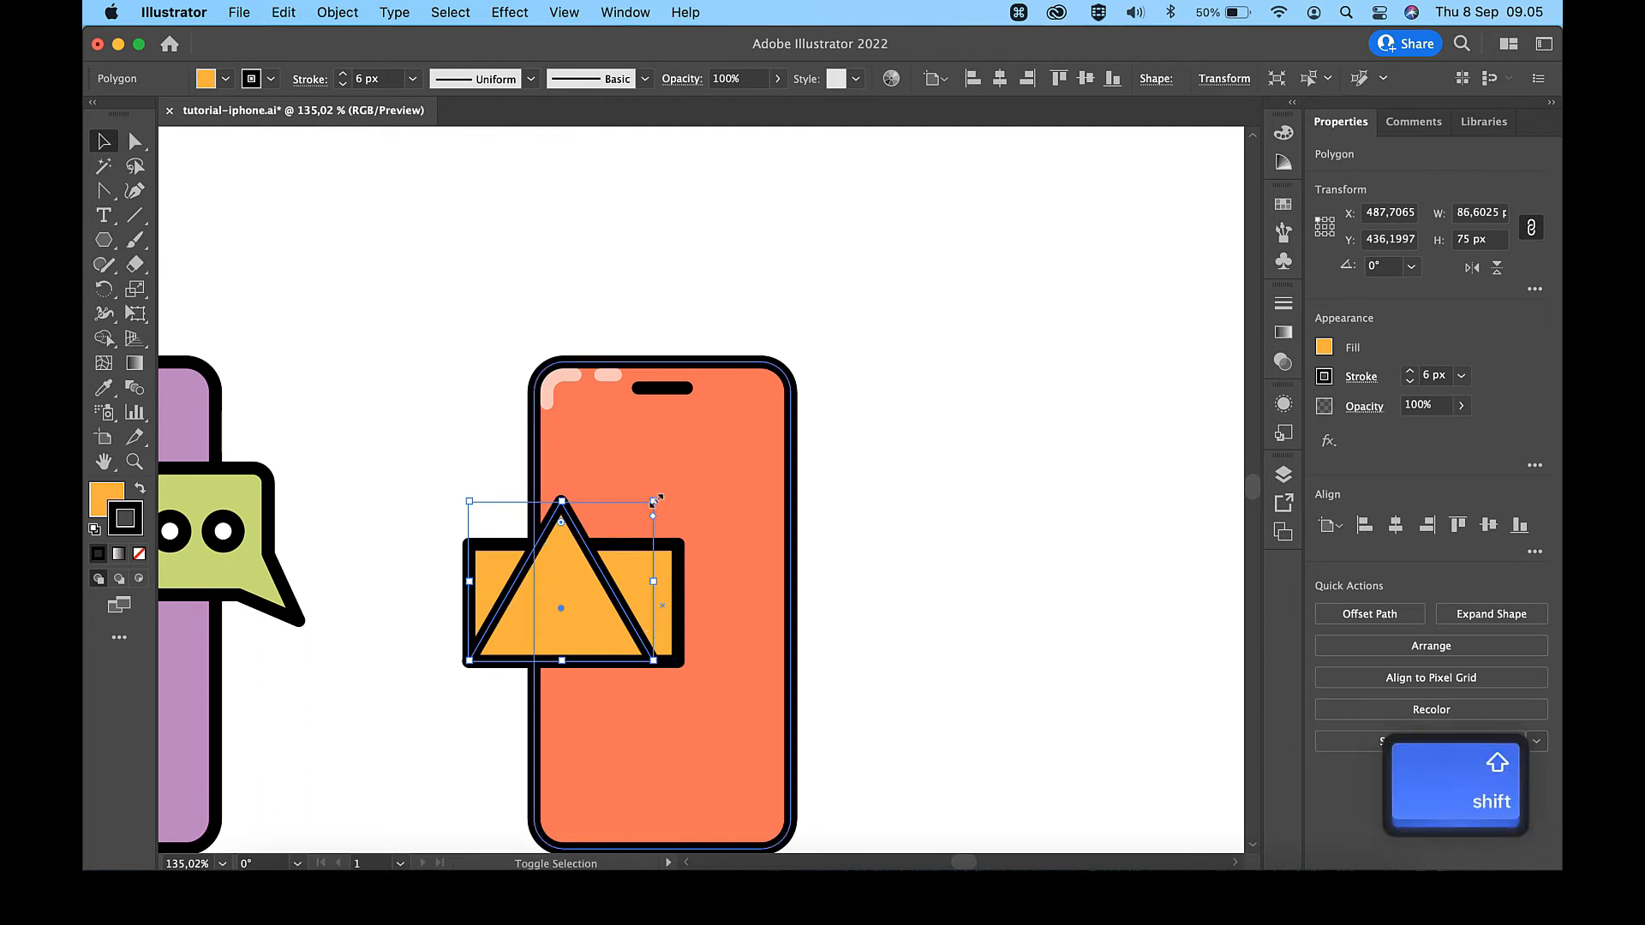
left_click_drag(655, 499, 679, 480)
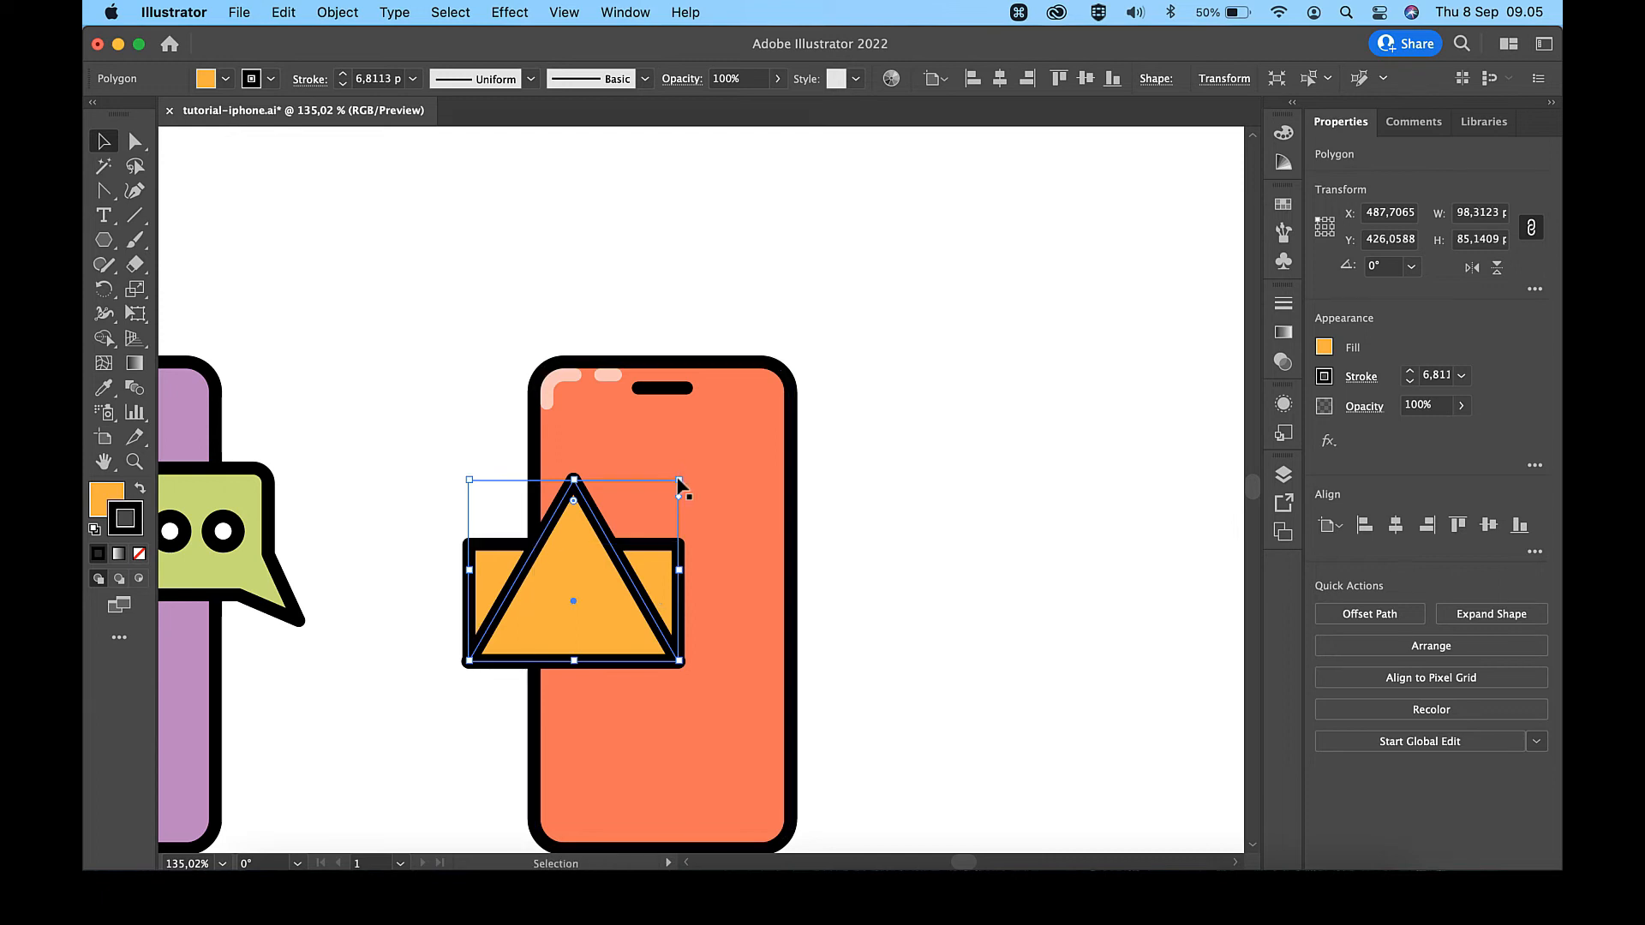
left_click(1000, 431)
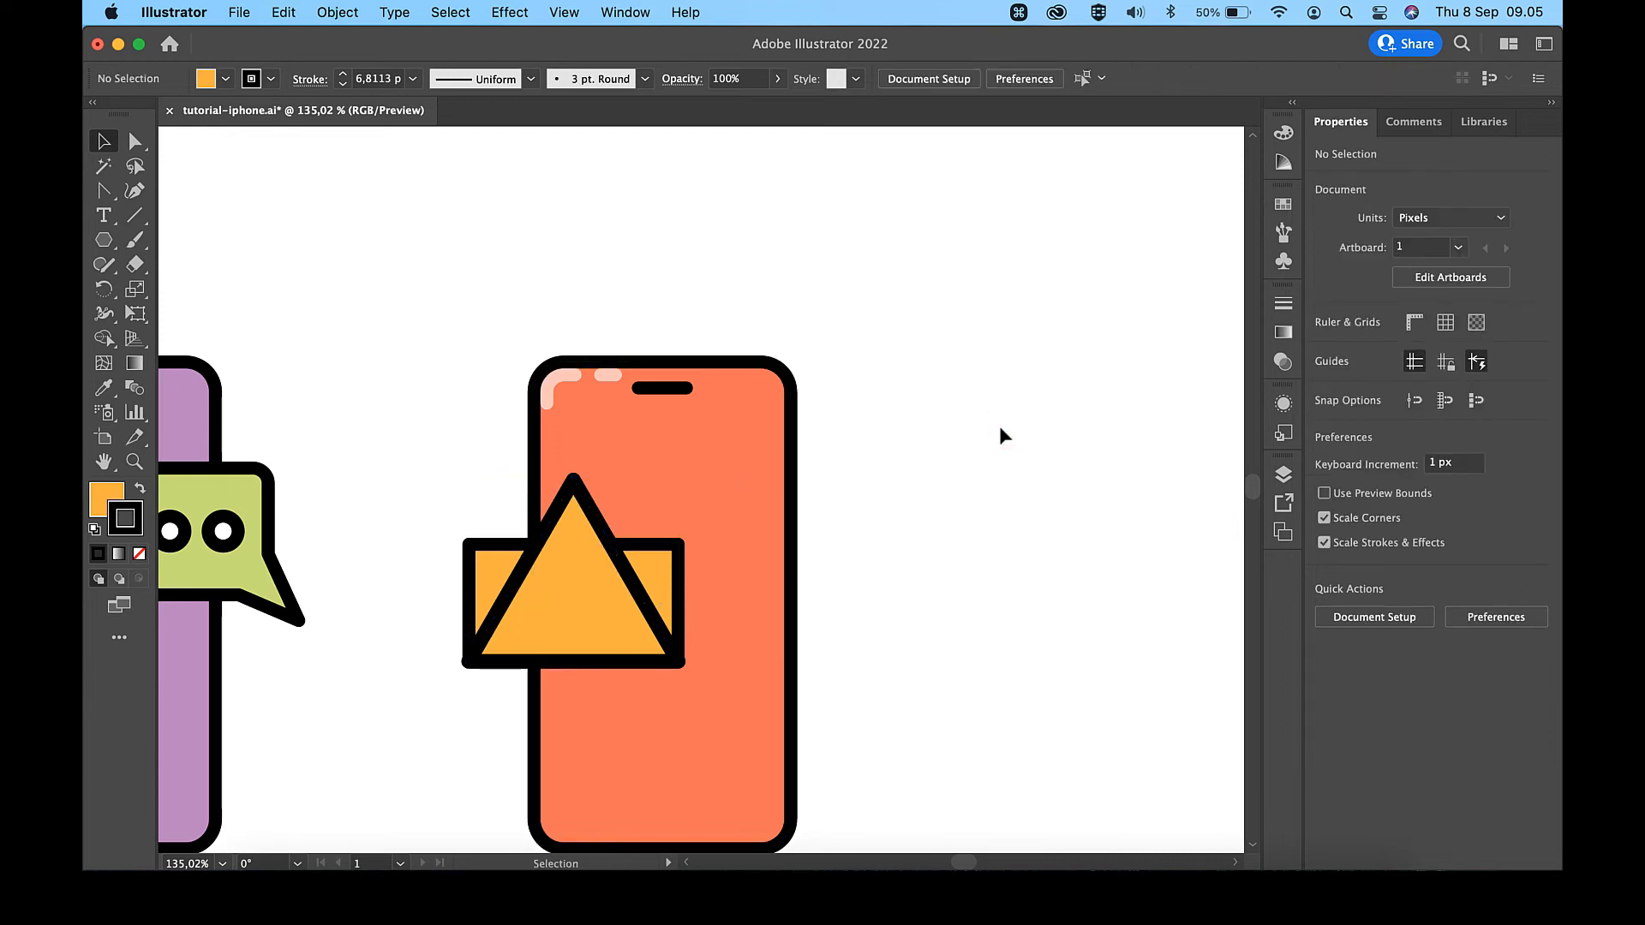
- Lower the triangle's top anchor point by 52 px to form the envelope's lower fold
key("a")
left_click(573, 480)
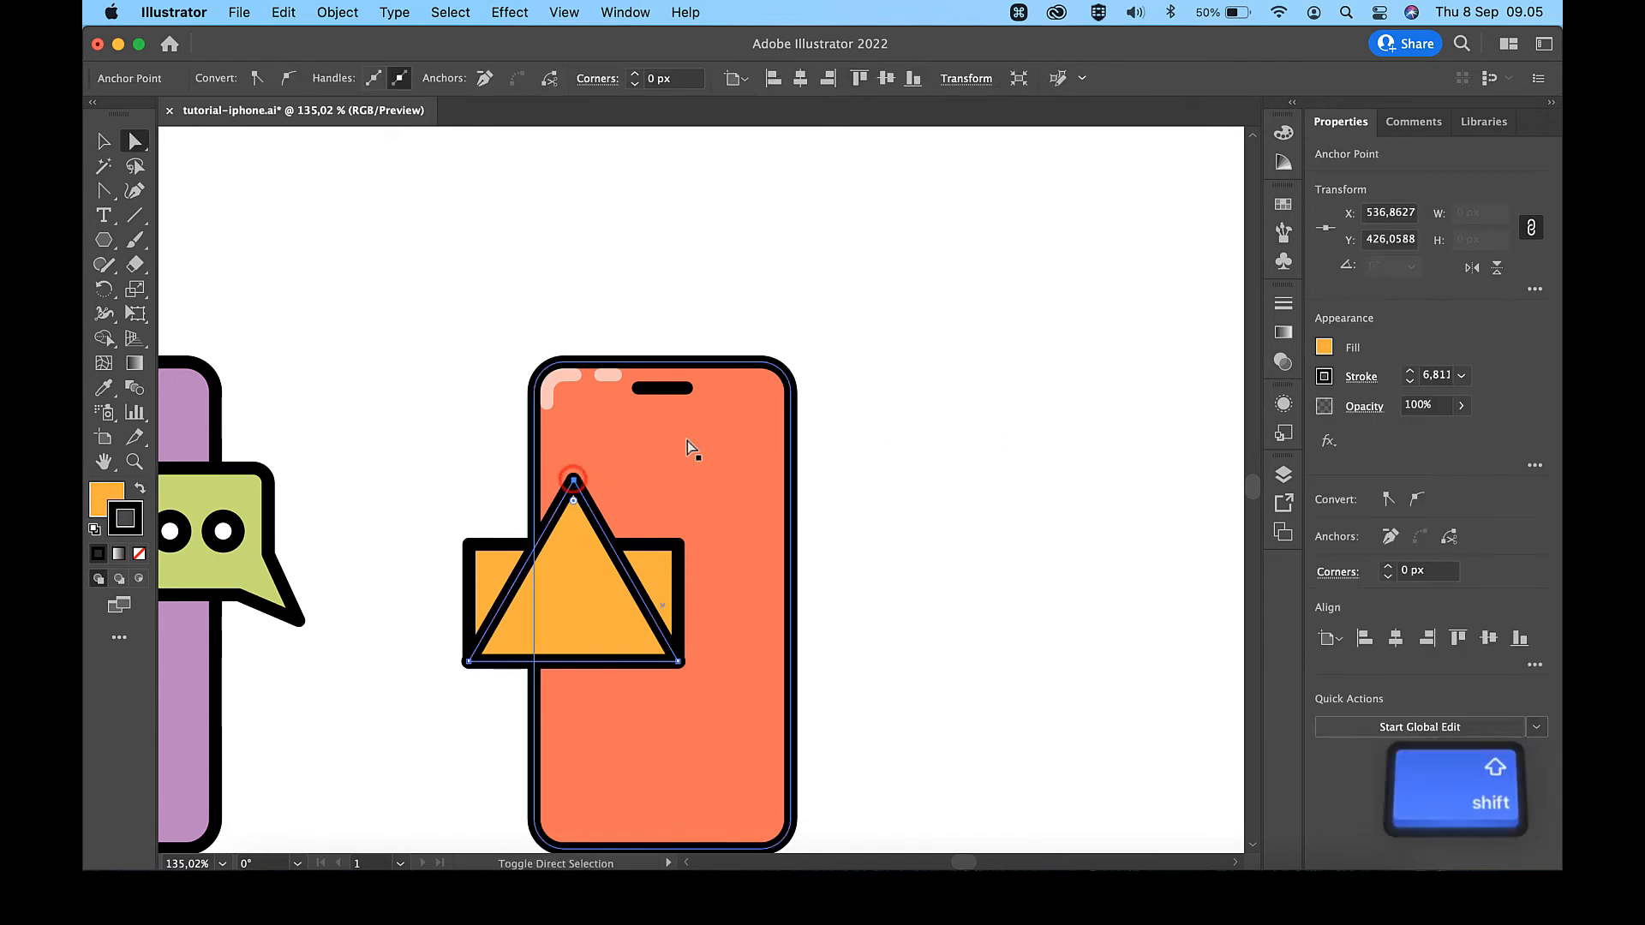
key("shift+Down")
key("shift+Down")
key("shift+Down")
key("shift+Down")
key("shift+Down")
key("shift+Down")
key("shift+Down")
key("shift+Down")
key("shift+Down")
key("shift+Down")
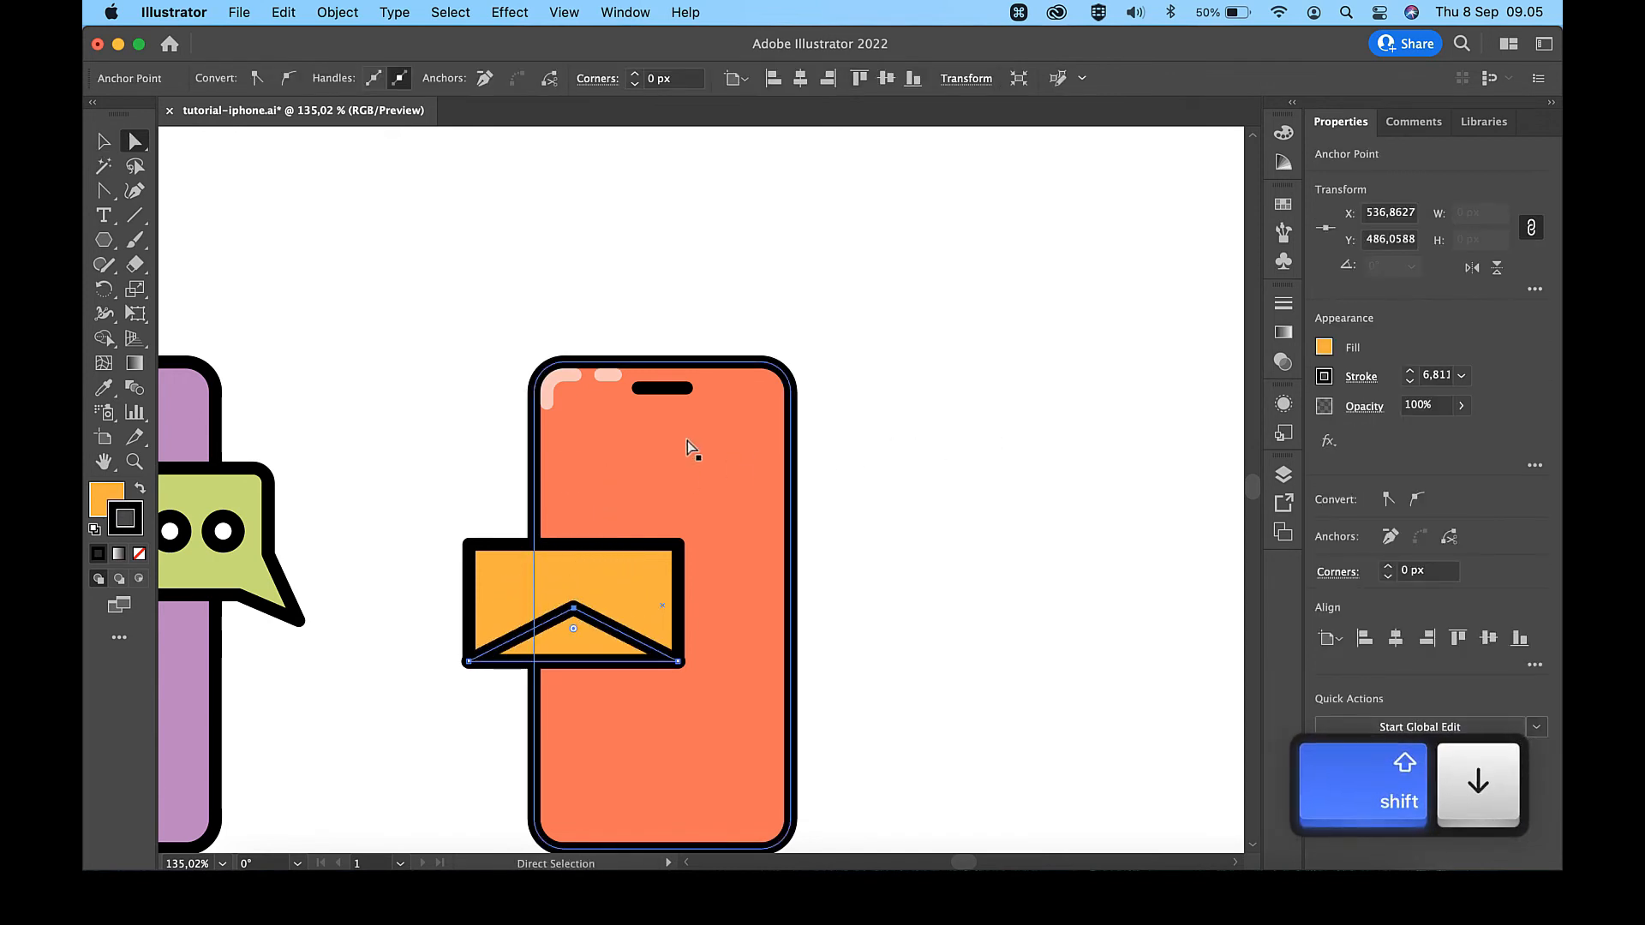
key("Up")
key("Up")
key("Up")
key("Up")
key("Up")
key("Up")
key("Up")
key("Up")
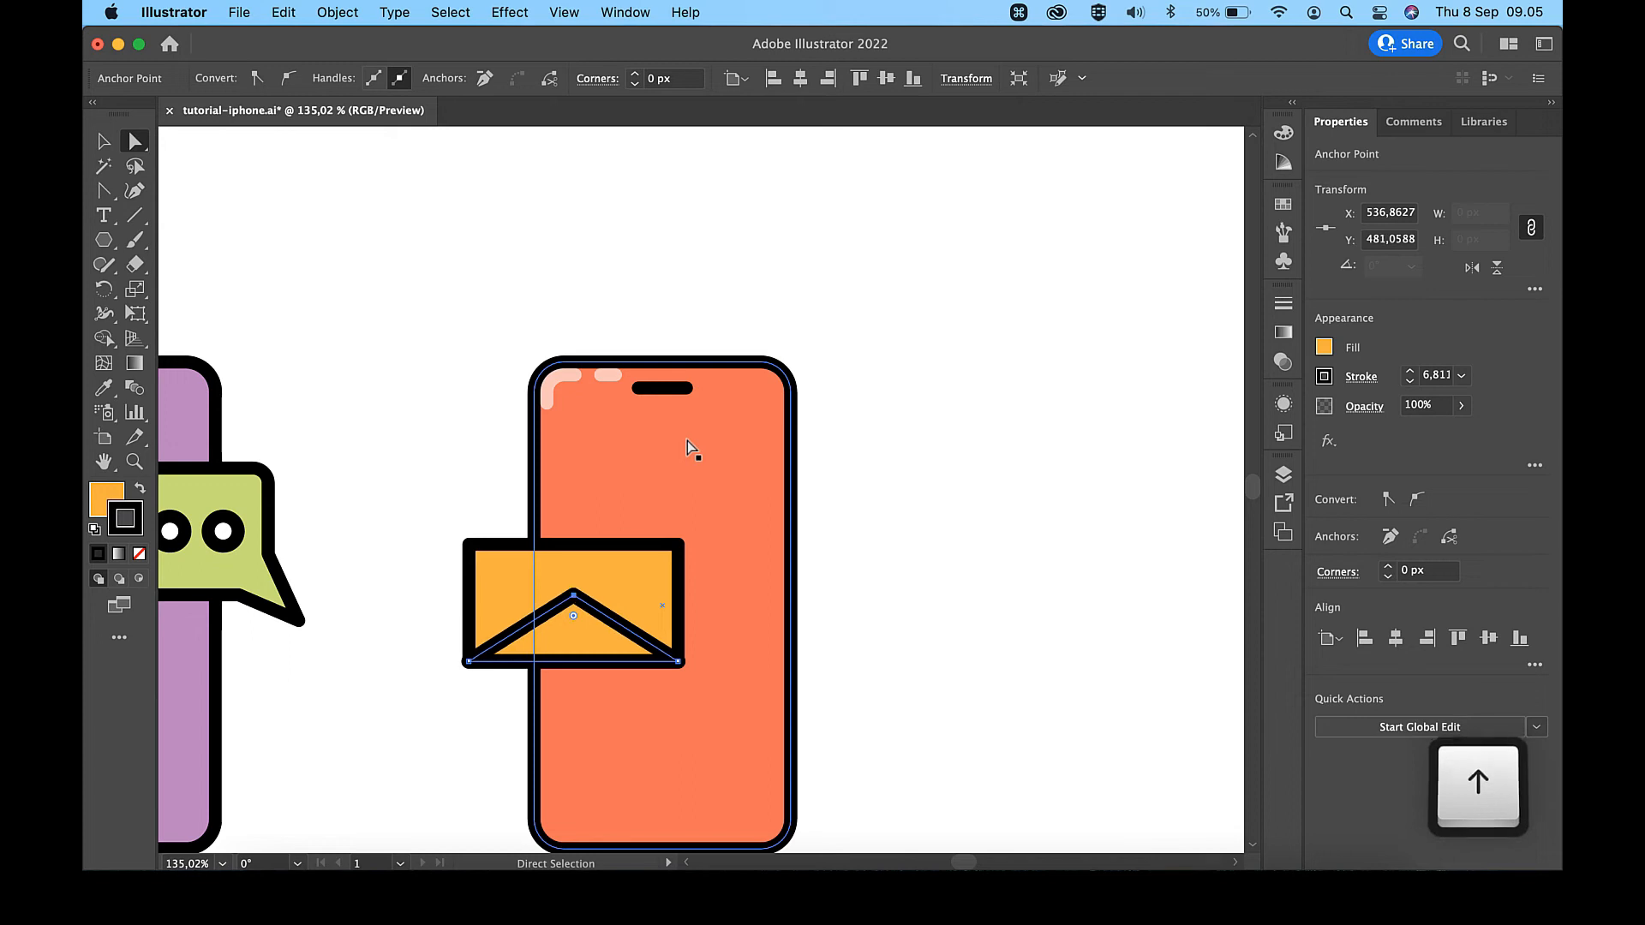
key("v")
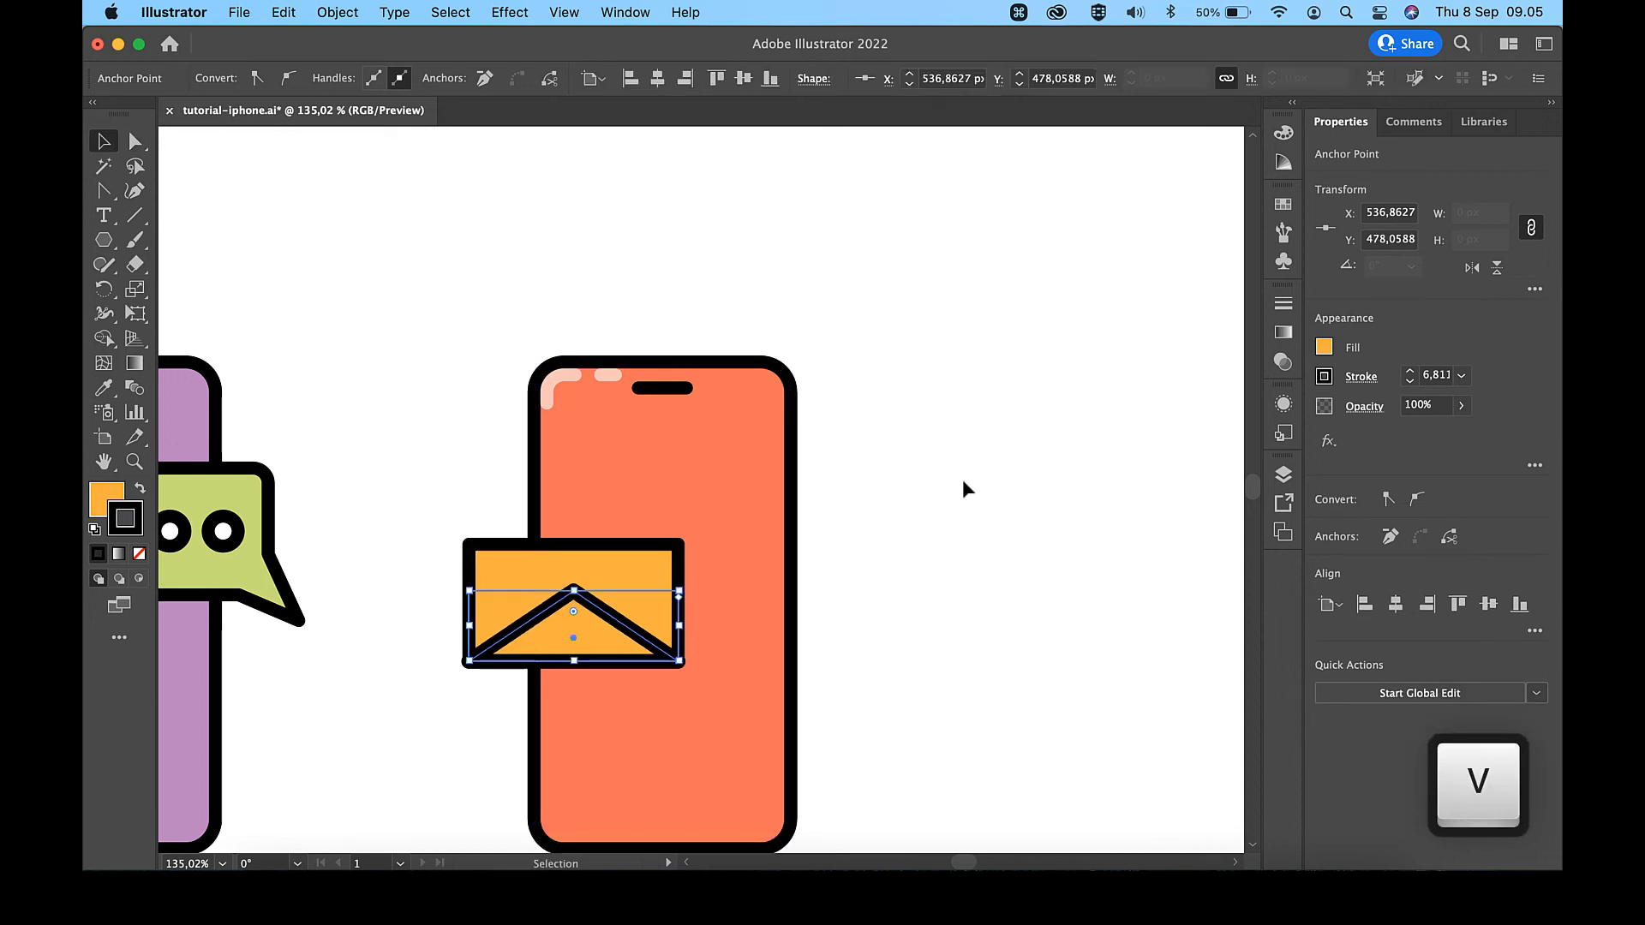
left_click(944, 578)
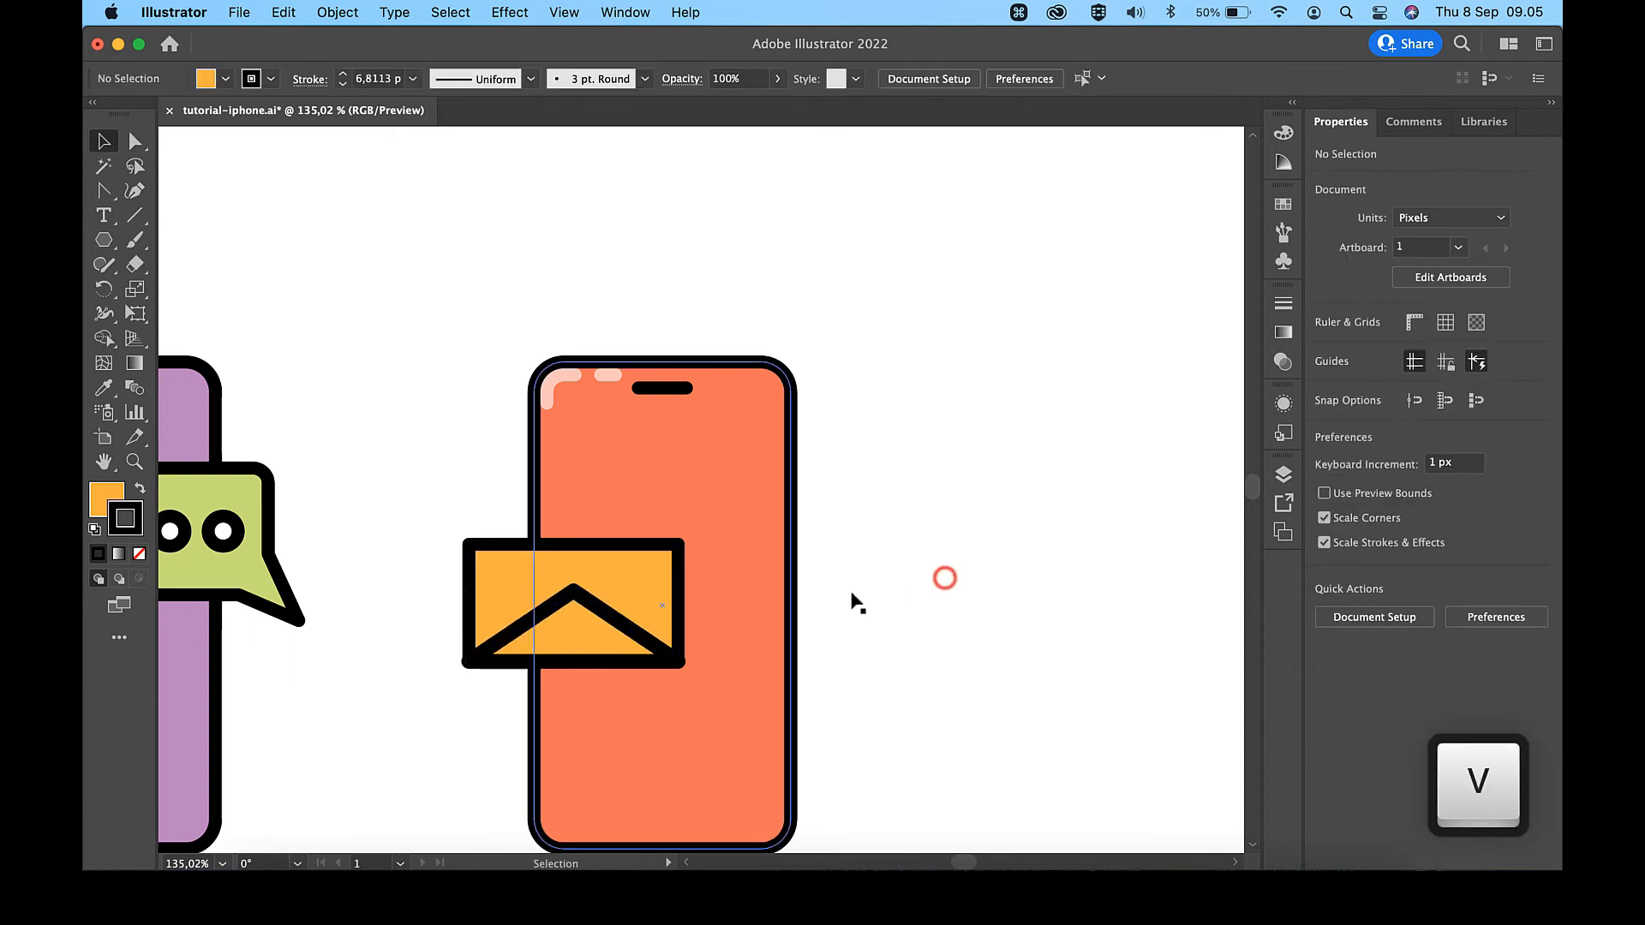
- Duplicate the flattened triangle in place, rotate the copy 180°, and move it to the rectangle's top edge as the envelope flap
left_click(597, 629)
key("super")
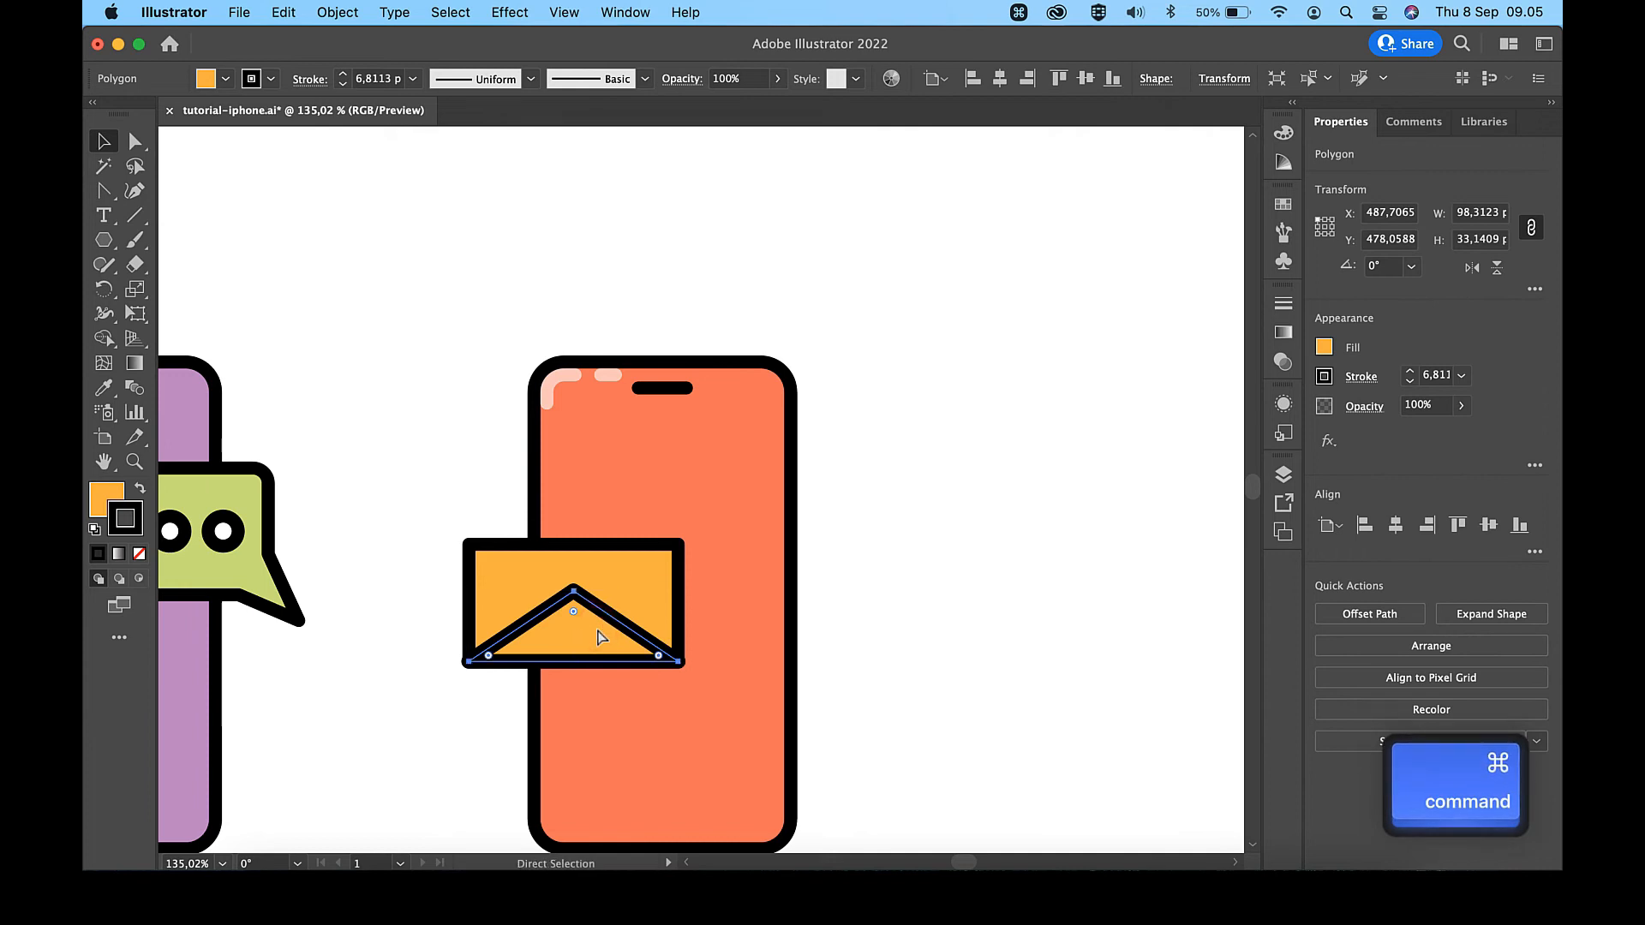
key("super+c")
key("super+f")
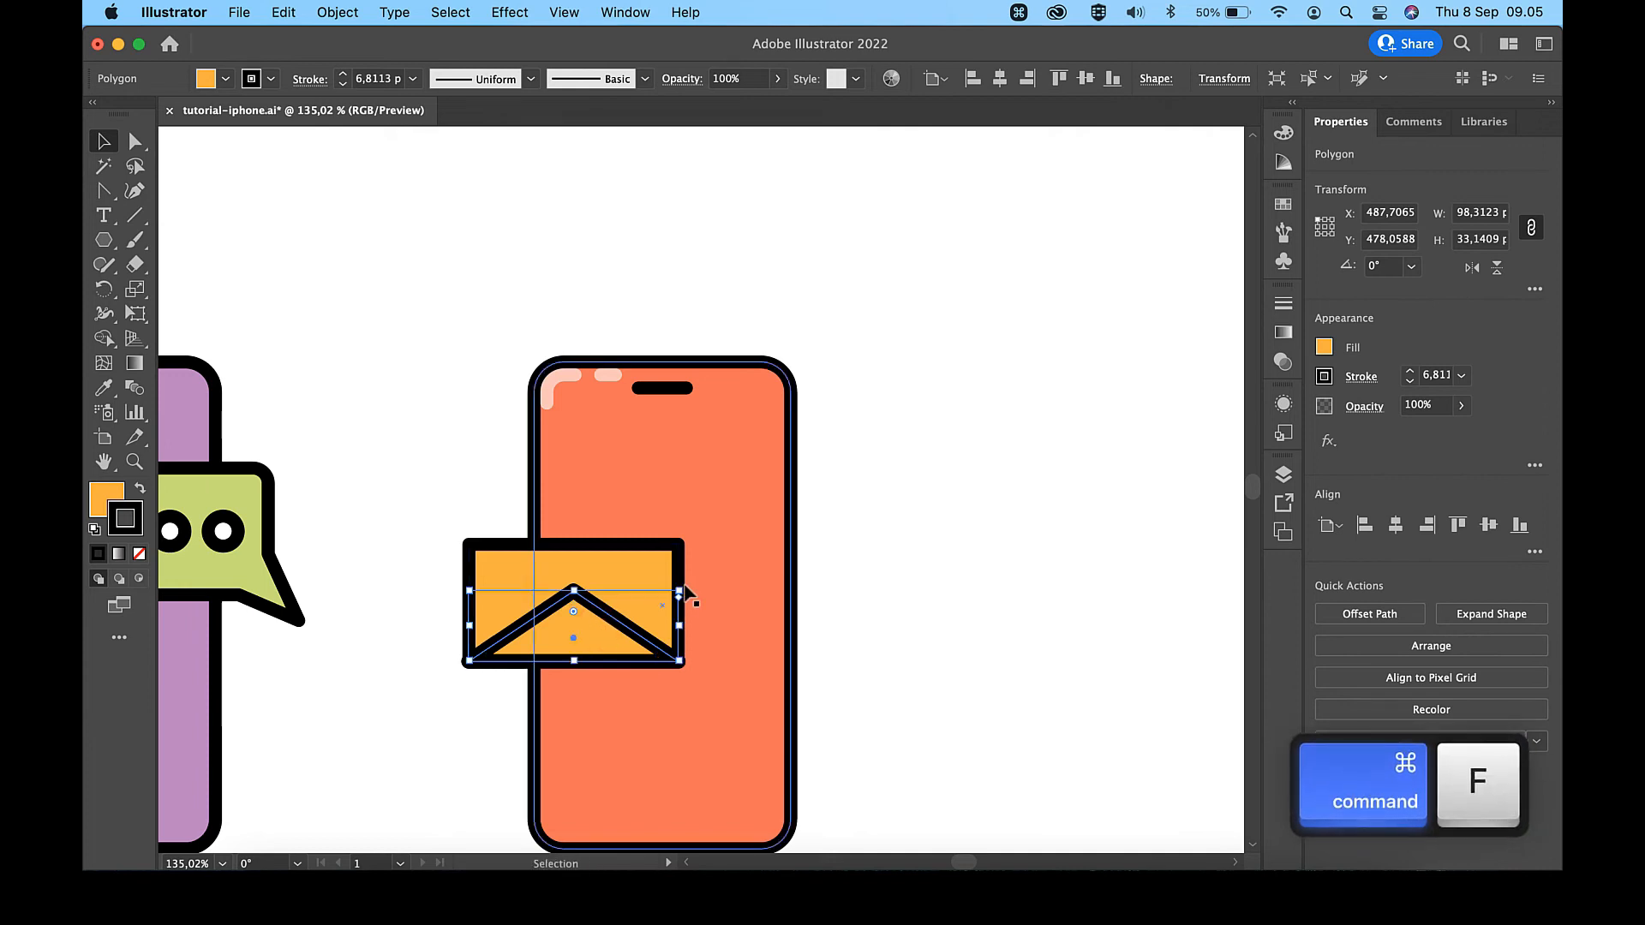
key("shift")
left_click_drag(685, 586, 507, 673)
left_click_drag(583, 633, 583, 565)
- Match the envelope's lower triangle to the #FFB031 swatch's fill and 6 px stroke
left_click(609, 662)
scroll(608, 665, "down", 5)
key("i")
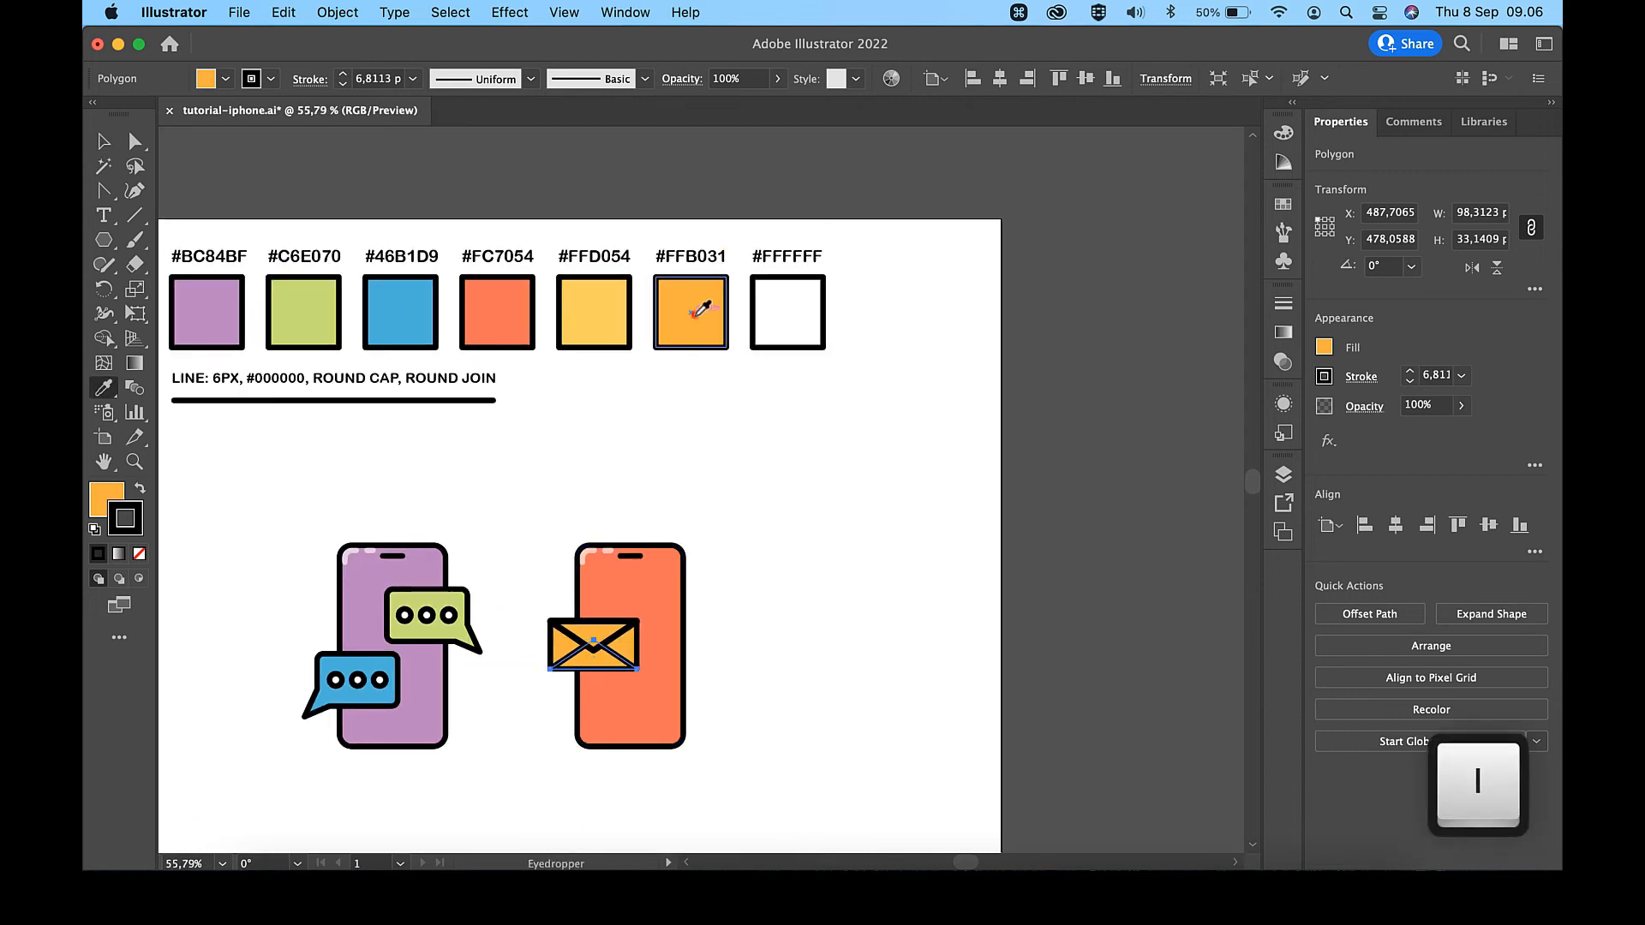
left_click(695, 315)
key("v")
left_click(797, 598)
- Round the downward-pointing tip of the envelope's upper flap
scroll(788, 604, "up", 5)
key("a")
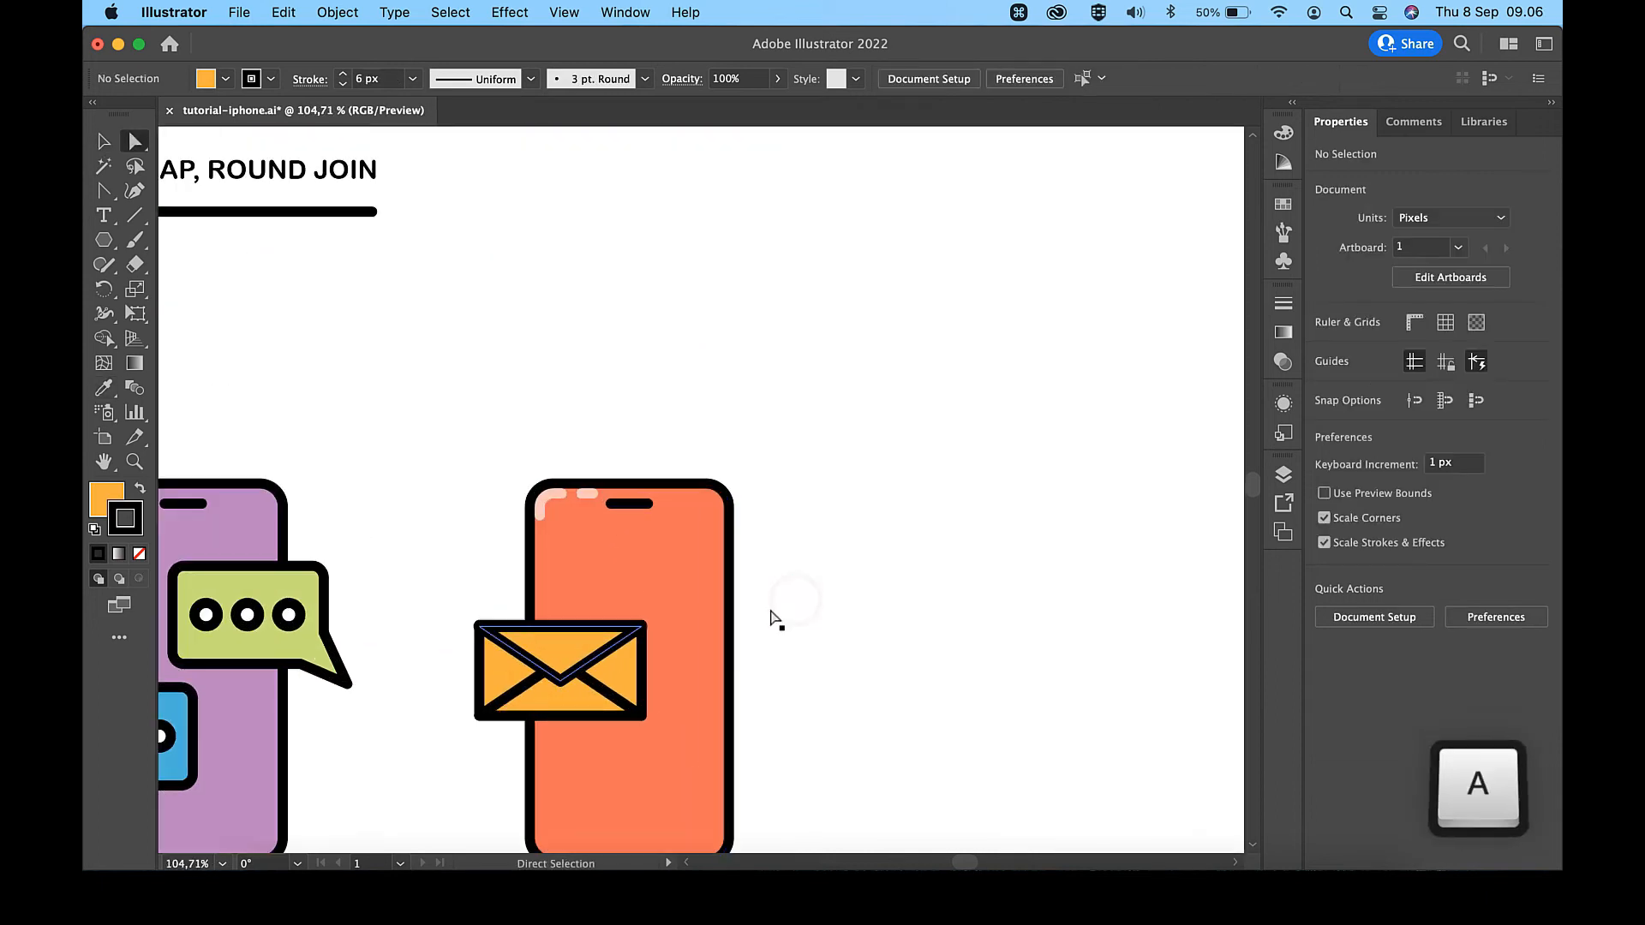
left_click(562, 682)
left_click_drag(561, 662, 562, 641)
key("v")
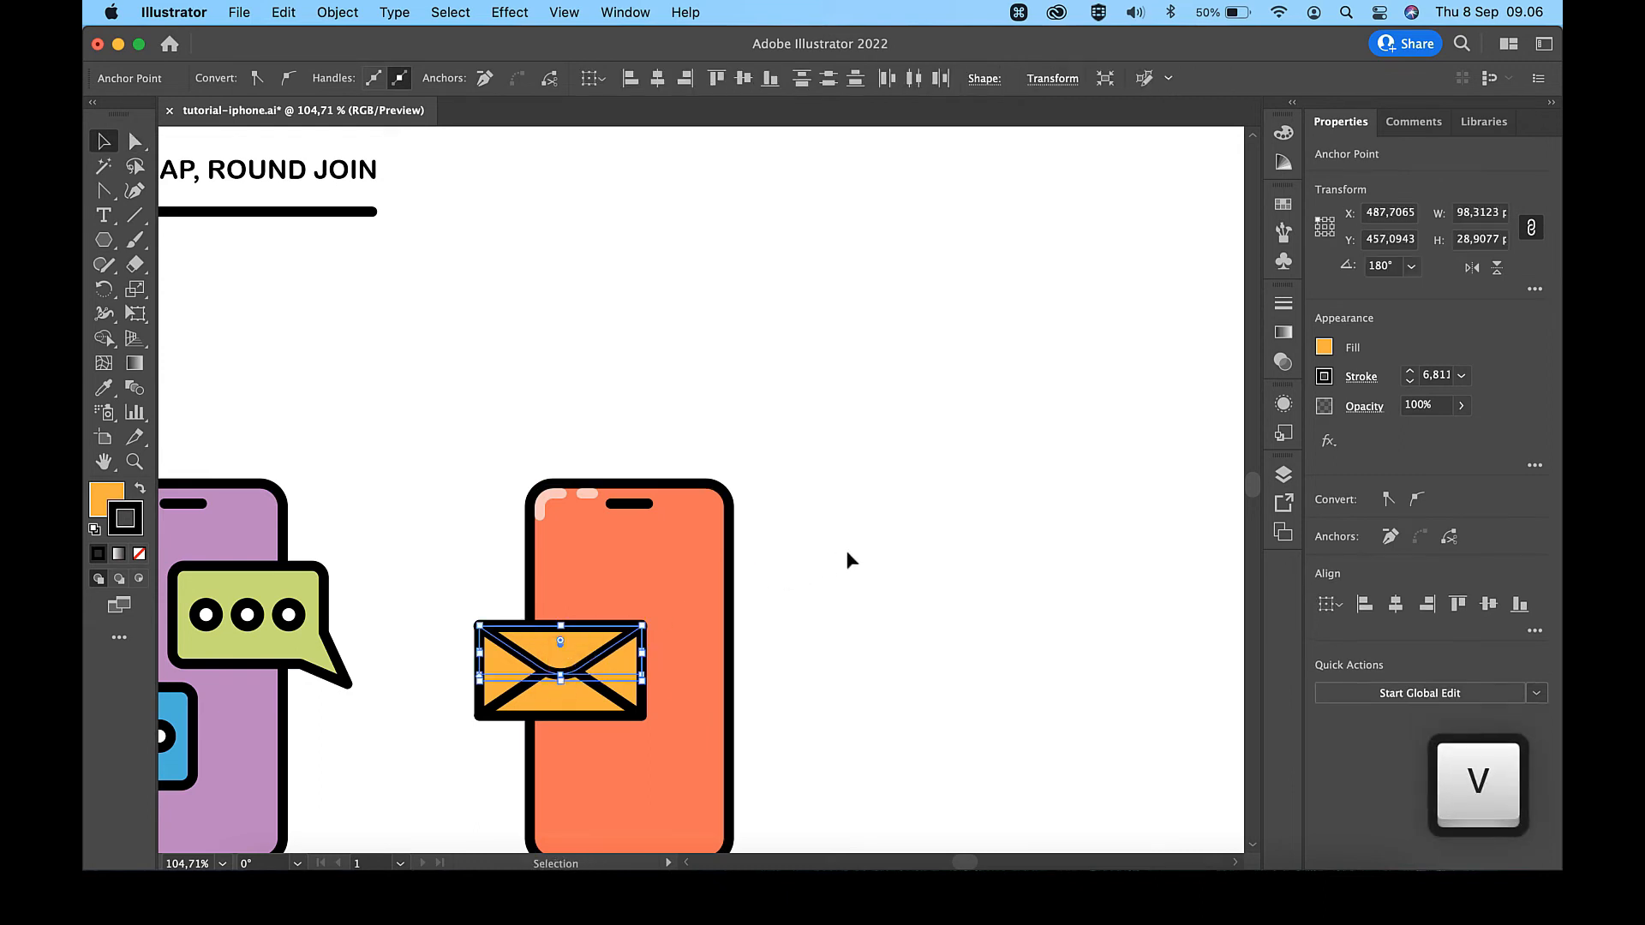
- Match the envelope's upper flap to the #FFD054 swatch's fill and 6 px stroke
left_click(845, 552)
left_click(564, 639)
scroll(564, 639, "down", 5)
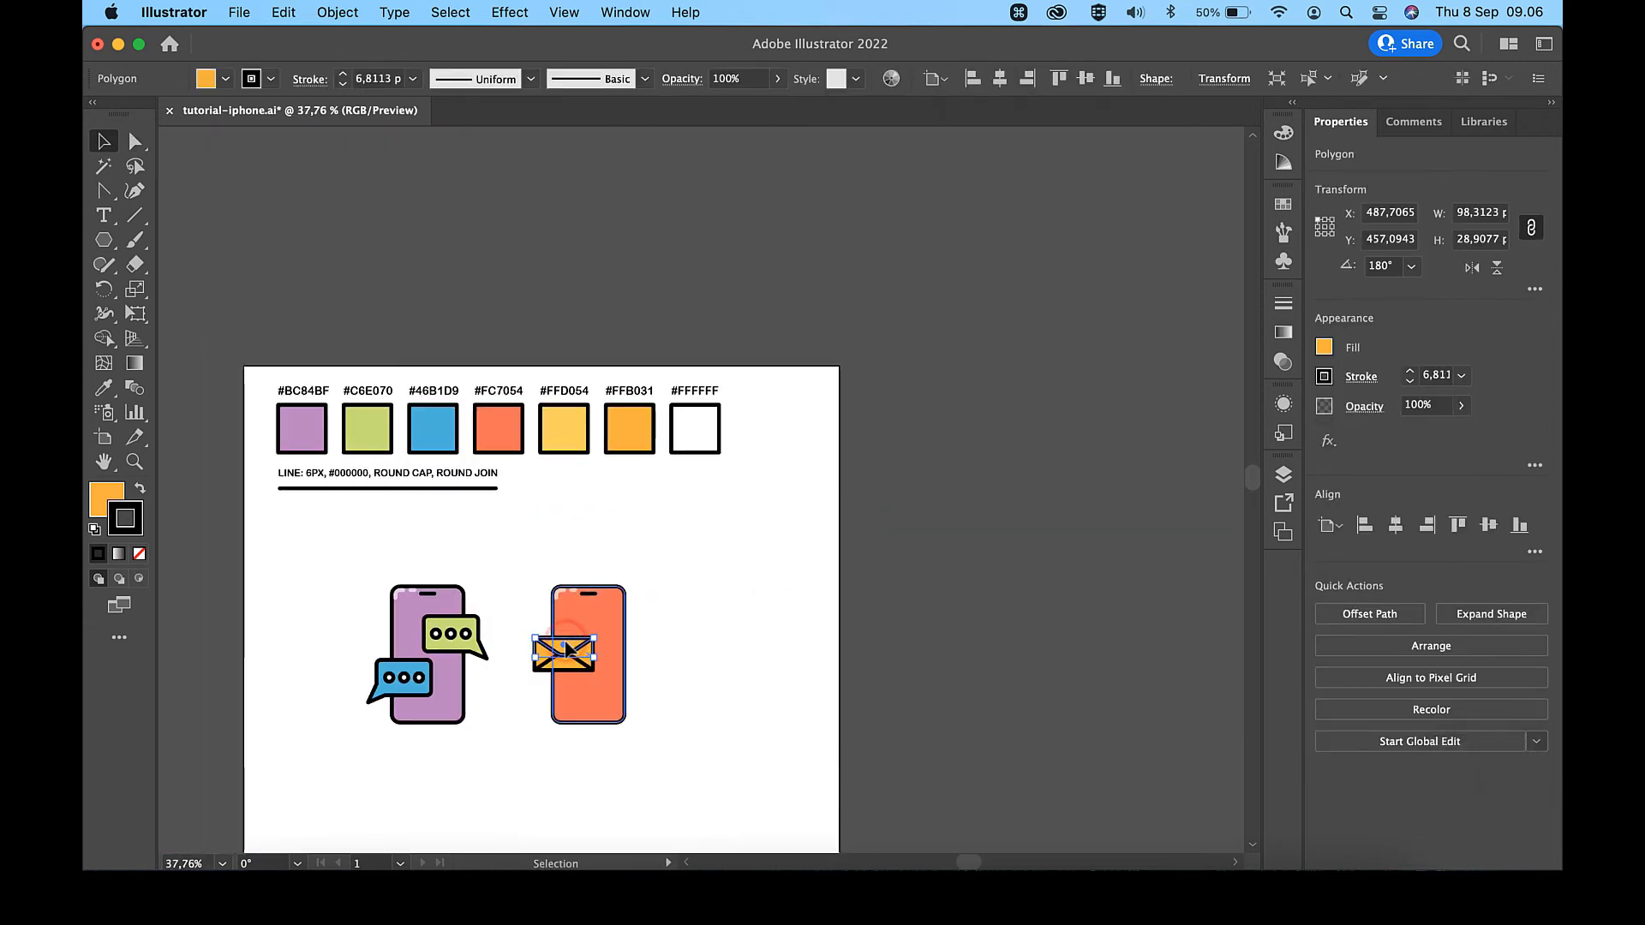
key("i")
left_click(562, 434)
key("v")
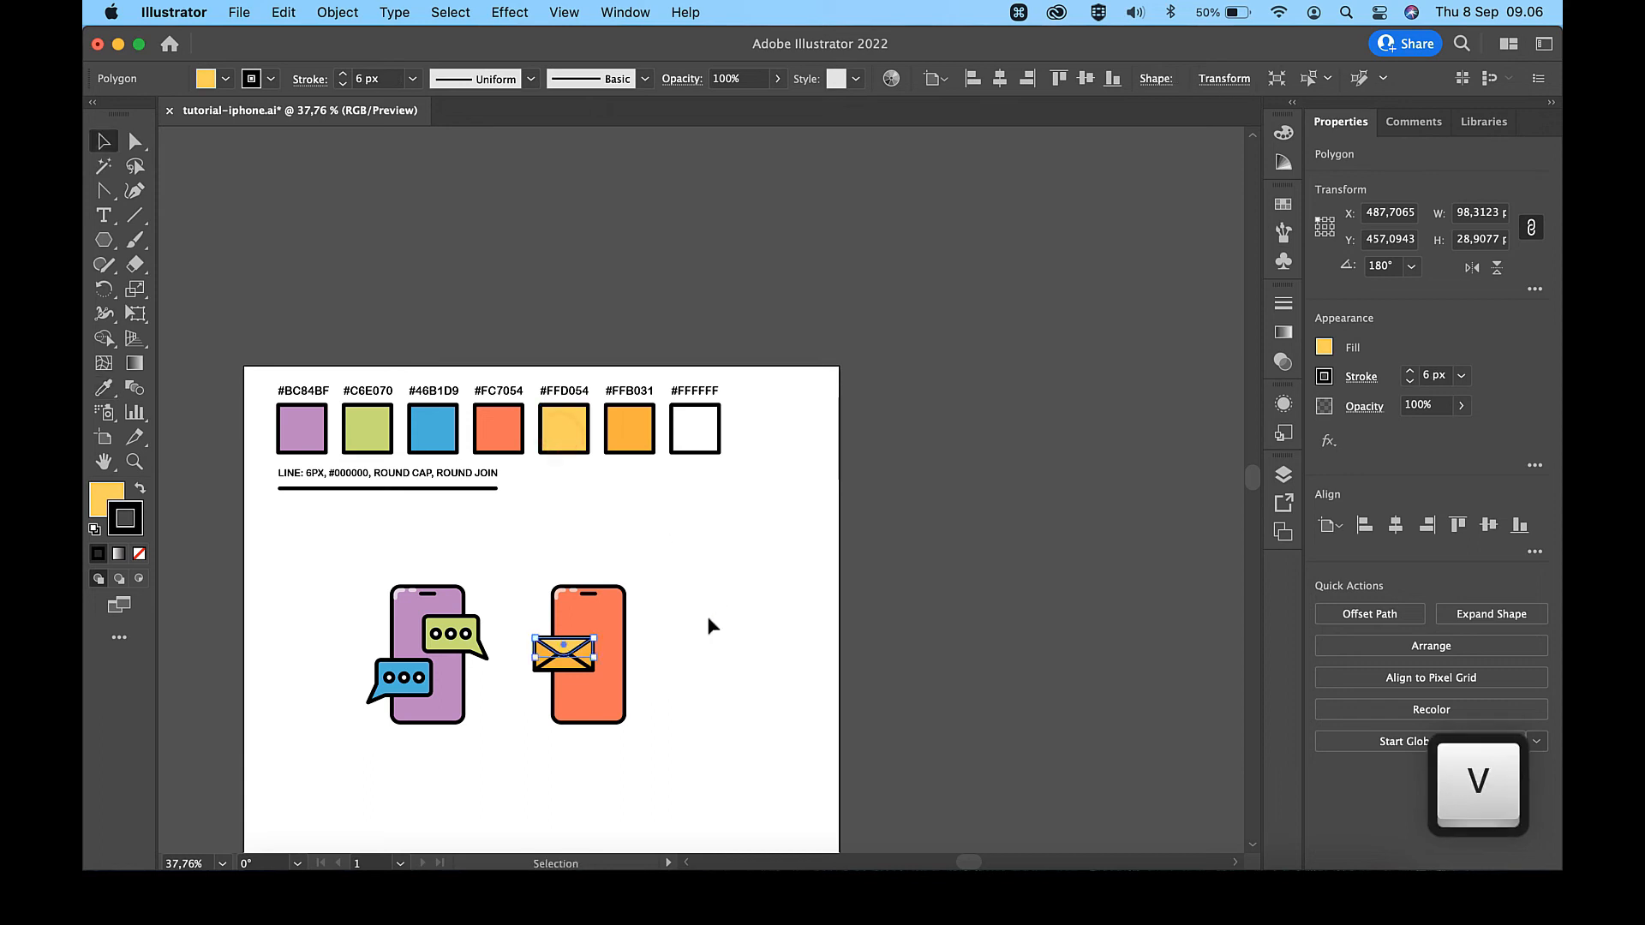
left_click(708, 615)
- Move the whole orange-red phone together with its envelope 30 px to the right
left_click_drag(660, 546, 533, 757)
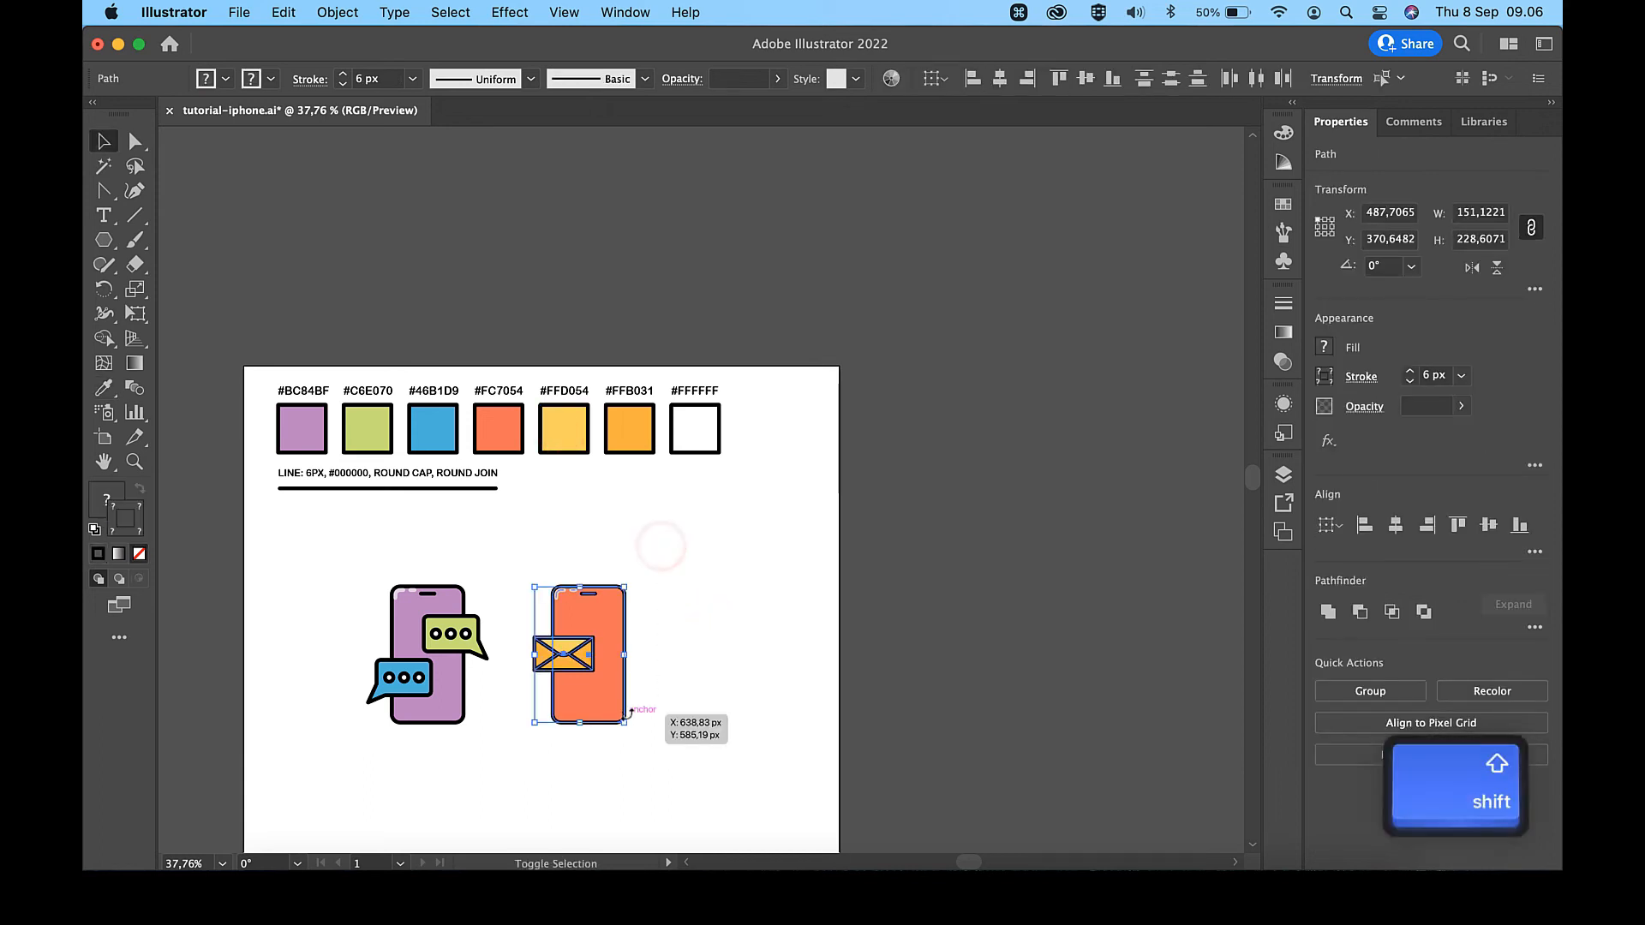
key("shift+Right")
key("shift+Right")
key("shift+Right")
key("shift+Right")
key("shift+Right")
left_click(702, 567)
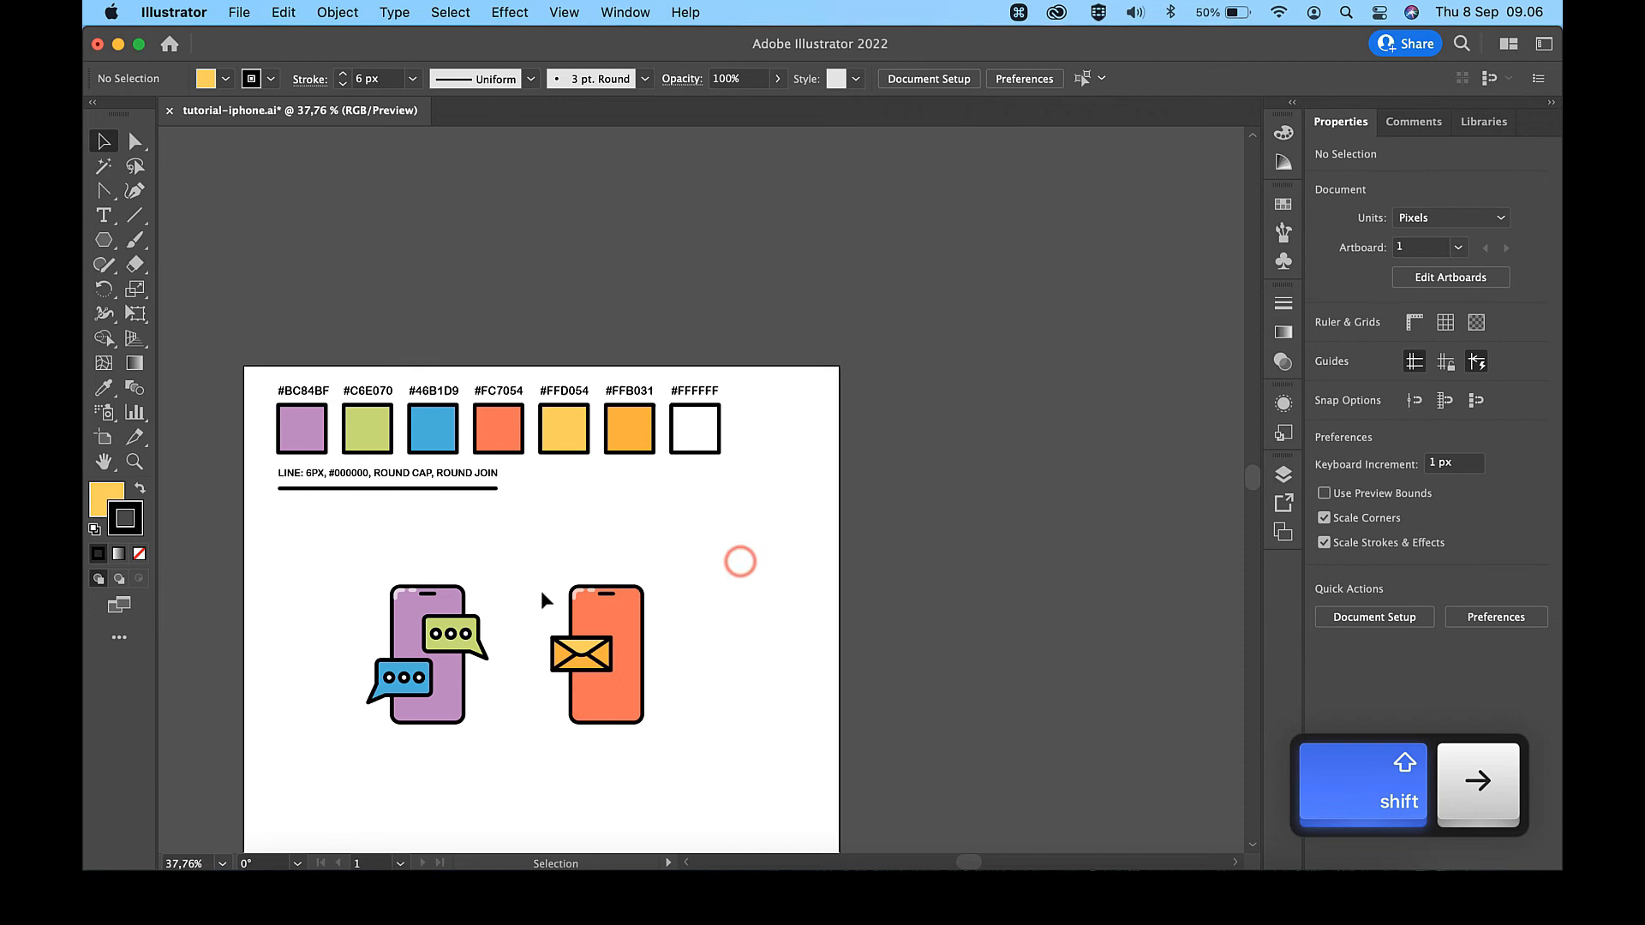
- Scale the complete envelope up proportionally from its lower-left corner to about 122 px wide
scroll(541, 589, "up", 8)
left_click(611, 552)
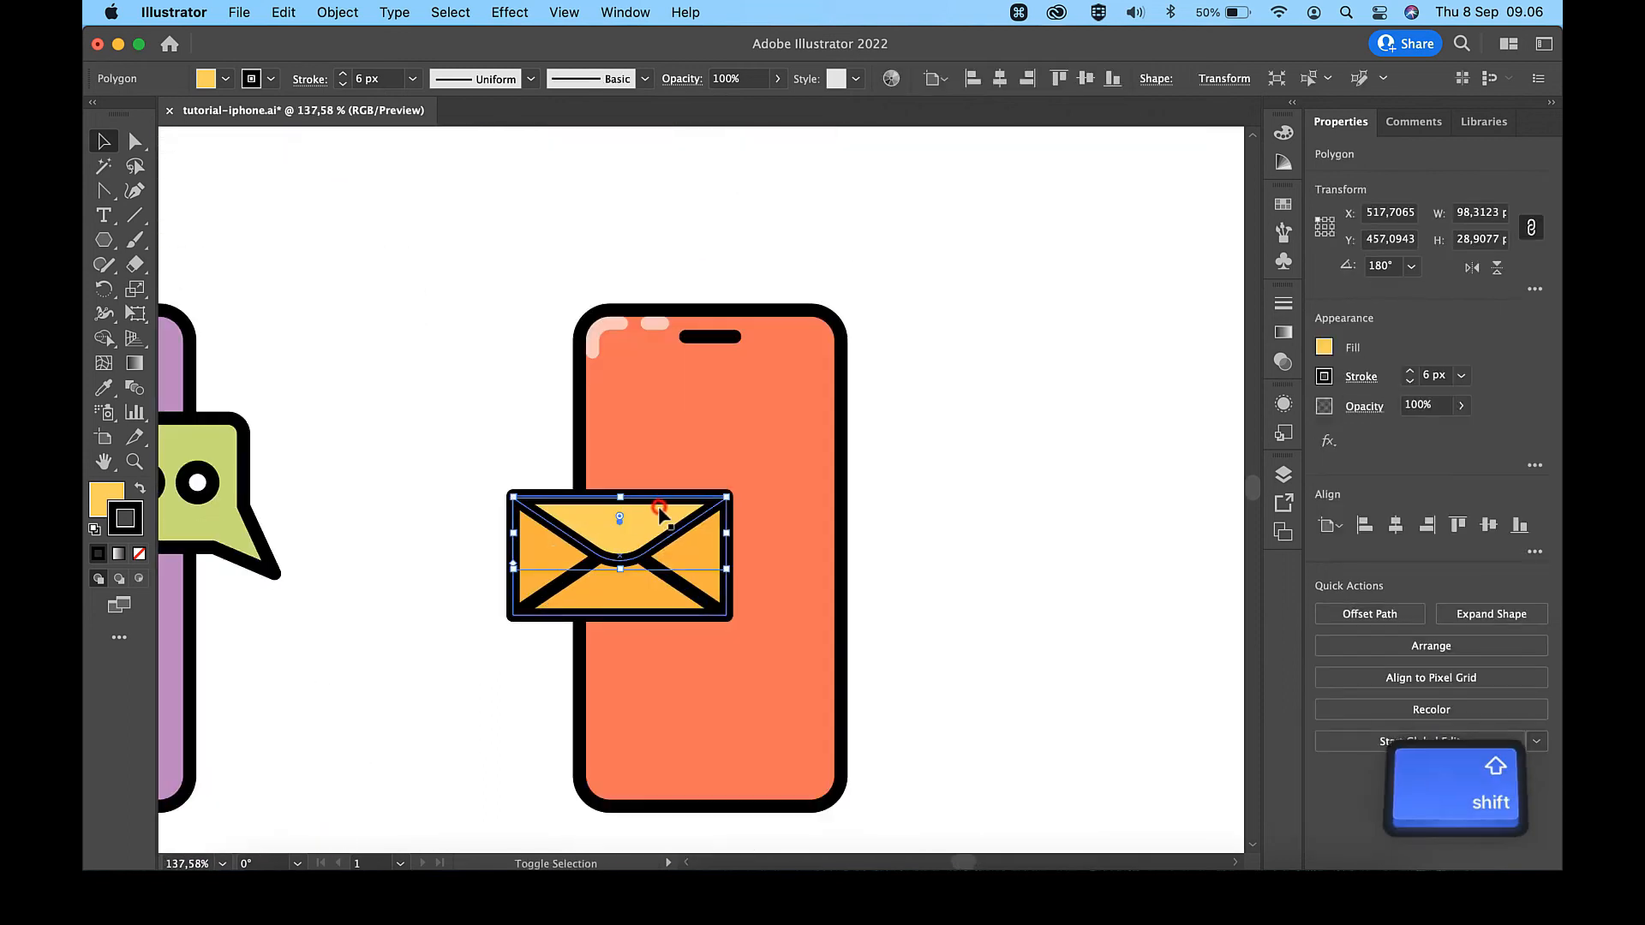
left_click(710, 555, "shift")
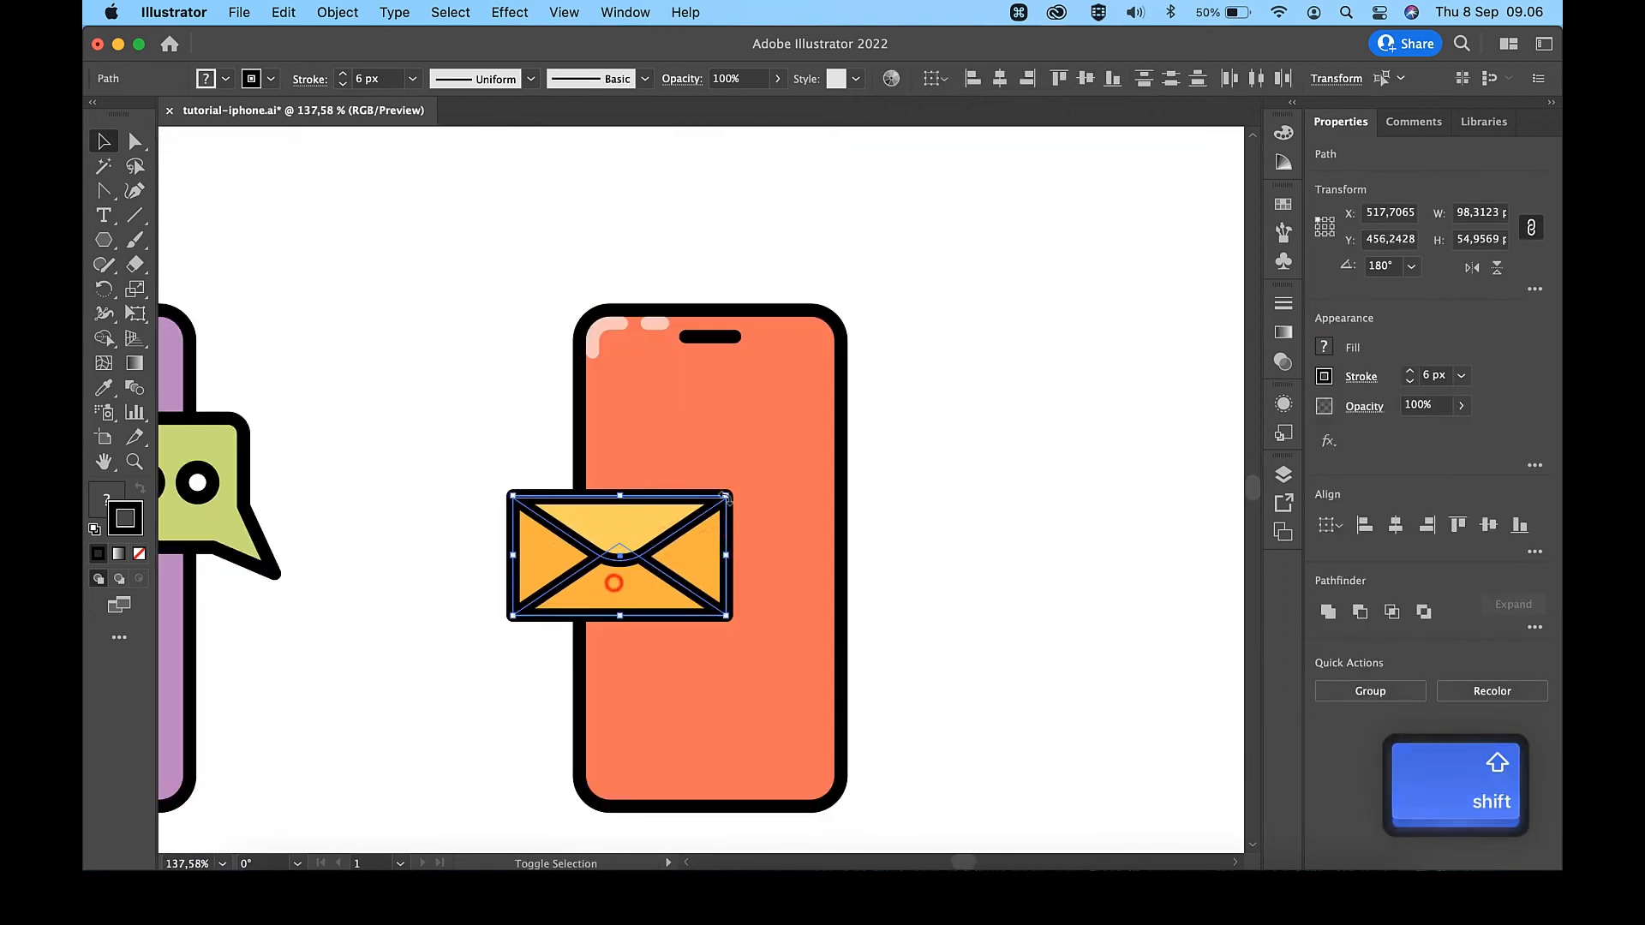
left_click_drag(728, 495, 779, 469)
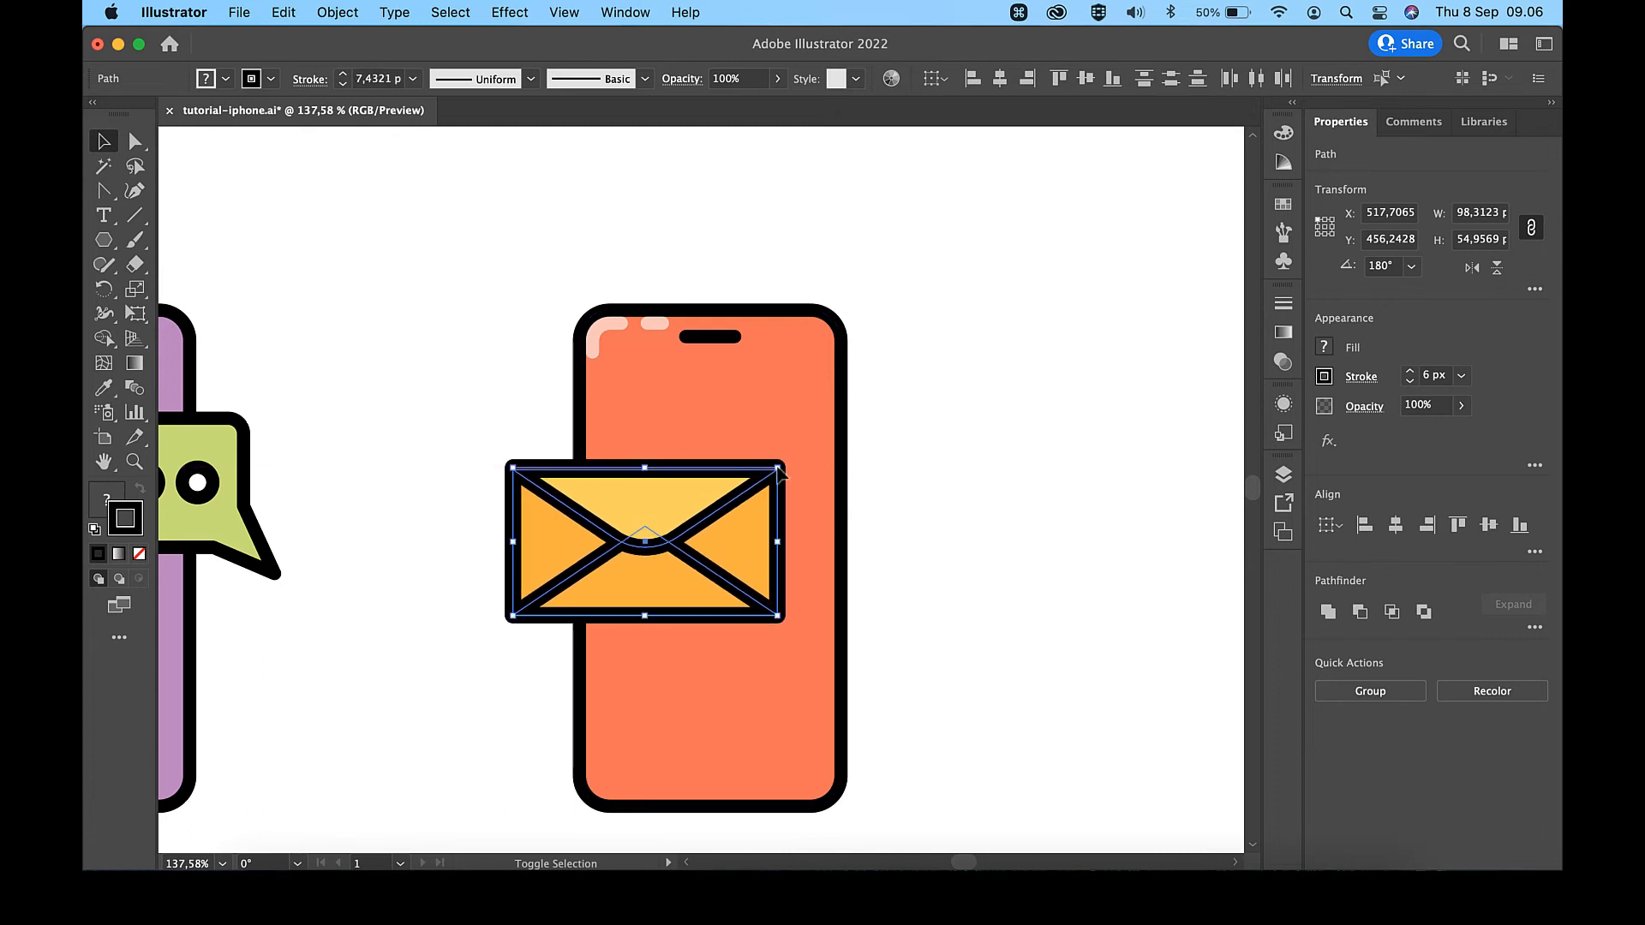
left_click(969, 477)
scroll(771, 532, "up", 5)
left_click(618, 558)
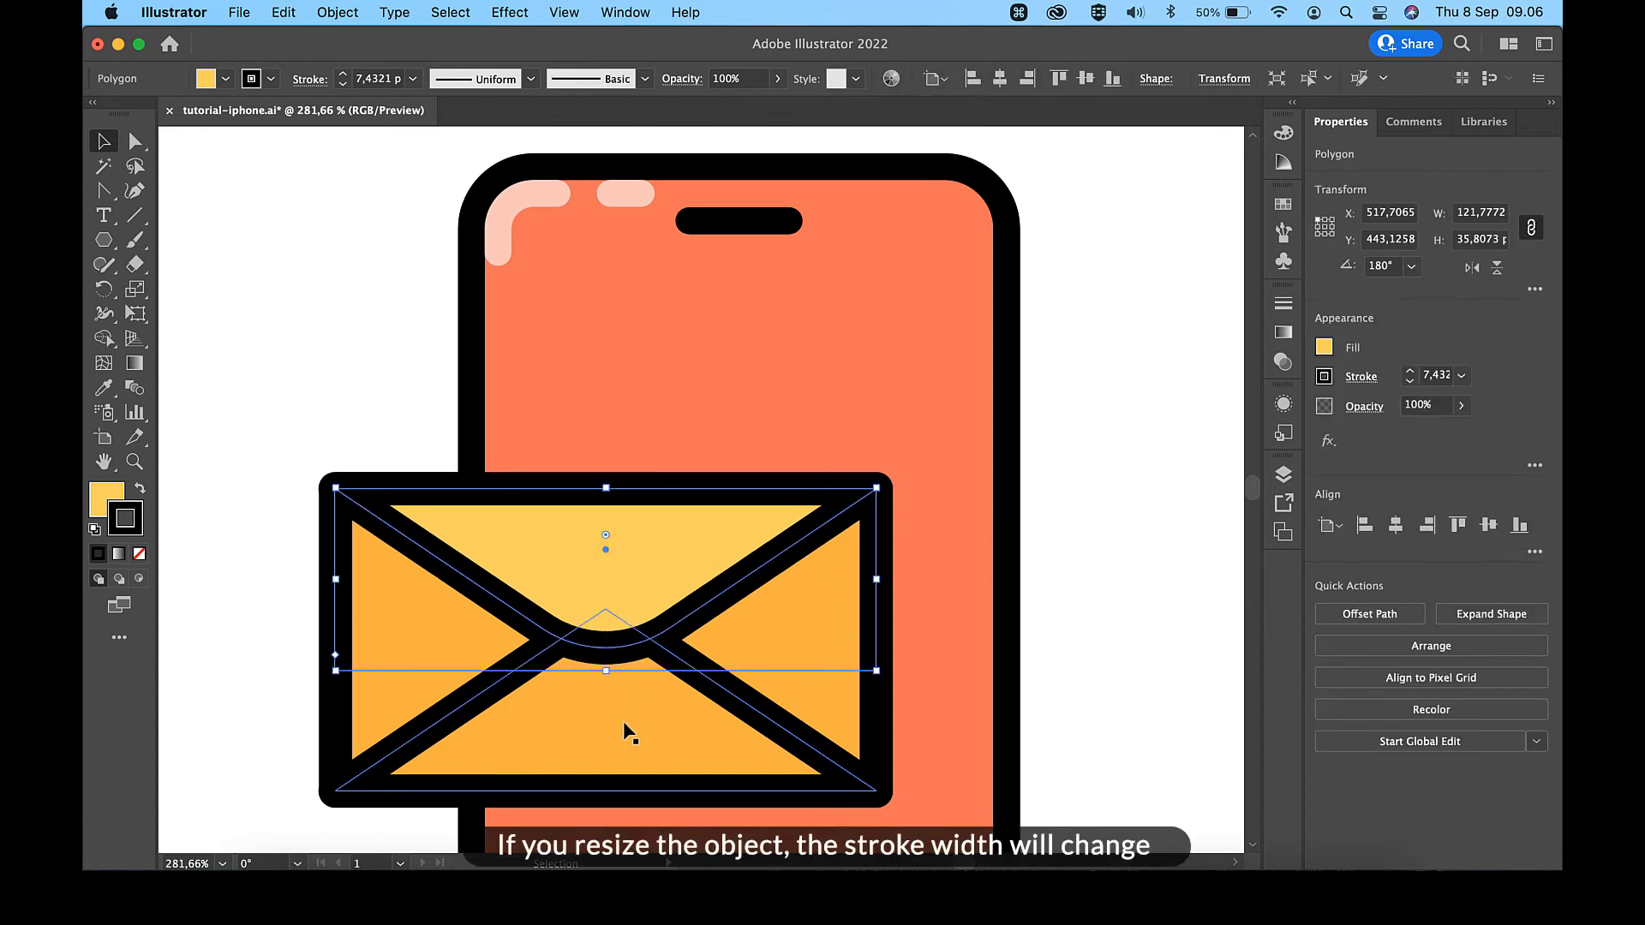
scroll(630, 732, "down", 4)
left_click(978, 617)
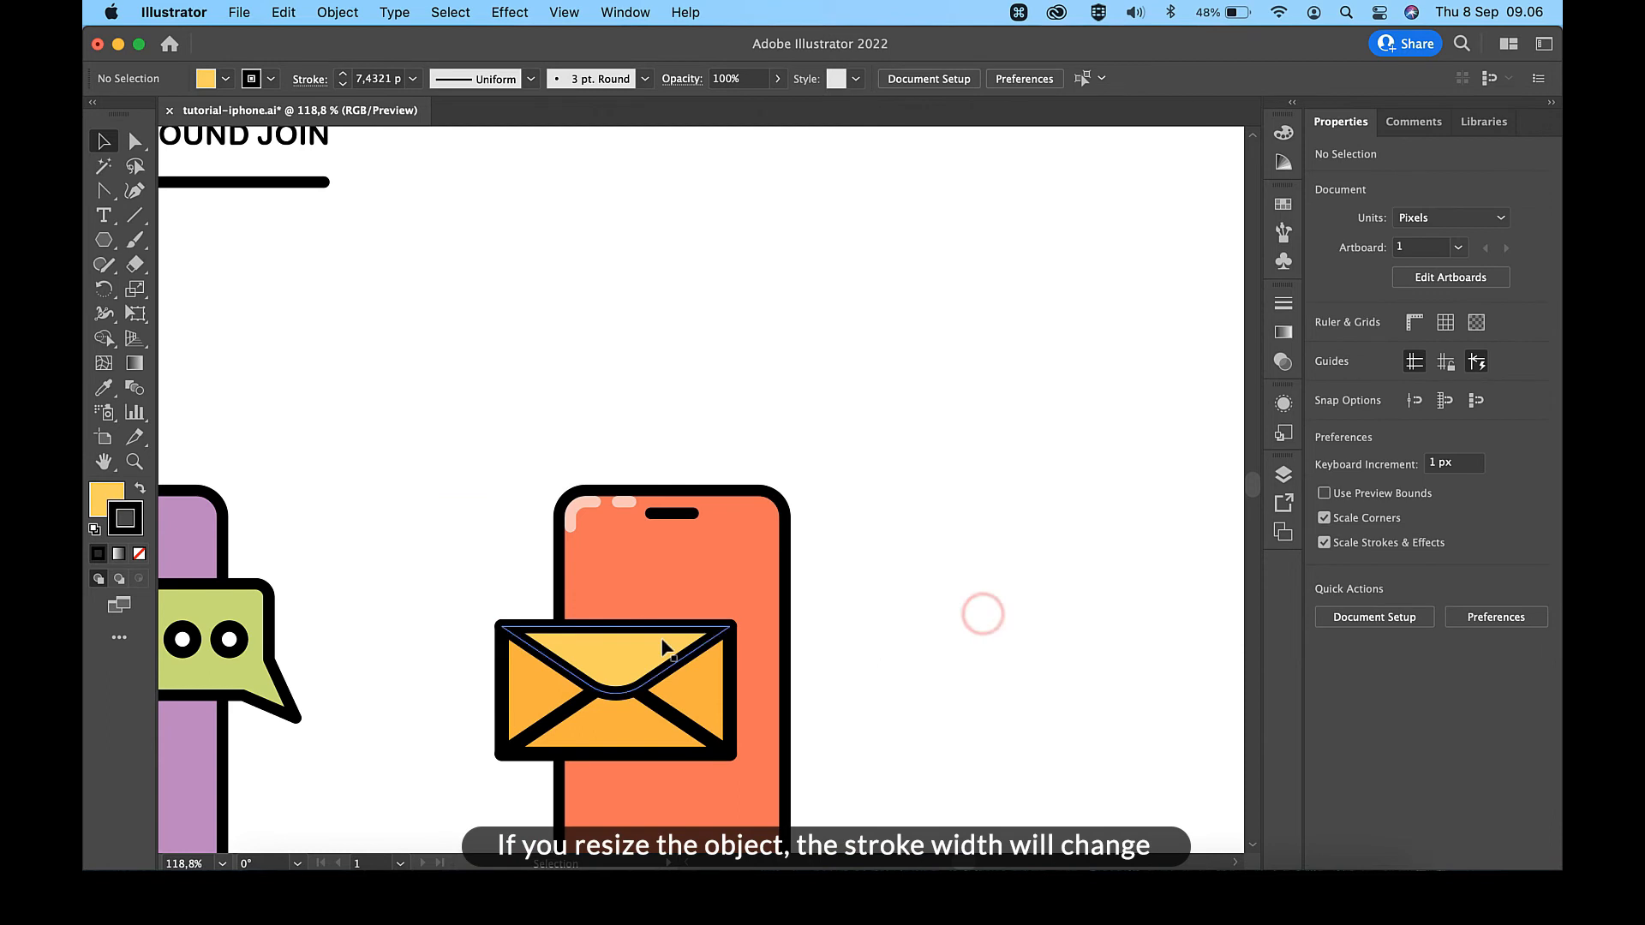
- Move the enlarged envelope about 5 px left and 4 px down on the orange-red phone
left_click(663, 648)
left_click(701, 692, "shift")
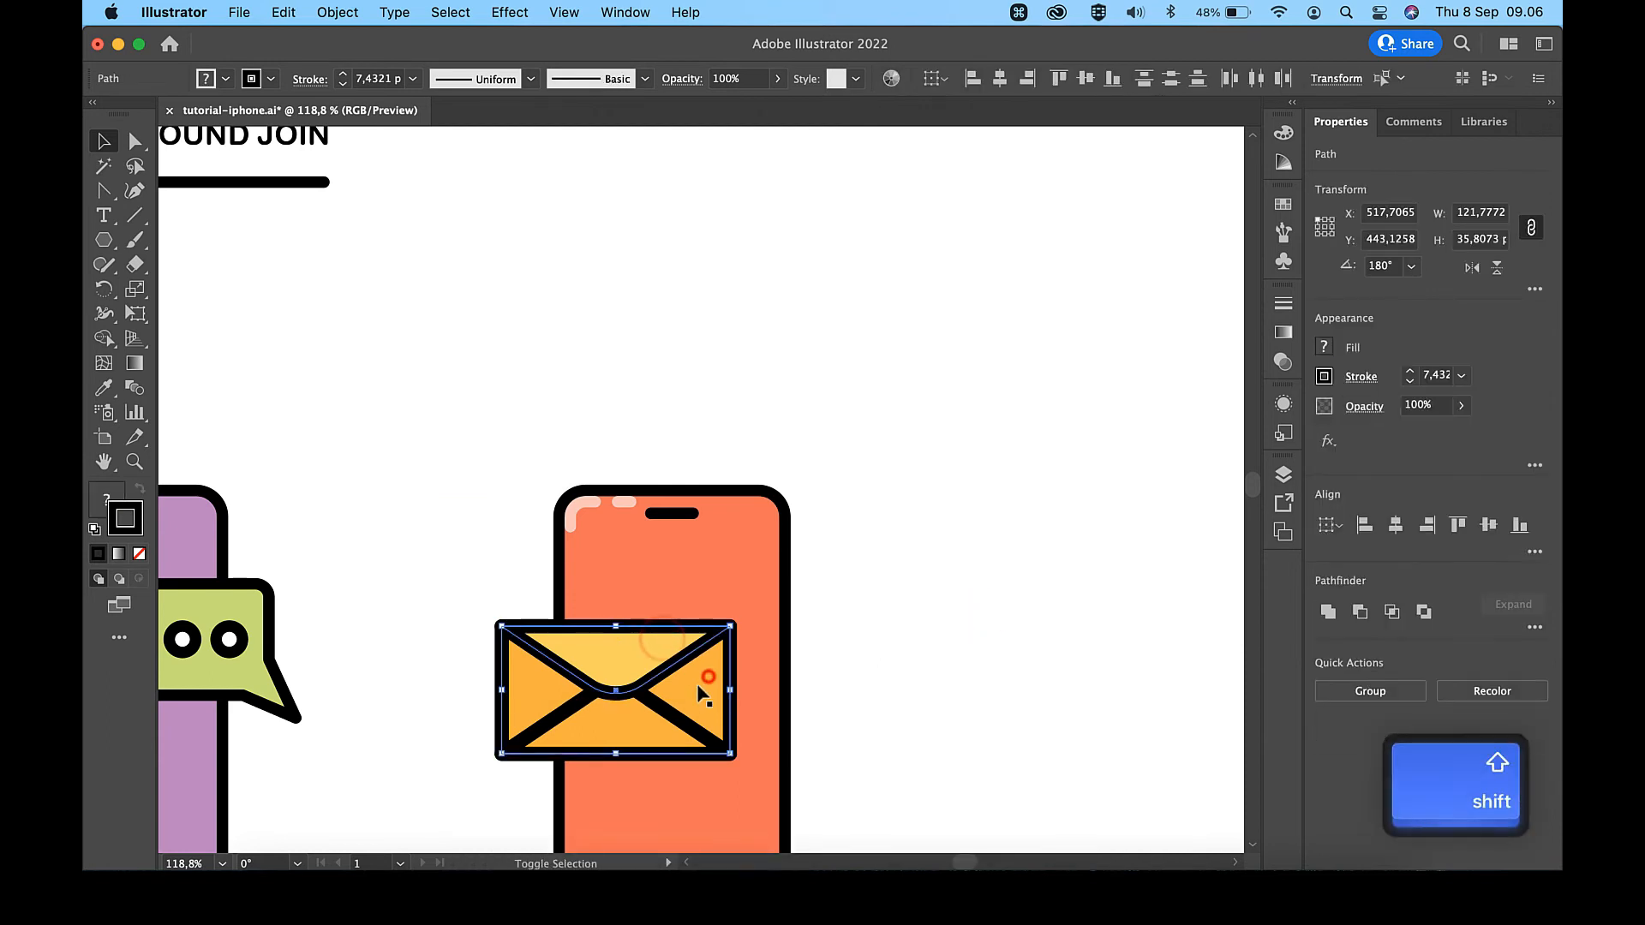
scroll(634, 736, "down", 3)
left_click_drag(640, 532, 636, 537)
left_click(874, 514)
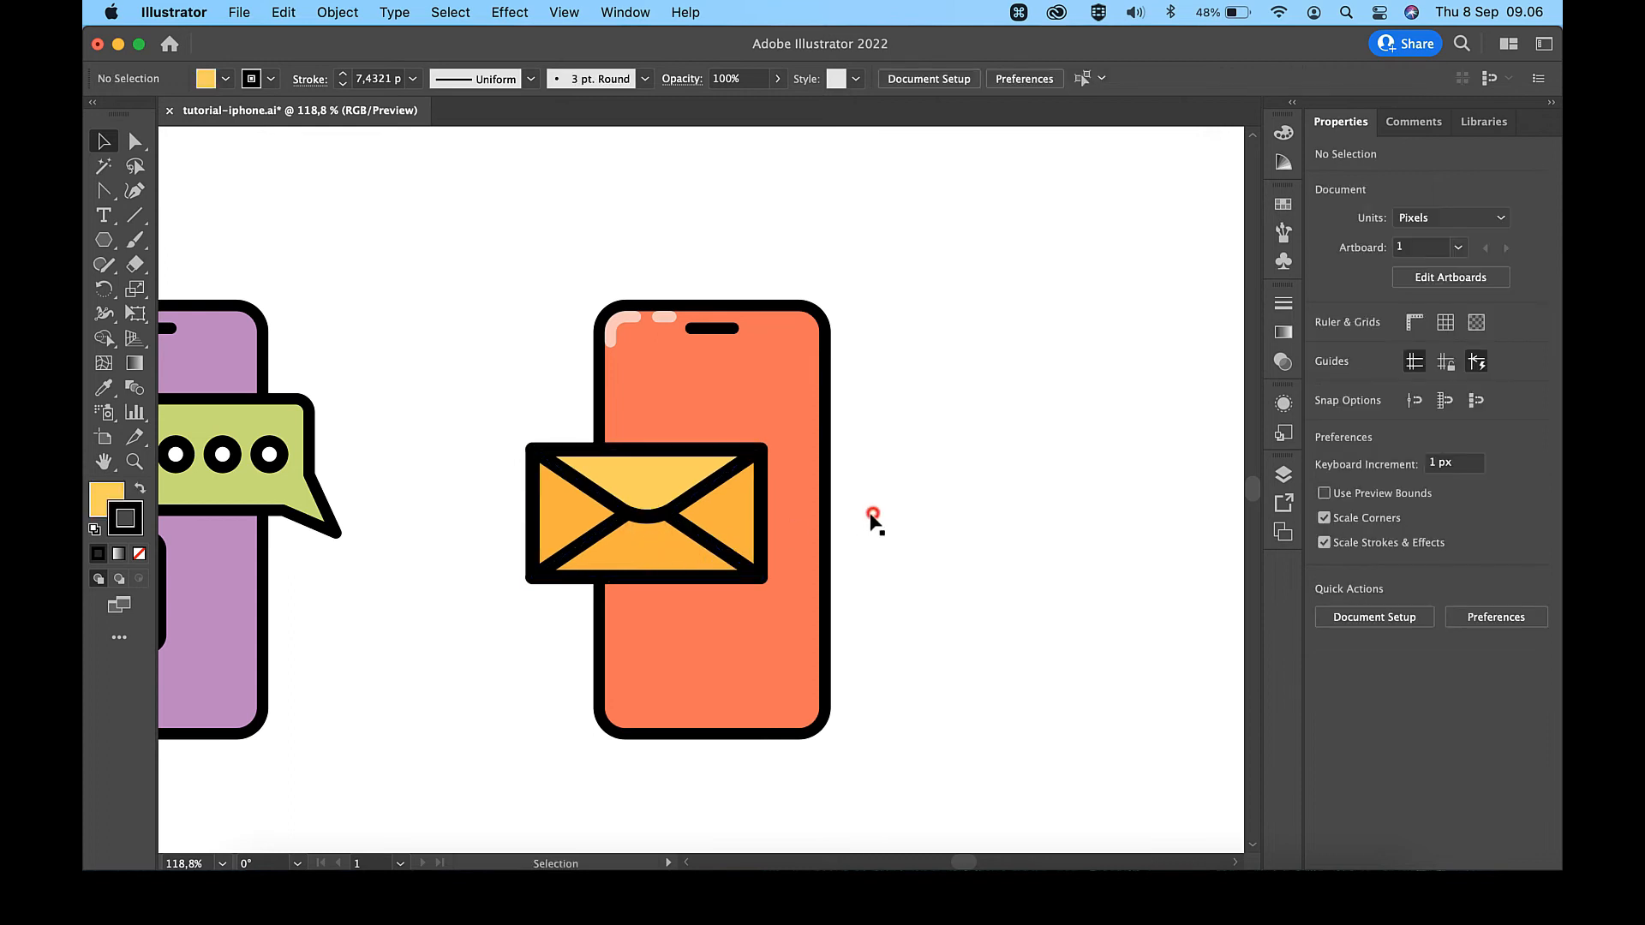
- Restyle the envelope's body and lower fold with the #FFB031 swatch's fill and 6 px stroke
left_click(750, 513, "shift")
left_click(656, 538, "shift")
scroll(656, 538, "down", 3)
key("i")
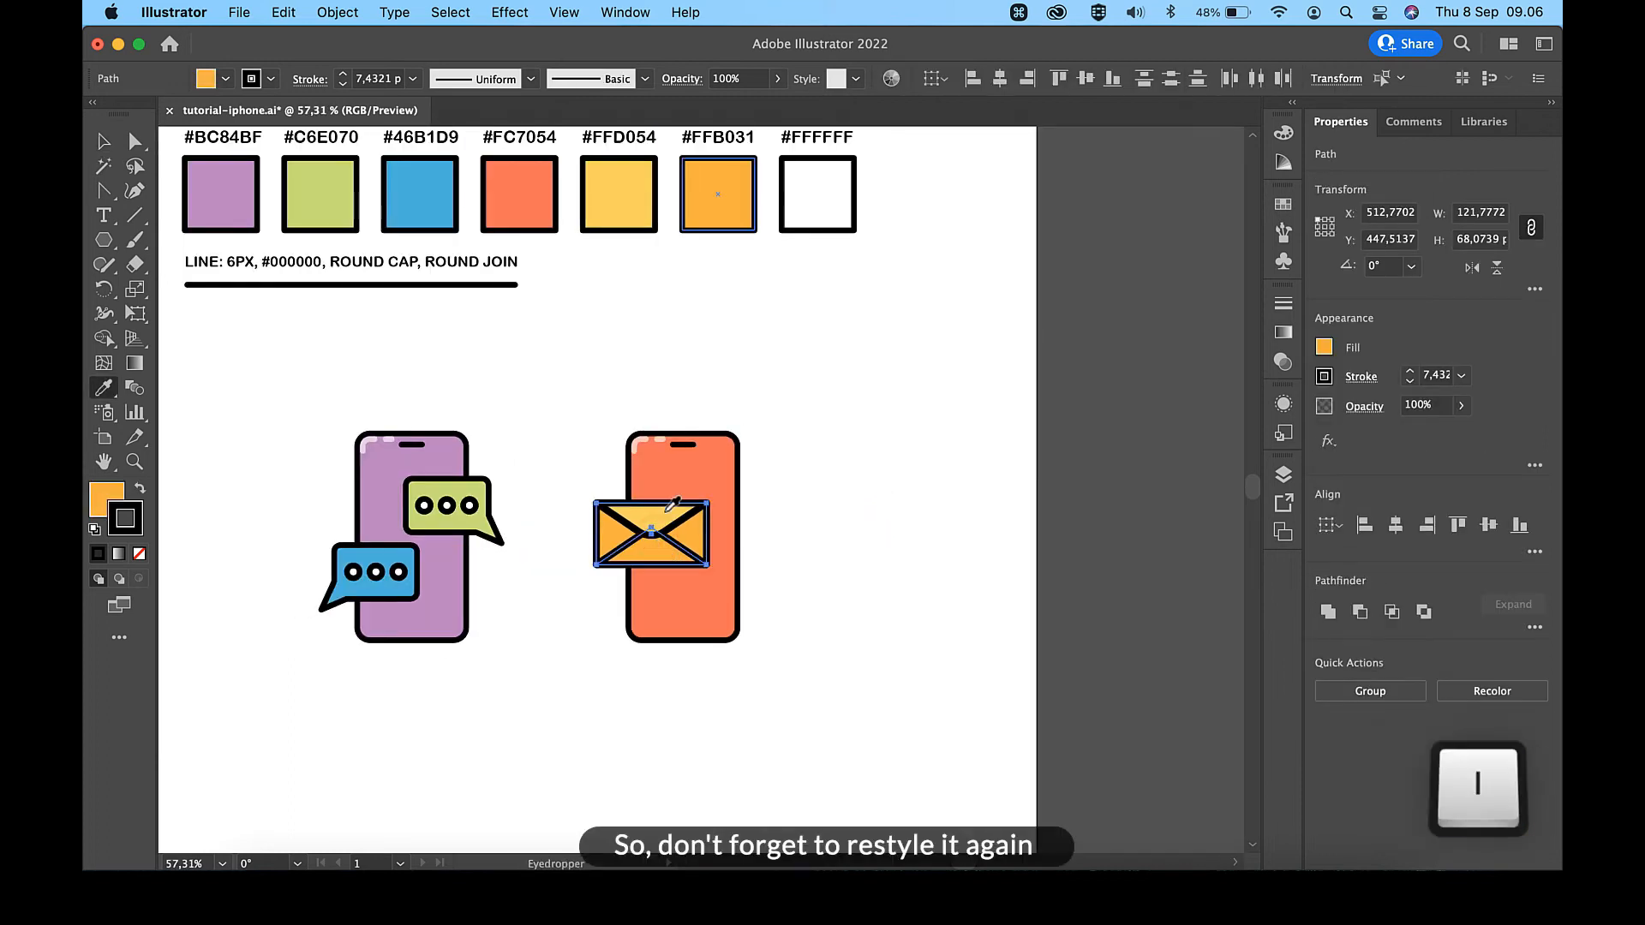
key("v")
left_click(837, 378)
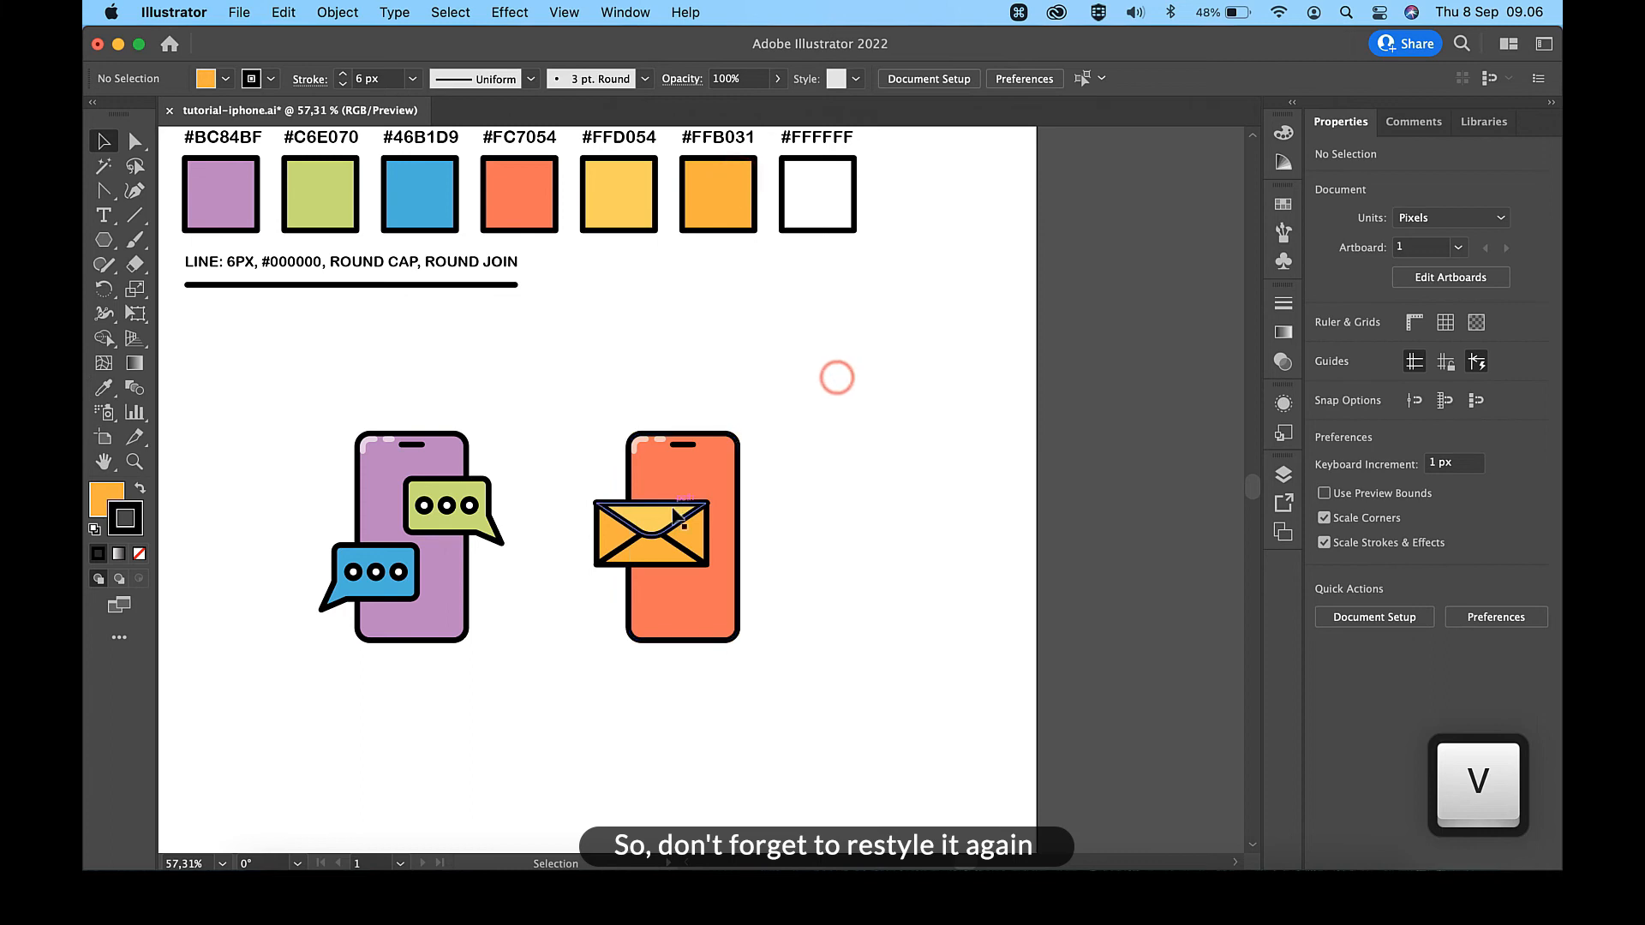
- Restore the 6 px stroke on the enlarged envelope's flap by sampling the #FFD054 swatch
left_click(667, 514)
key("i")
left_click(631, 221)
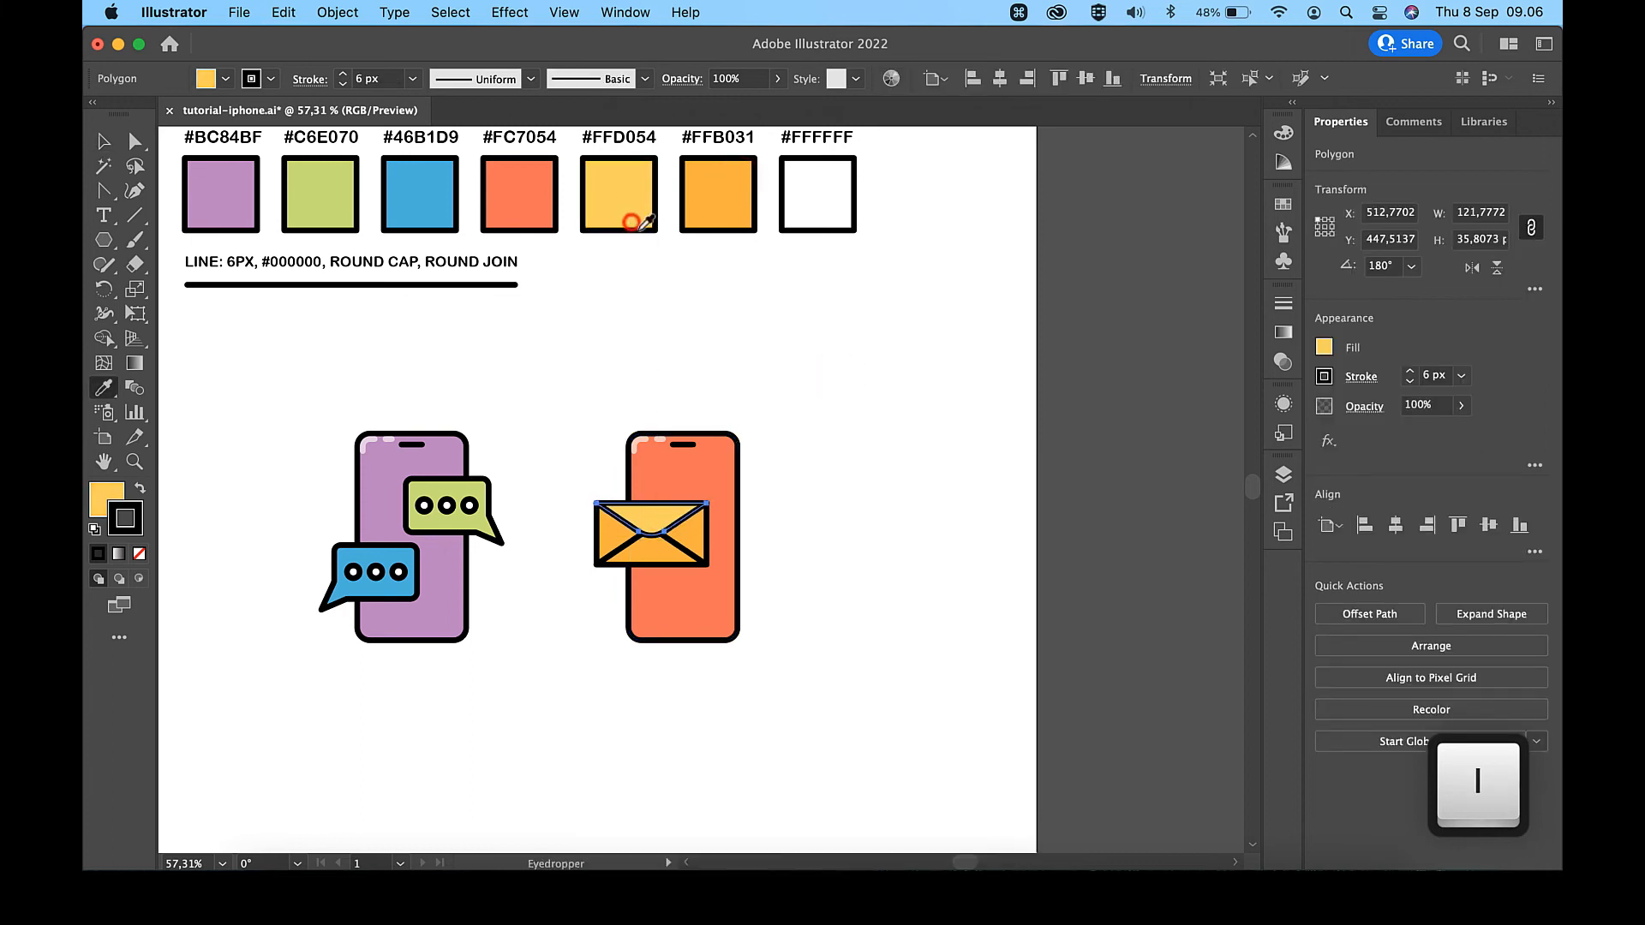
key("v")
left_click(825, 417)
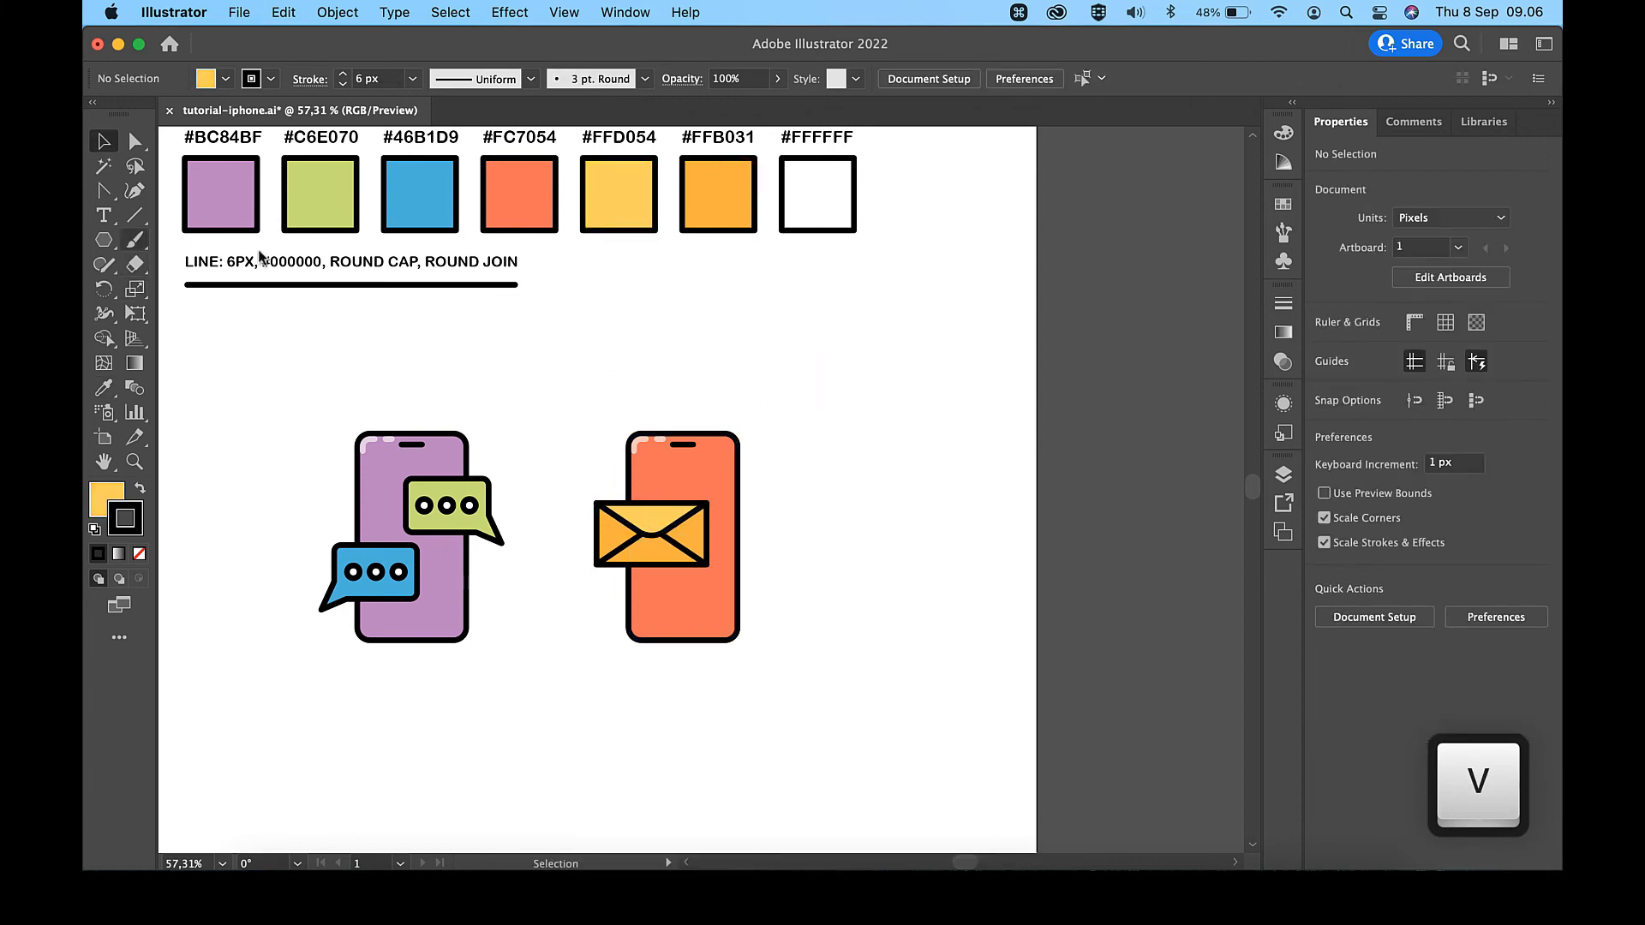
- Draw a 30 px horizontal line just left of the envelope and nudge it 1 px up and left
left_click(135, 217)
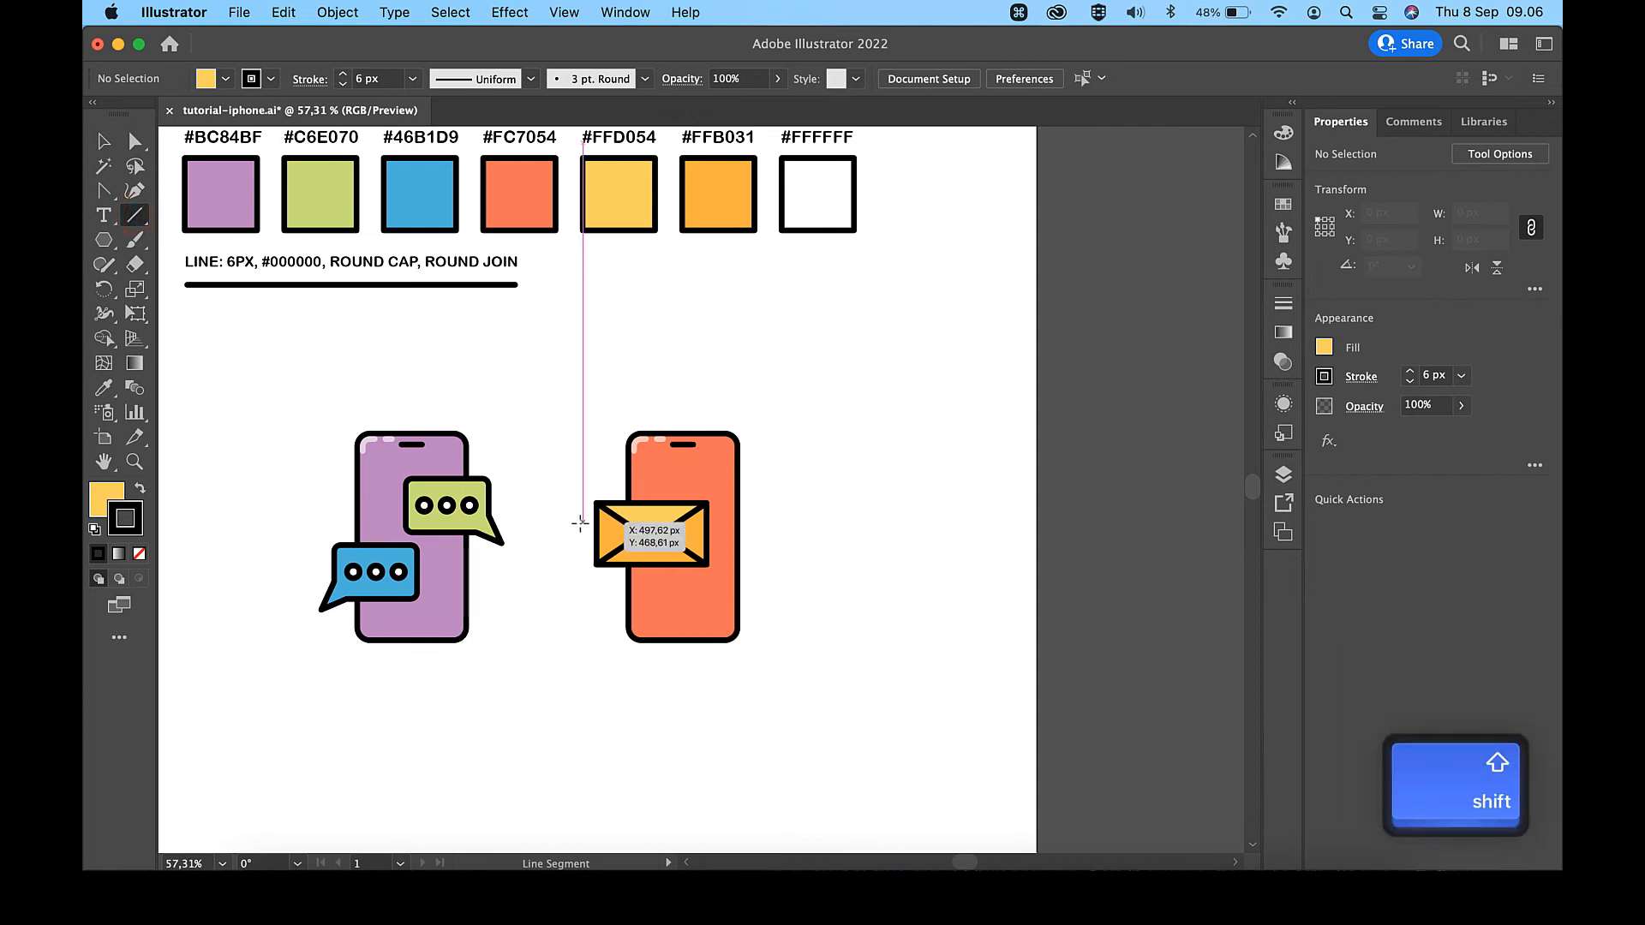
left_click_drag(582, 523, 555, 523)
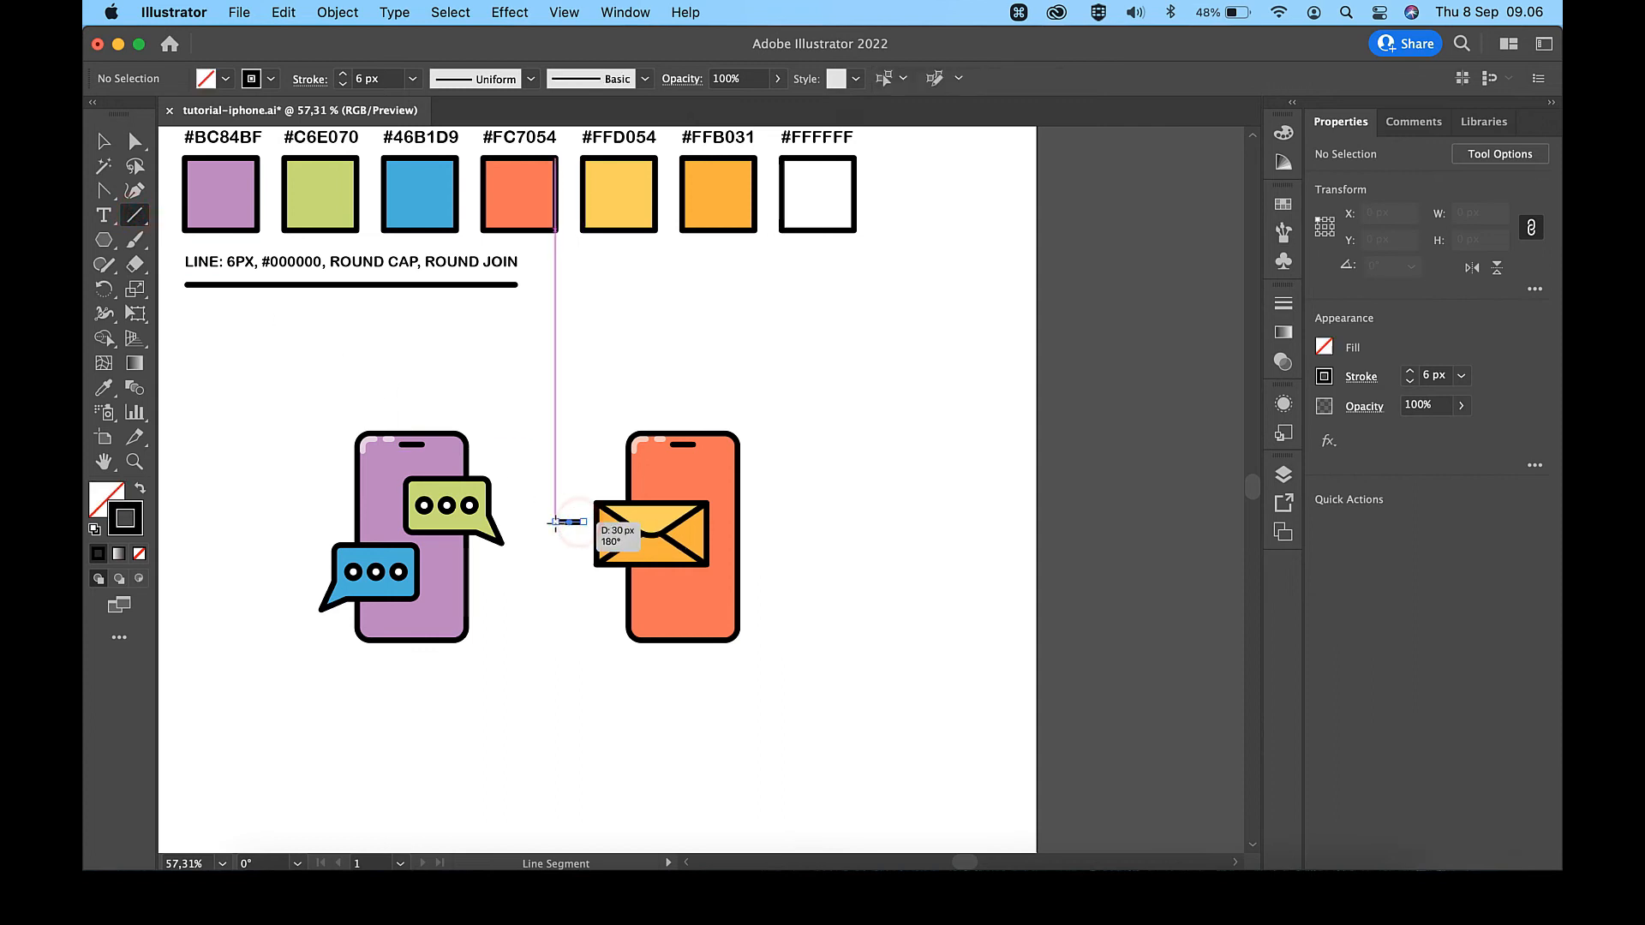
scroll(555, 524, "up", 4)
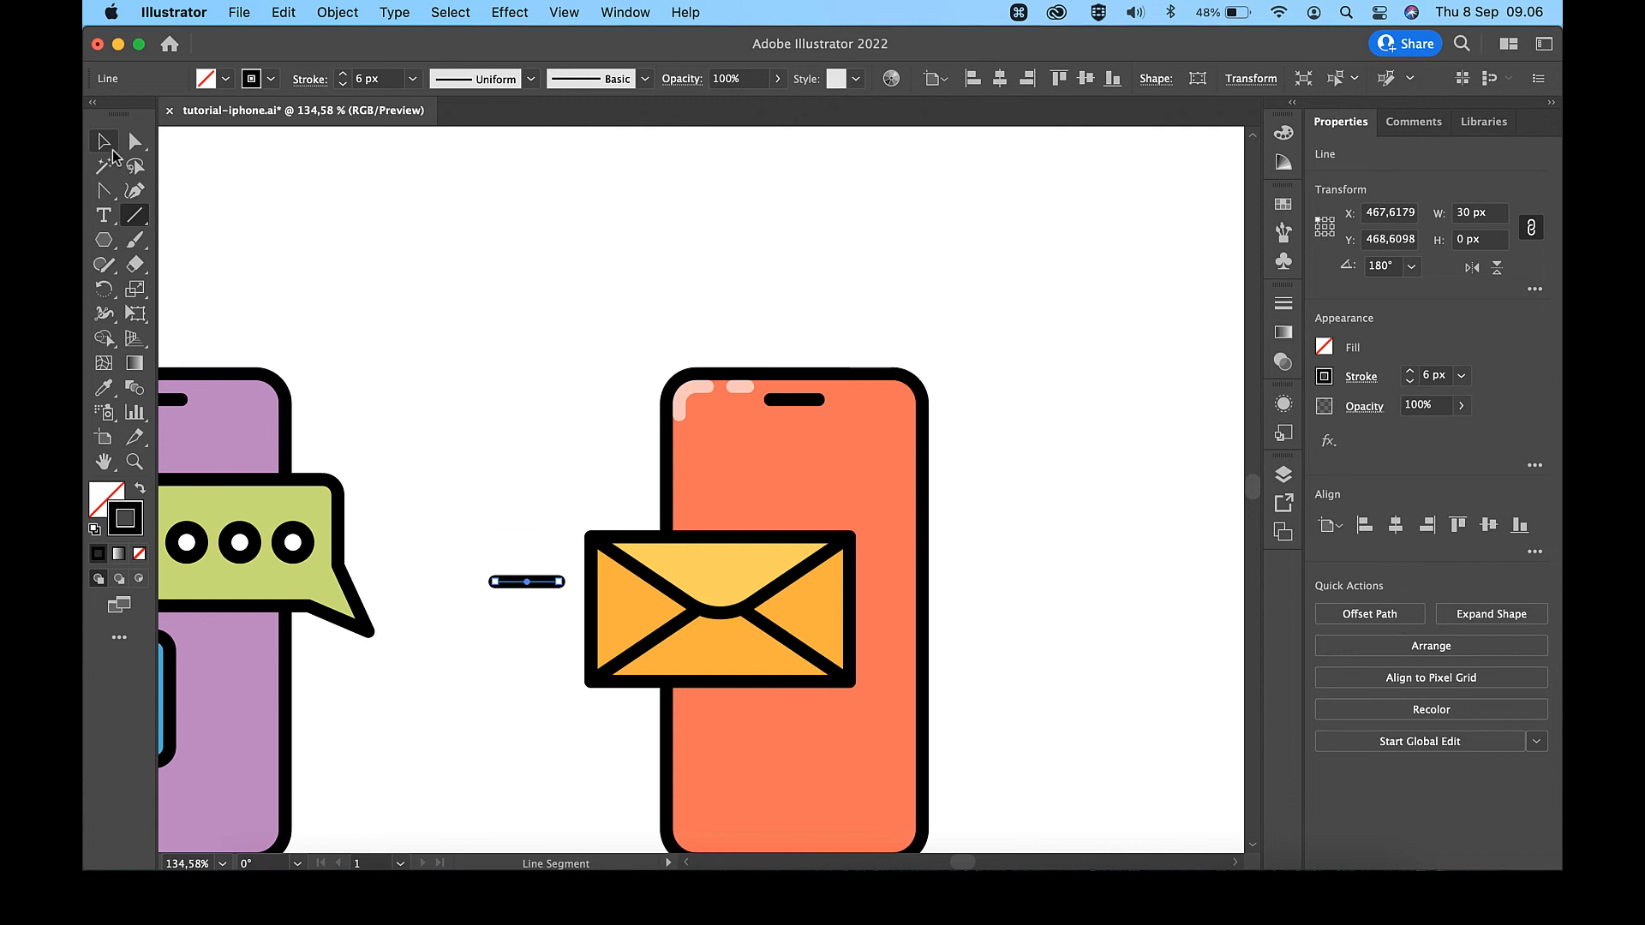
left_click(106, 144)
key("Up")
key("Left")
key("Up")
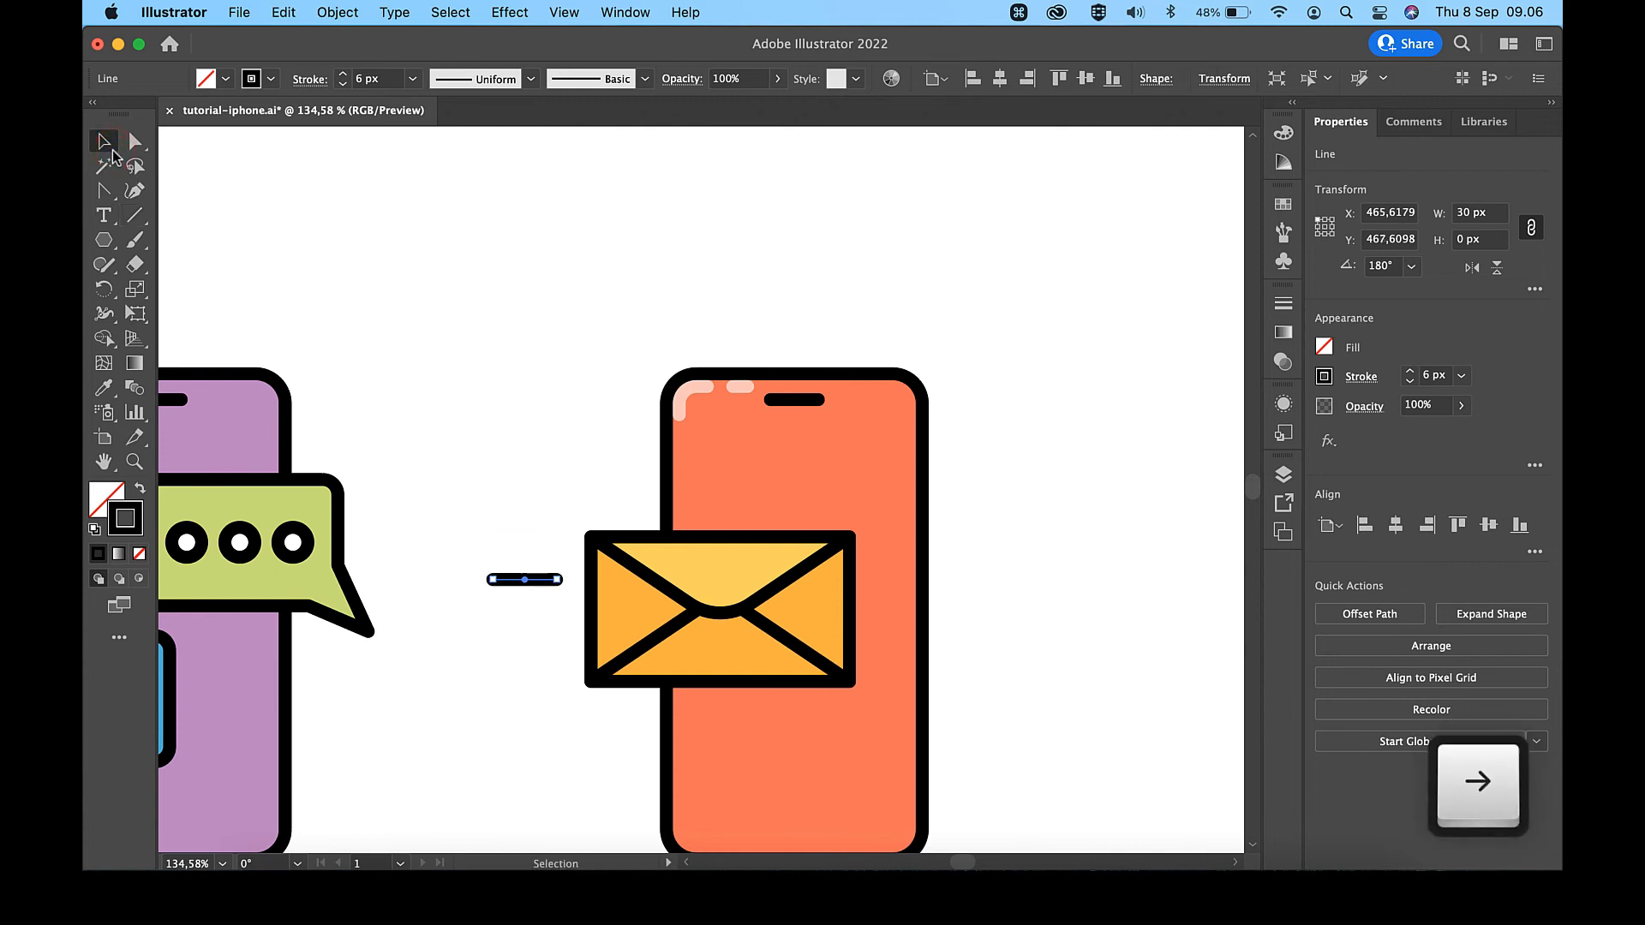
- Duplicate the short line twice below the original, spacing the copies 20 px apart
key("super+c")
key("super+f")
key("shift+Down")
key("shift+Down")
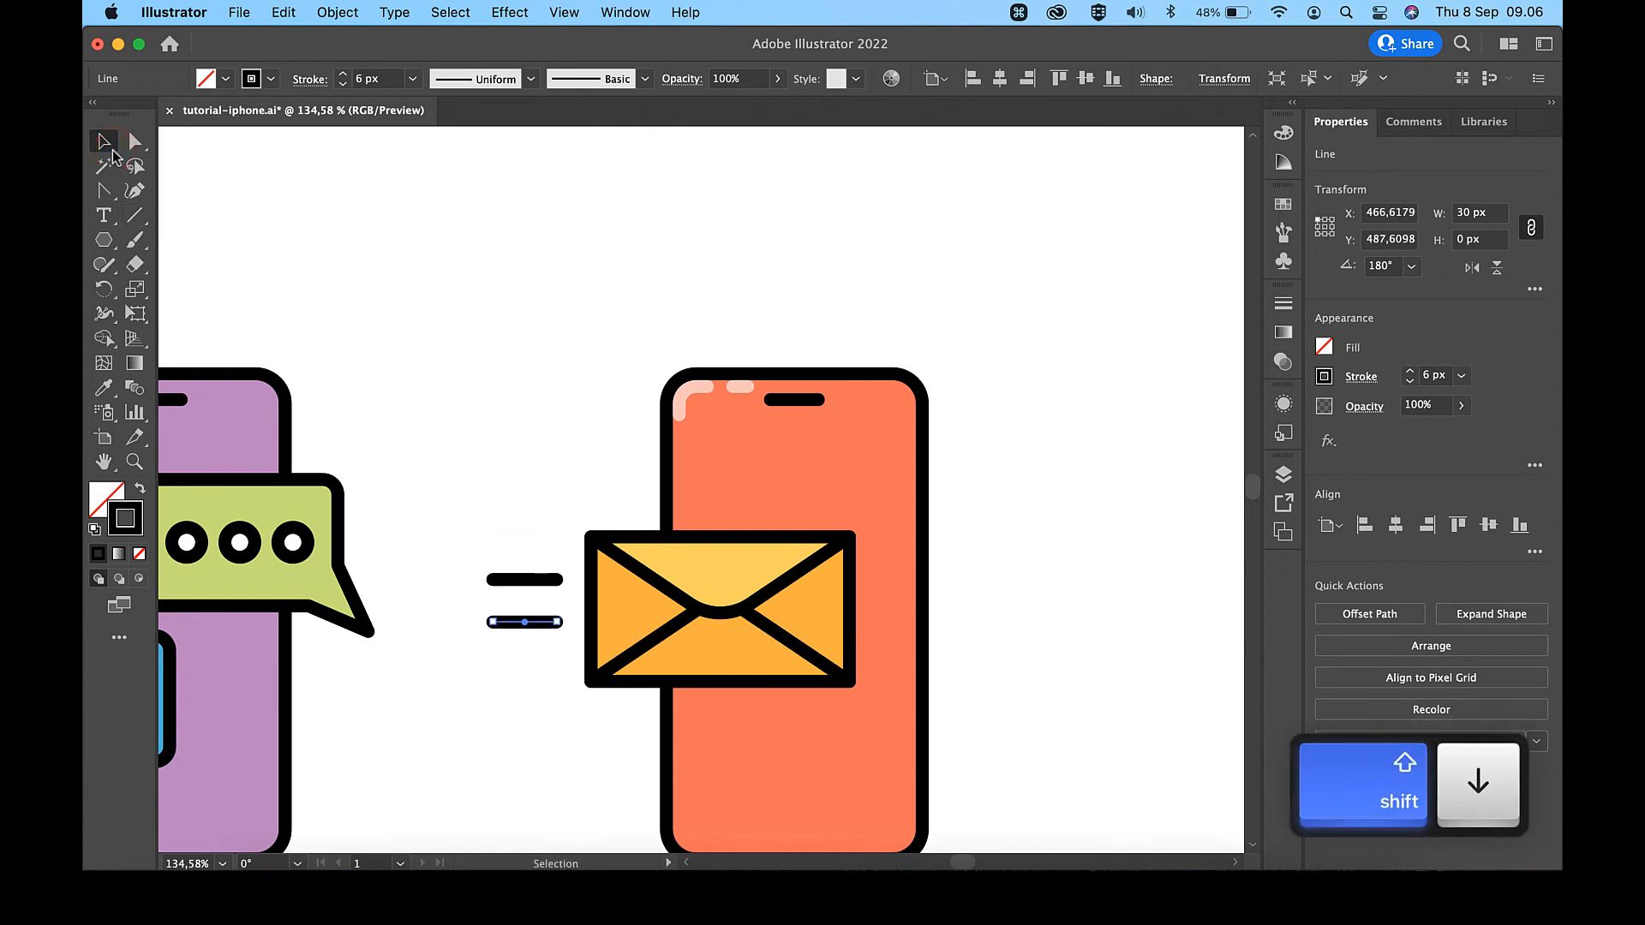
key("super+c")
key("super+f")
key("shift+Down")
key("shift+Down")
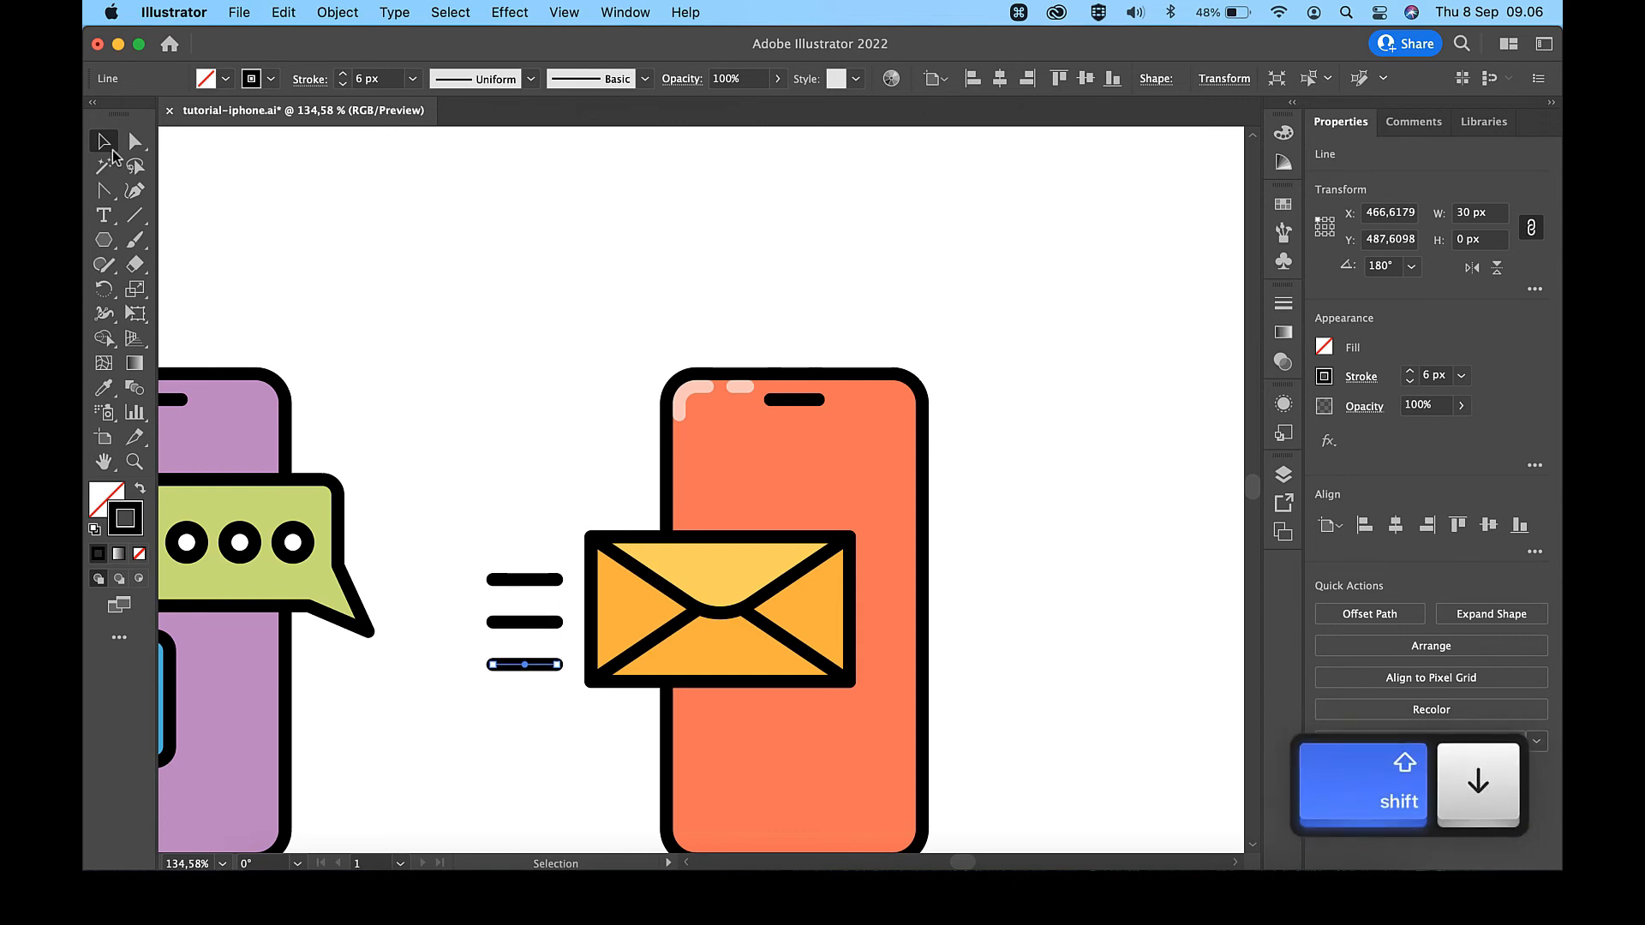
- Extend the left ends of all three motion lines by 4 px, making them 34 px wide
key("a")
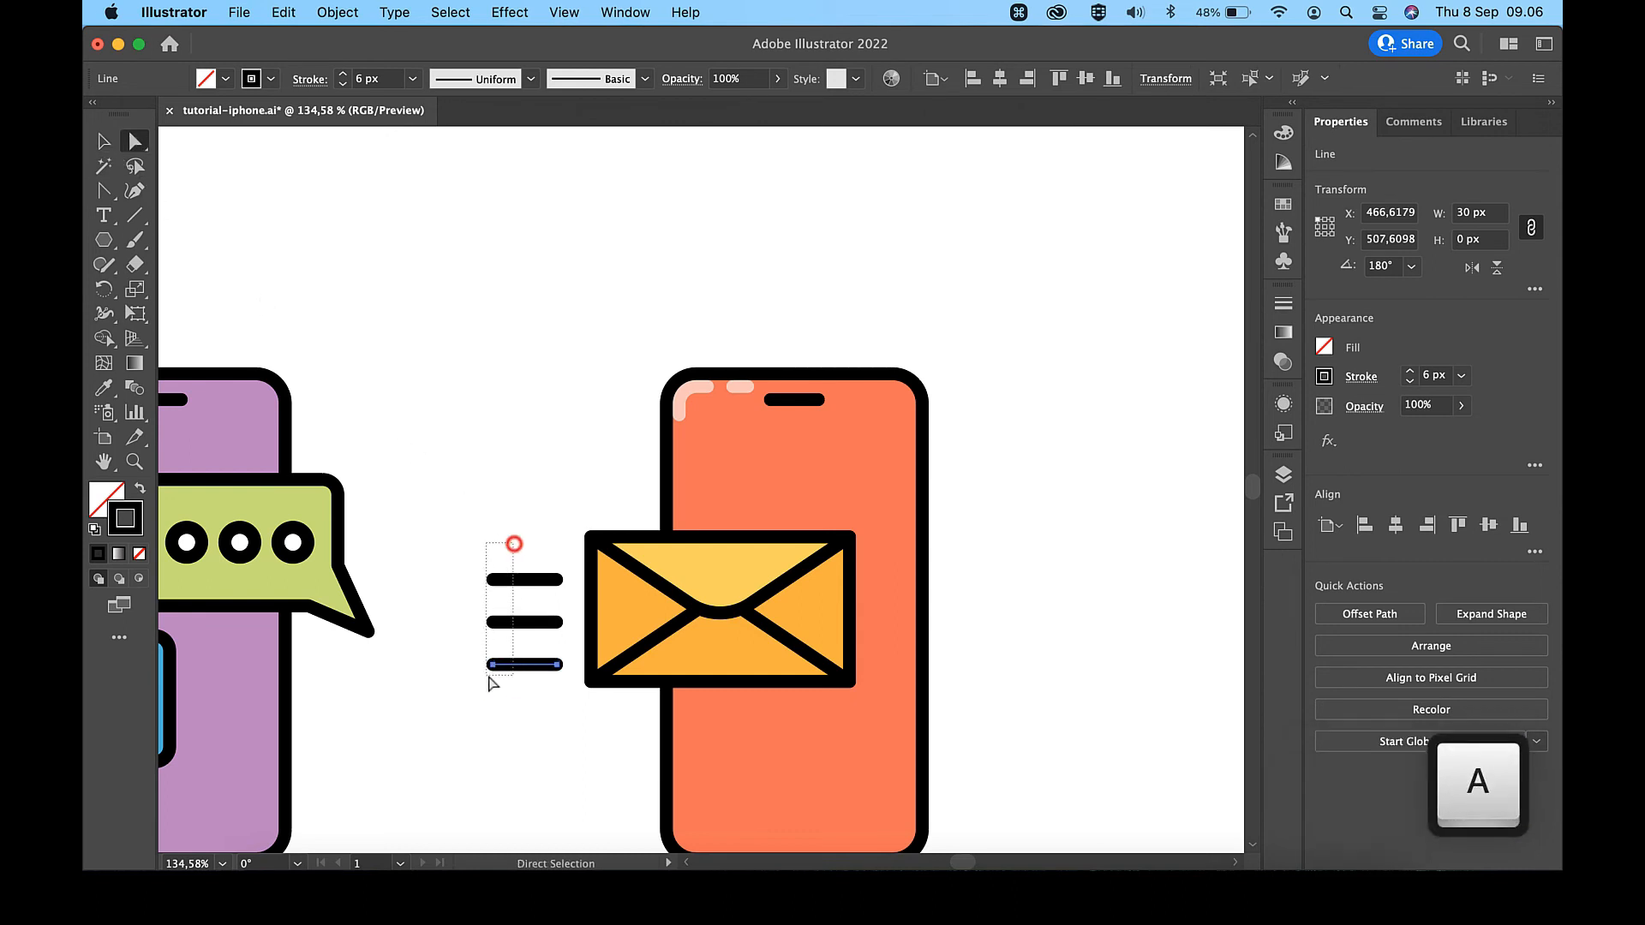
left_click_drag(491, 683, 478, 689)
key("Left")
key("Left")
key("Left")
key("Left")
key("v")
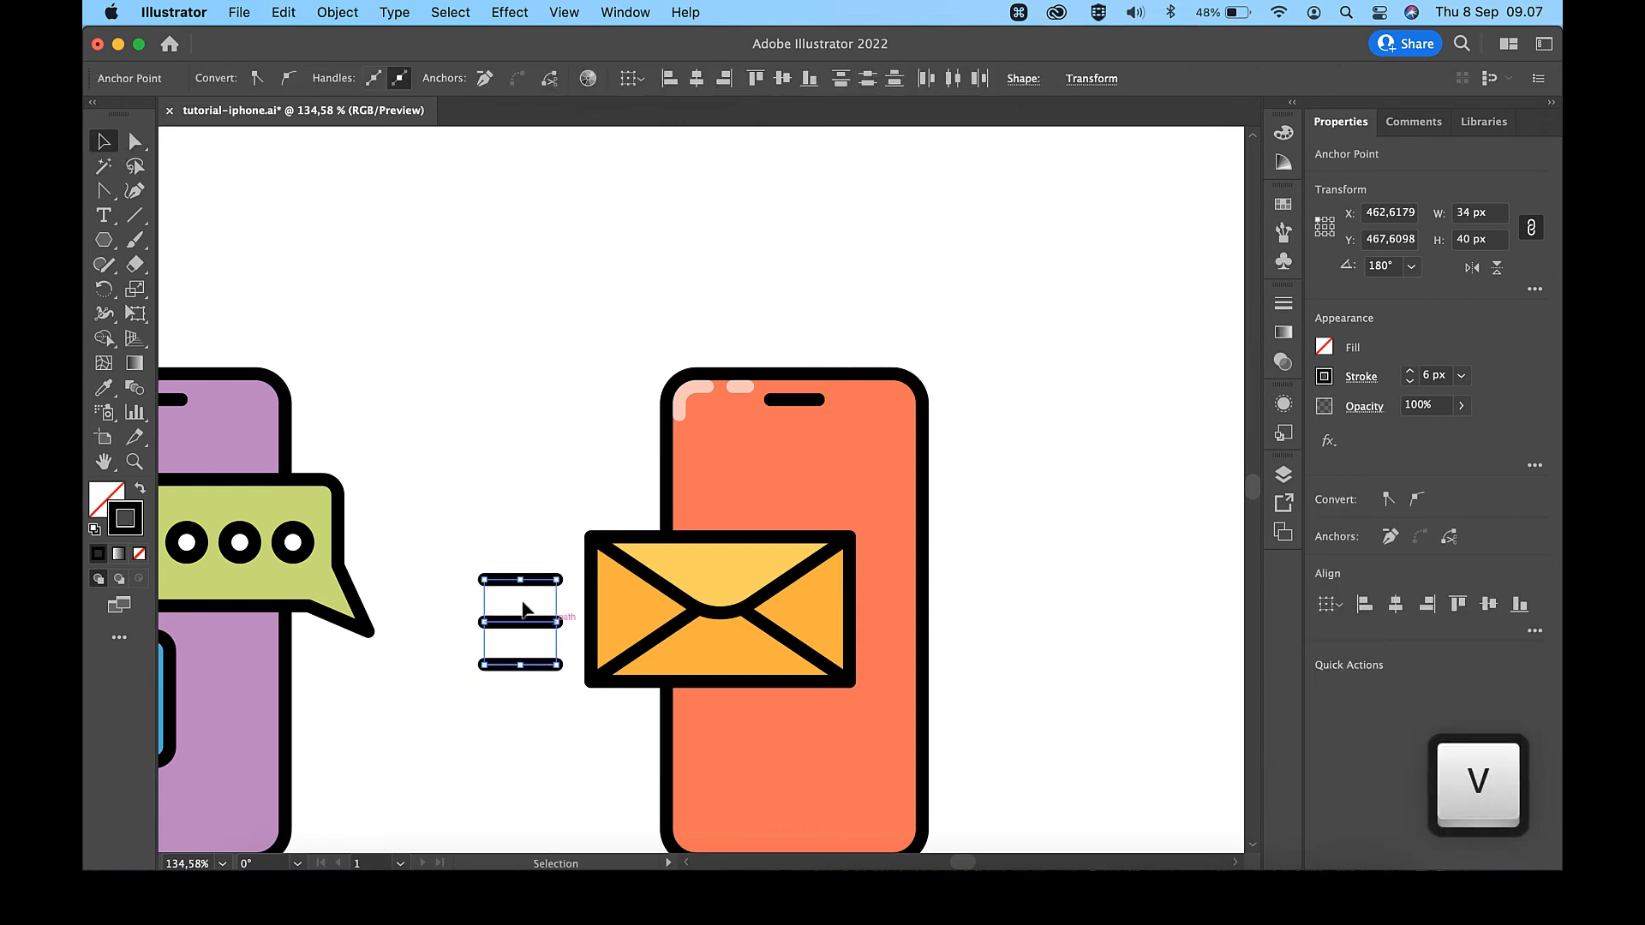
- Move the three motion lines up about 6 px together to center them on the envelope's height
left_click(536, 580)
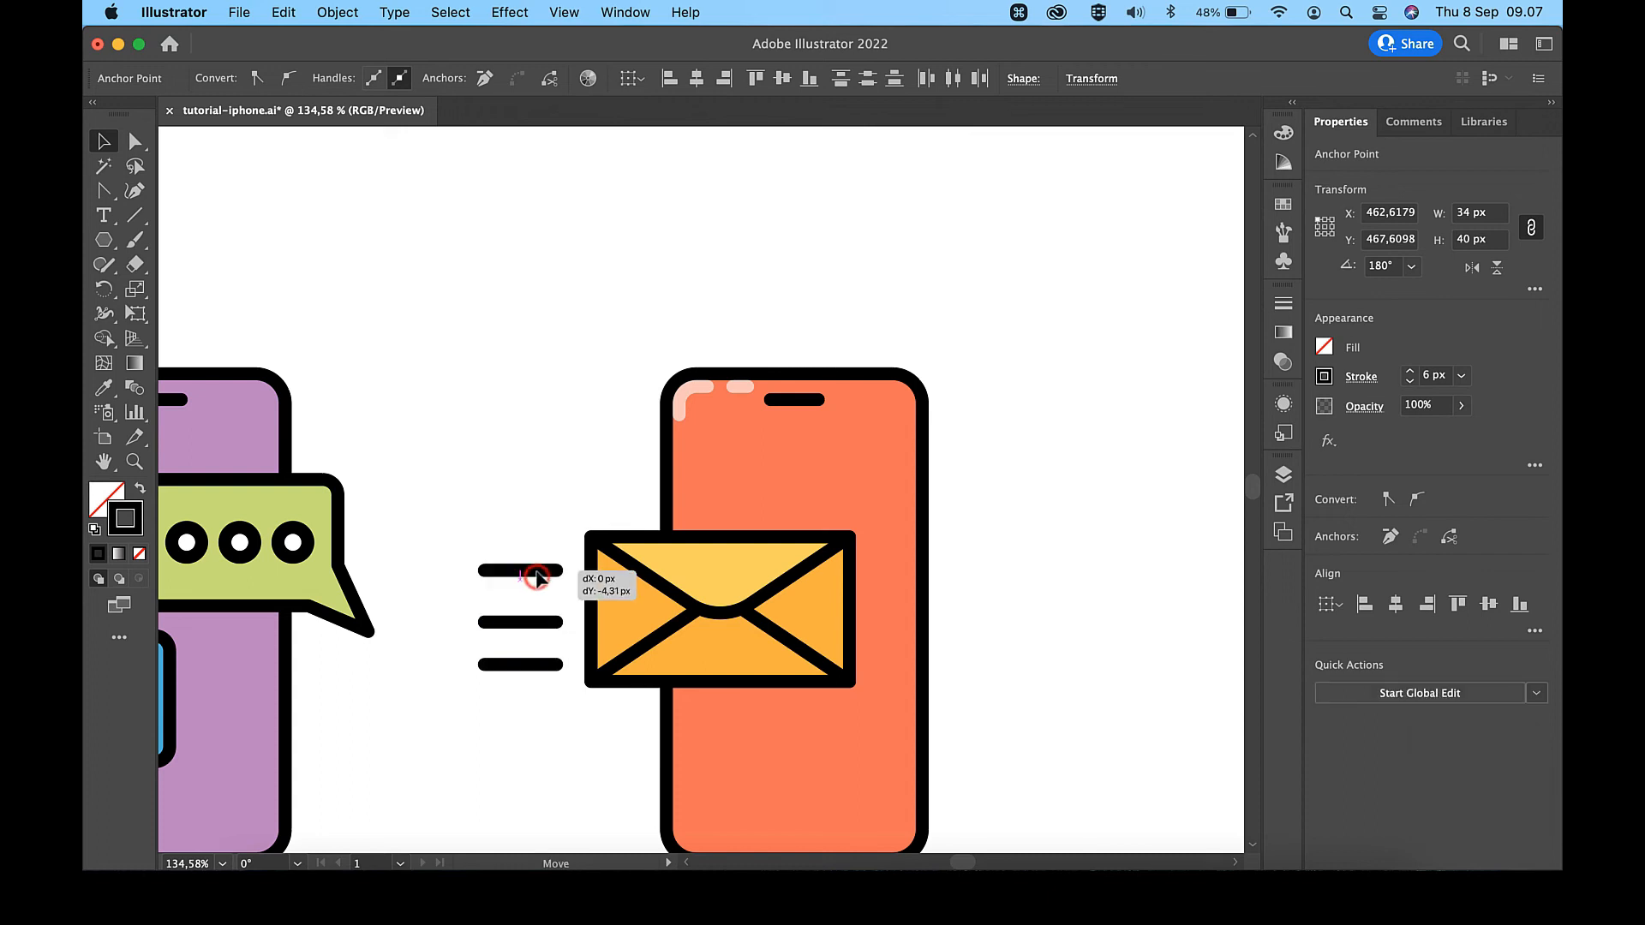
left_click_drag(542, 513, 537, 726)
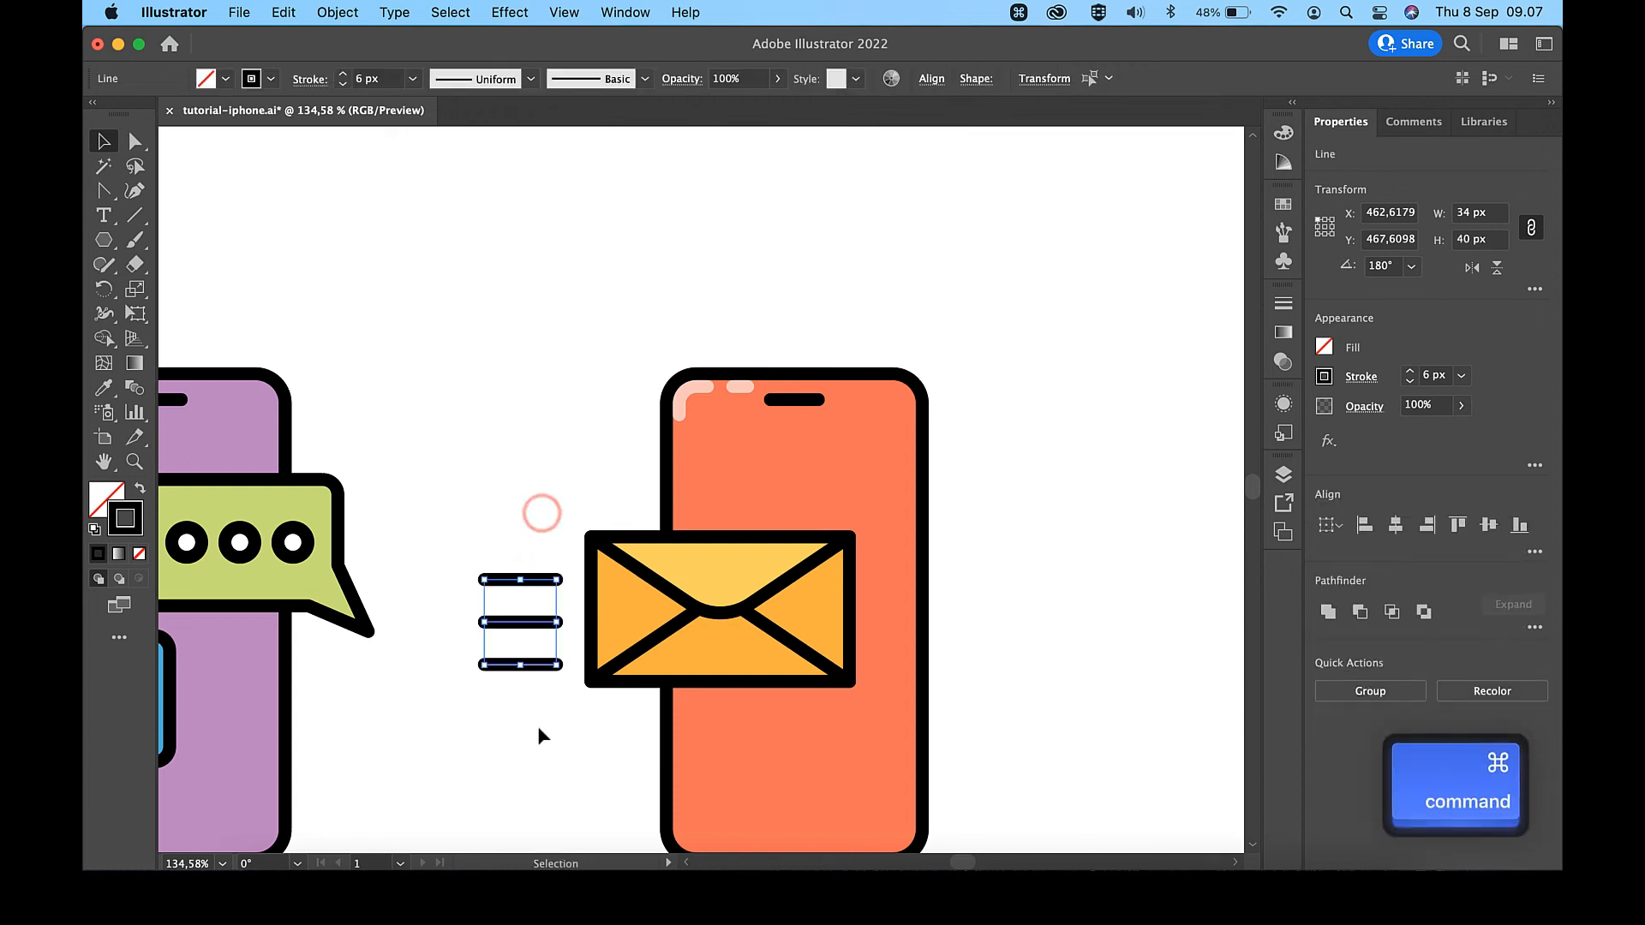
scroll(543, 612, "up", 5)
left_click_drag(522, 541, 521, 526)
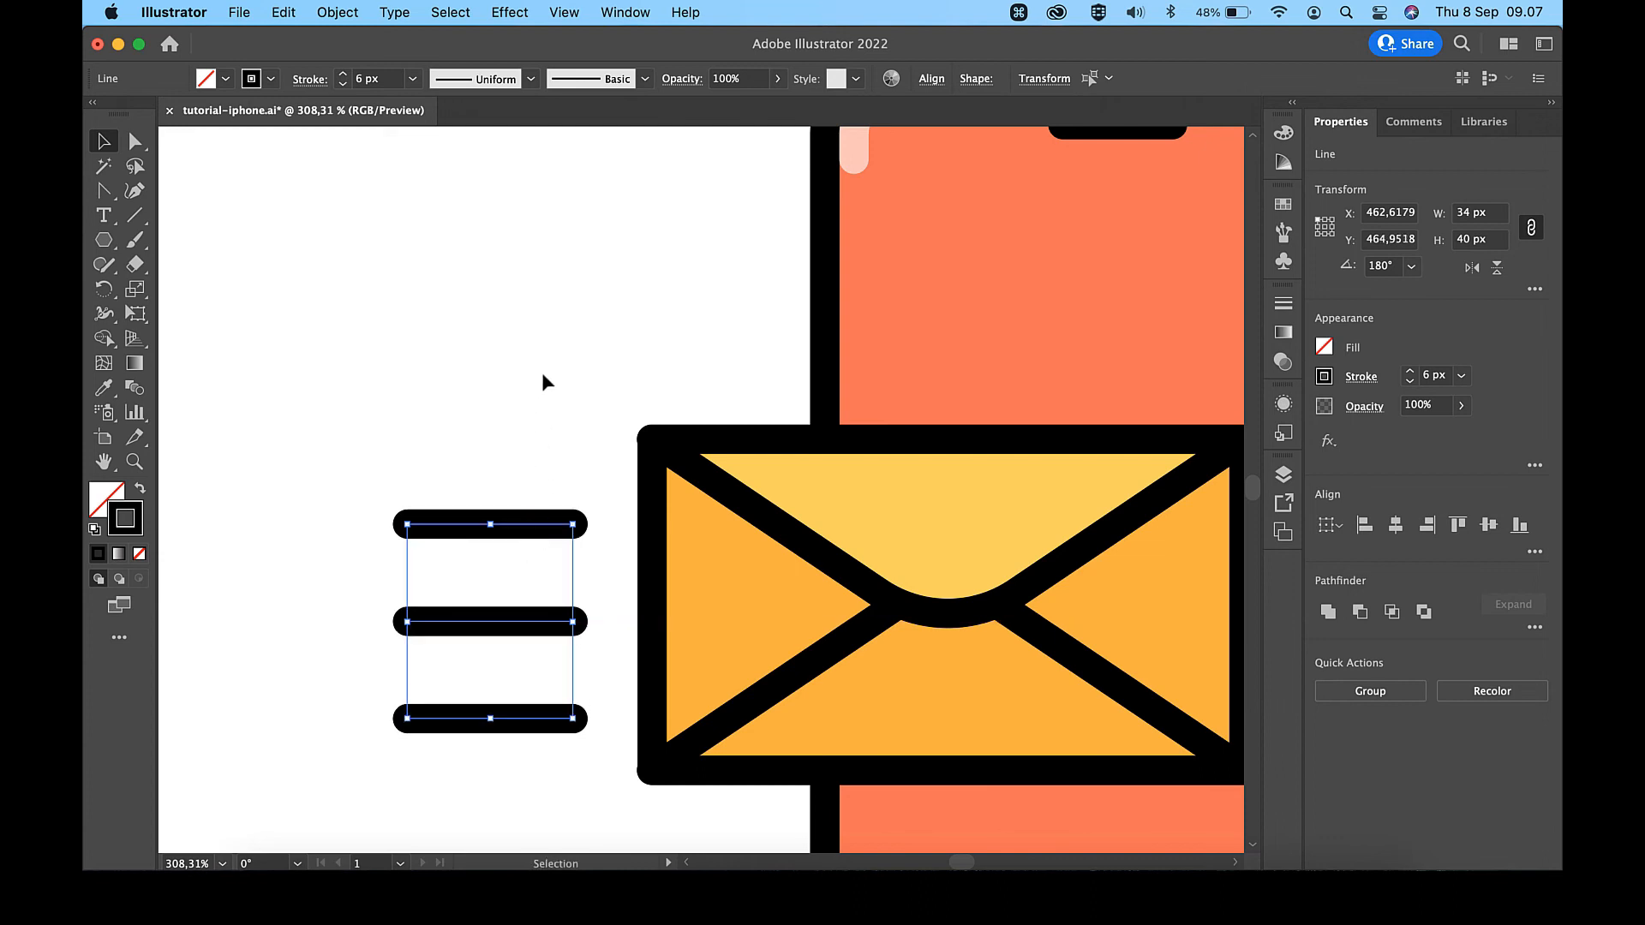
scroll(534, 539, "up", 2)
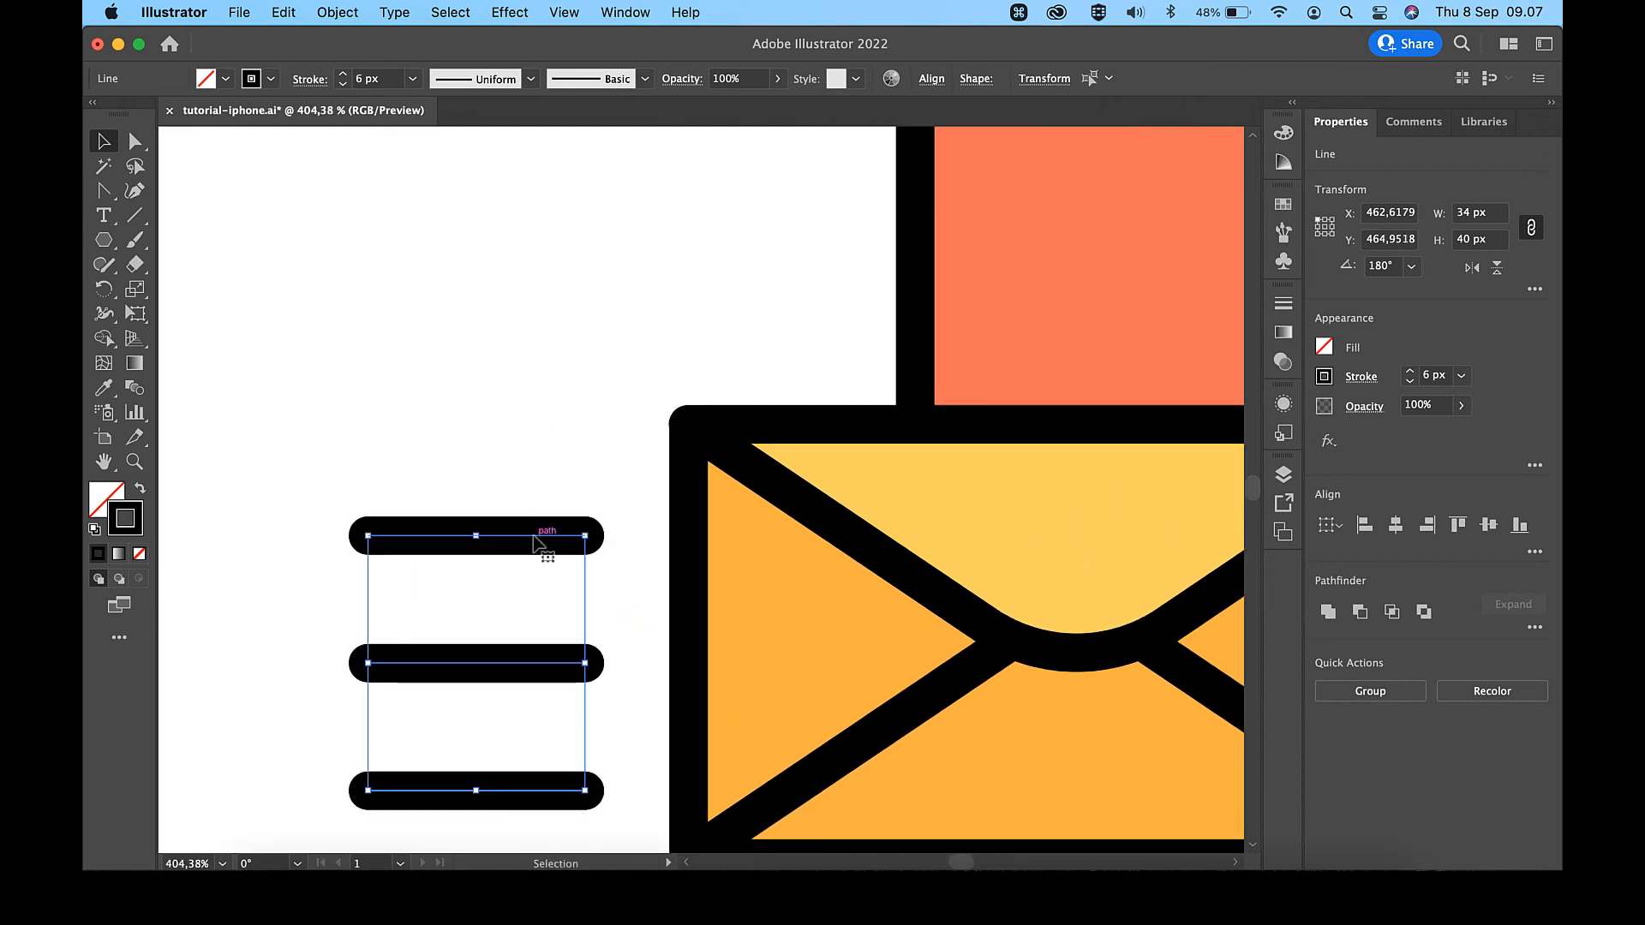
left_click_drag(534, 537, 533, 513)
scroll(534, 512, "down", 7)
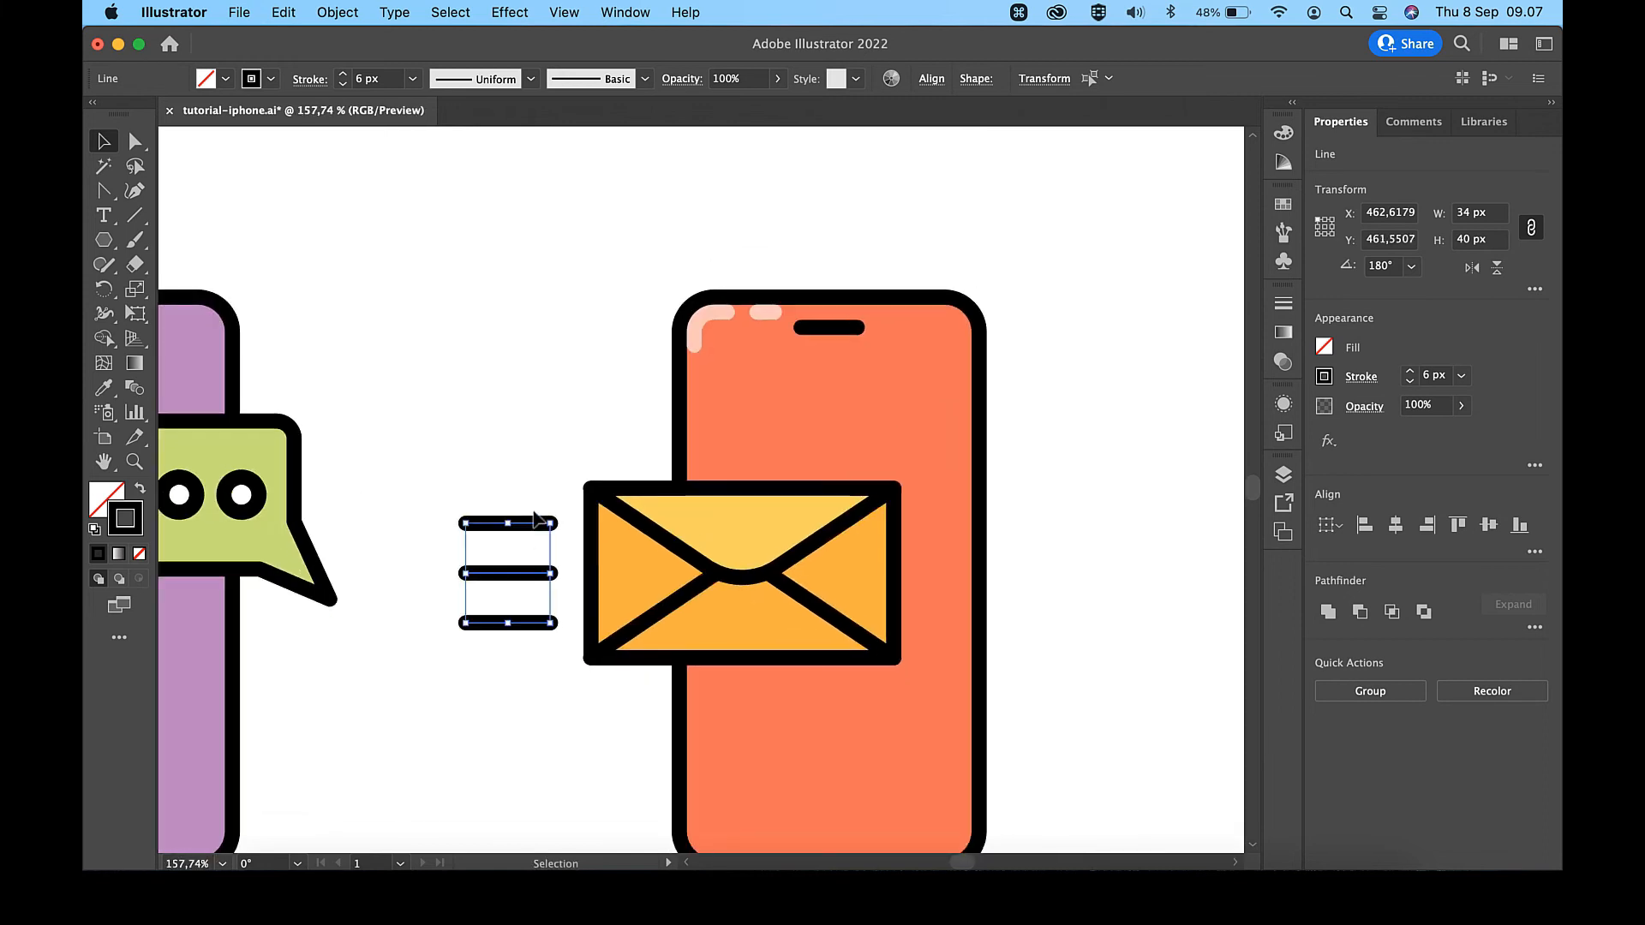
left_click(1034, 450)
- Remove the stroke from the purple phone body and duplicate the body in place
scroll(1035, 451, "down", 10)
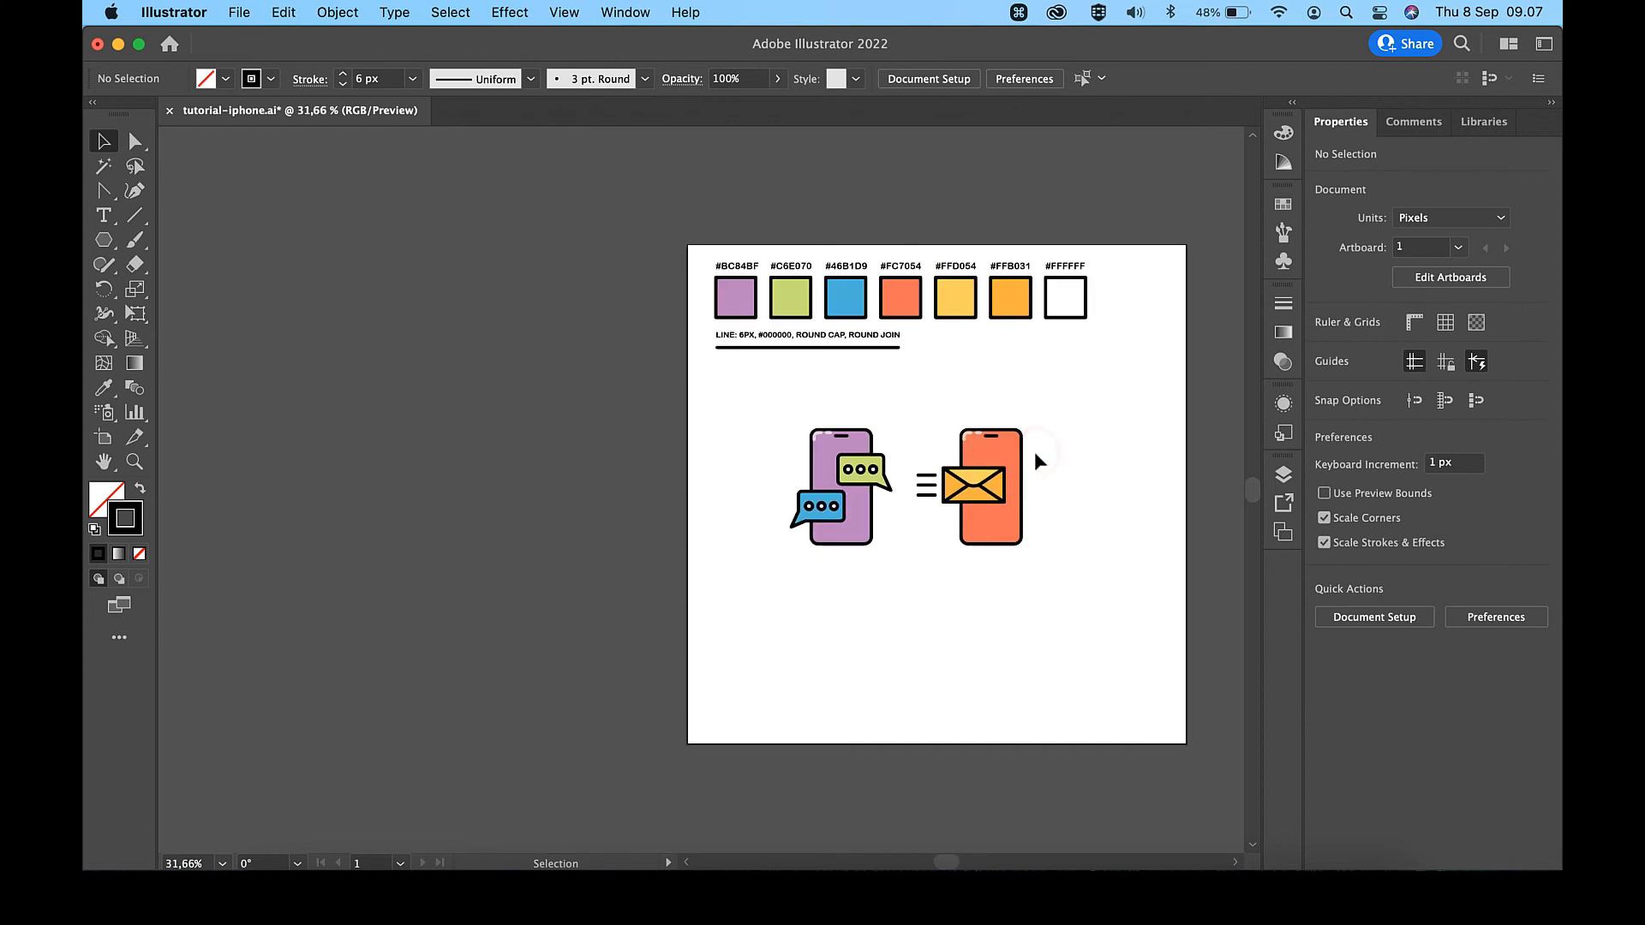
scroll(1035, 451, "up", 5)
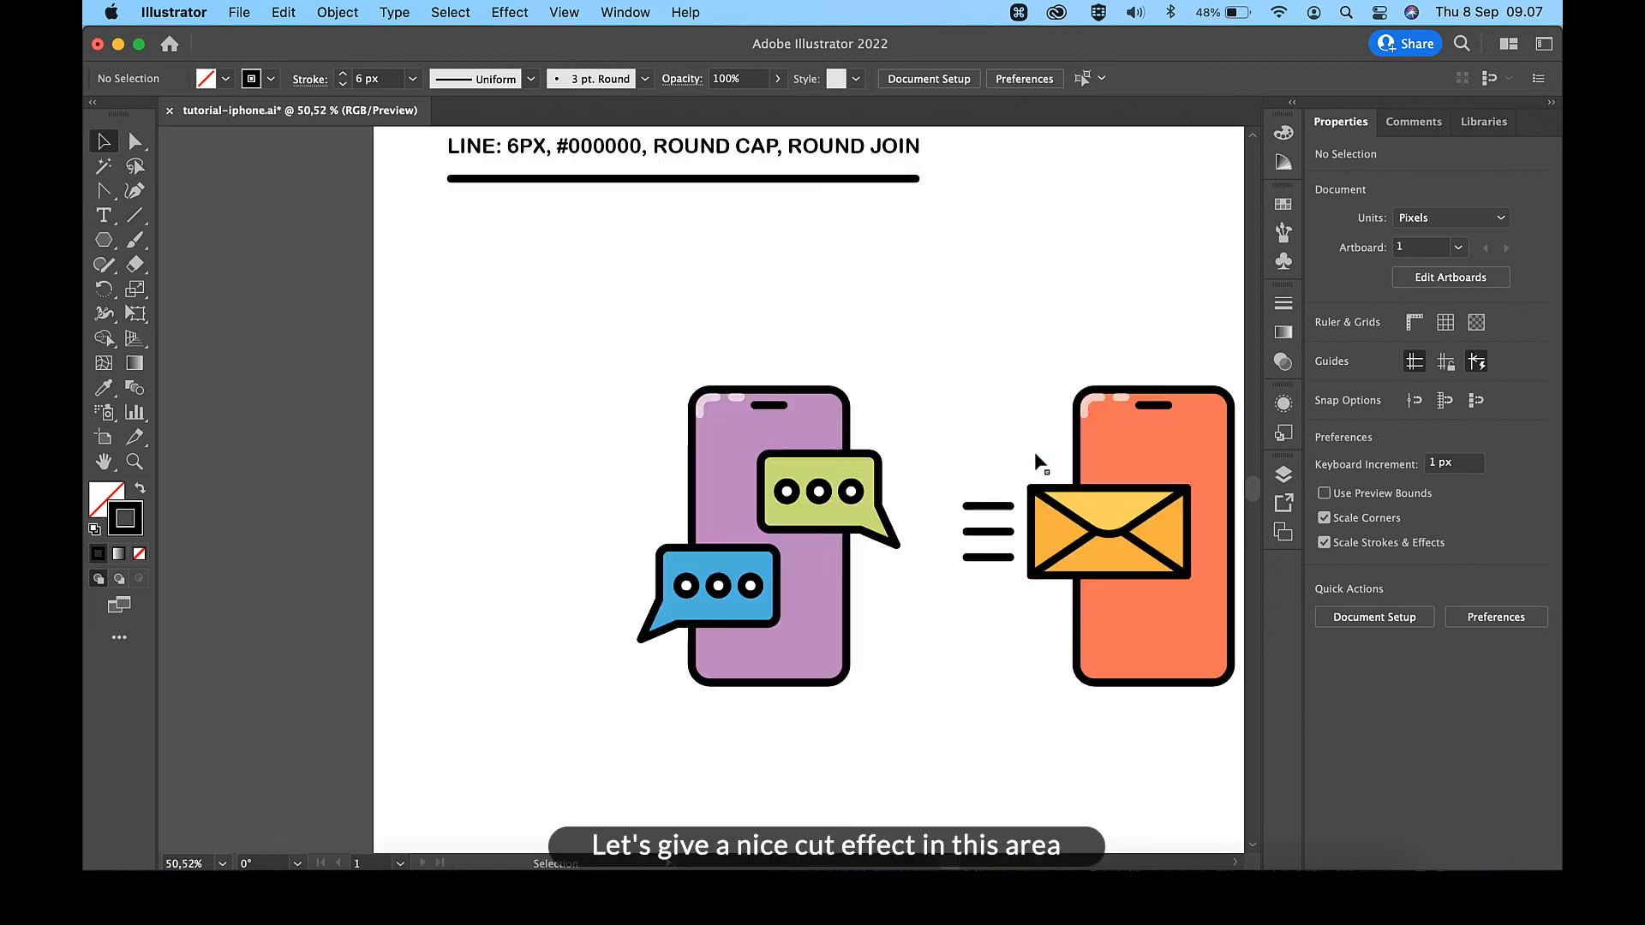
scroll(1035, 450, "up", 5)
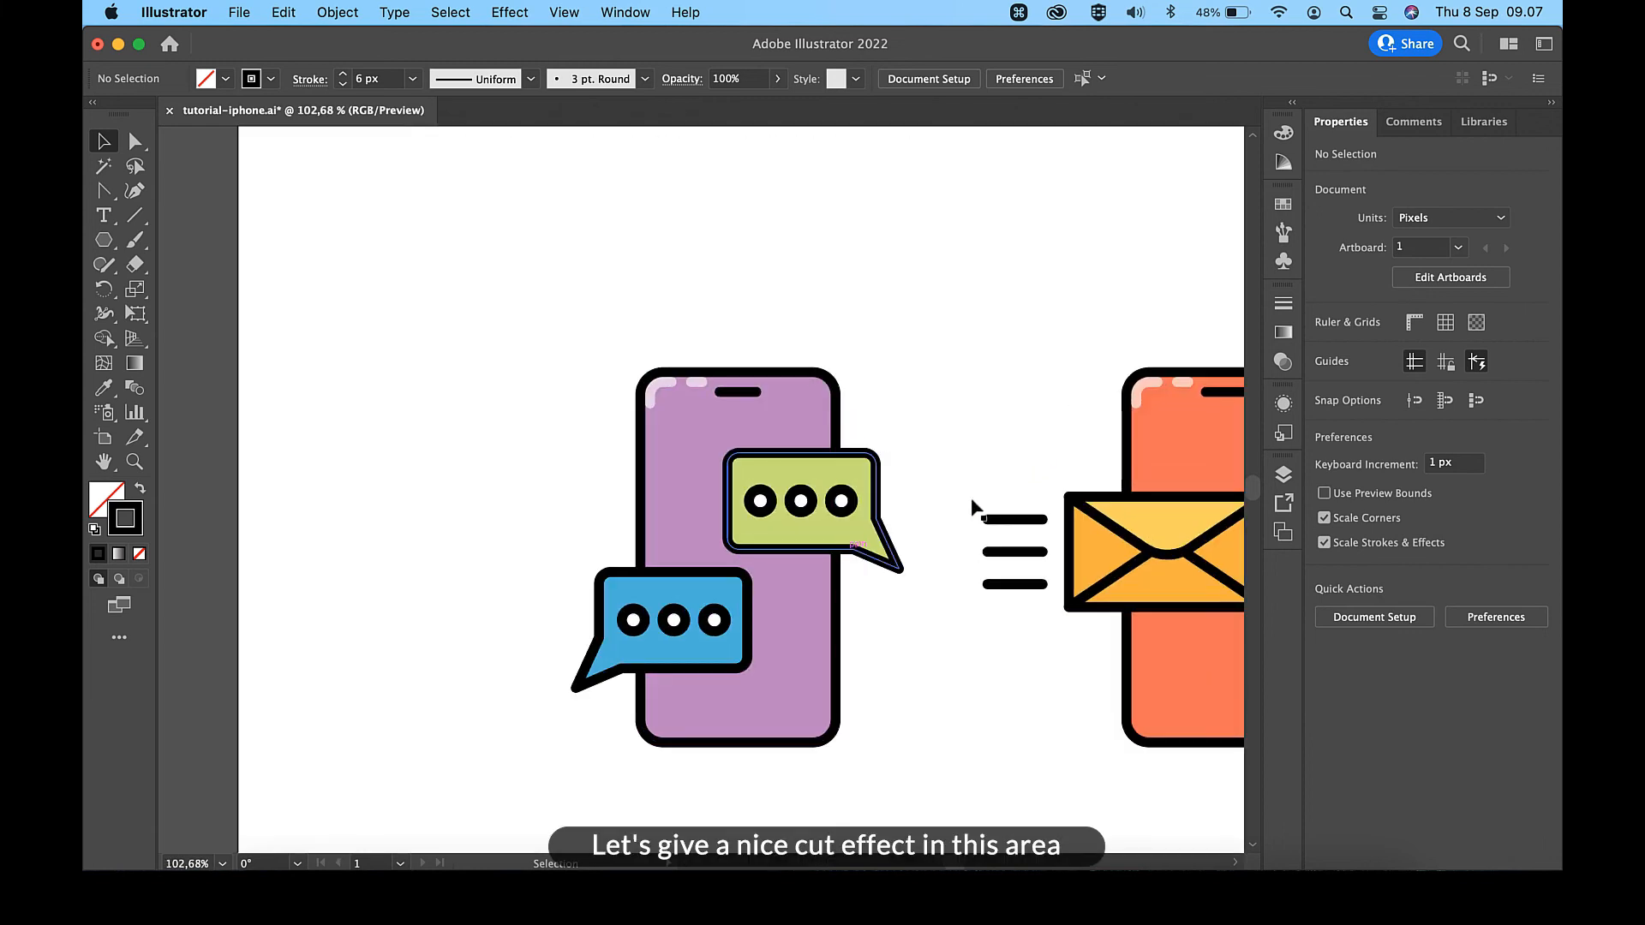
left_click(799, 624)
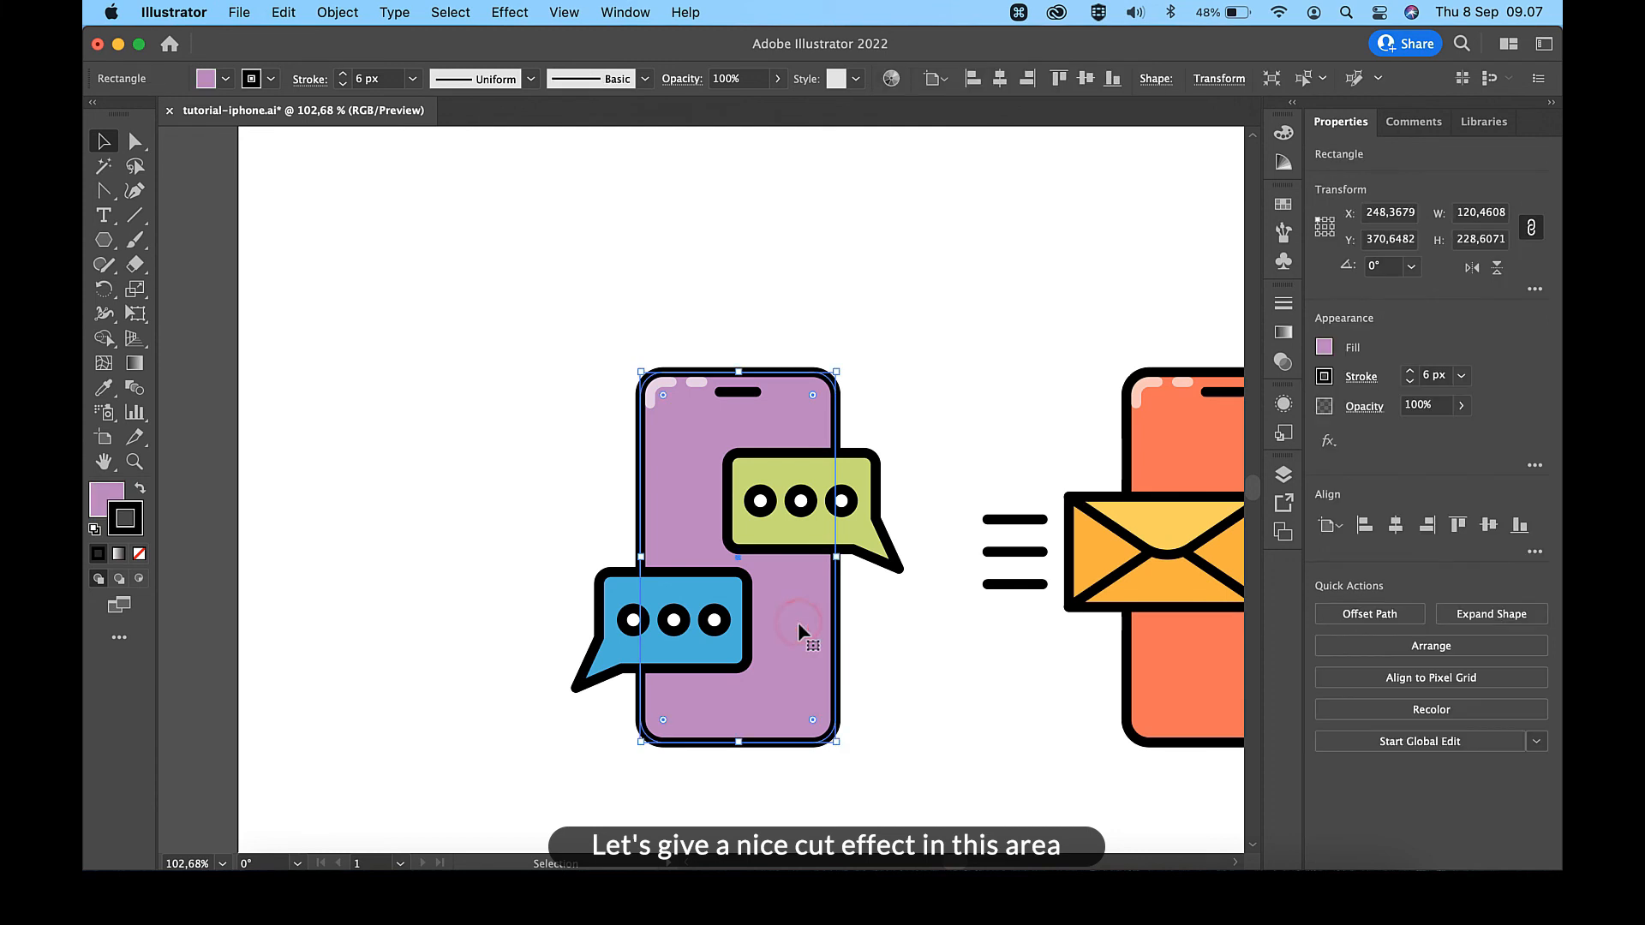
left_click(139, 555)
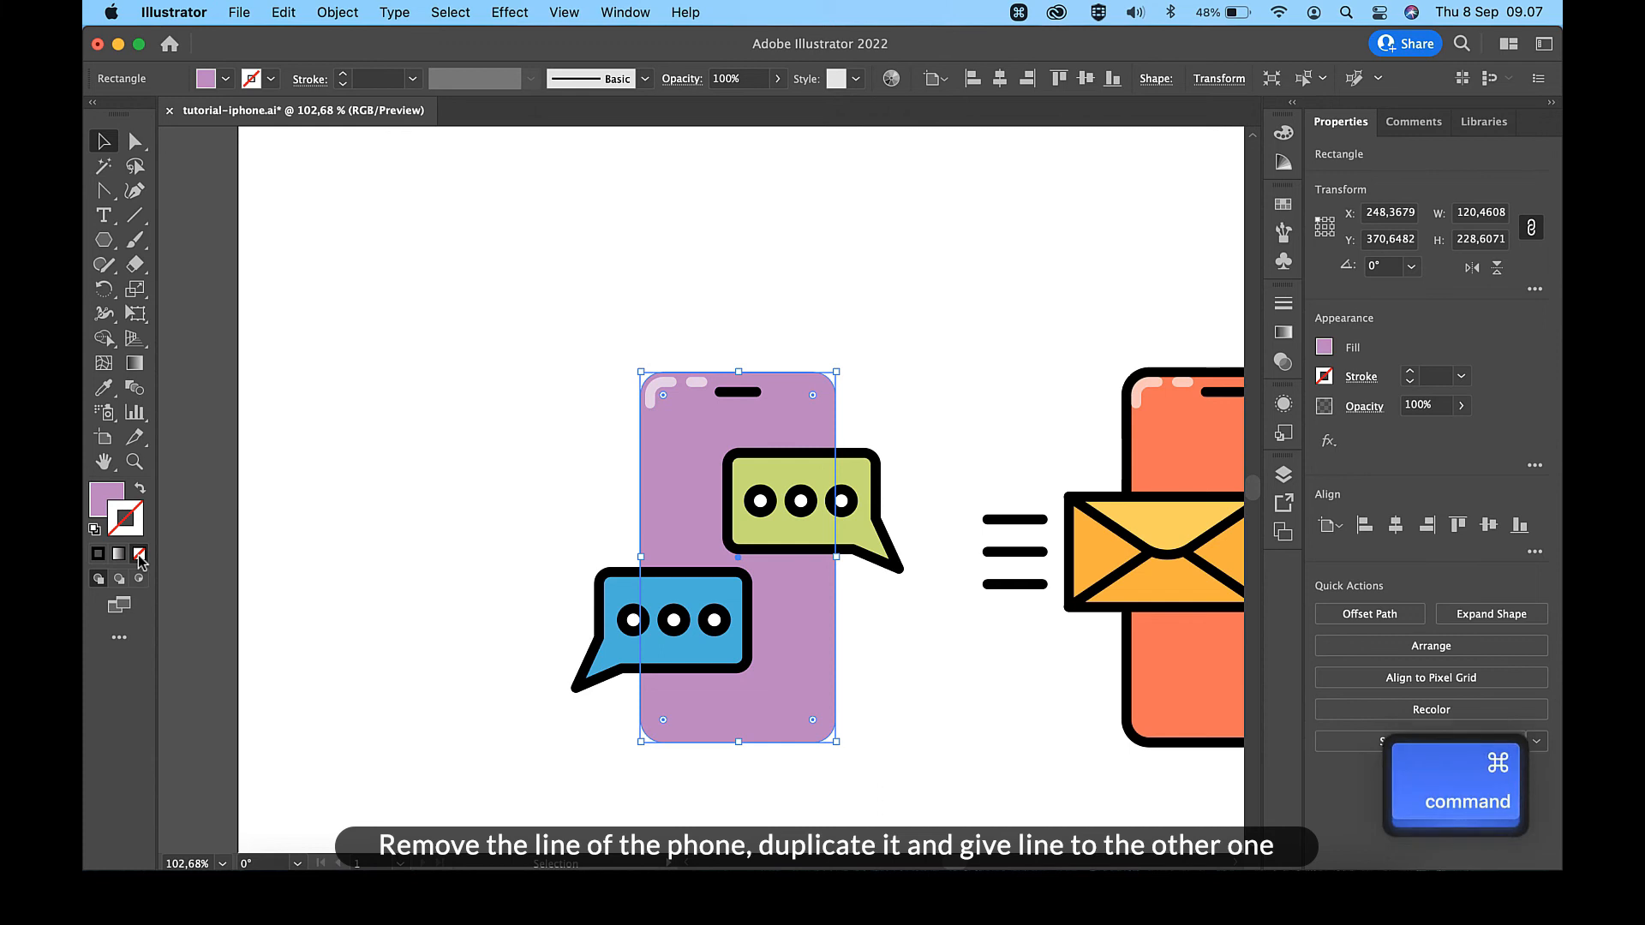
key("super+c")
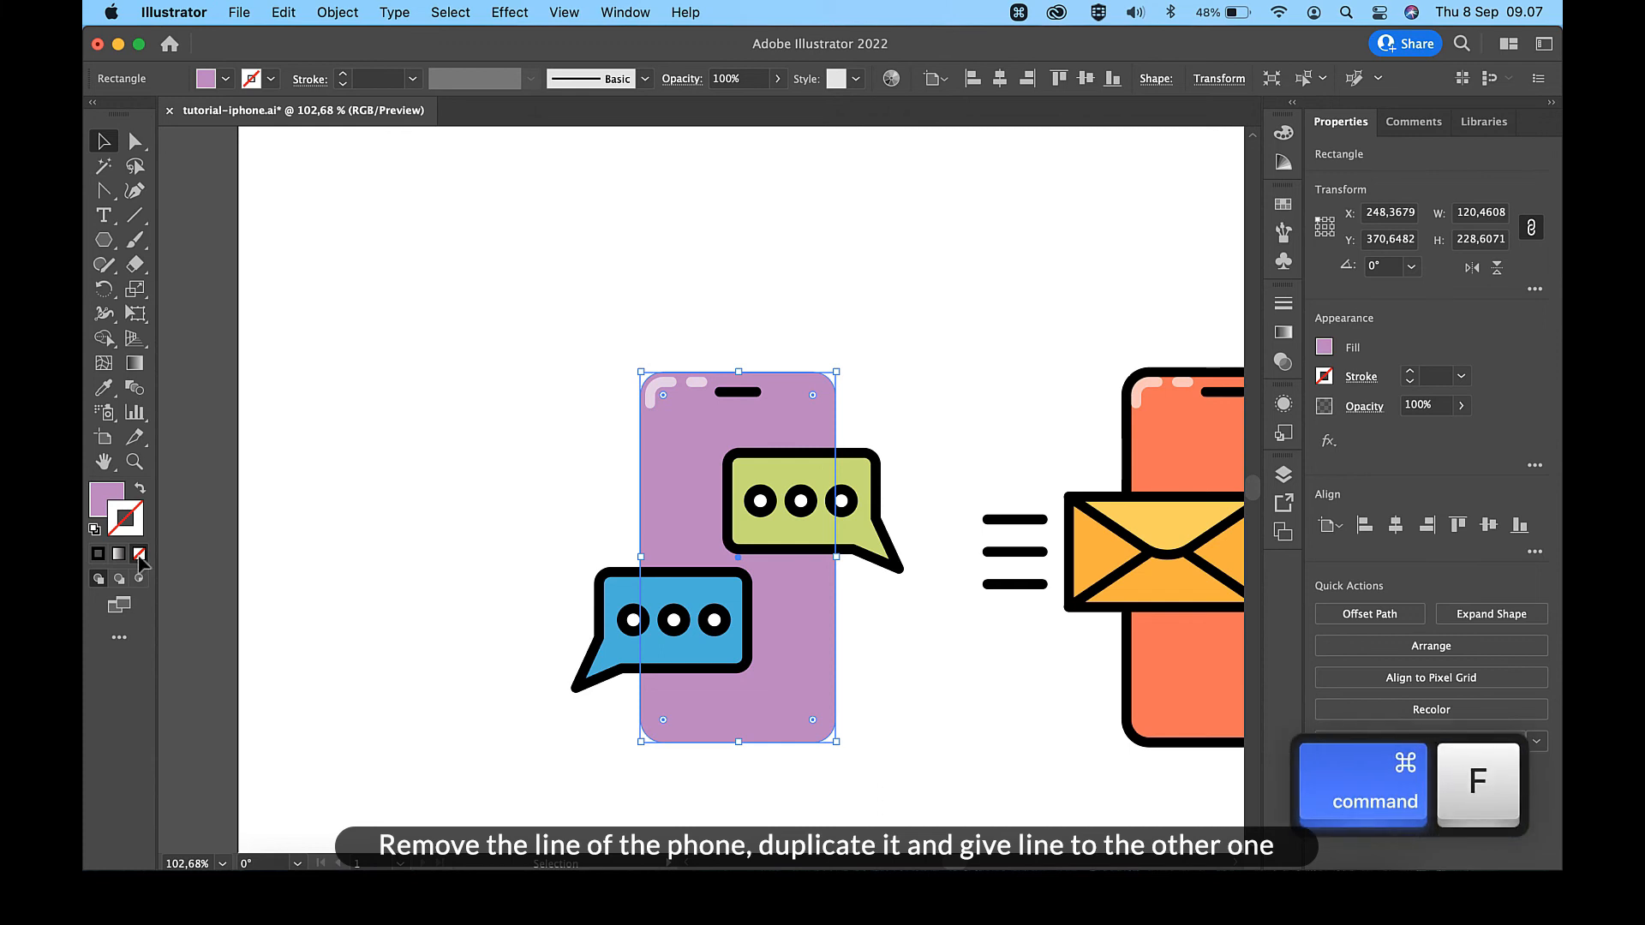
- Give the duplicated phone body no fill and the sample line's 6 px black stroke
scroll(418, 309, "up", 3)
key("i")
left_click(505, 233)
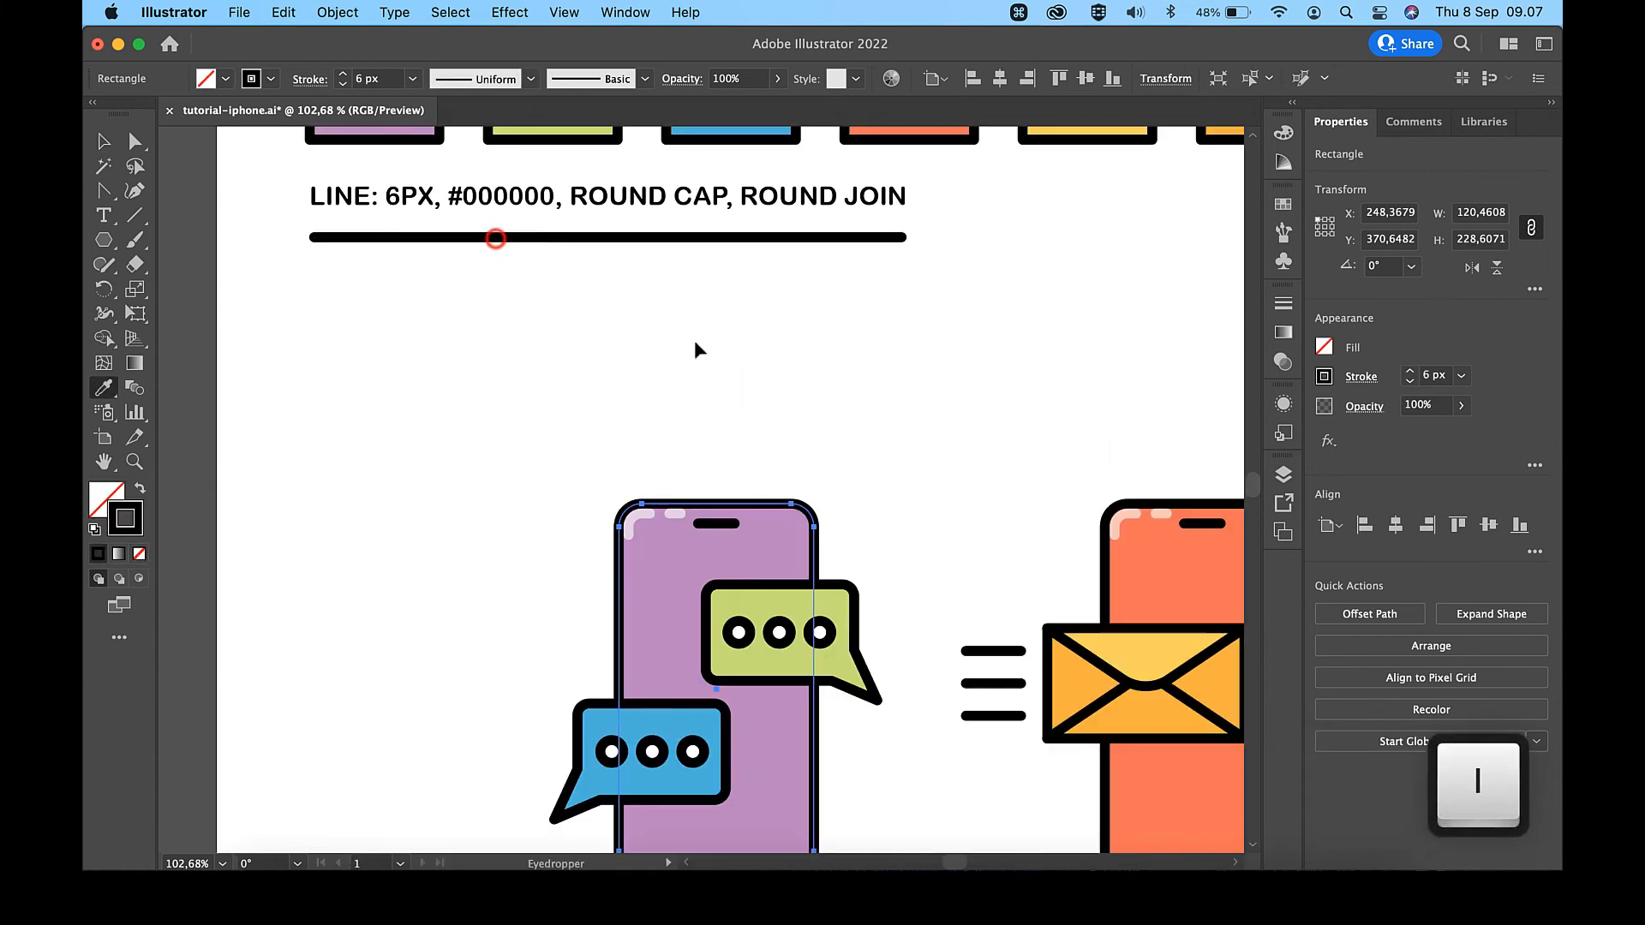
- Nudge the purple phone's outline away from its body and move it back to its original position
key("v")
left_click(1025, 511)
scroll(1026, 511, "down", 3)
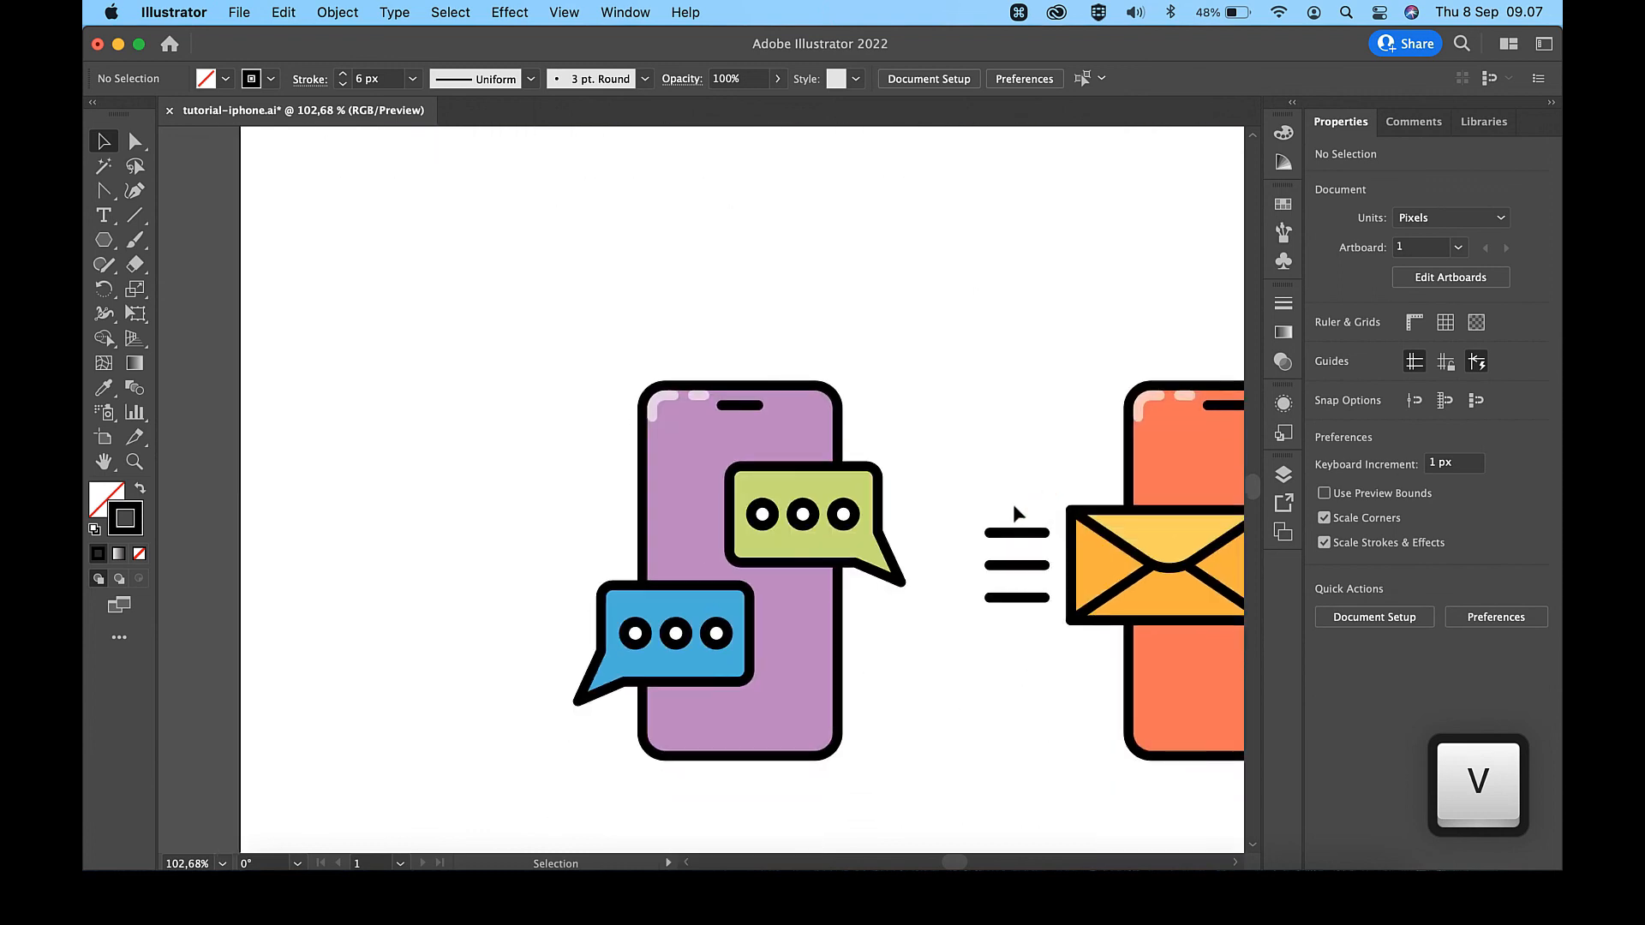
left_click(840, 421)
key("shift+Up")
key("shift+Up")
key("shift+Up")
key("shift+Up")
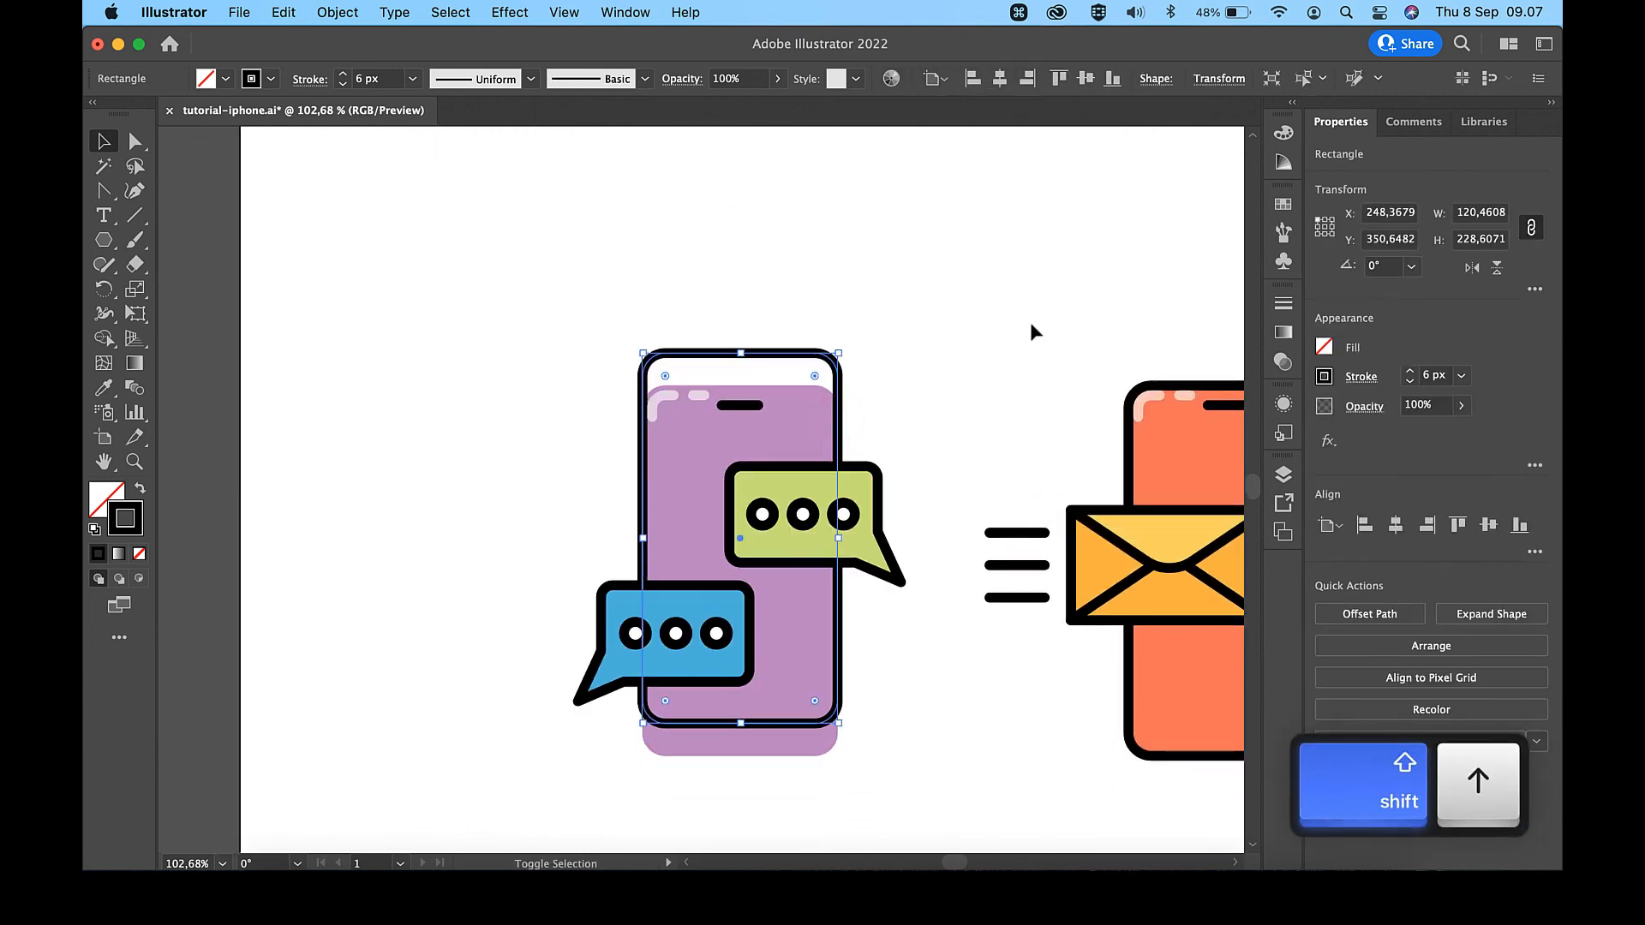
key("shift+Right")
key("shift+Right")
key("shift+Right")
key("shift+Left")
key("shift+Left")
key("shift+Left")
key("shift+Down")
key("shift+Down")
- Add anchor points above and below the green speech bubble on the purple phone outline's right edge and delete the segment between them
scroll(1029, 323, "up", 5)
scroll(1029, 322, "down", 3)
scroll(1029, 322, "left", 2)
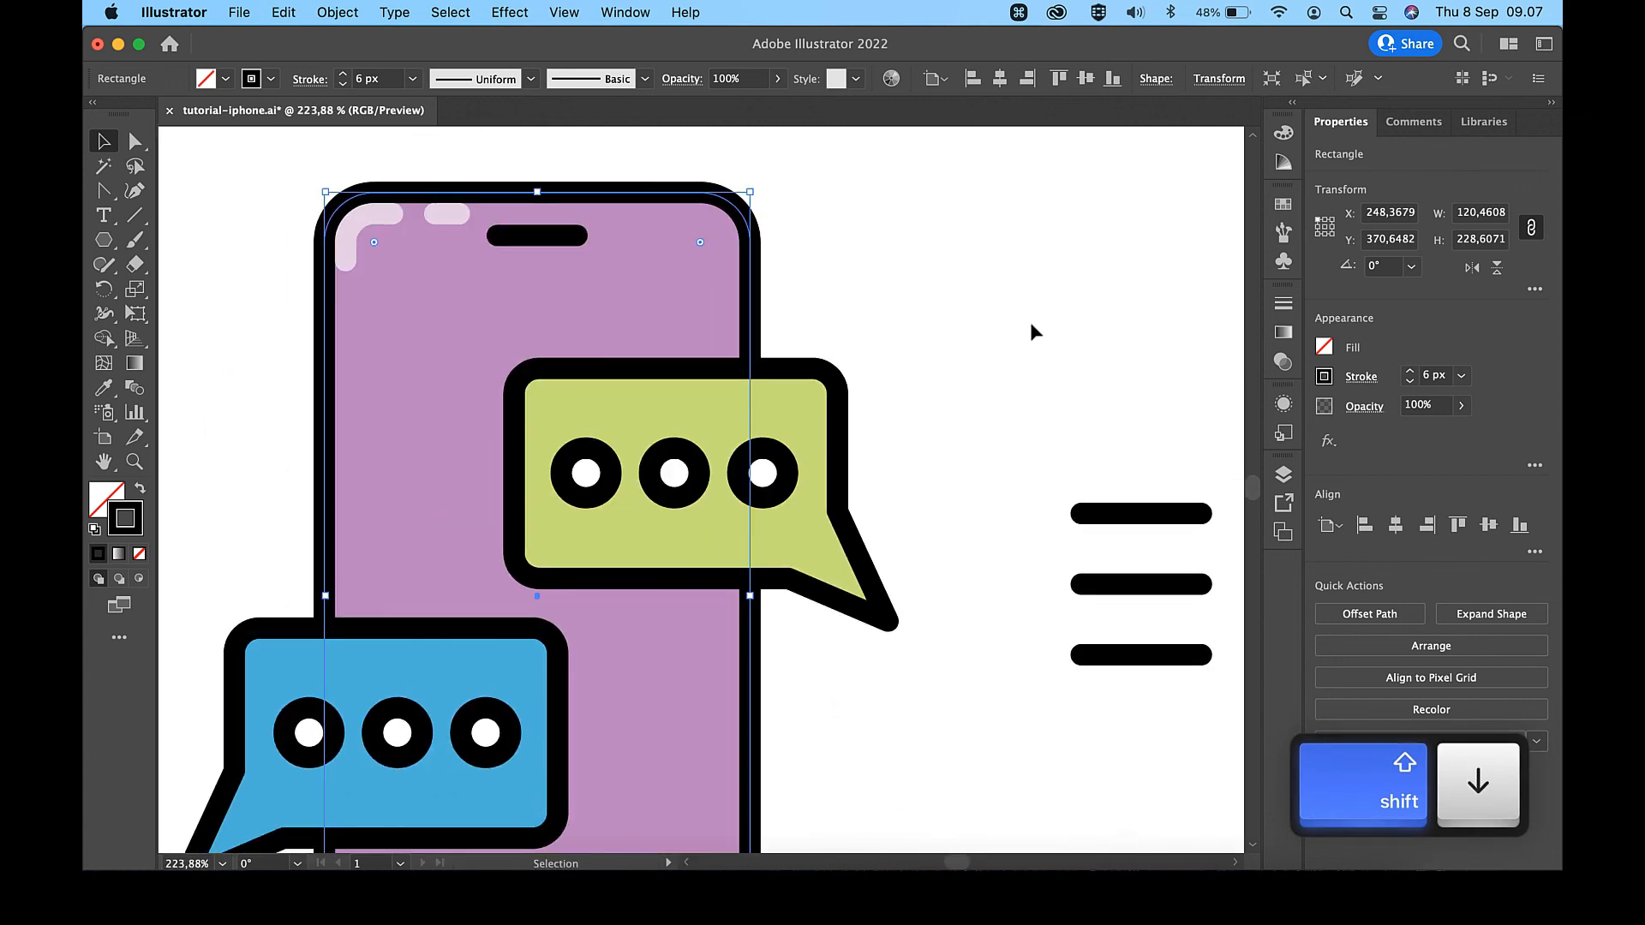
key("=")
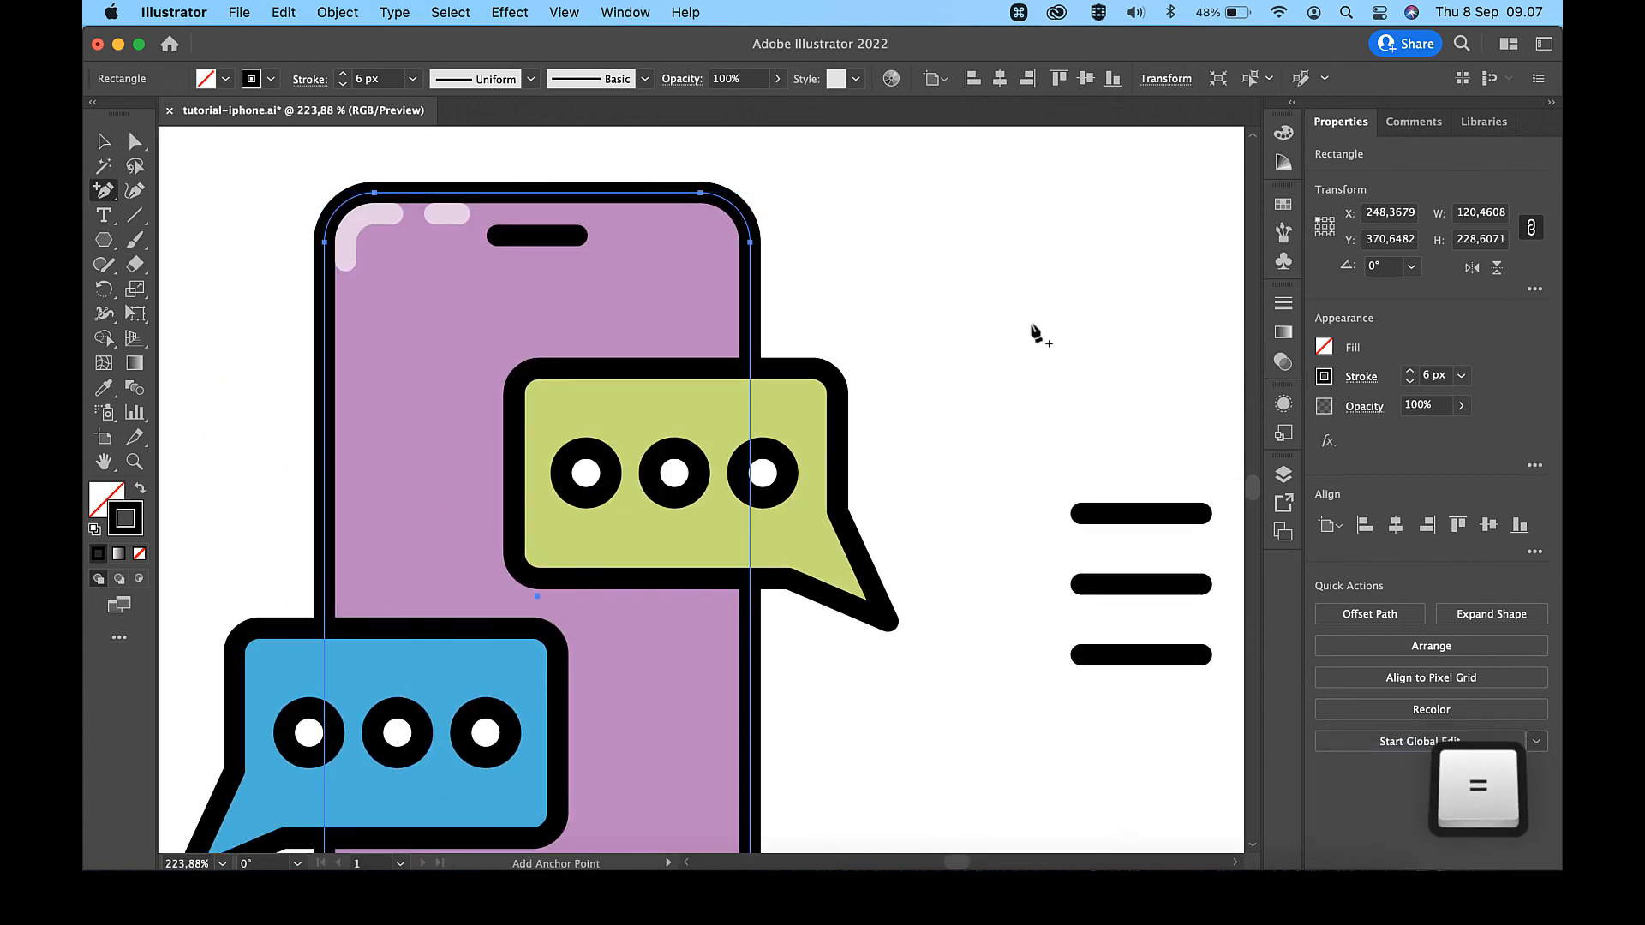
left_click(751, 326)
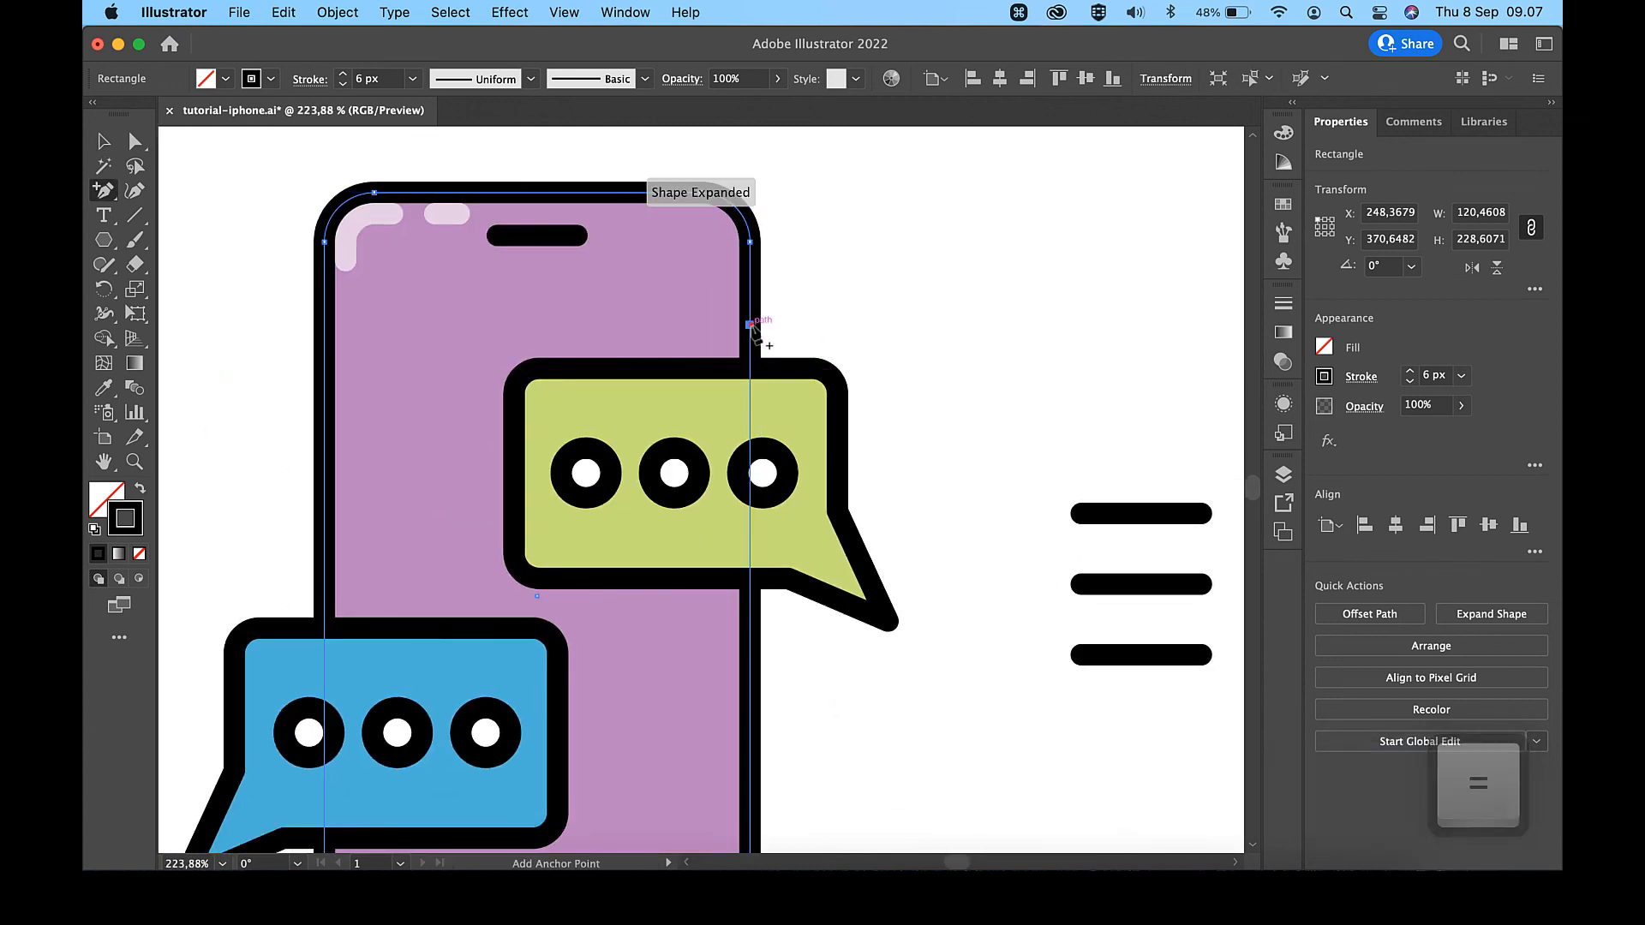
left_click(753, 629)
key("shift+c")
left_click(750, 414)
key("Delete")
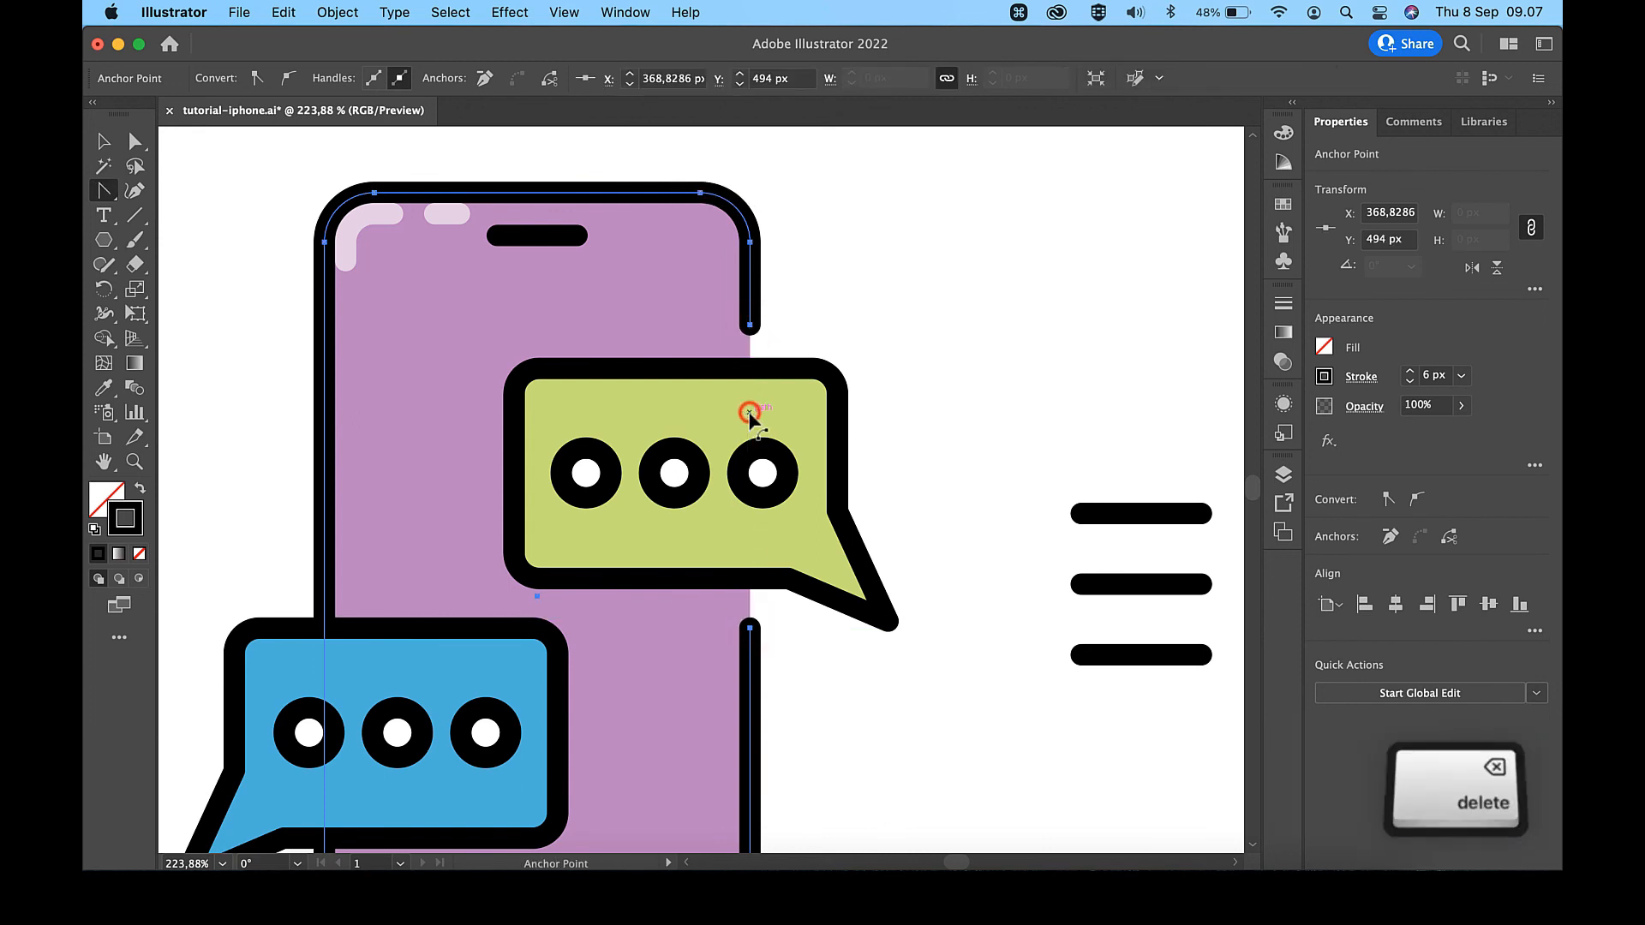
- Cut a gap in the purple phone outline's left edge from just above to just below the blue speech bubble using two added anchor points
scroll(751, 418, "down", 3)
scroll(751, 418, "left", 5)
key("=")
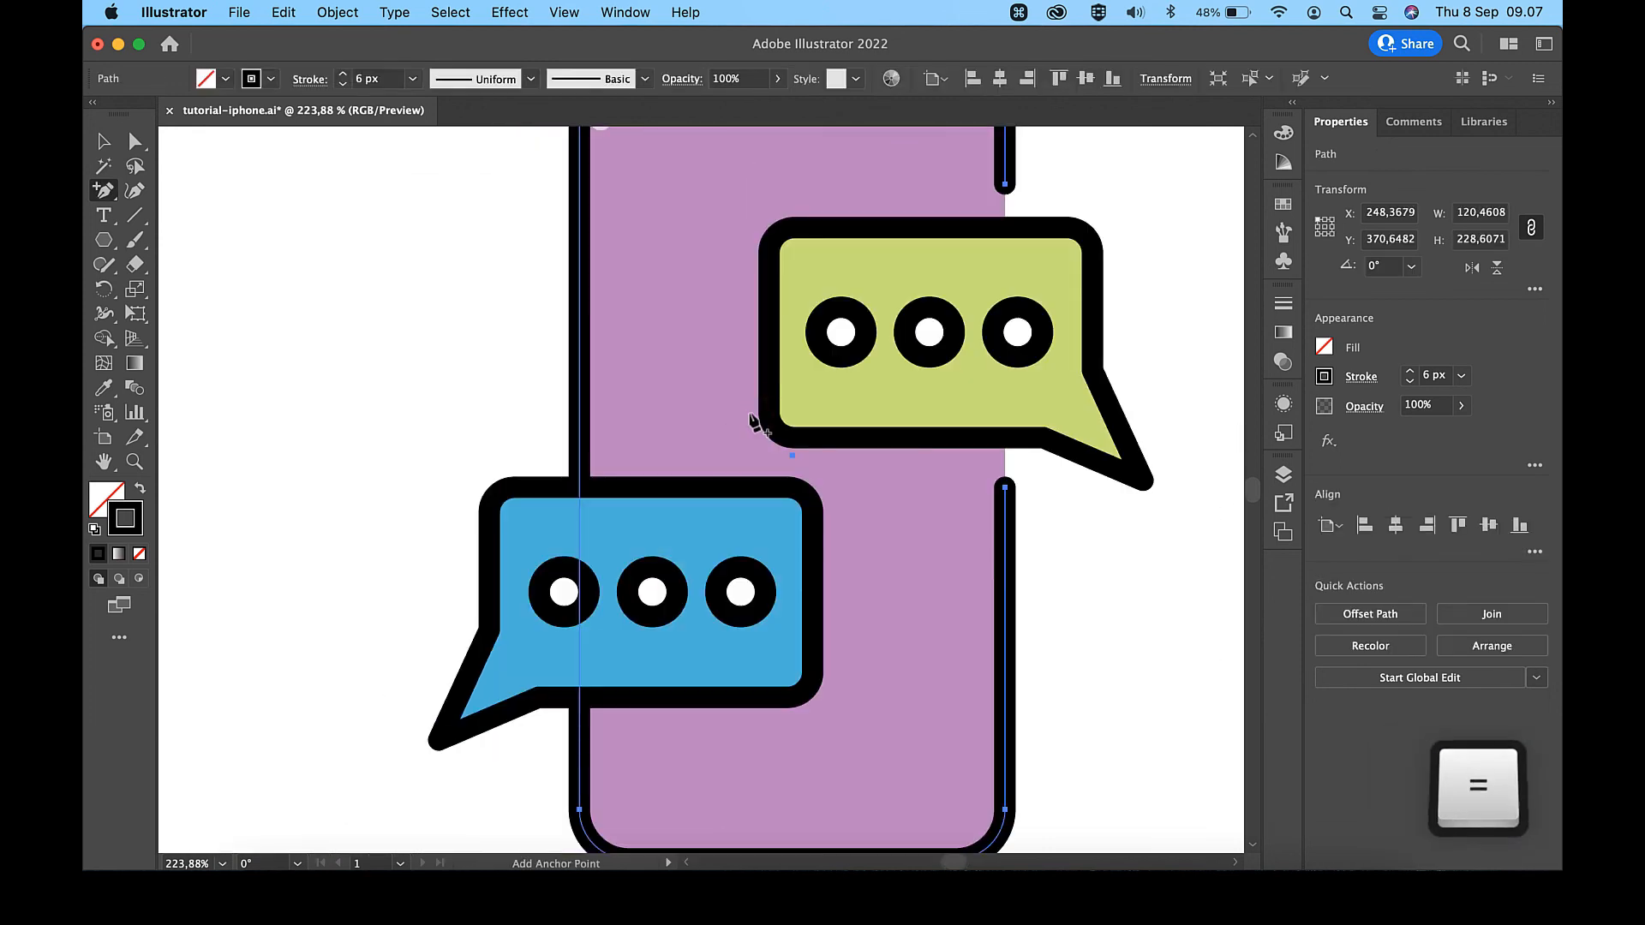
left_click(580, 440)
left_click(579, 740)
key("shift+c")
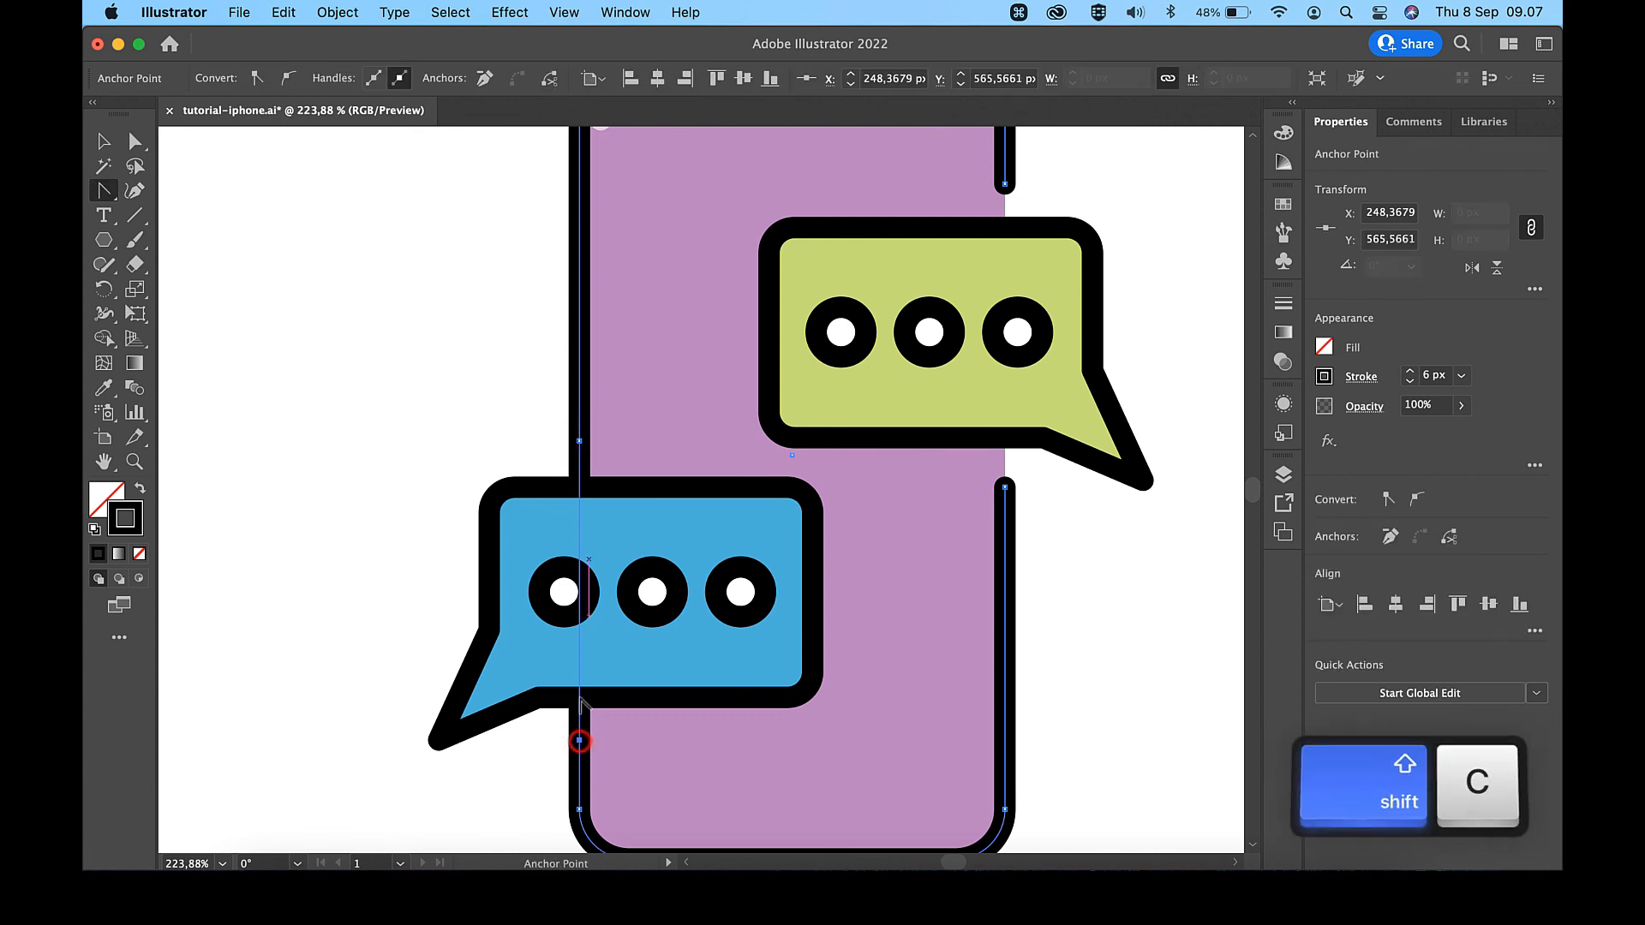
left_click(580, 545)
key("Delete")
- Remove the stroke from the orange phone body
scroll(582, 548, "down", 5)
key("v")
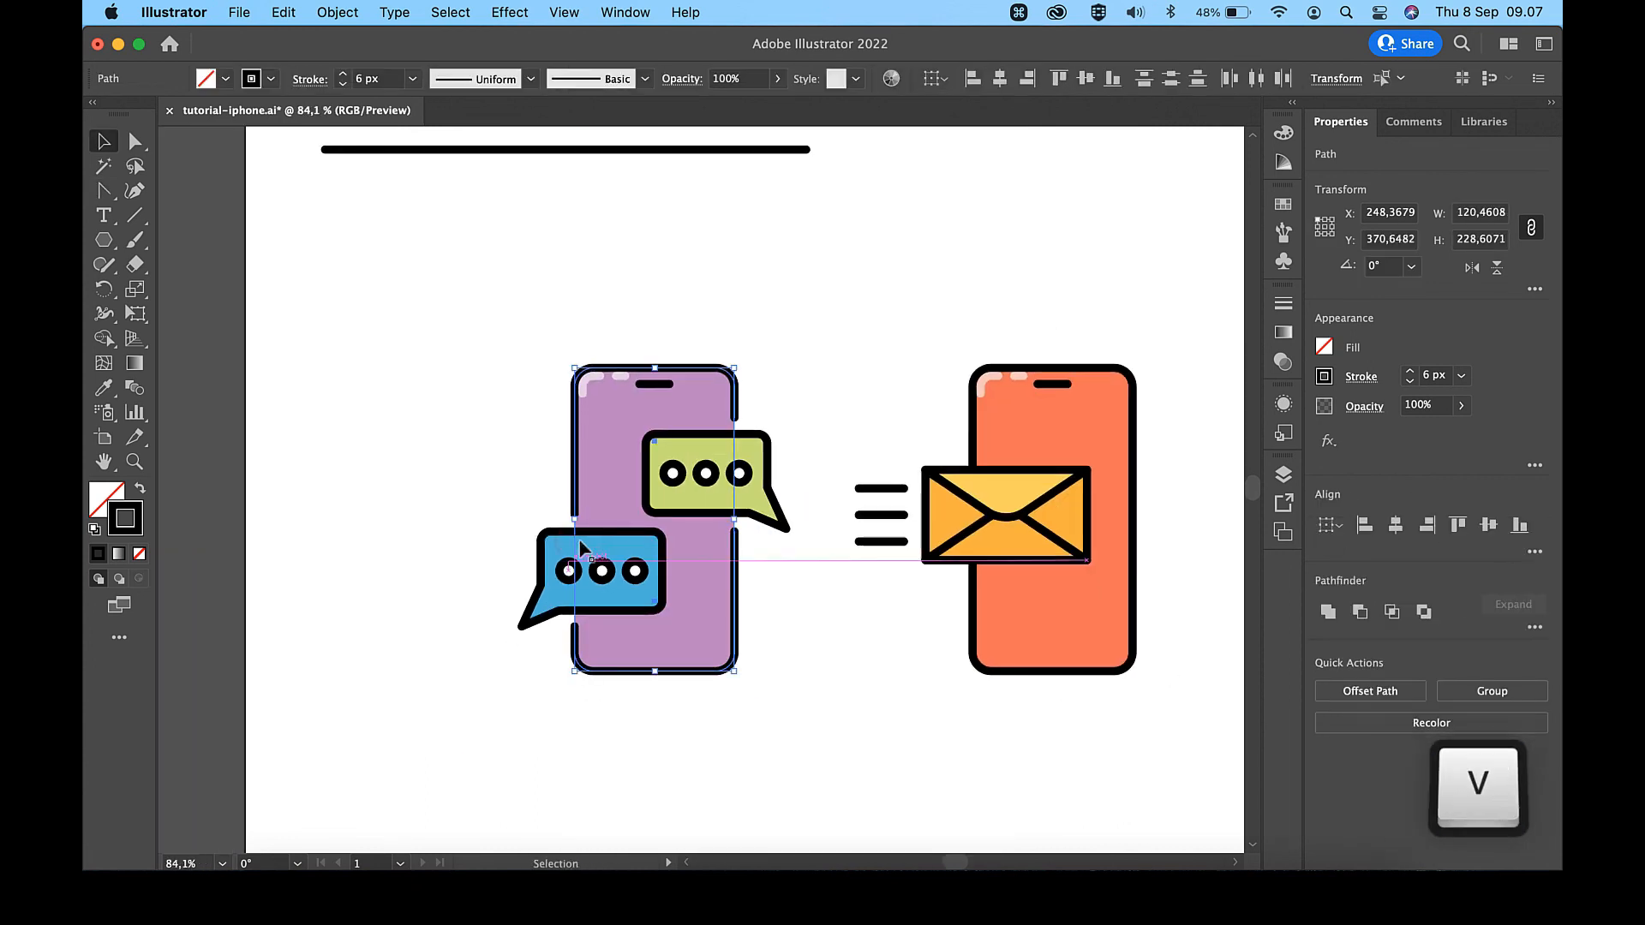
left_click(1092, 420)
scroll(1091, 420, "right", 4)
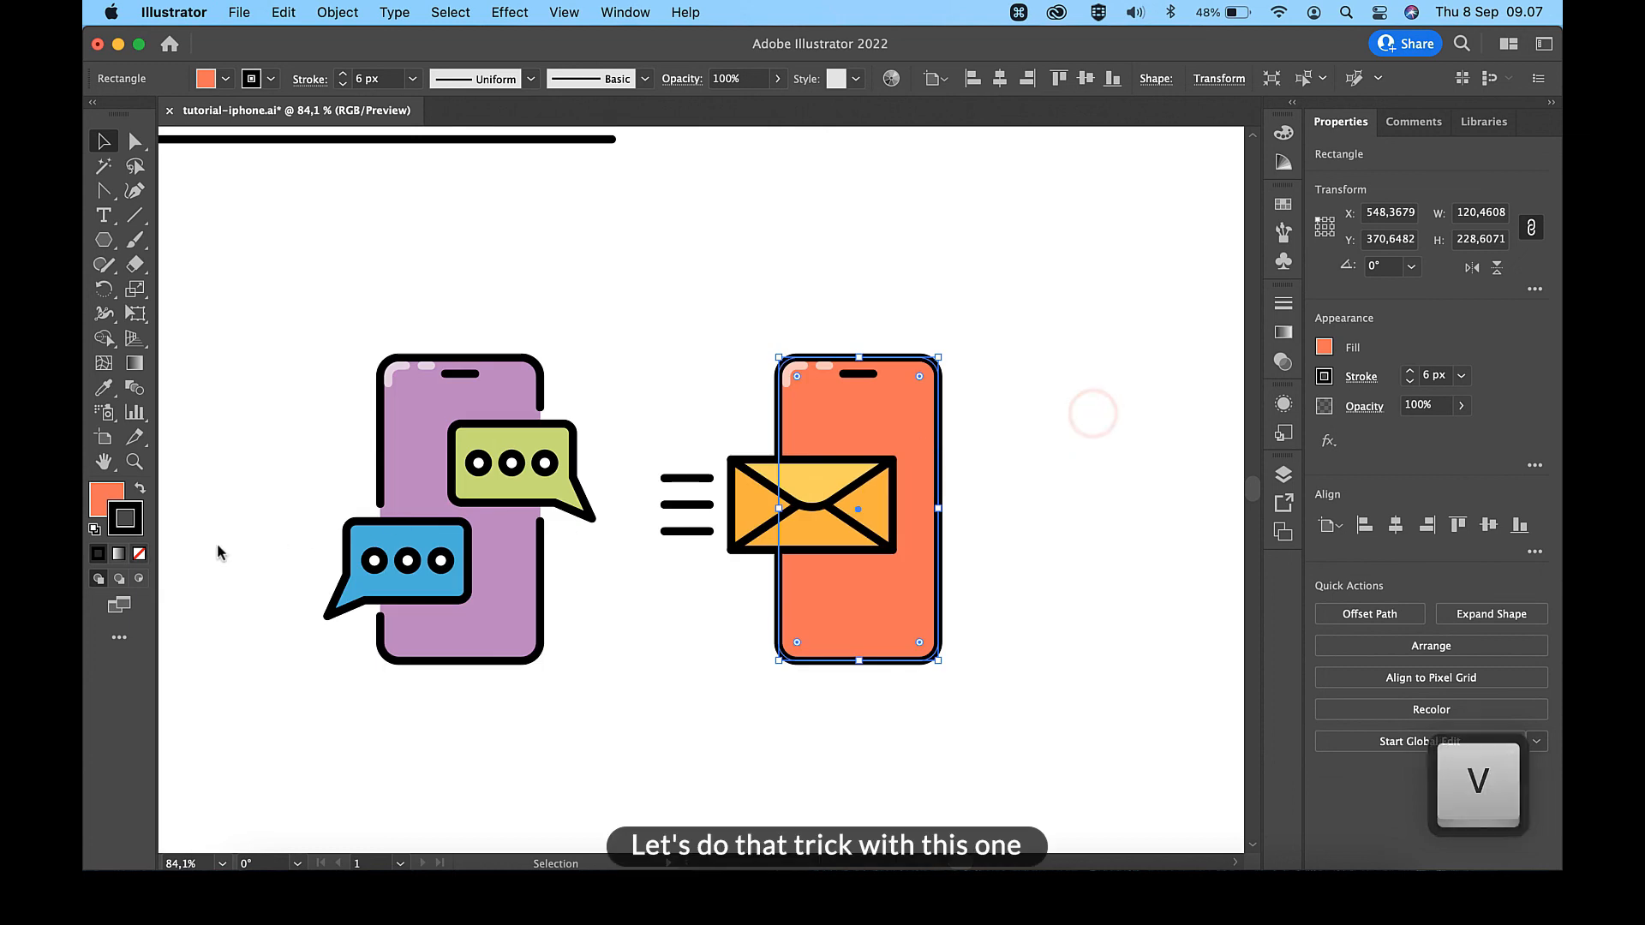
left_click(139, 554)
- Duplicate the orange phone body in place and give the copy no fill and the sample line's 6 px black stroke
key("a")
key("super+c")
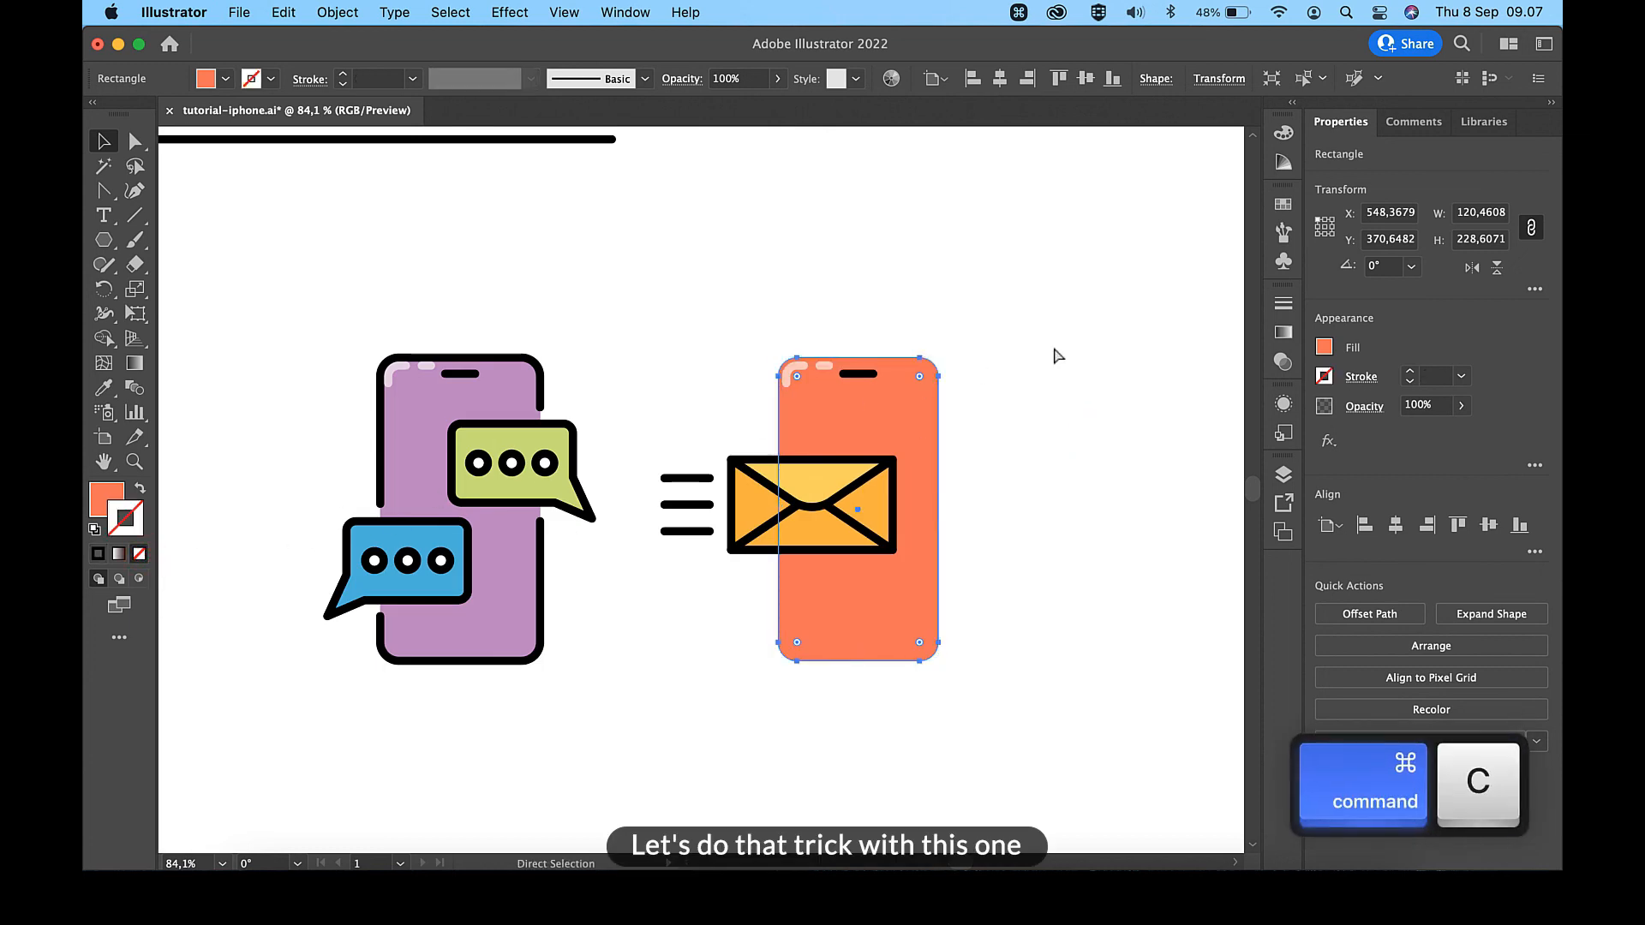
key("super+f")
key("i")
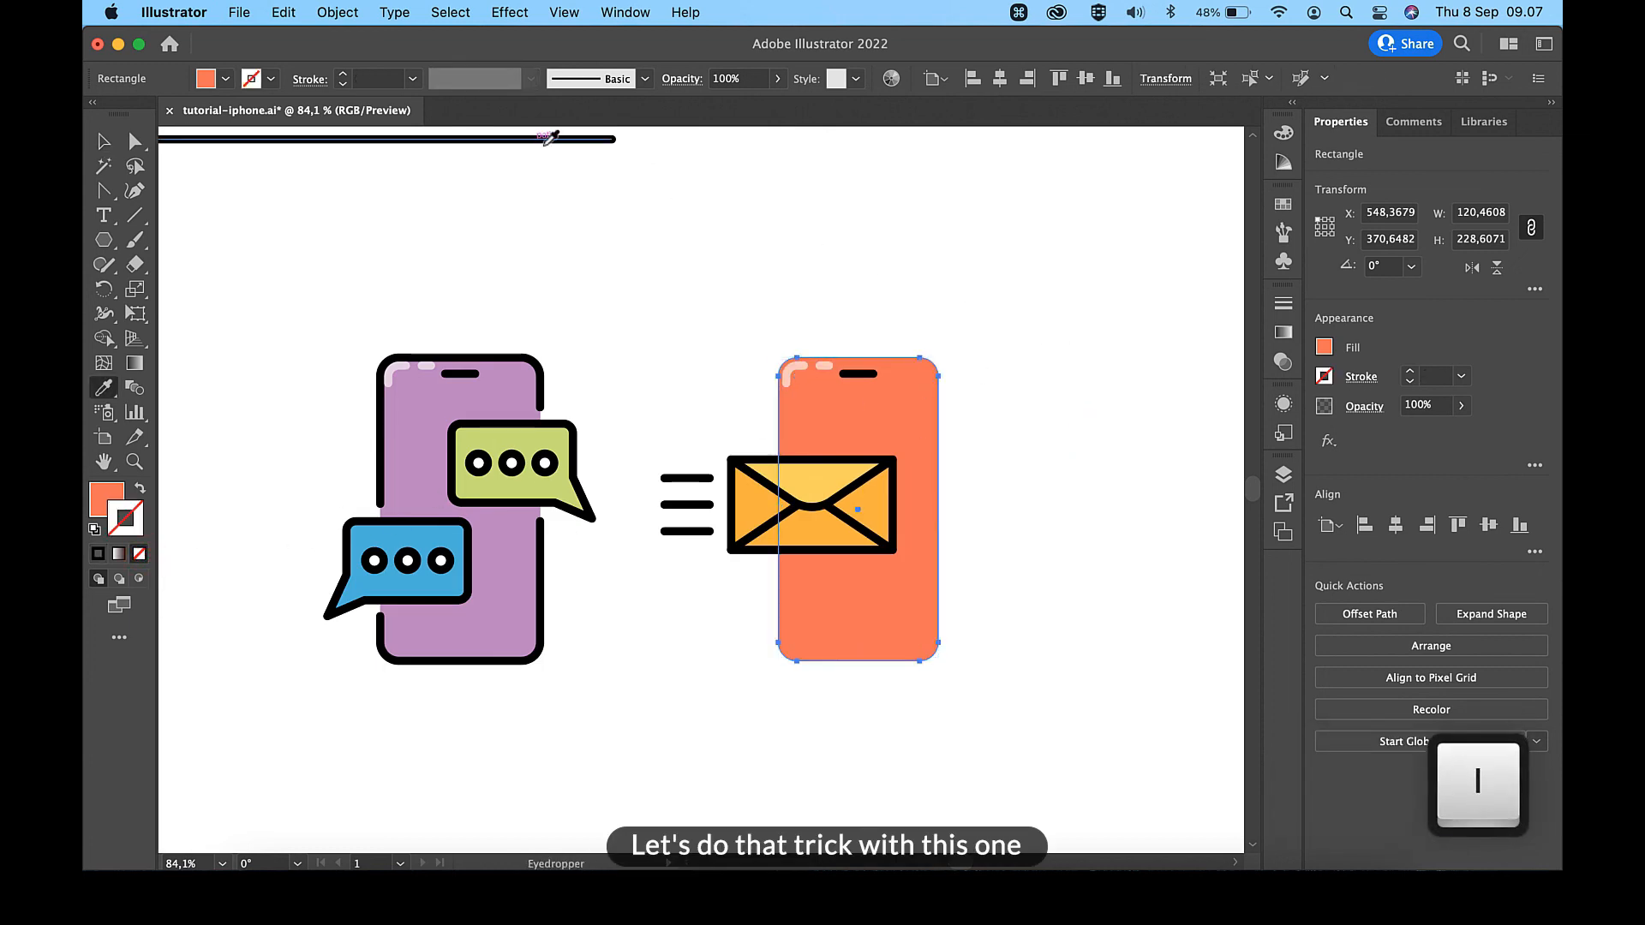
left_click(531, 139)
- Add anchor points above and below the envelope on the orange phone outline's left edge, delete the segment between them and deselect
key("plus")
scroll(833, 414, "up", 5)
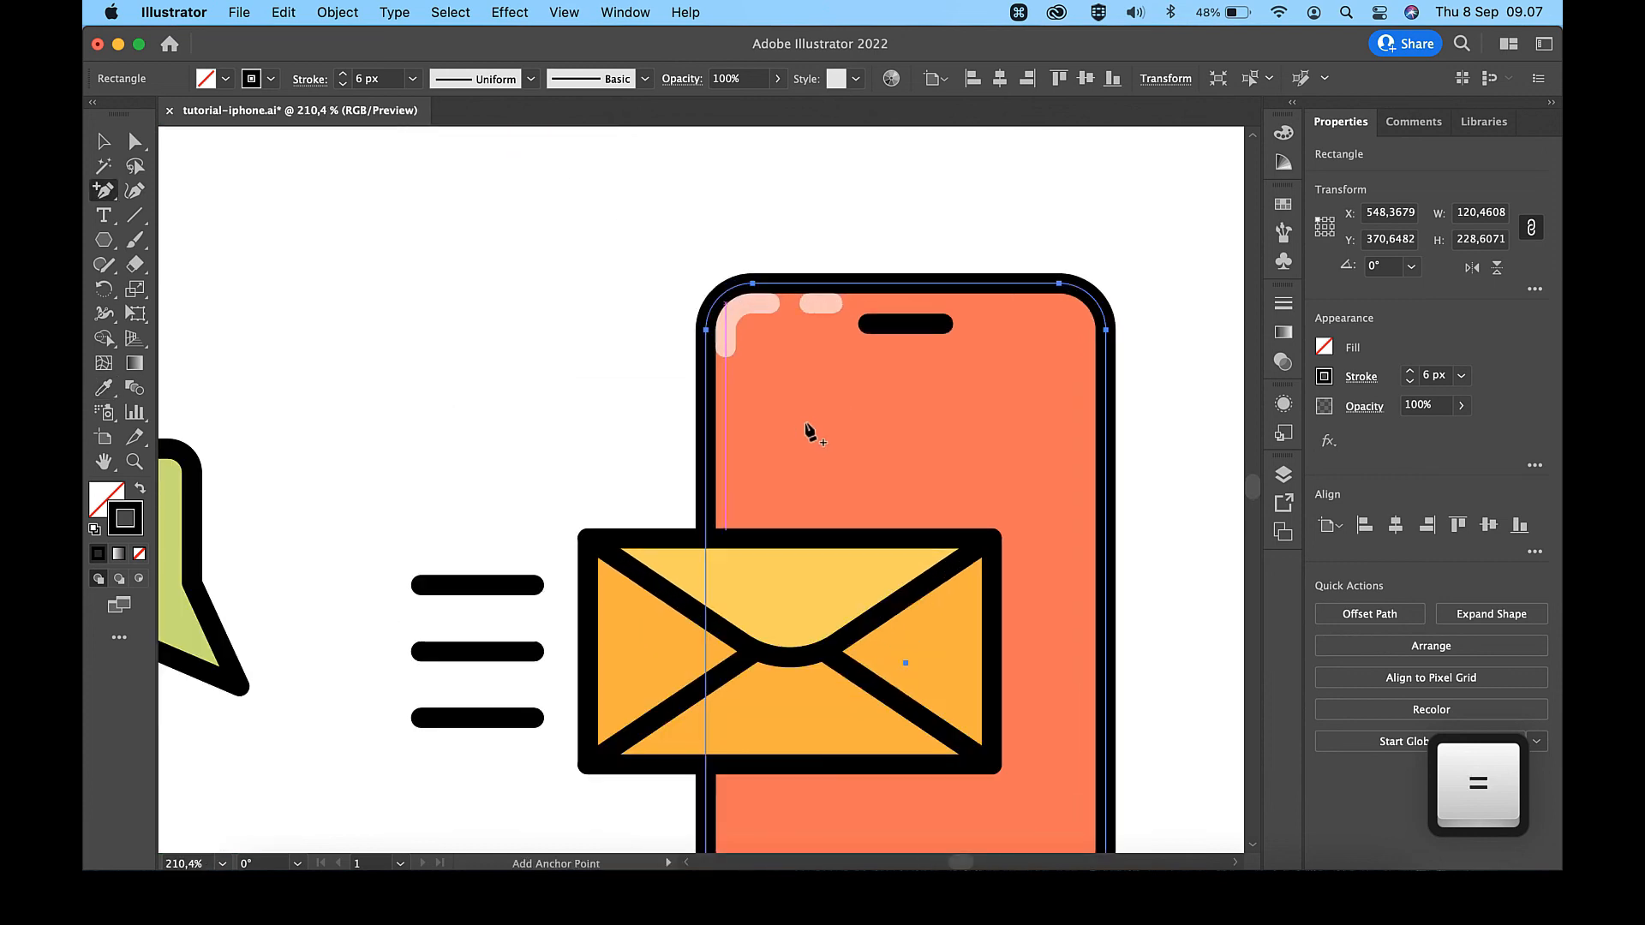
left_click(709, 488)
scroll(711, 709, "down", 3)
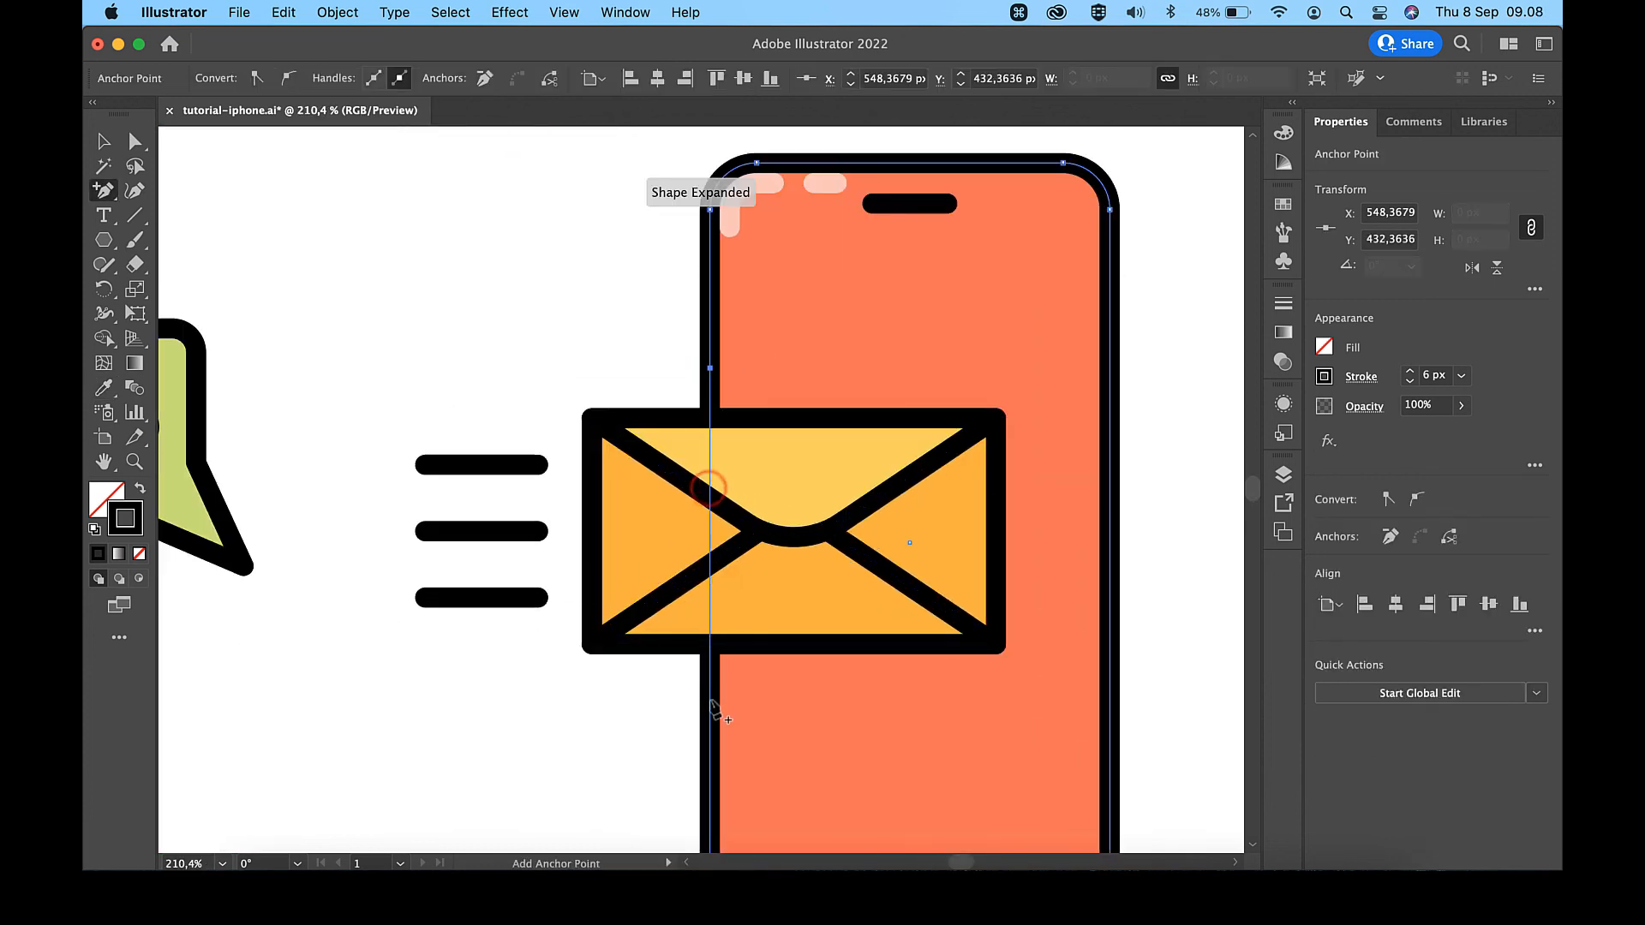
left_click(710, 698)
key("shift+c")
left_click(711, 495)
key("BackSpace")
scroll(711, 495, "down", 6)
key("v")
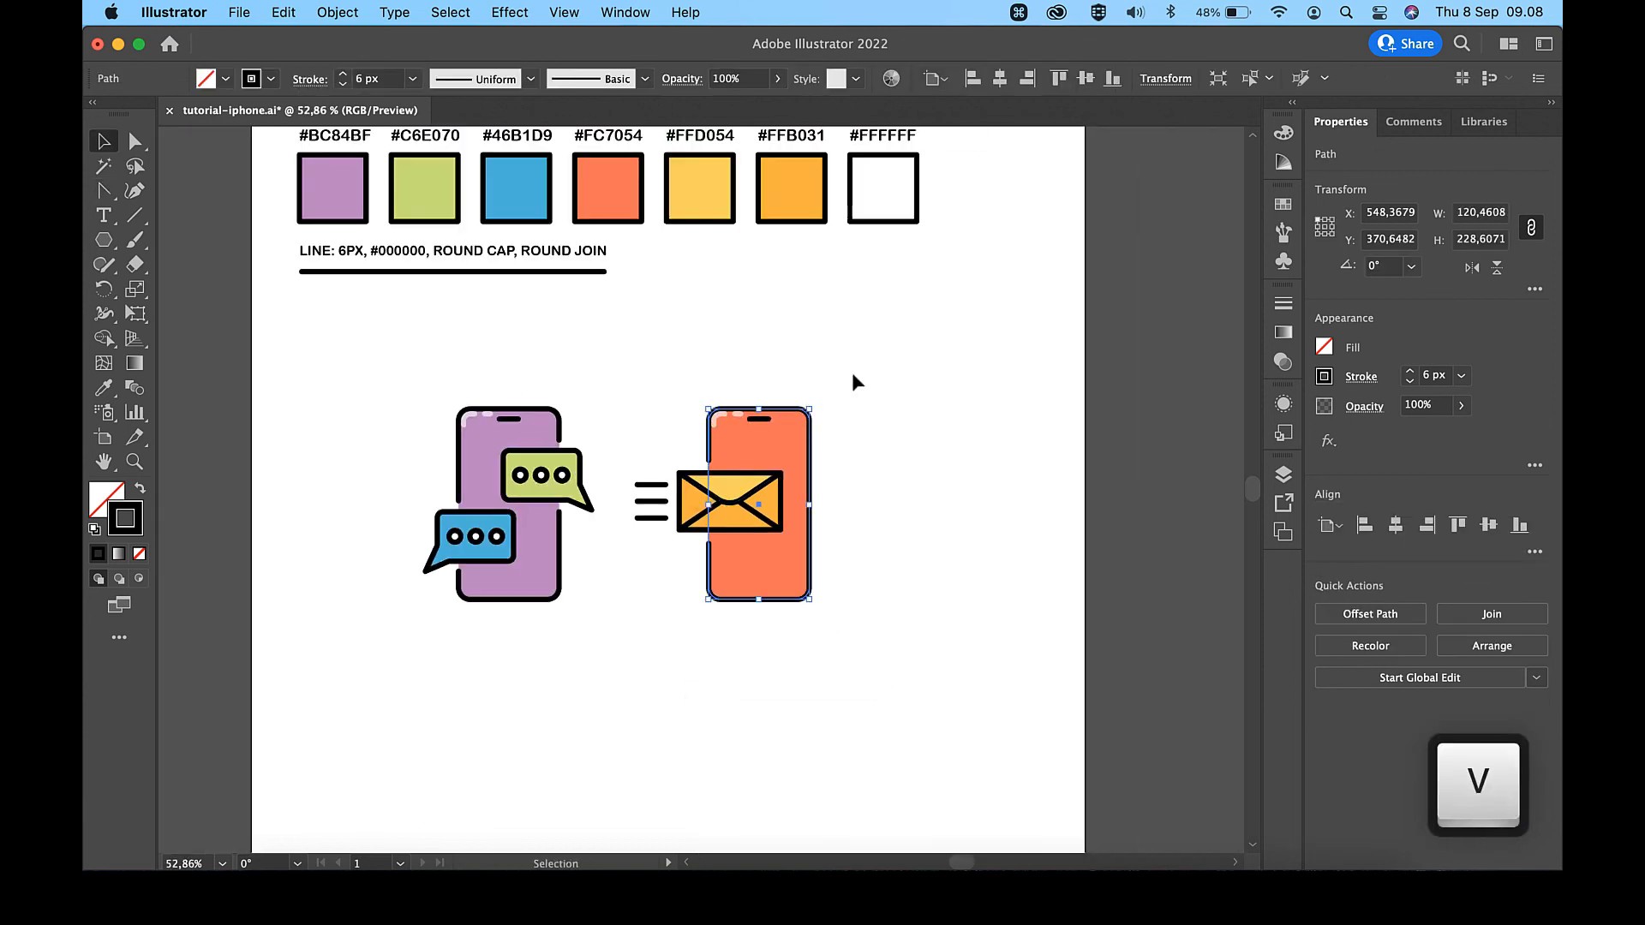
left_click(878, 355)
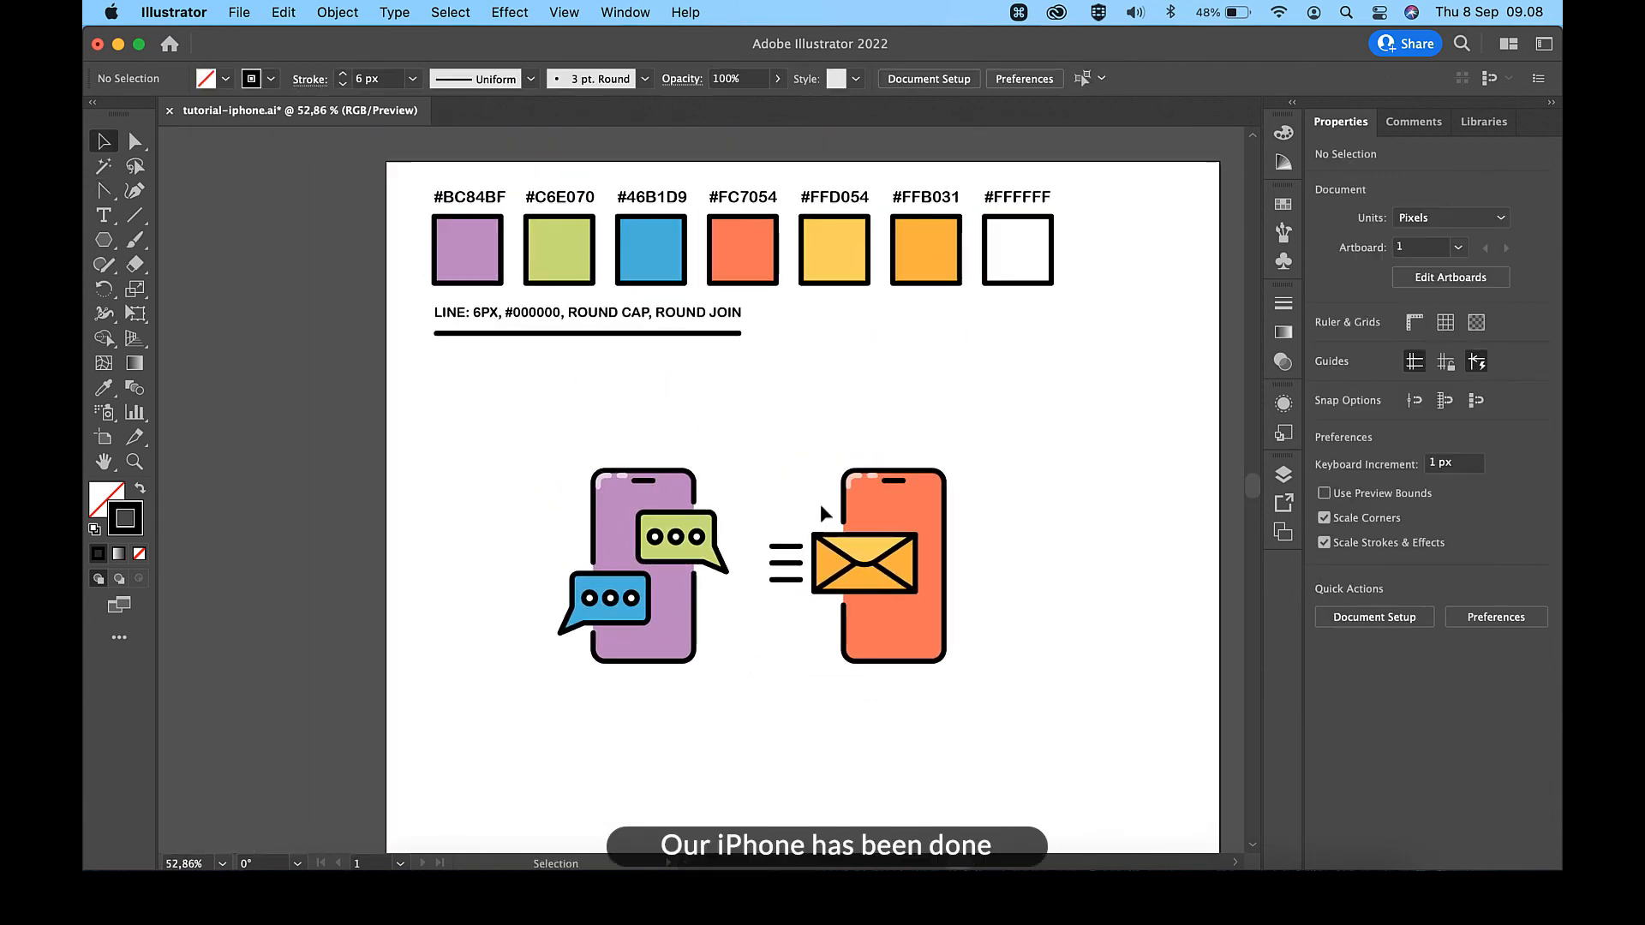
scroll(819, 506, "up", 3)
scroll(819, 515, "down", 2)
scroll(820, 514, "left", 1)
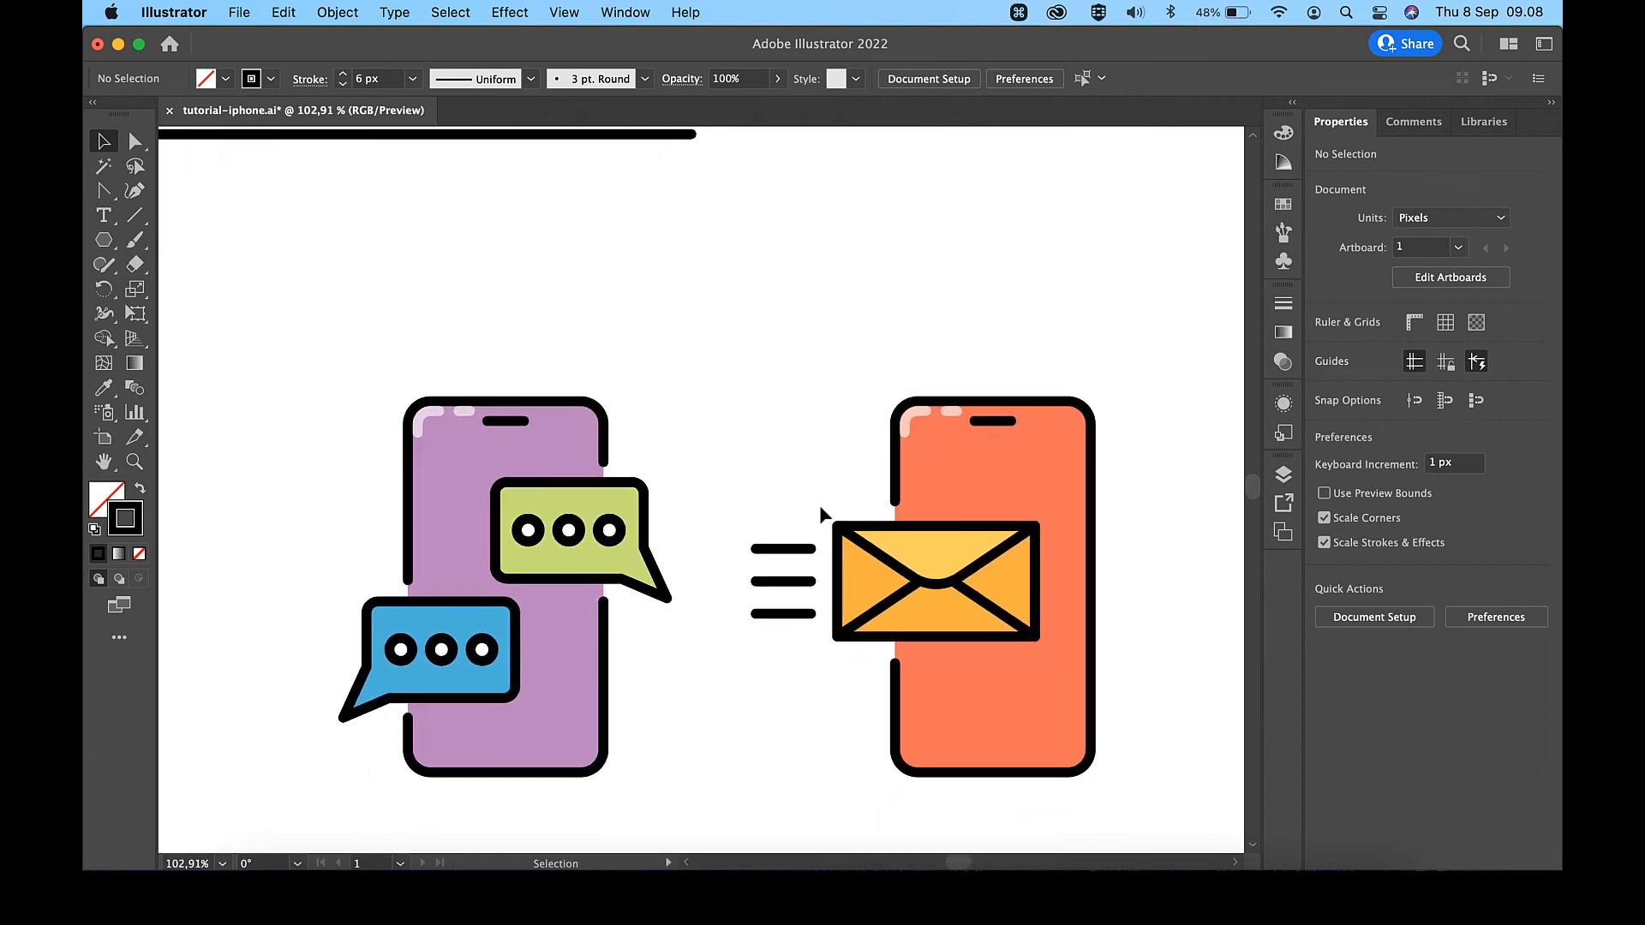